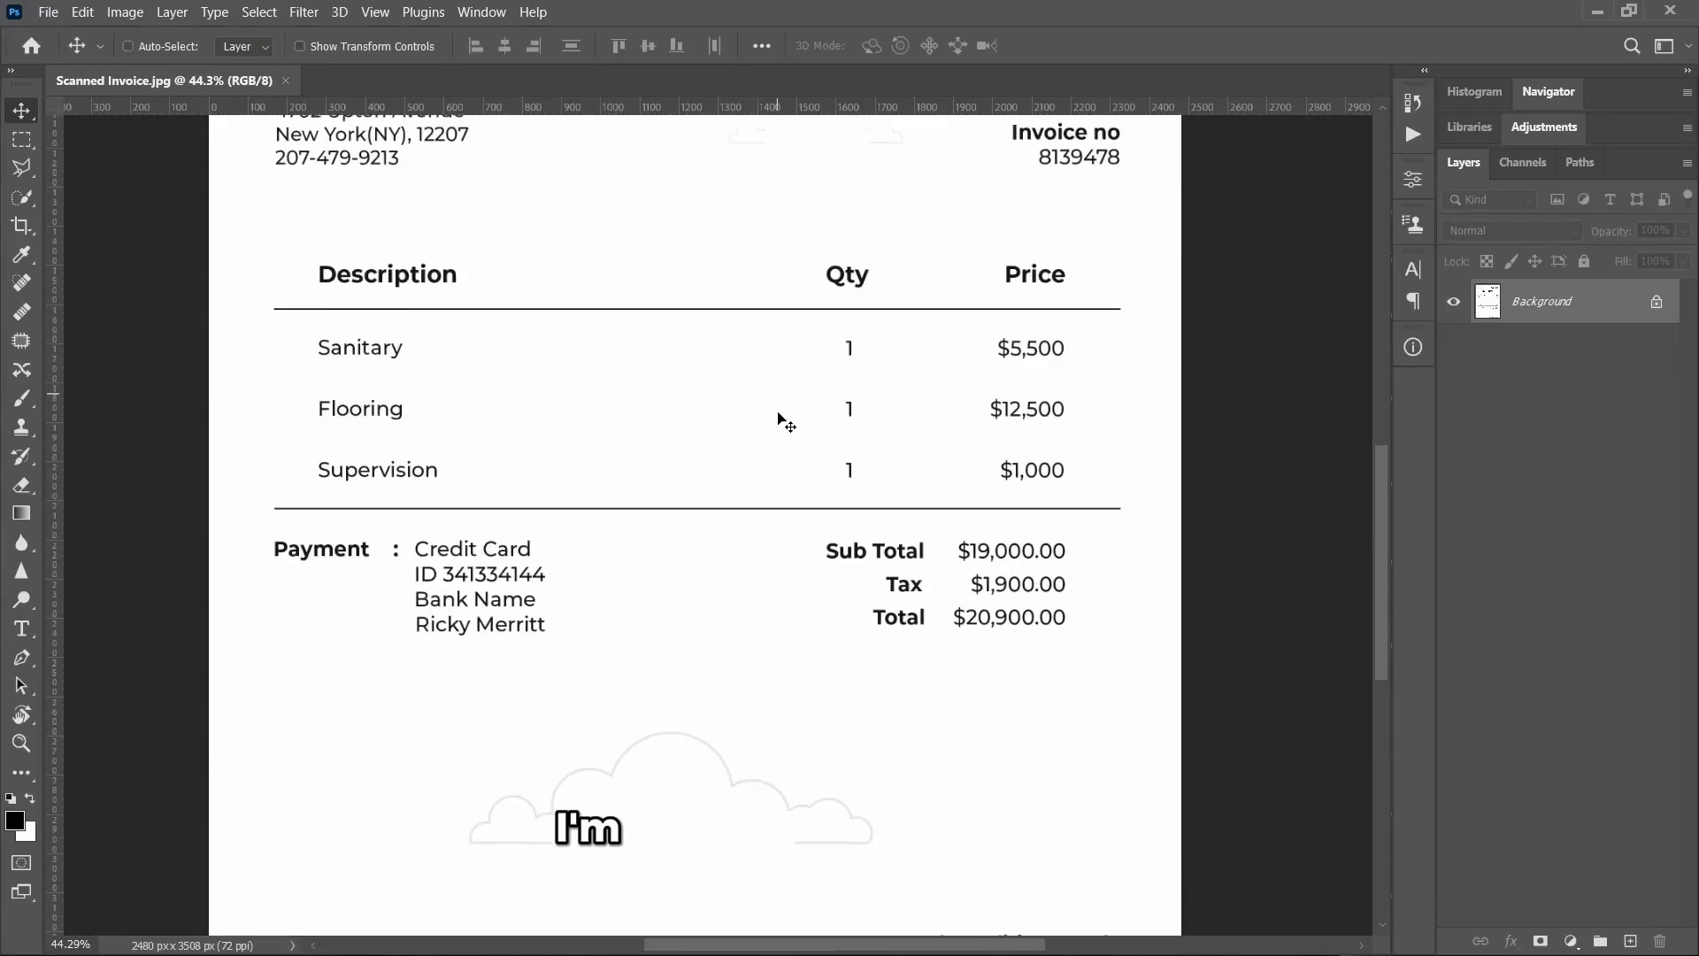
scroll(785, 422, up, 1)
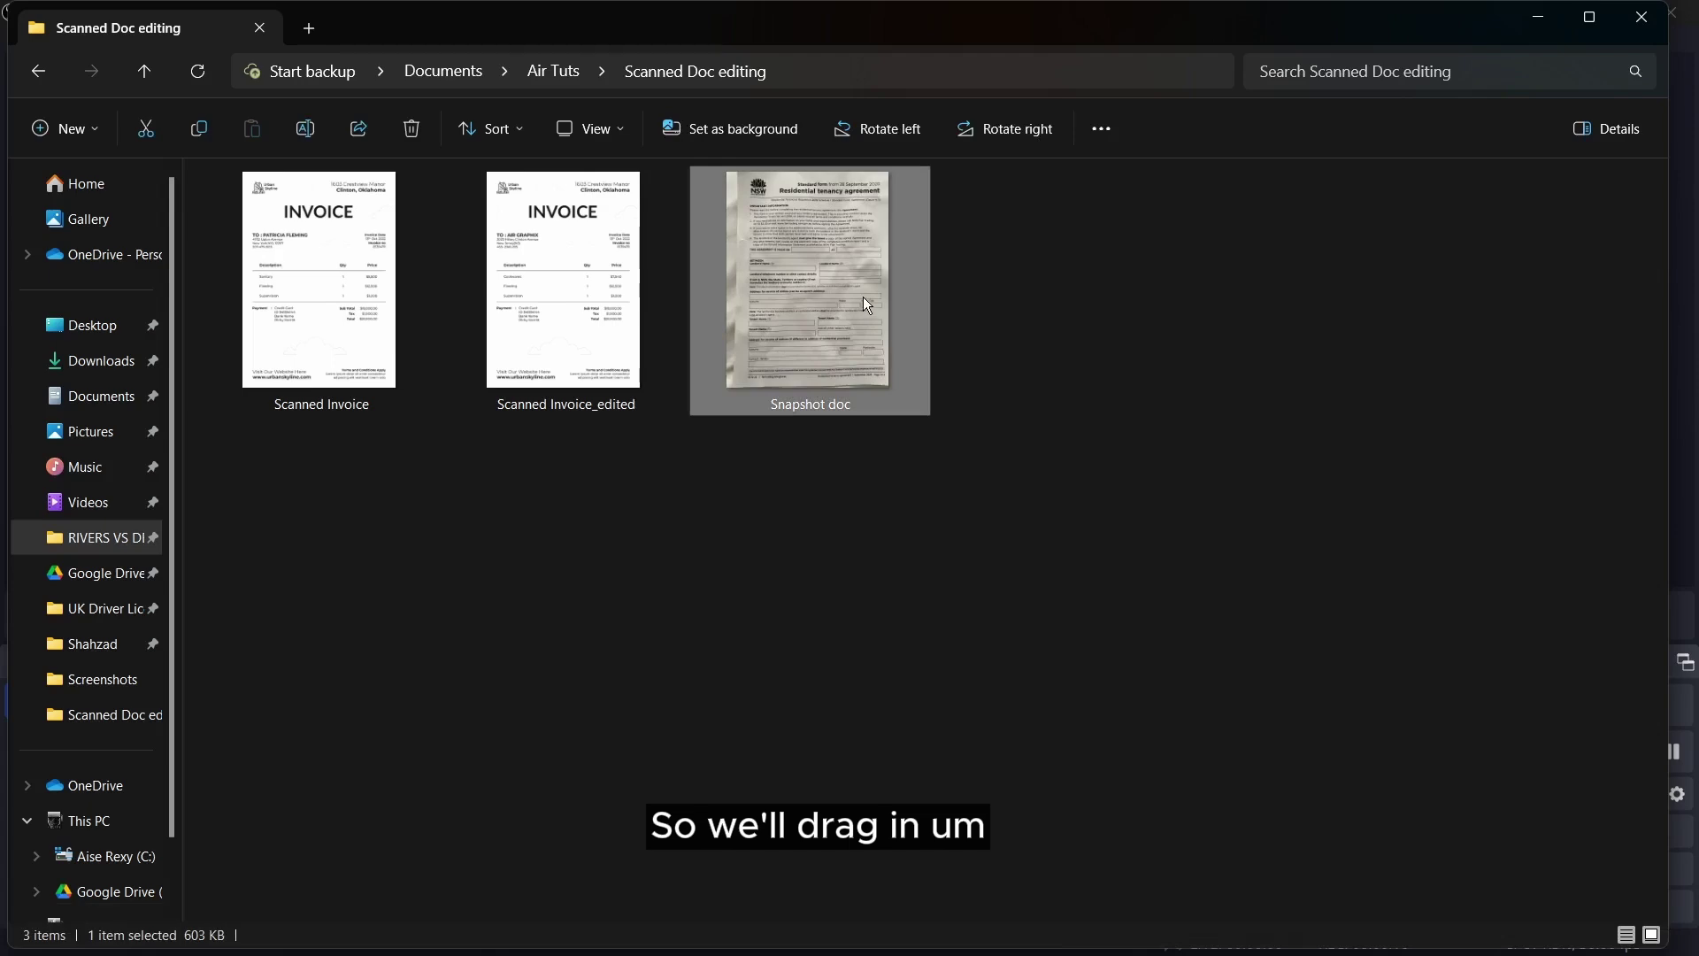
Bring the tenancy form forward in Photoshop and zoom to the '13 32 20' line.
drag(866, 304, 1133, 60)
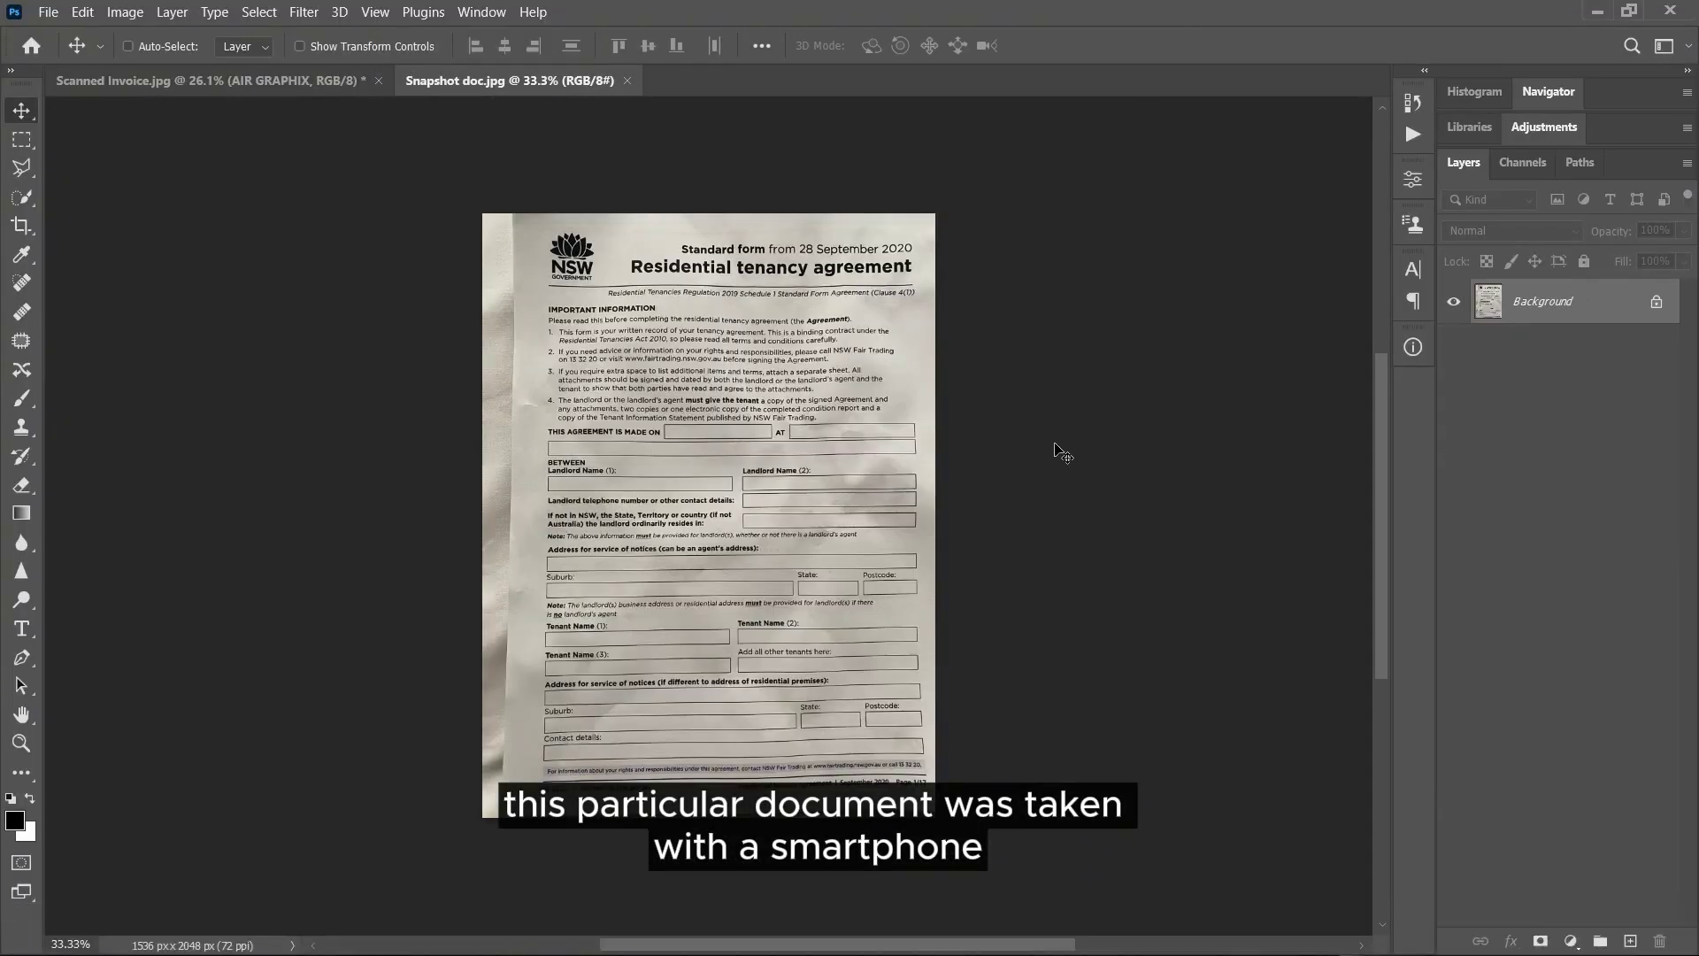
scroll(1062, 453, up, 3)
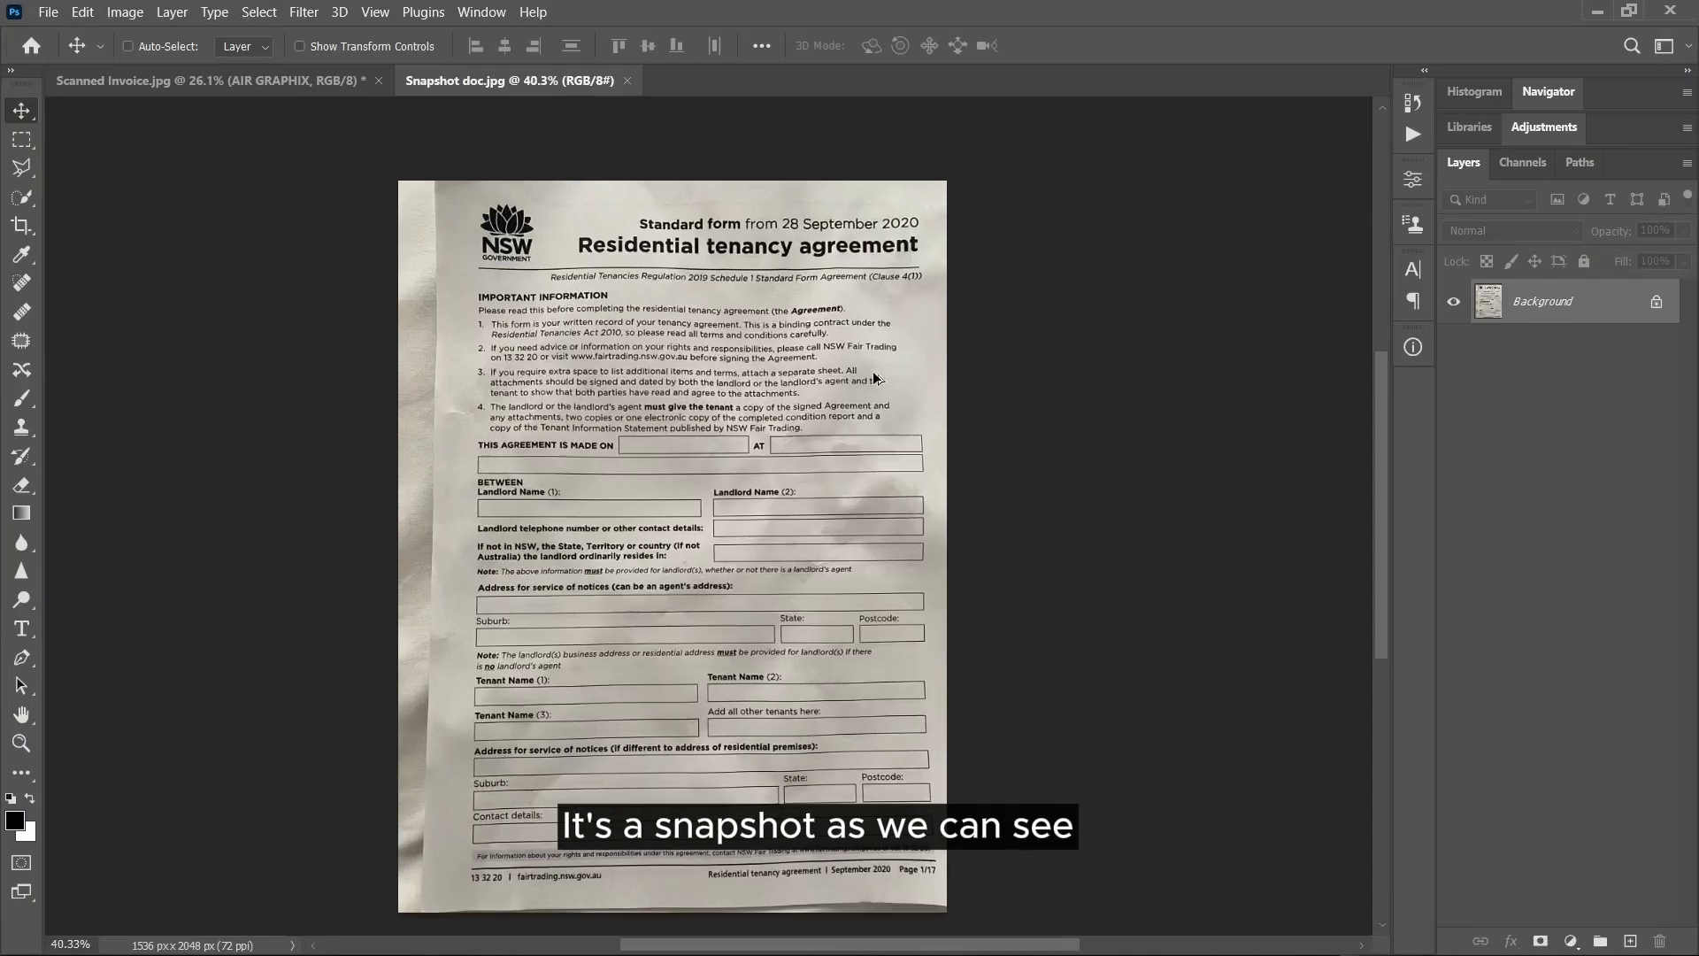
scroll(843, 378, up, 5)
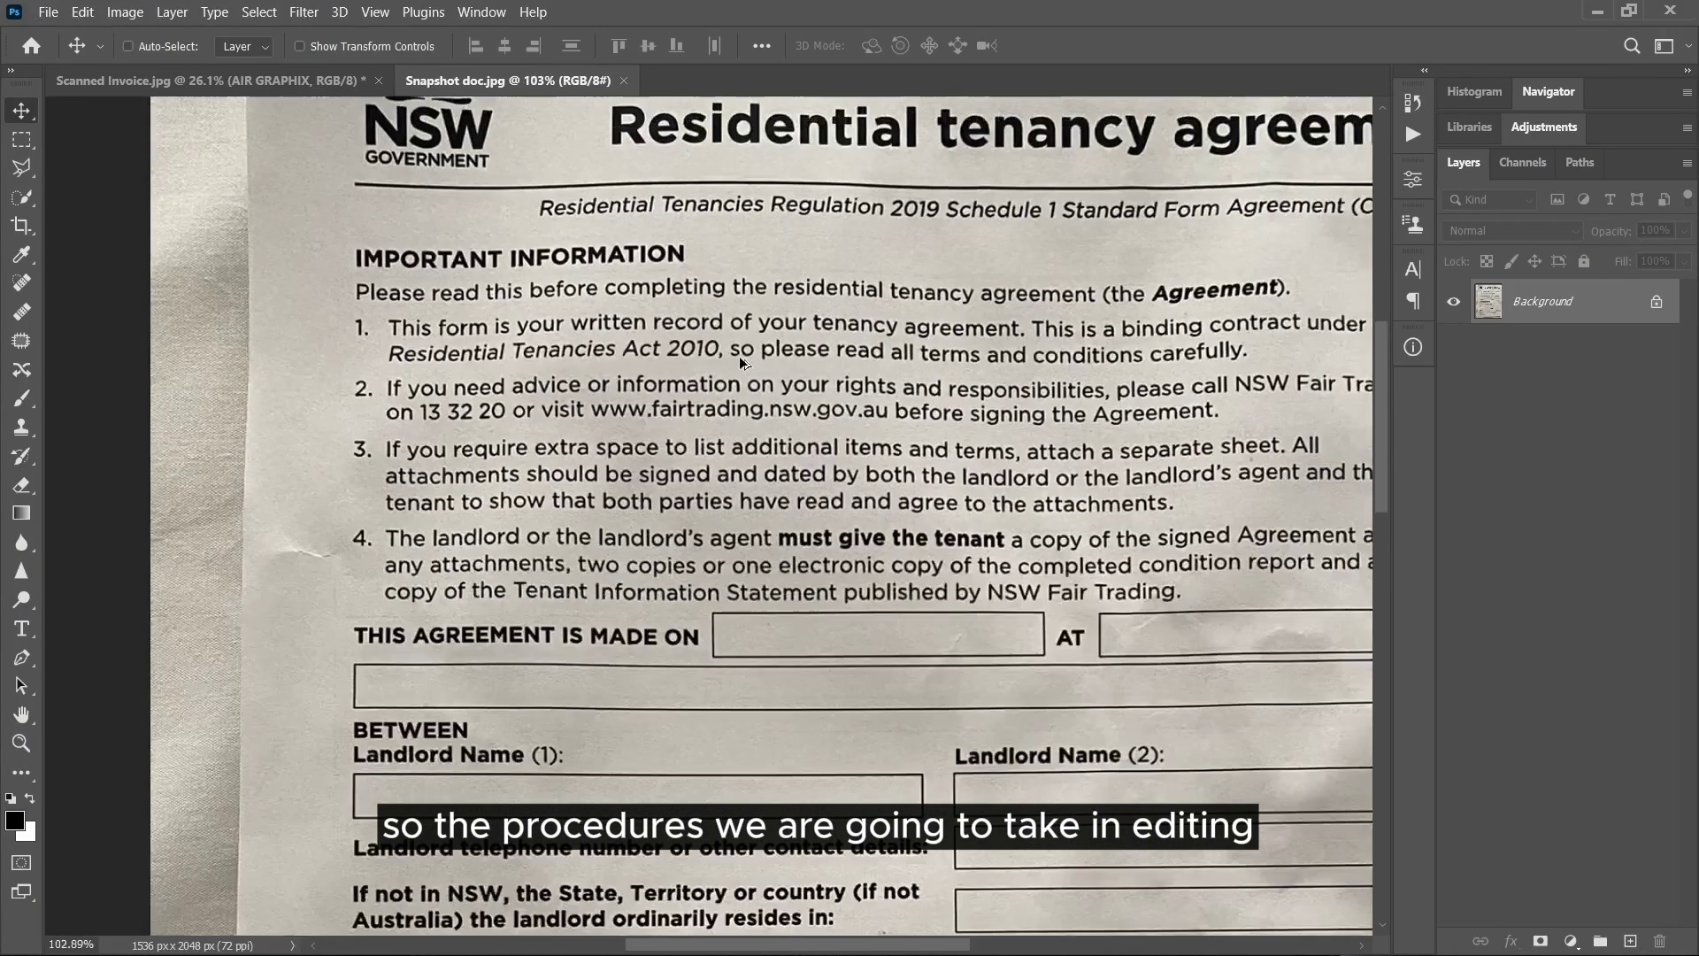
scroll(795, 404, down, 2)
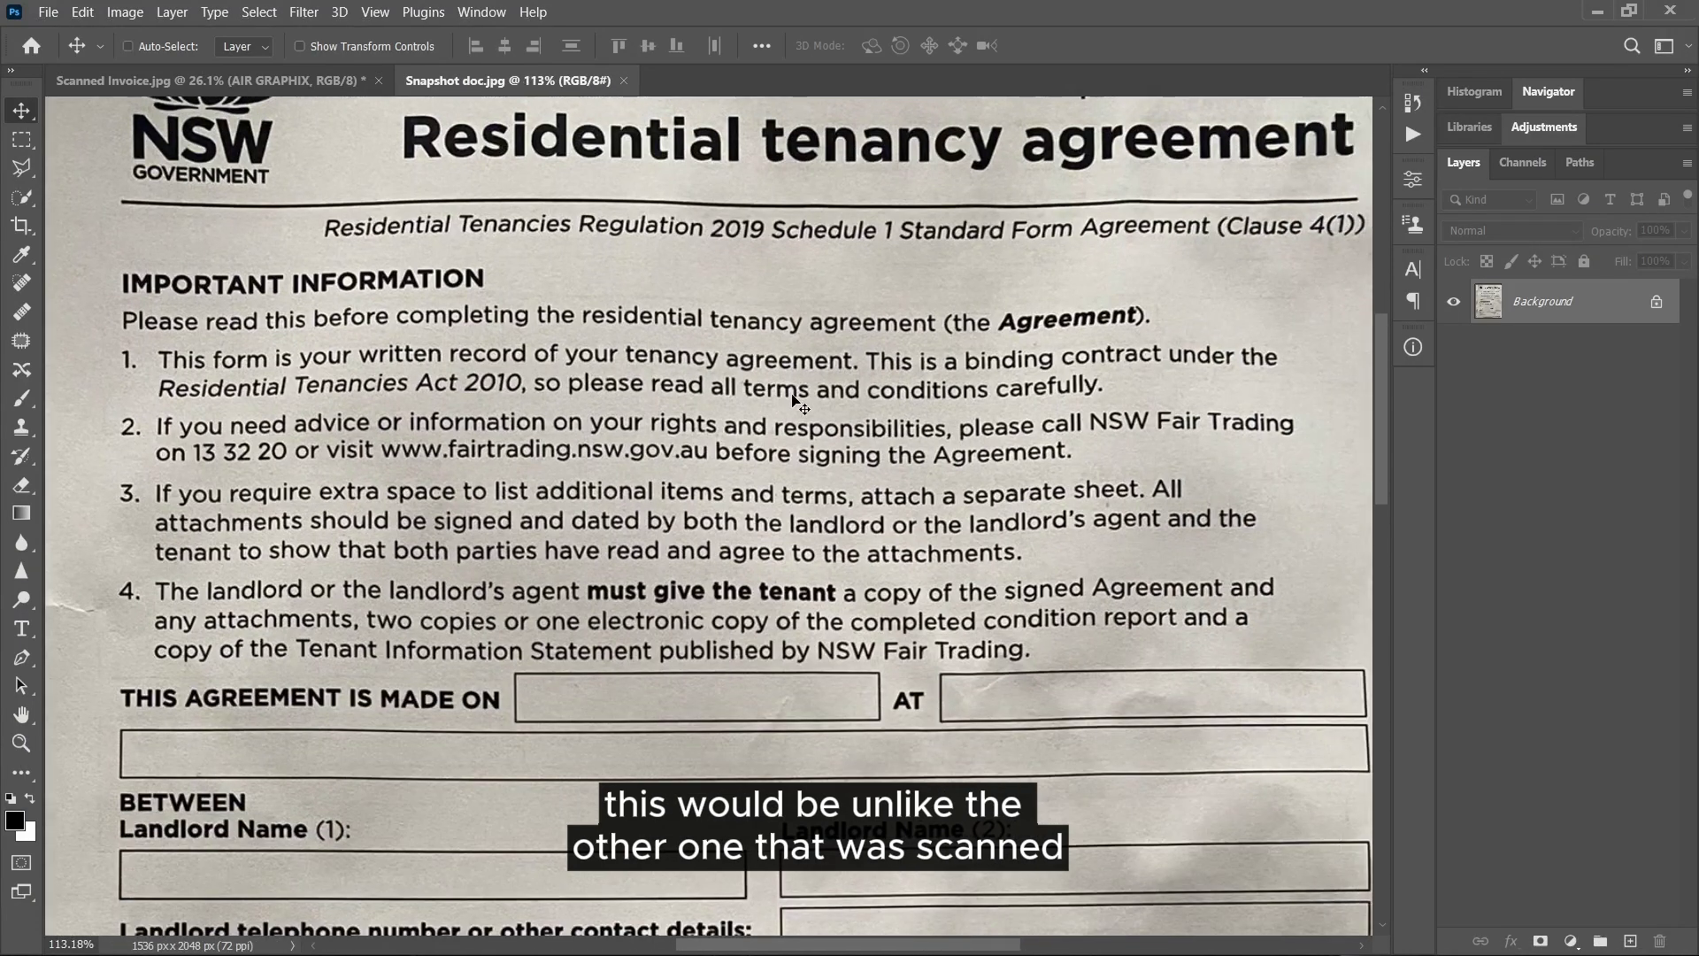
scroll(974, 443, up, 4)
scroll(974, 442, down, 2)
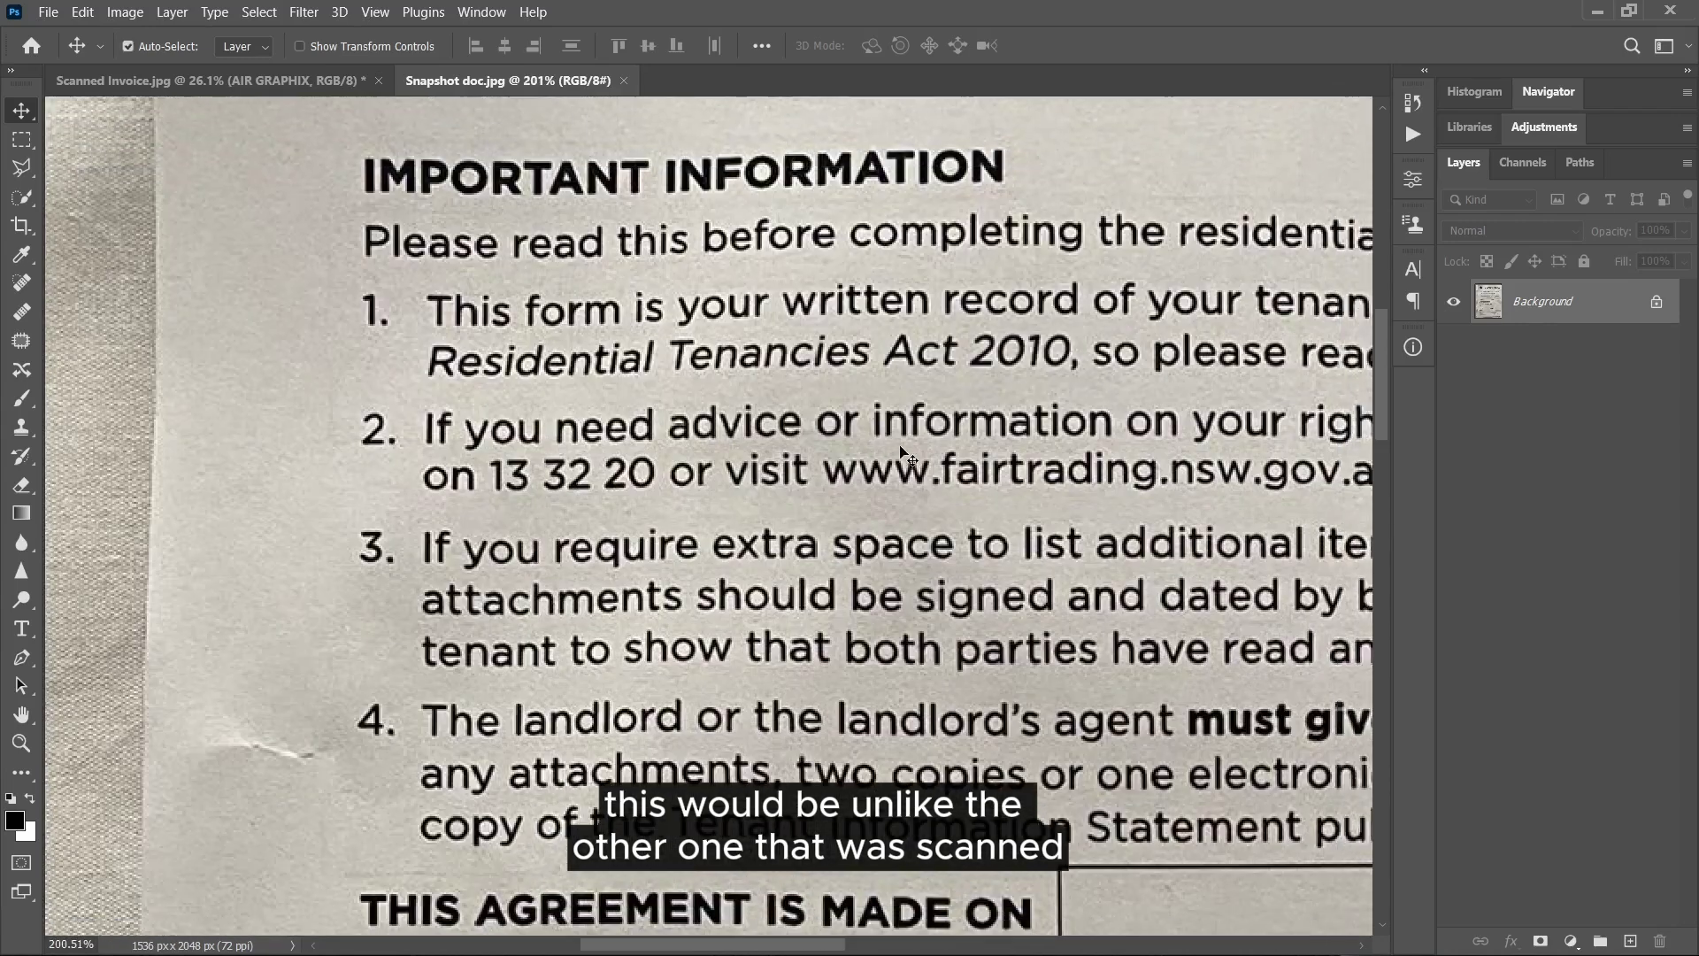
scroll(512, 508, up, 3)
scroll(690, 531, up, 4)
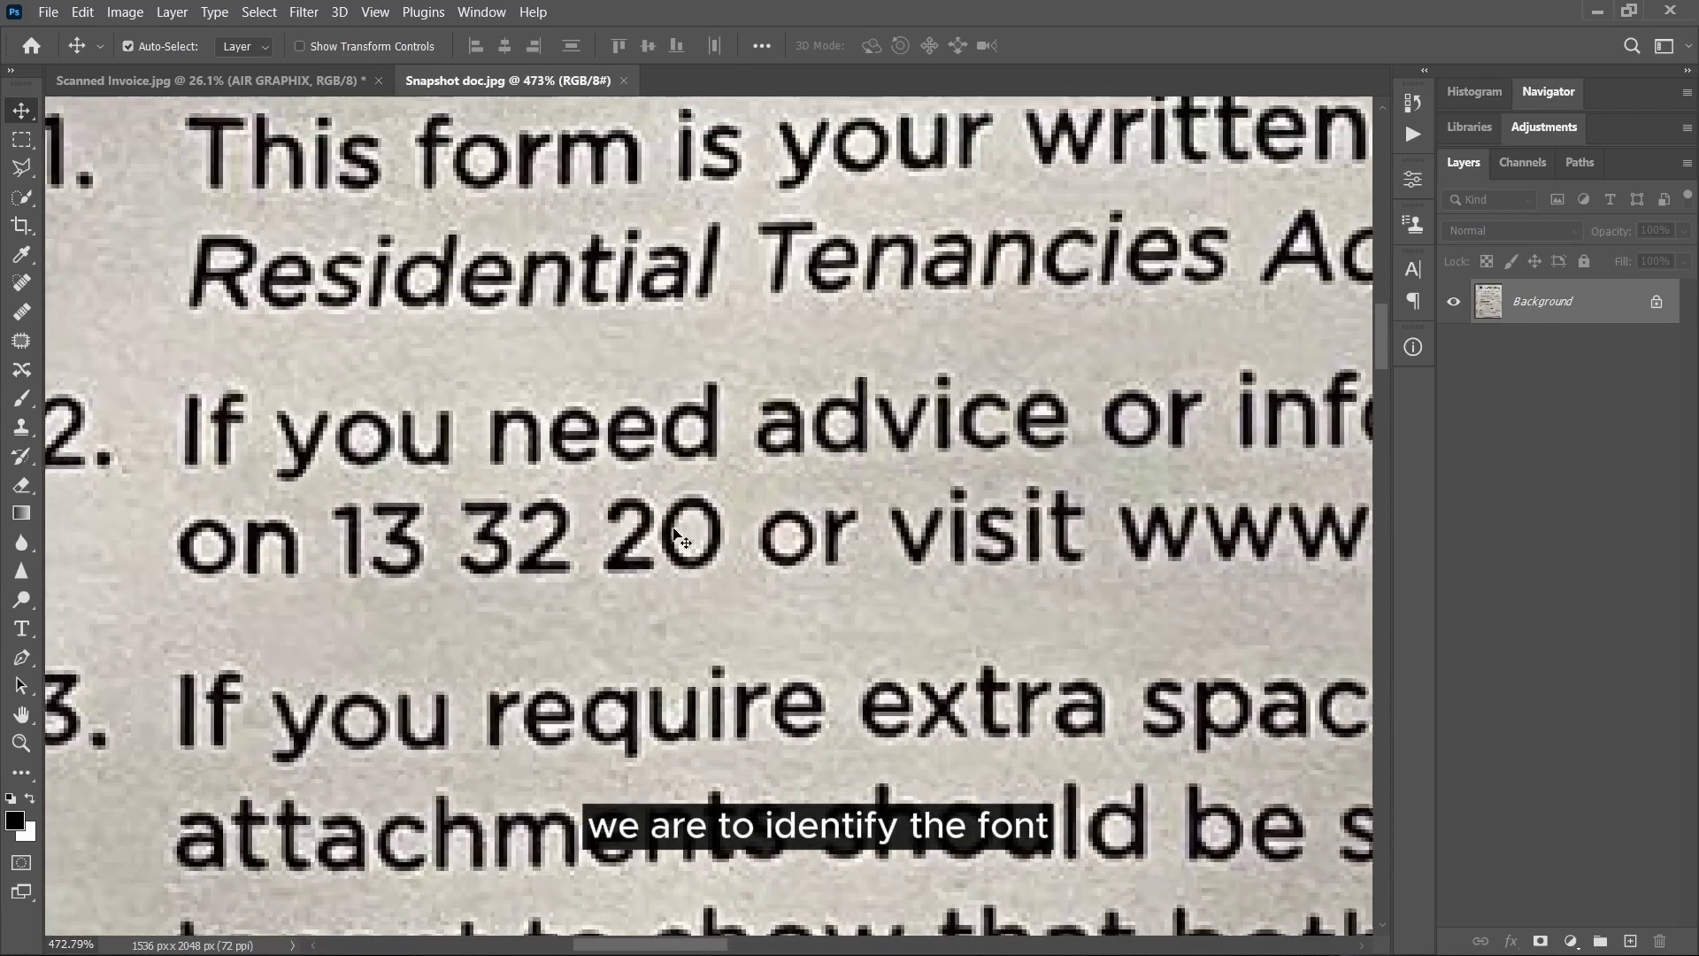
scroll(788, 596, left, 2)
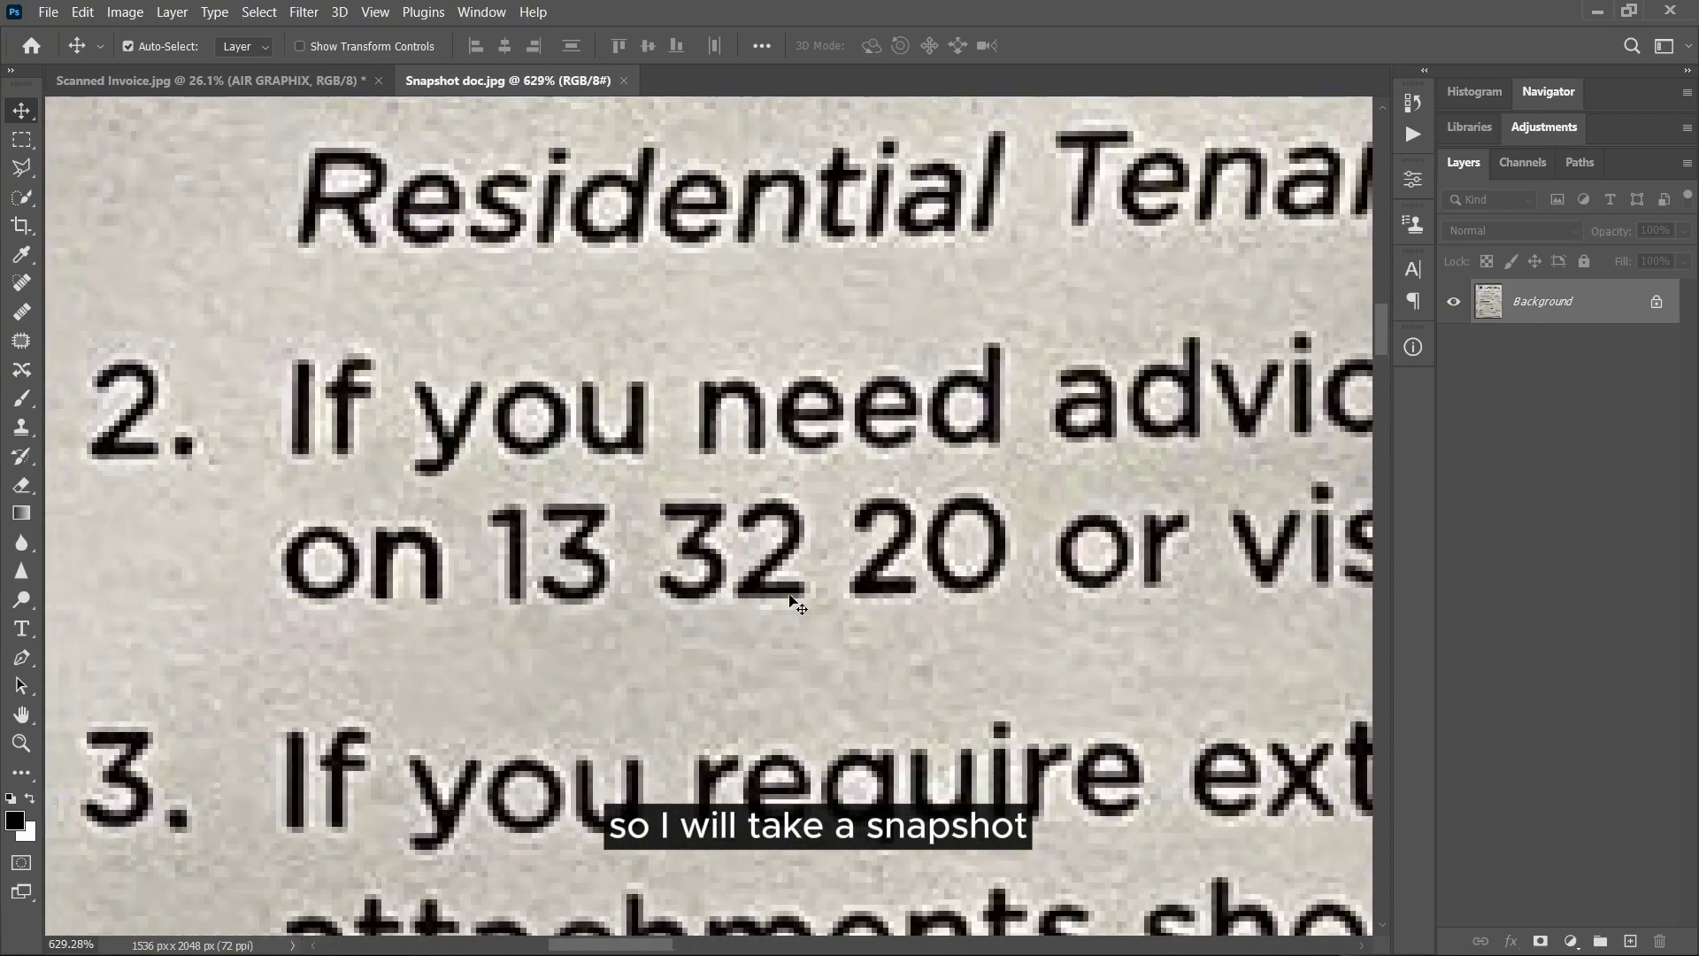
scroll(809, 617, up, 1)
Capture a screen snip of the region around the printed number 13 32 20.
key(super+shift+s)
drag(467, 498, 1032, 652)
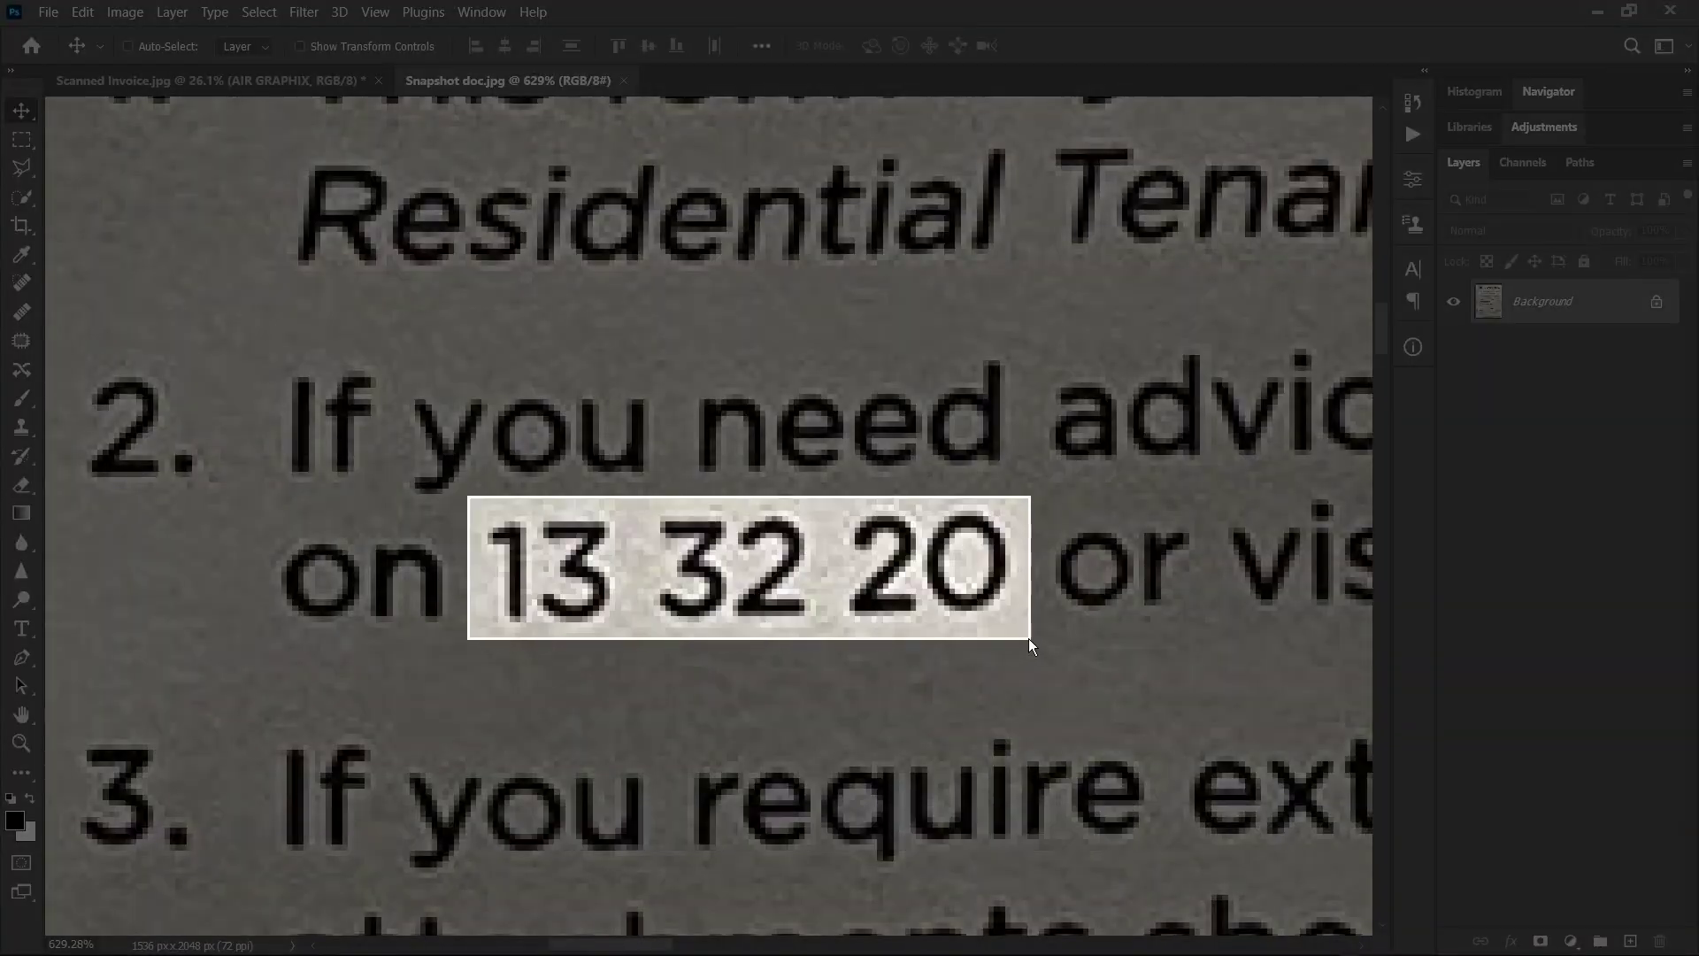
click(770, 936)
Load whatfontis.com in a new tab and upload the phone-number screenshot.
key(ctrl+t)
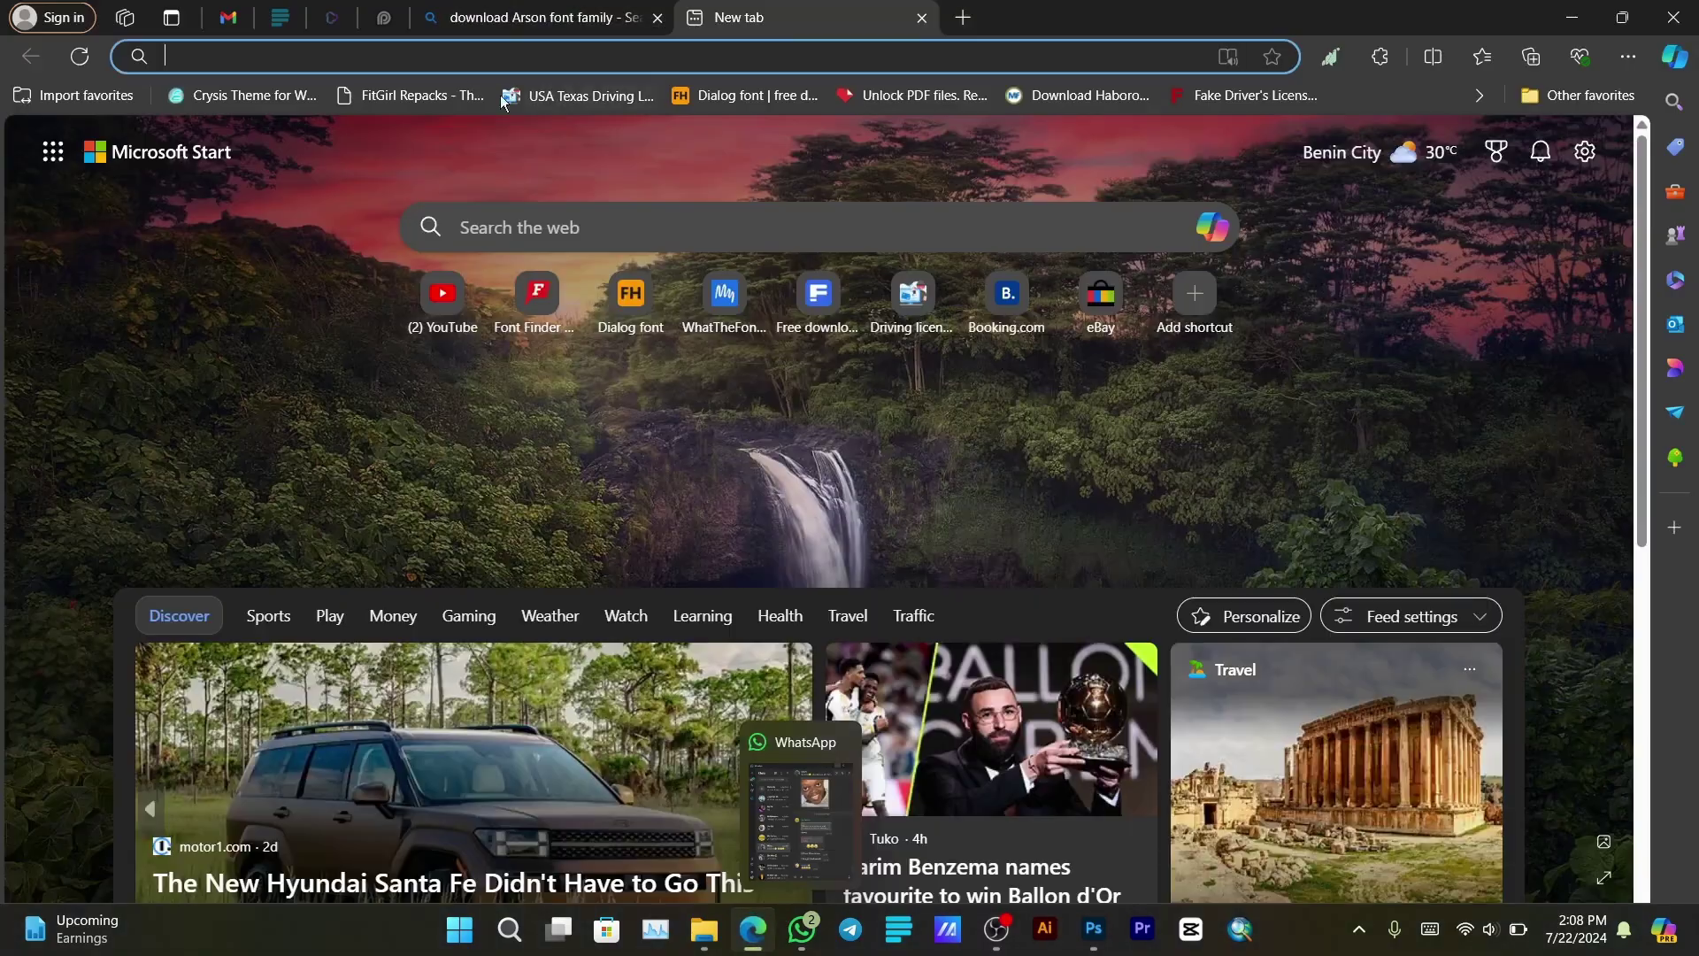
text(whatfon)
key(Return)
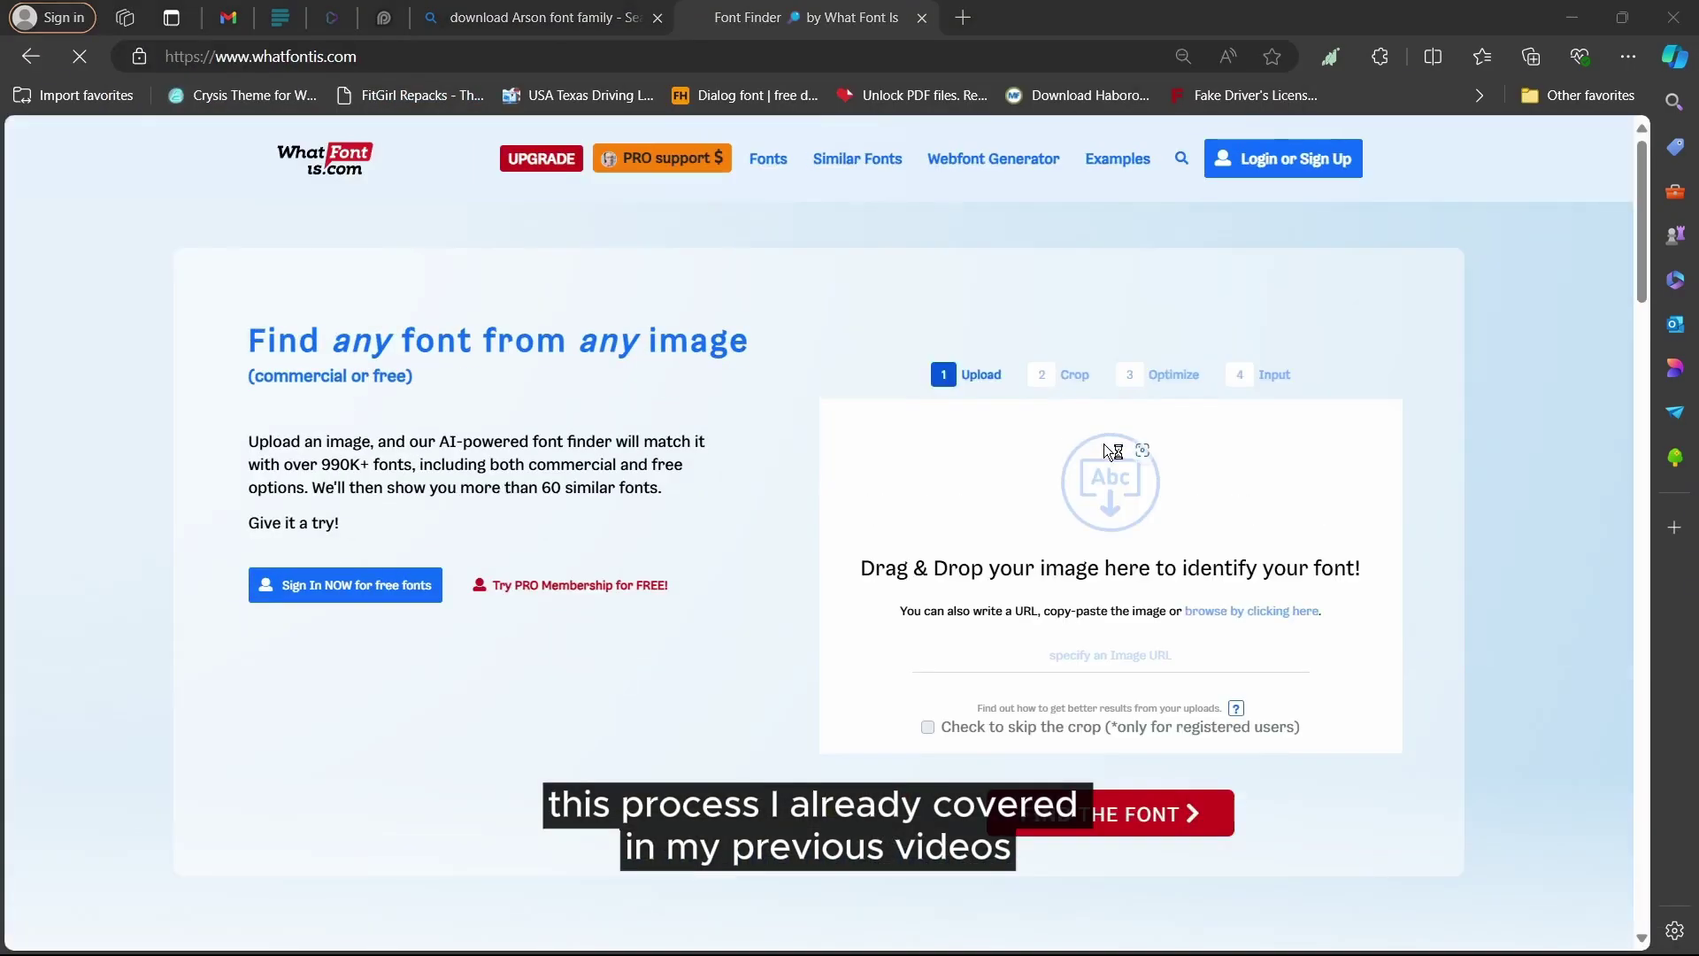
click(1103, 444)
click(598, 450)
double_click(598, 449)
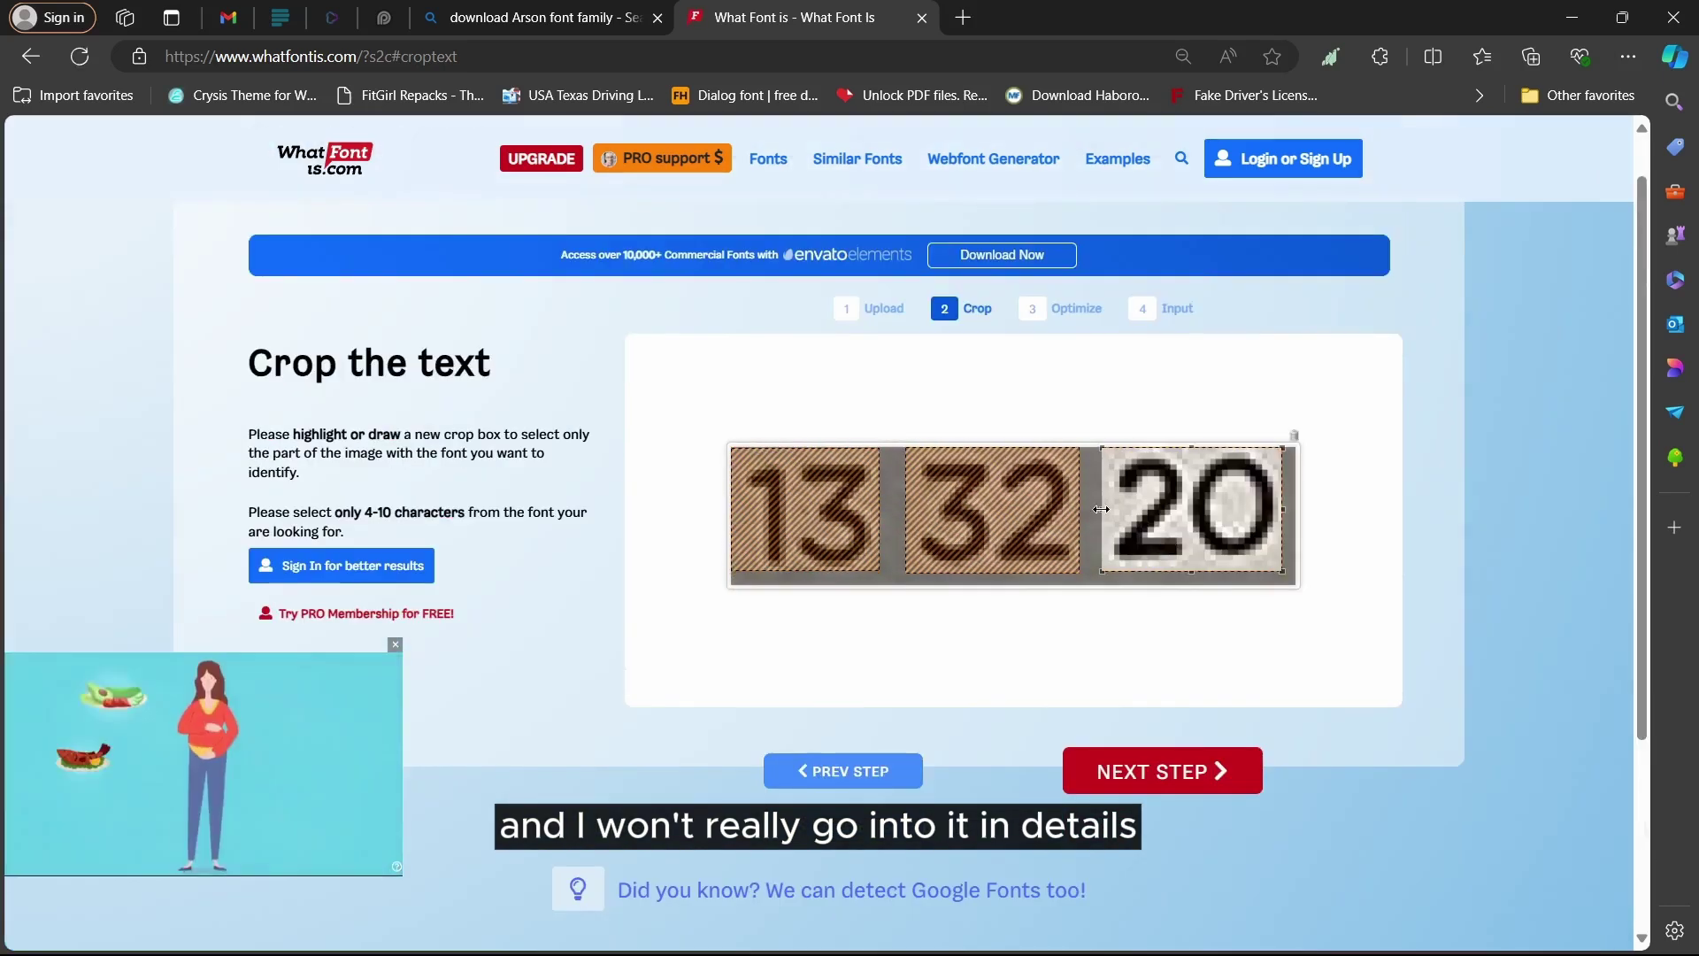
Accept the crop, raise contrast to 8 and confirm the characters for matching.
click(1162, 770)
drag(502, 533, 522, 533)
click(1226, 832)
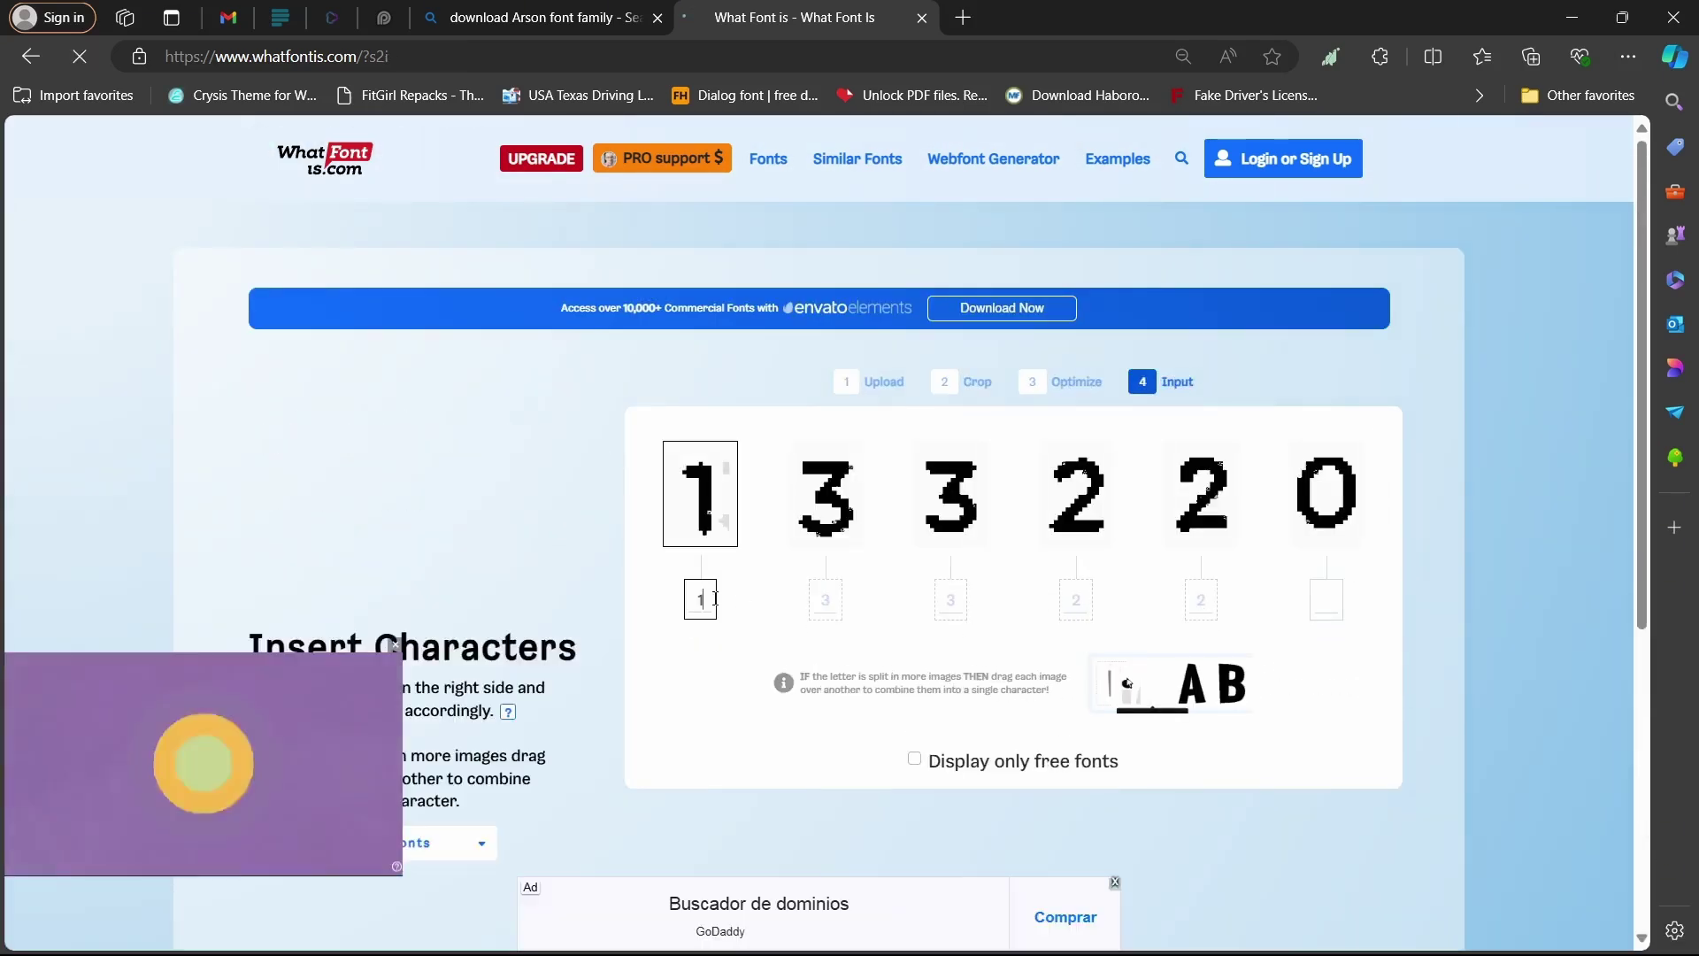
scroll(1018, 609, down, 5)
click(1186, 557)
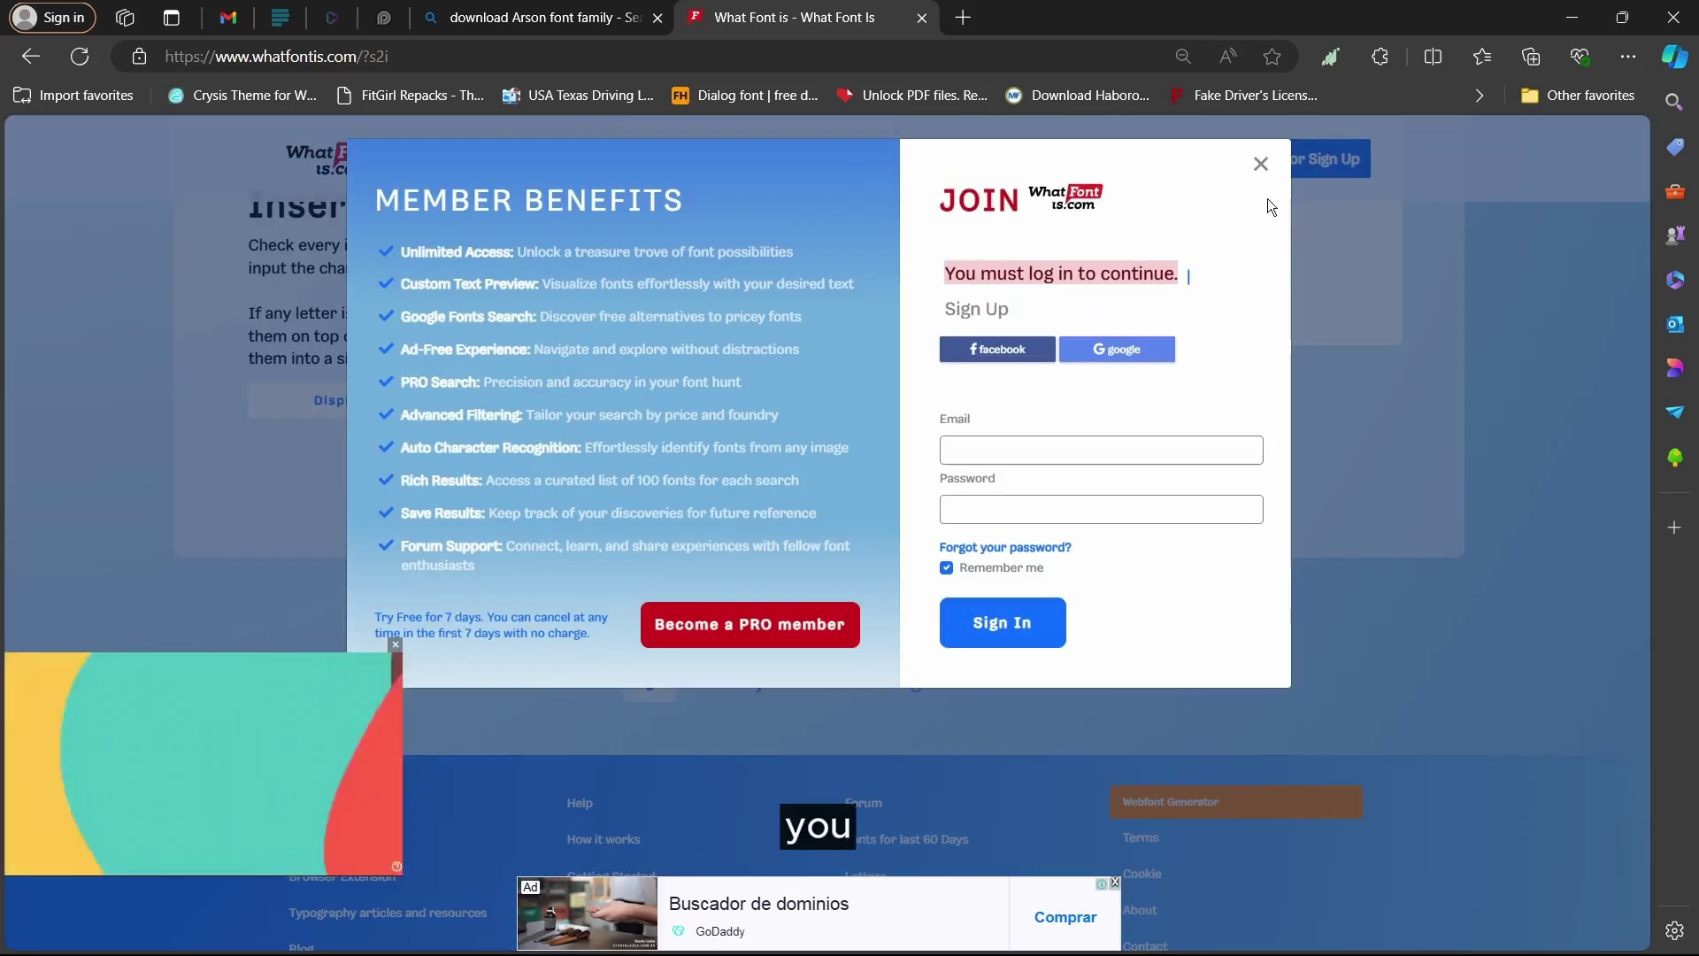
Dismiss the login and pro popups and review the matches, topped by Arson Pro Medium.
click(1264, 161)
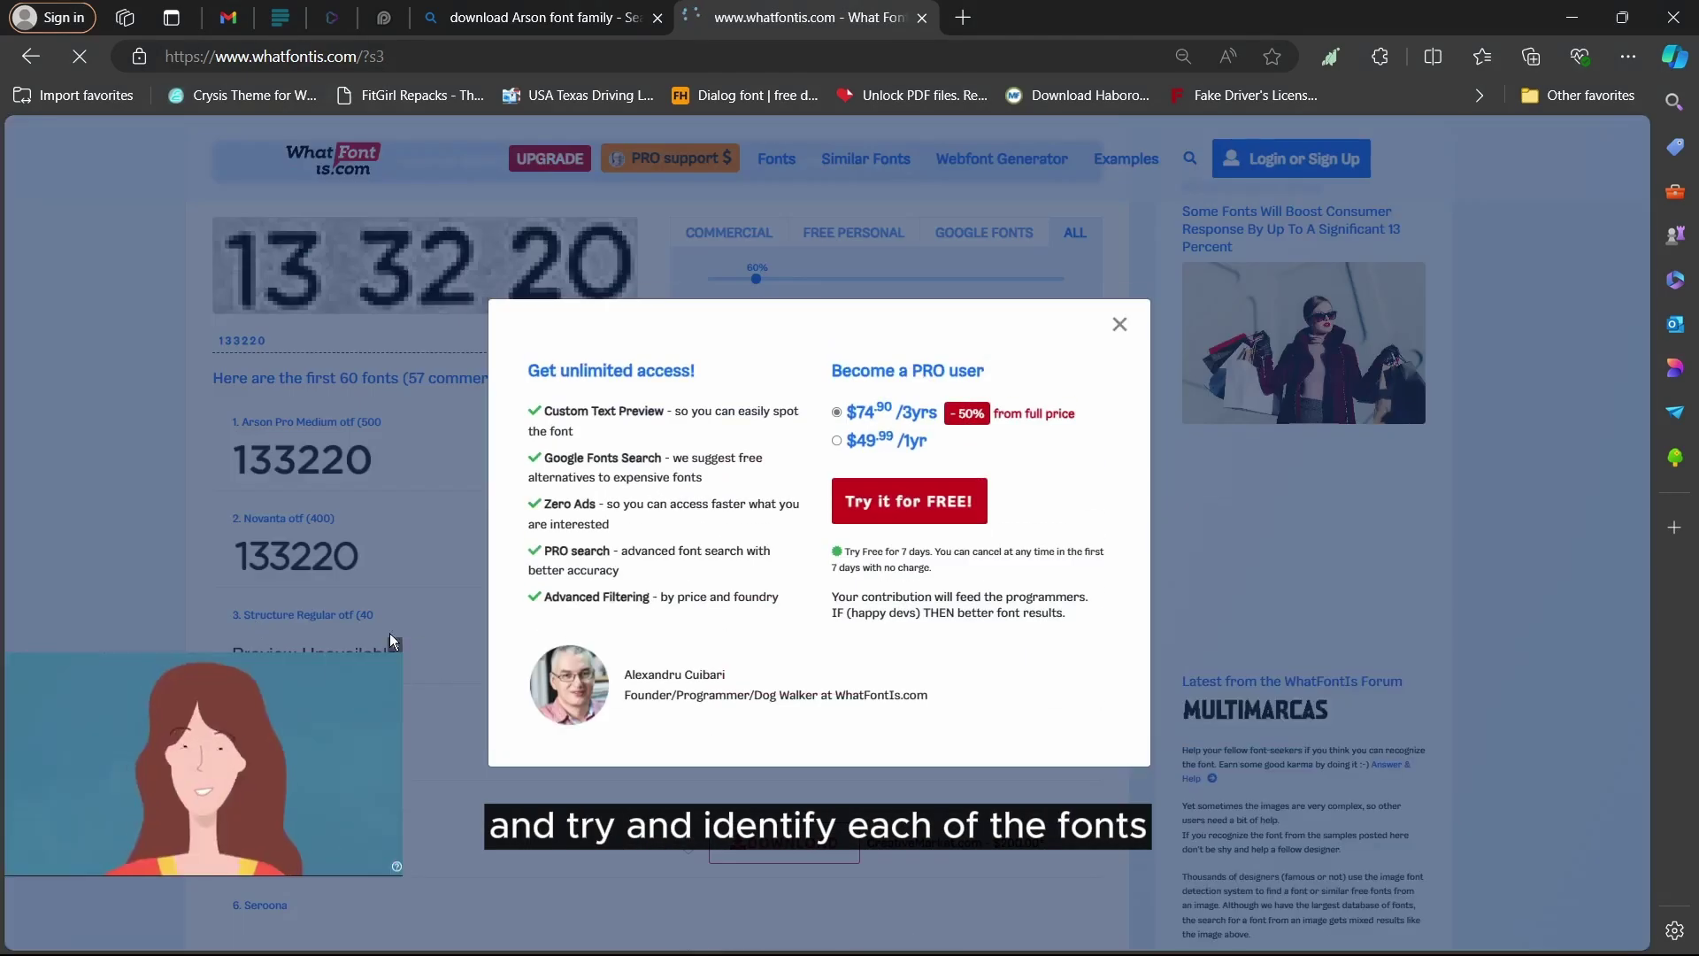
click(389, 633)
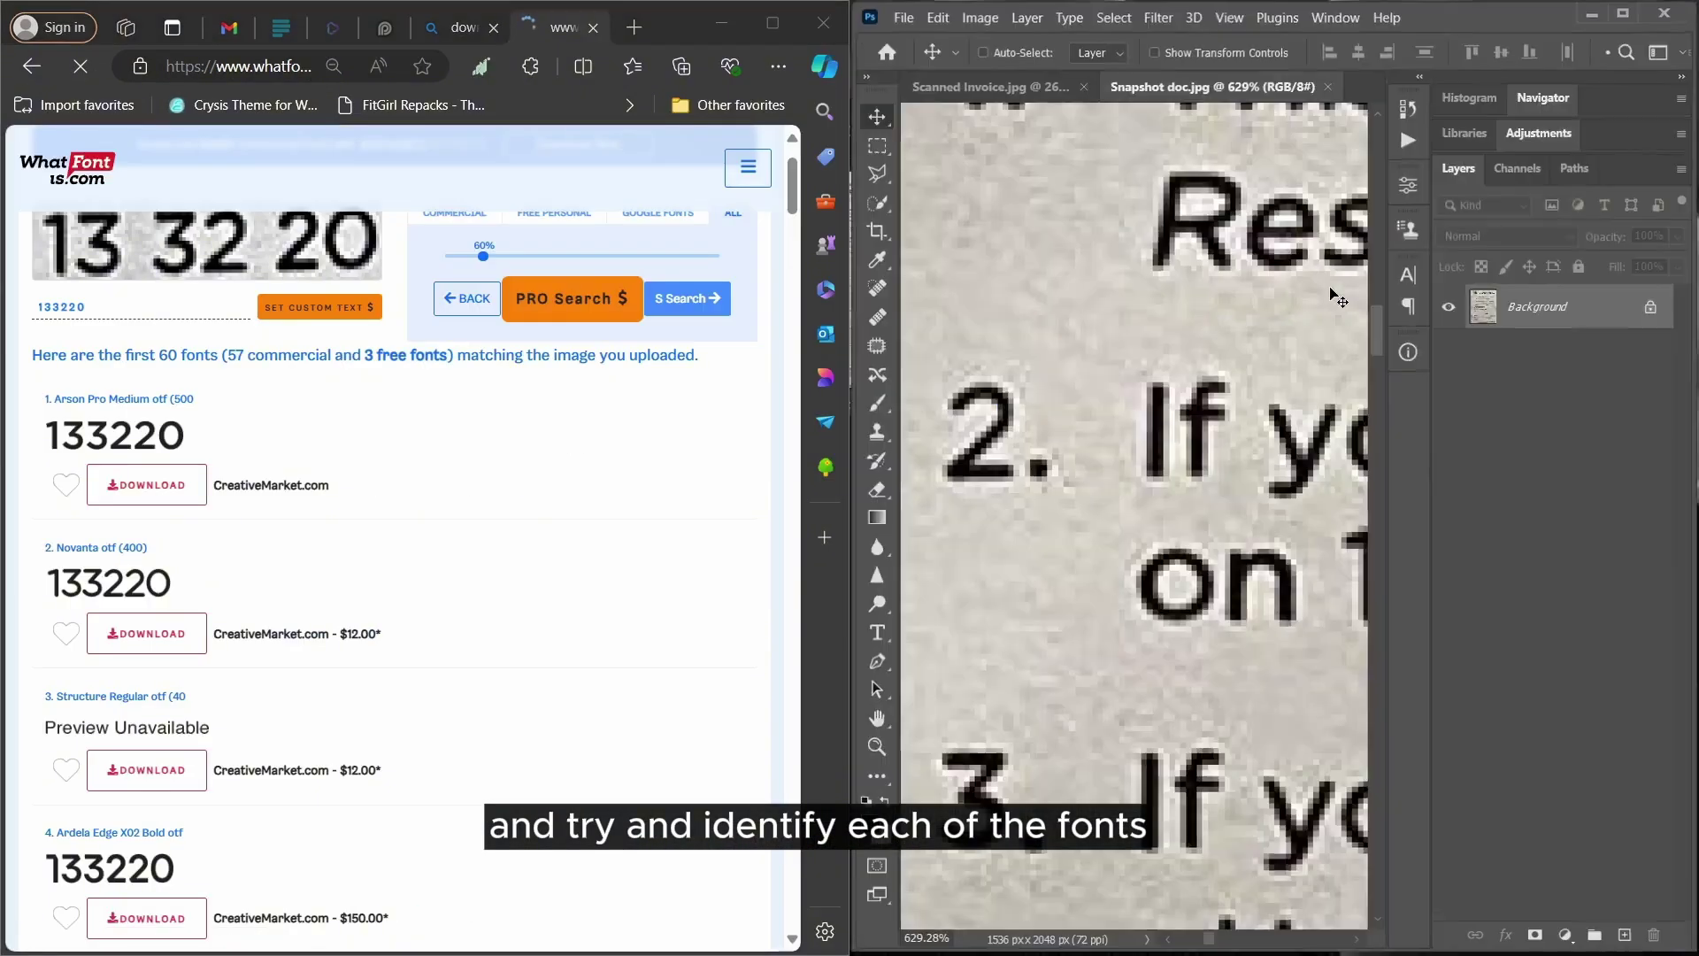
scroll(1338, 299, down, 5)
mouse_move(162, 434)
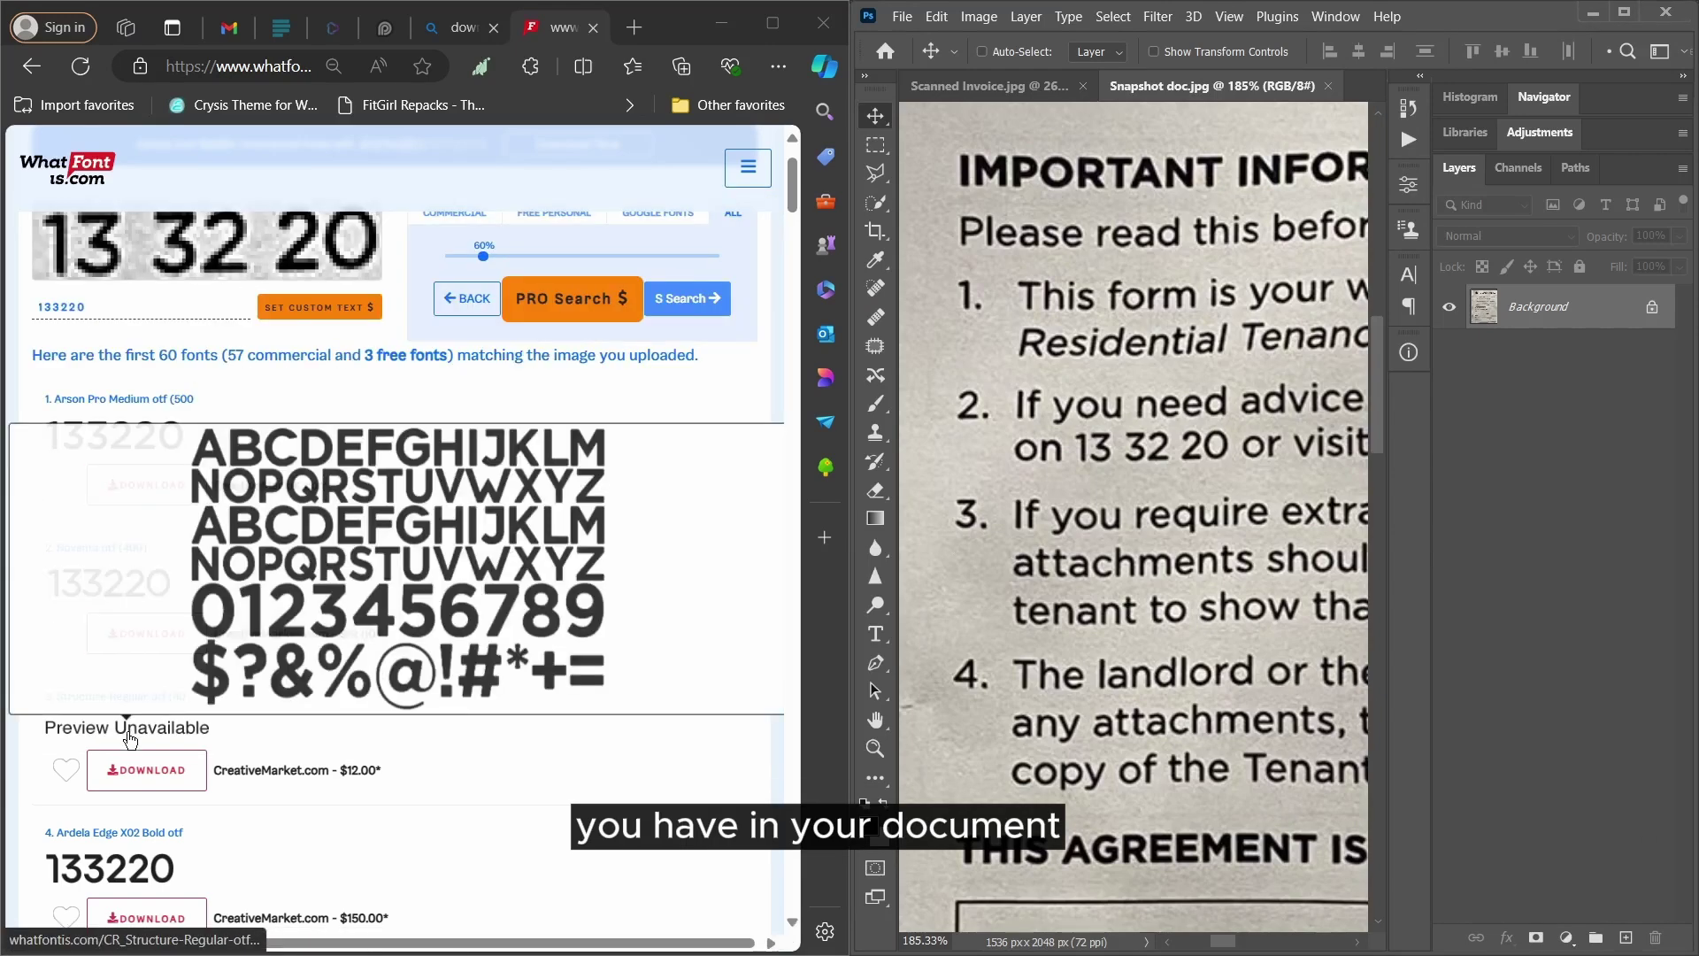
scroll(352, 796, down, 3)
scroll(151, 561, down, 5)
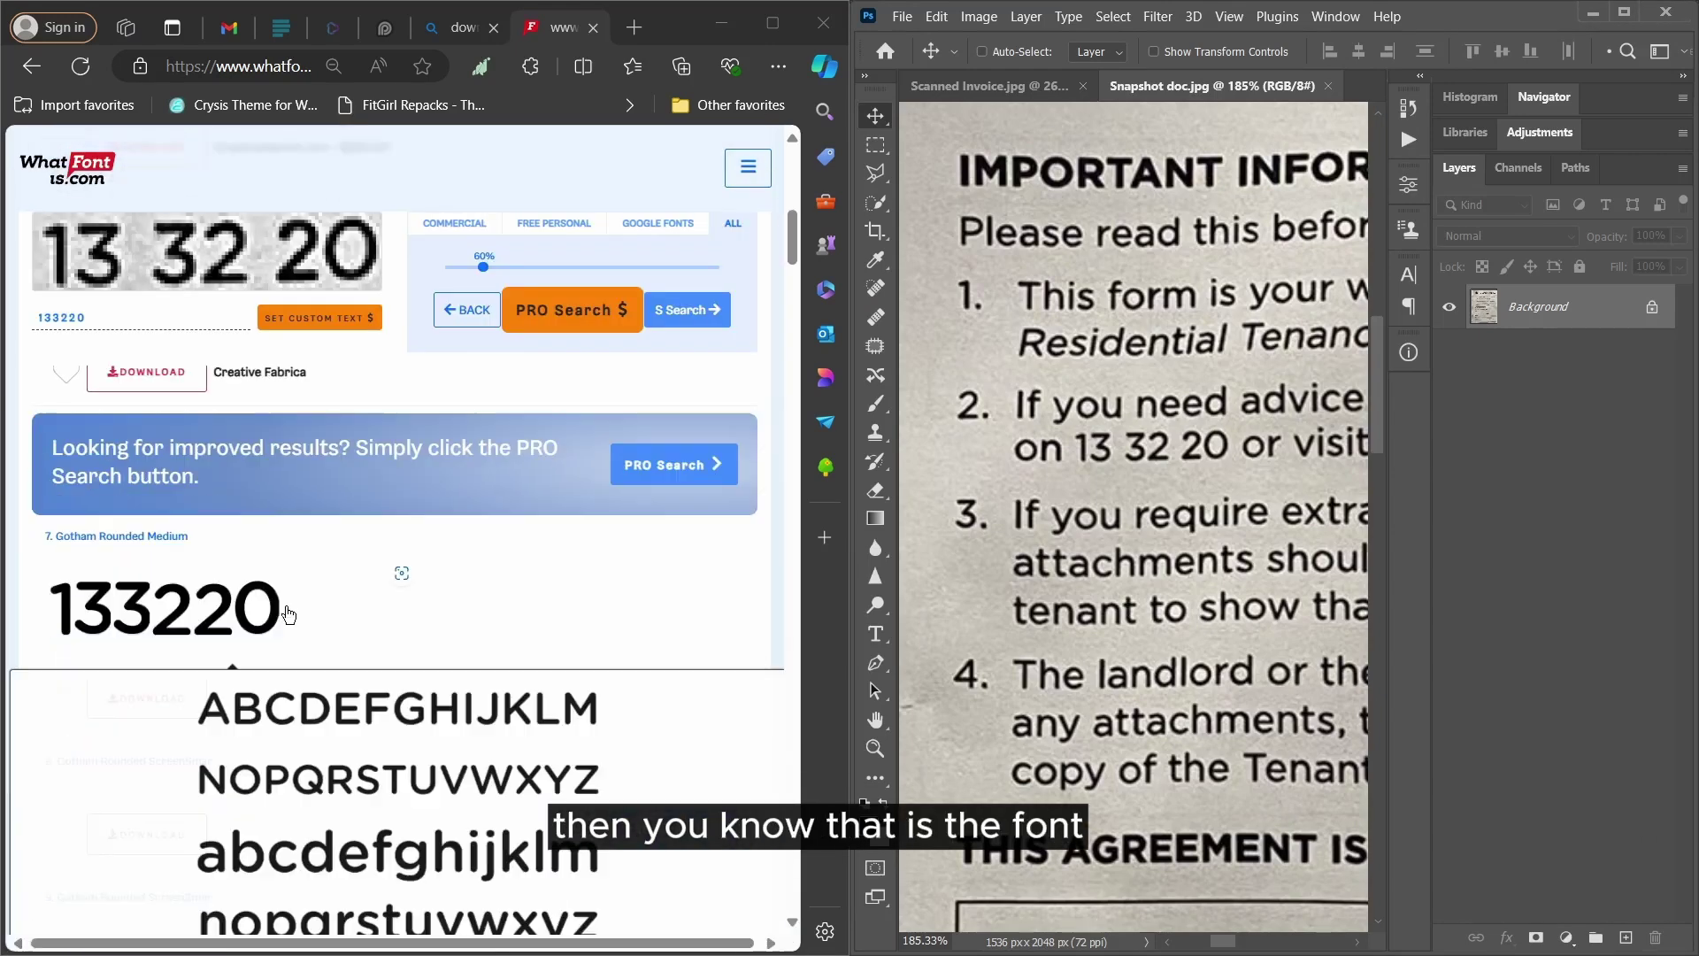
scroll(99, 529, up, 10)
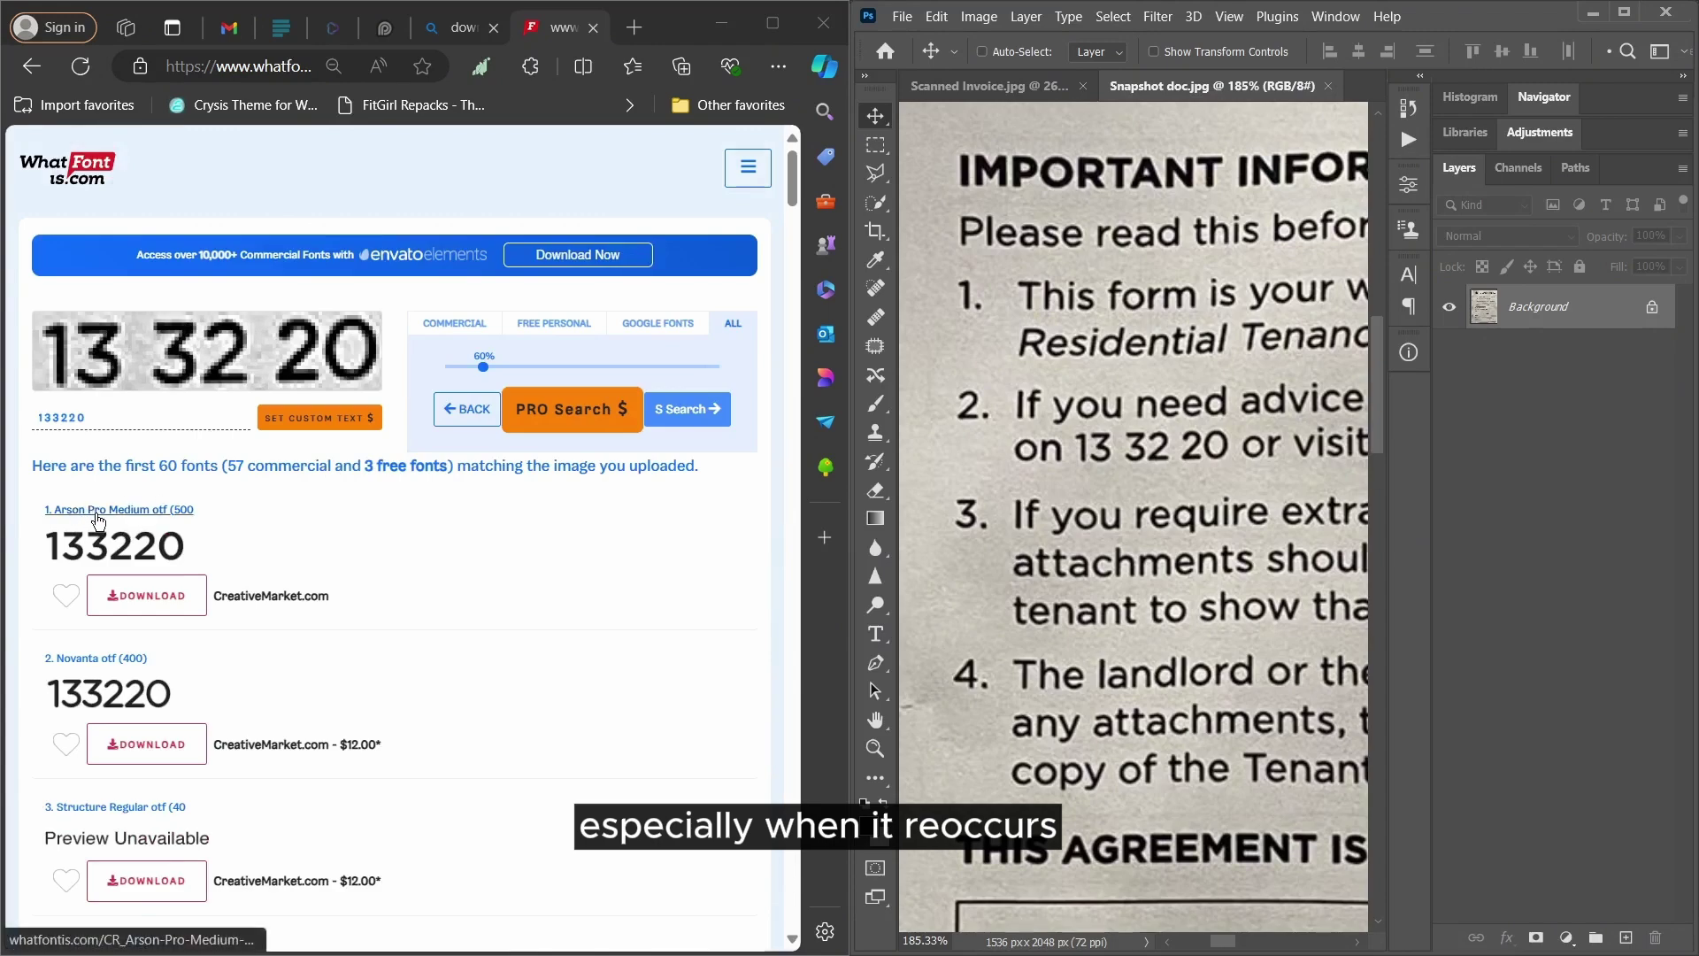
click(772, 25)
Search the web for 'download arson pro' in a new tab.
click(964, 19)
click(885, 53)
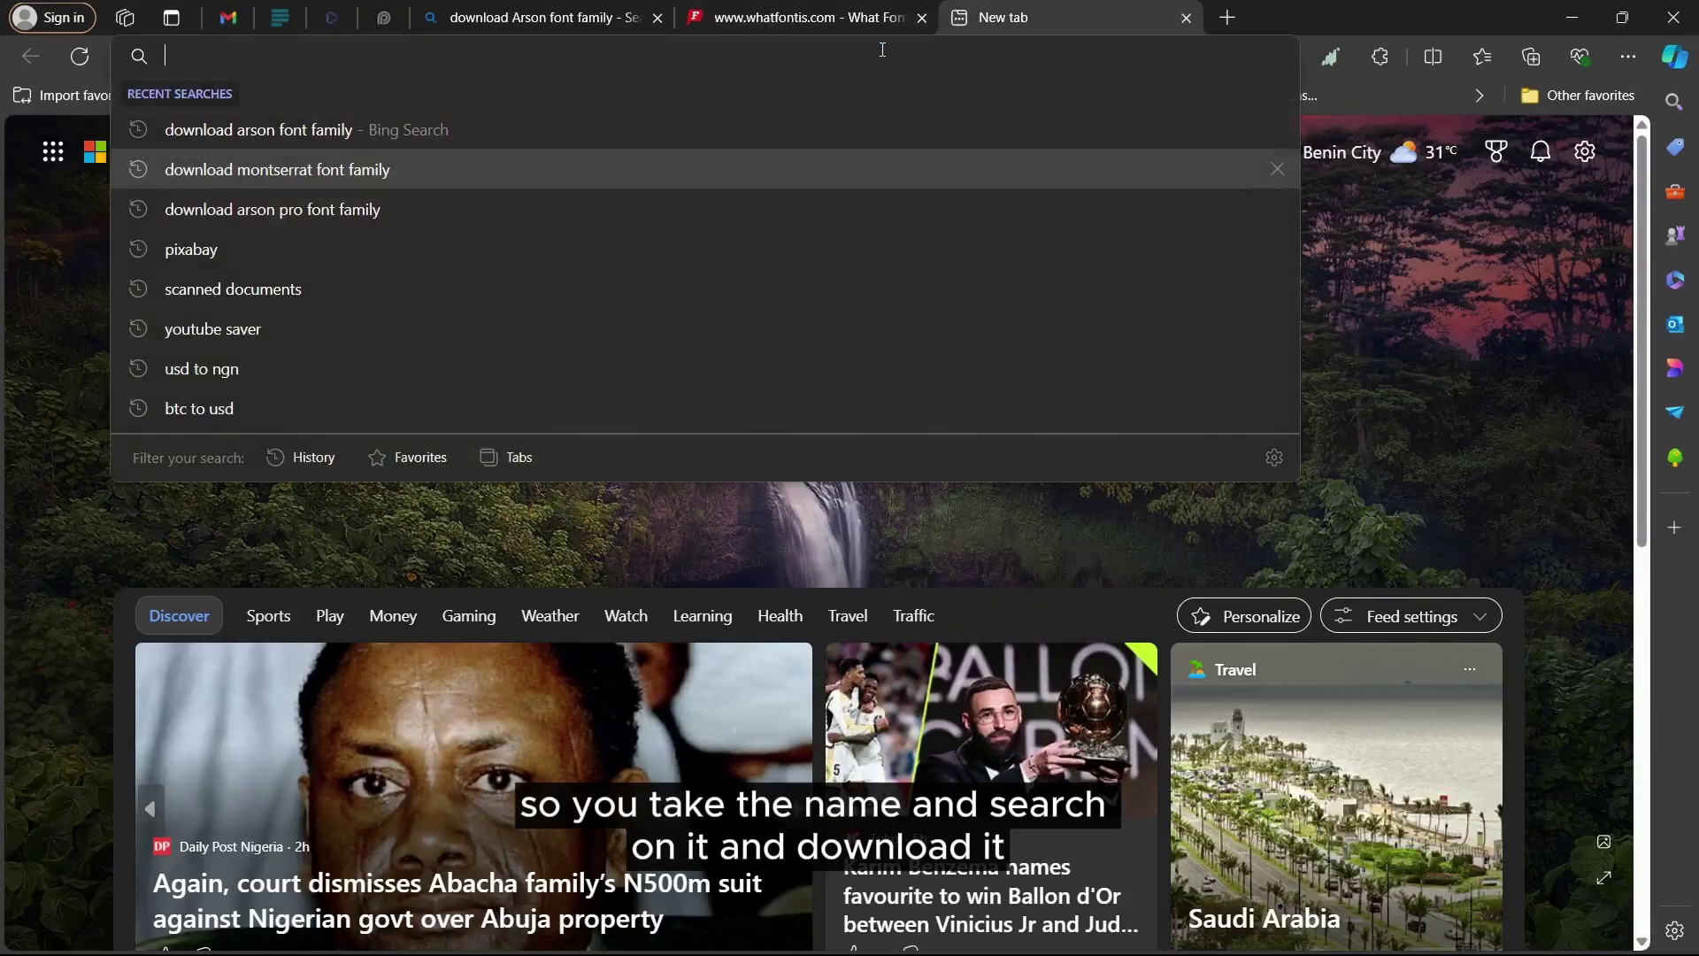
text(download arson )
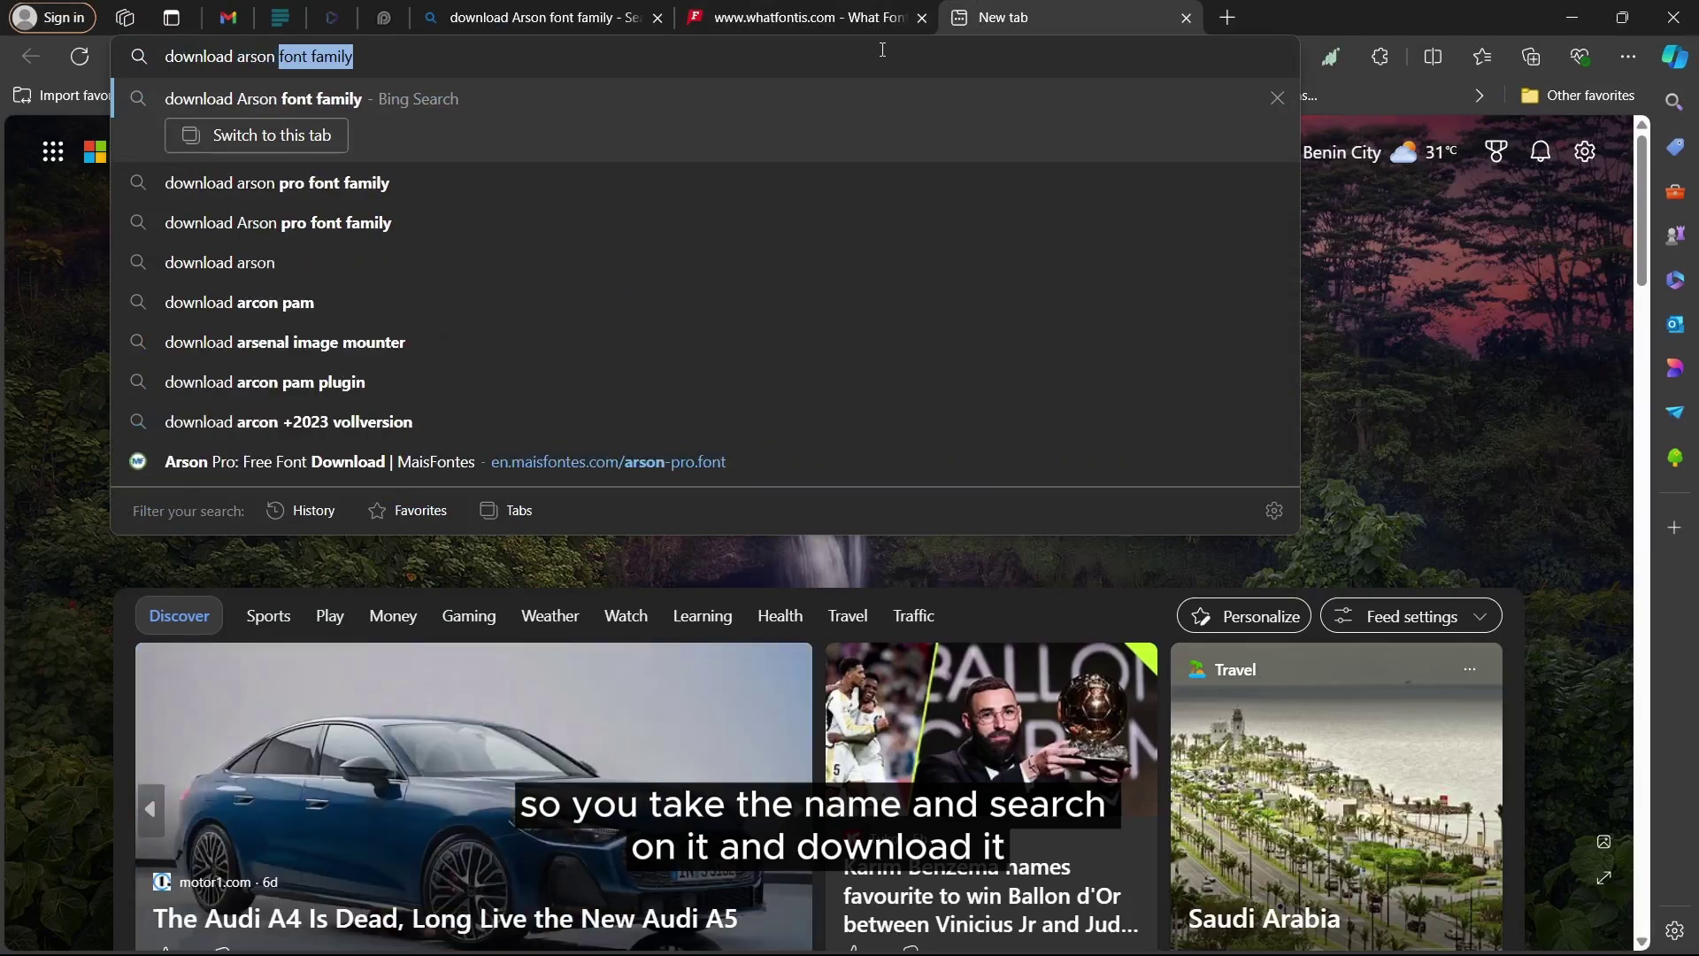
text(pro font family)
key(Return)
scroll(1012, 365, down, 3)
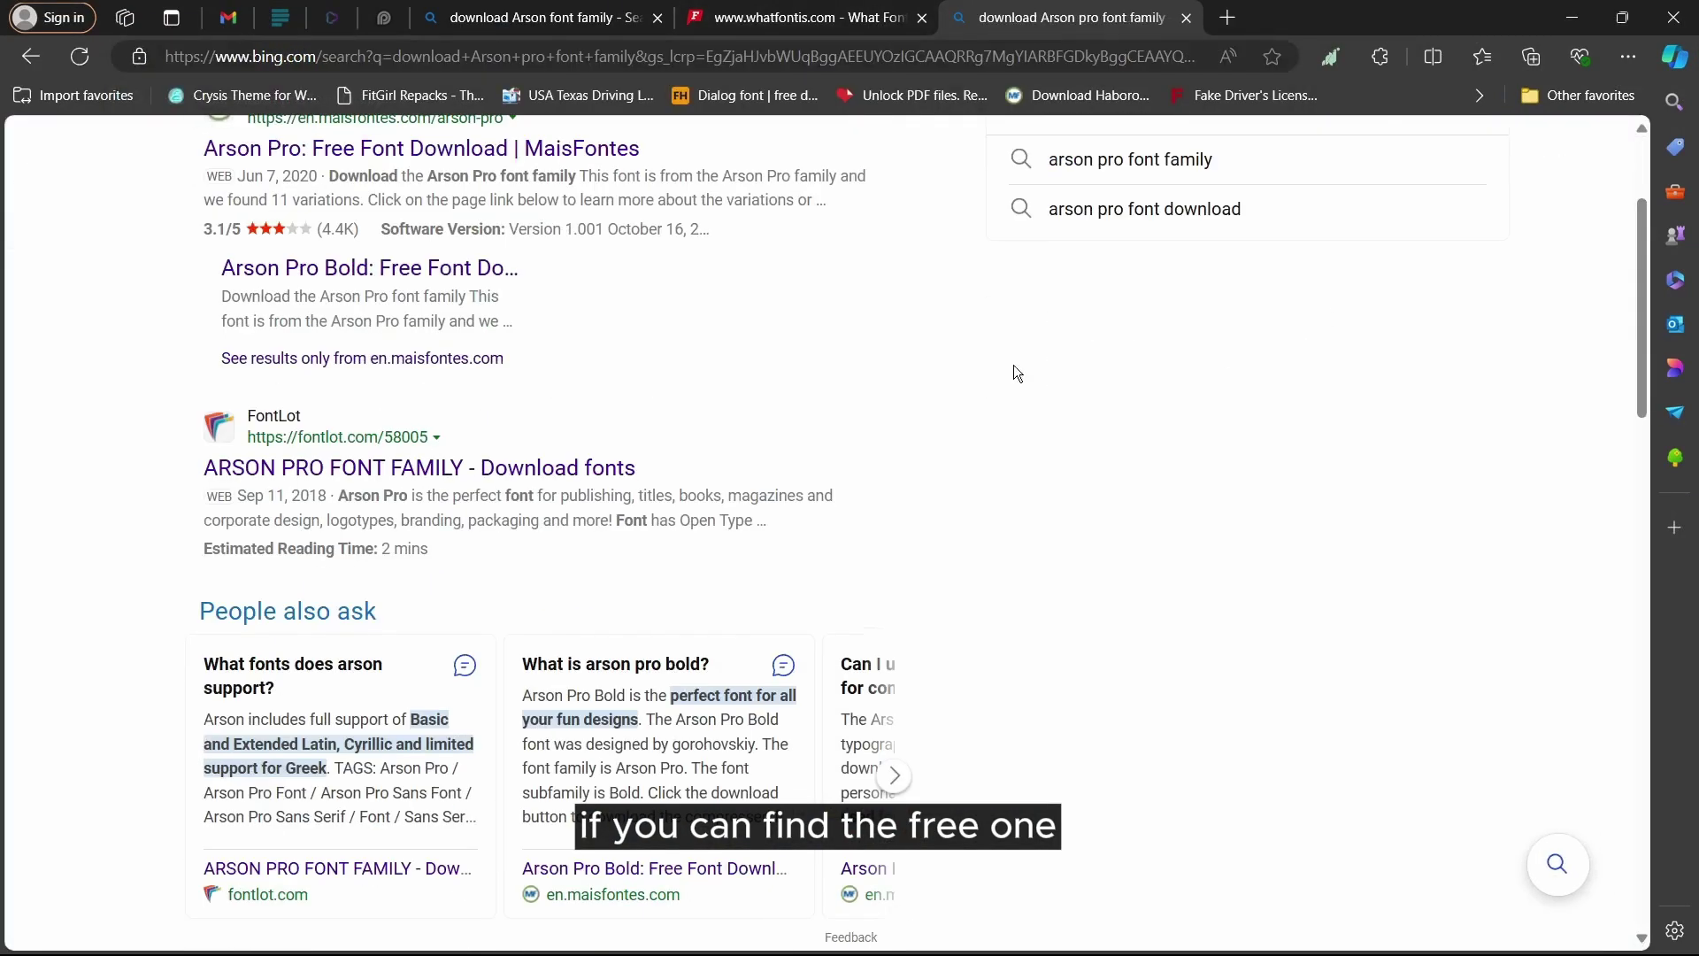
scroll(1014, 372, down, 1)
Download the Arson Pro font family from its FontLot page and show the archive in its folder.
click(320, 366)
scroll(1066, 246, down, 10)
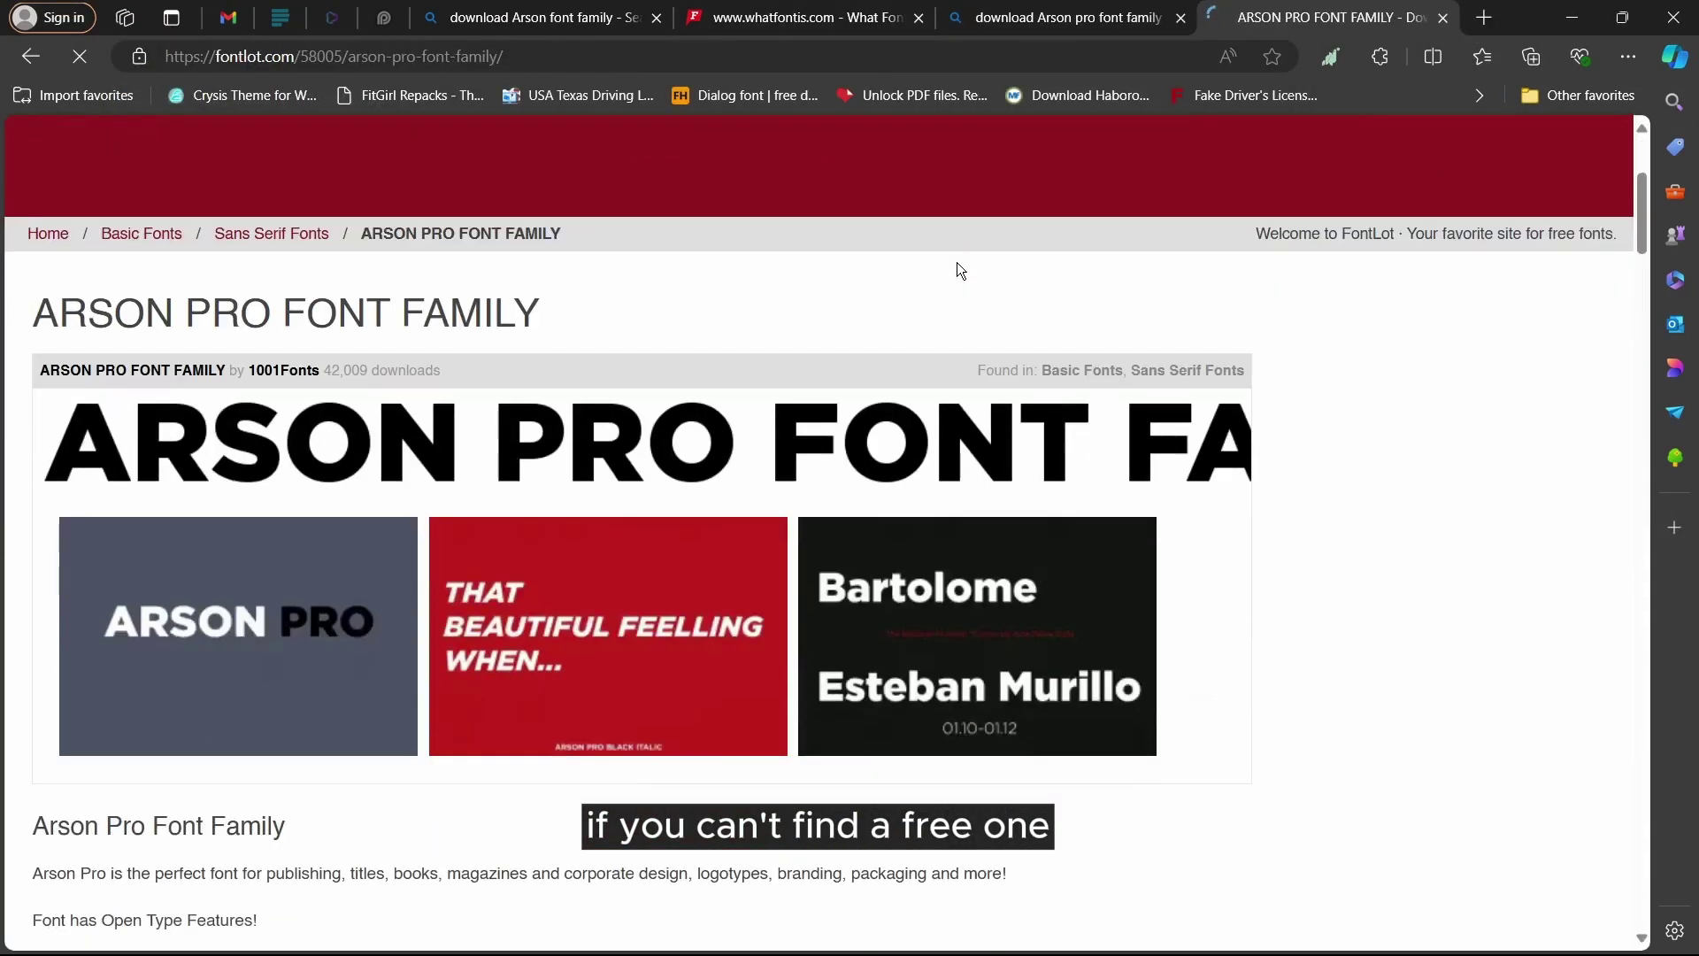
scroll(783, 390, down, 15)
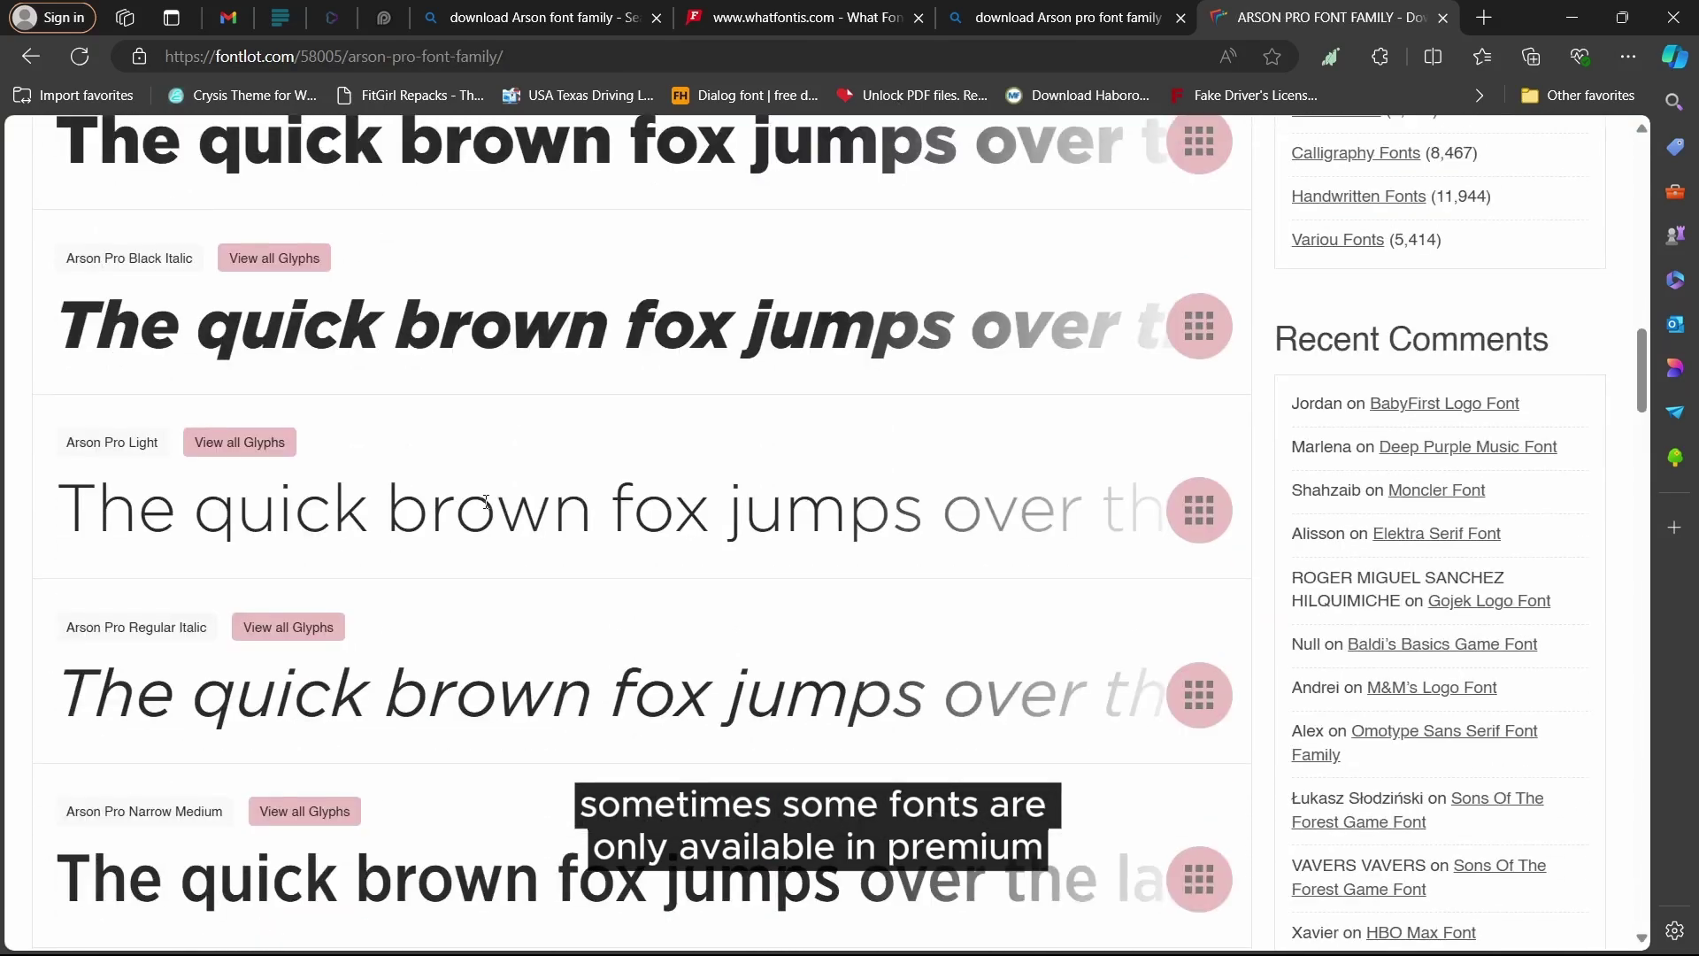
scroll(653, 488, down, 10)
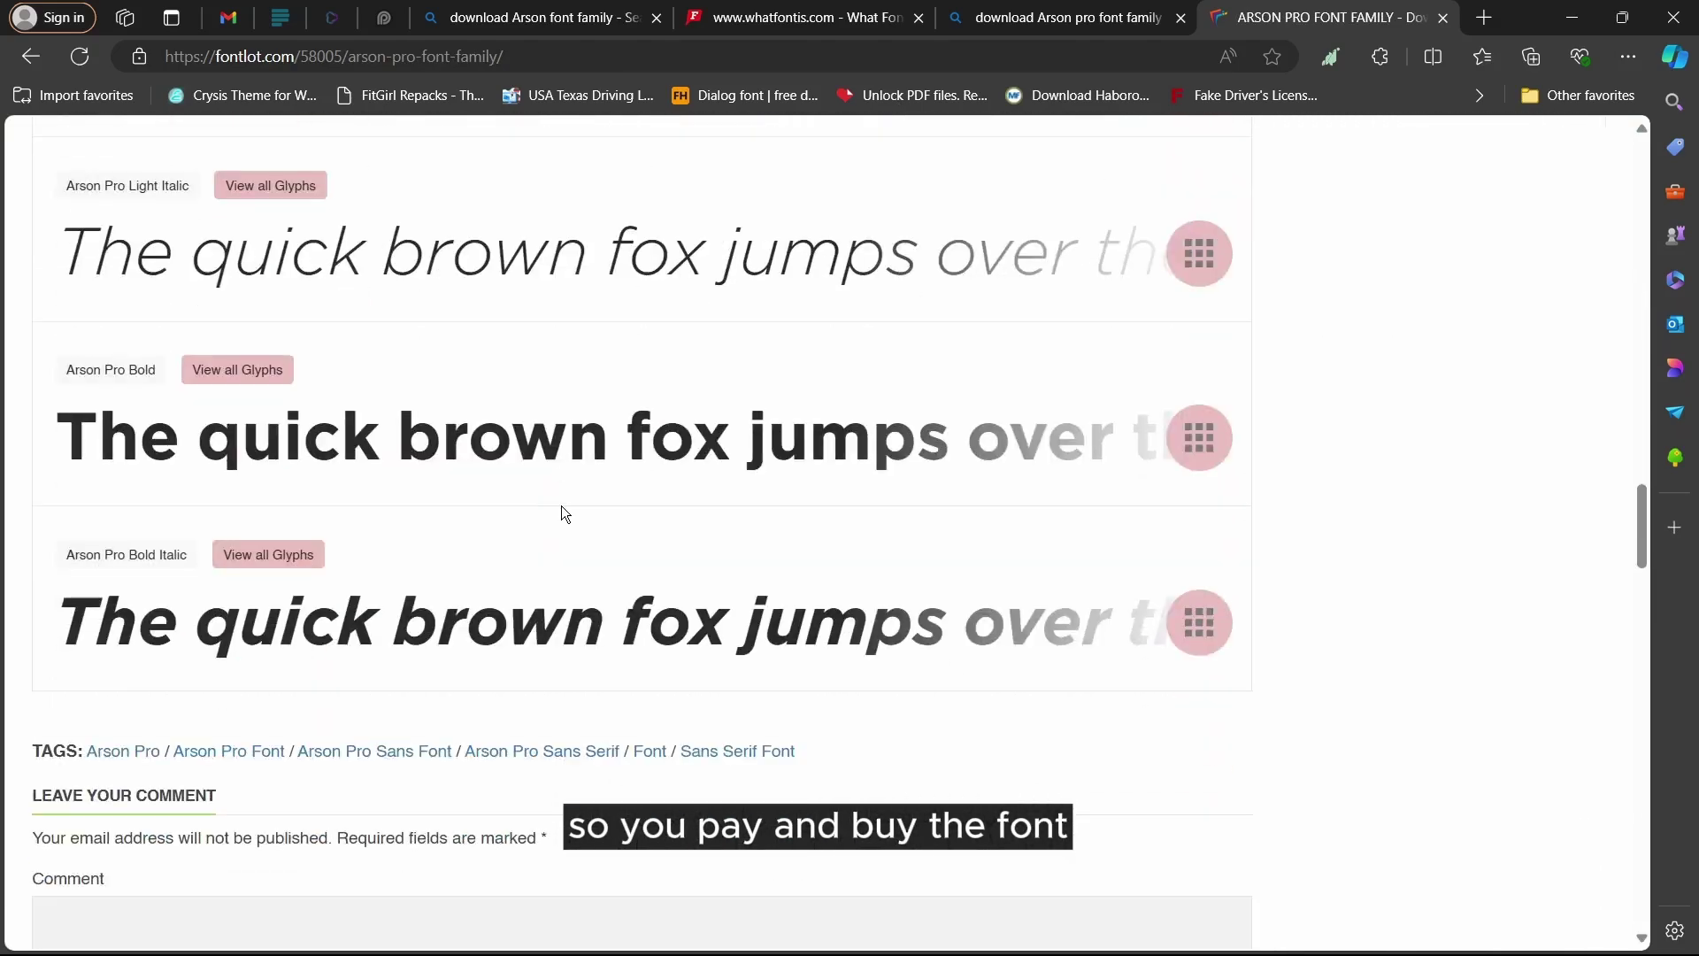
scroll(561, 506, up, 20)
scroll(395, 521, down, 8)
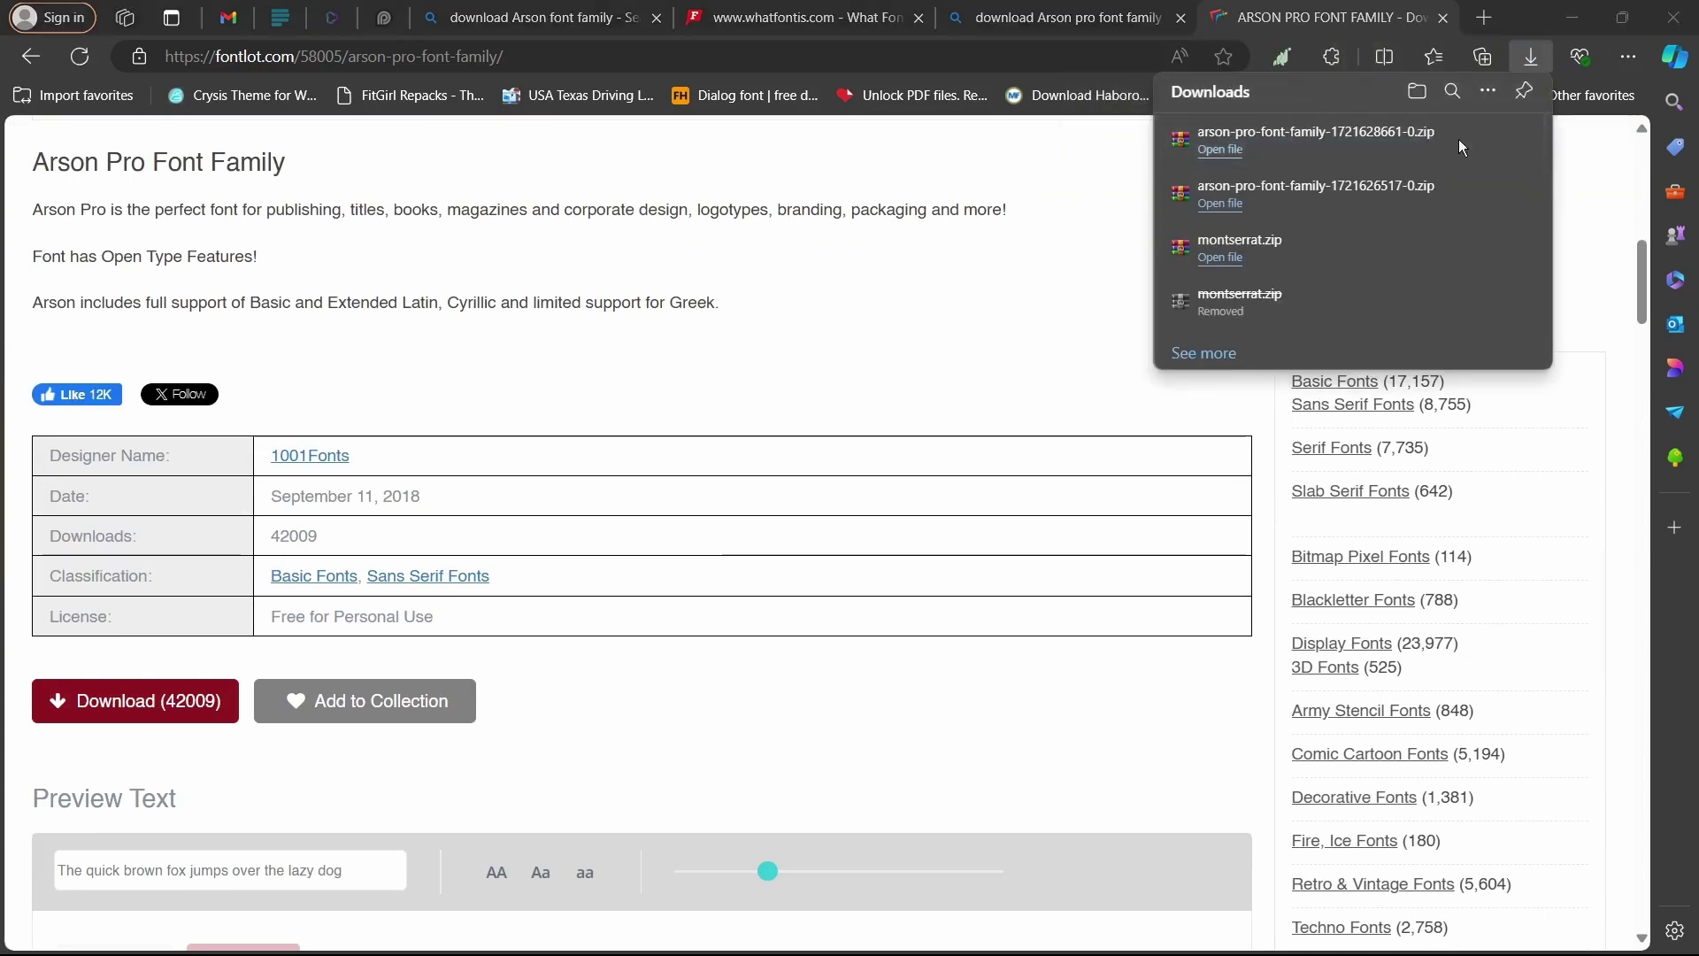
click(1462, 144)
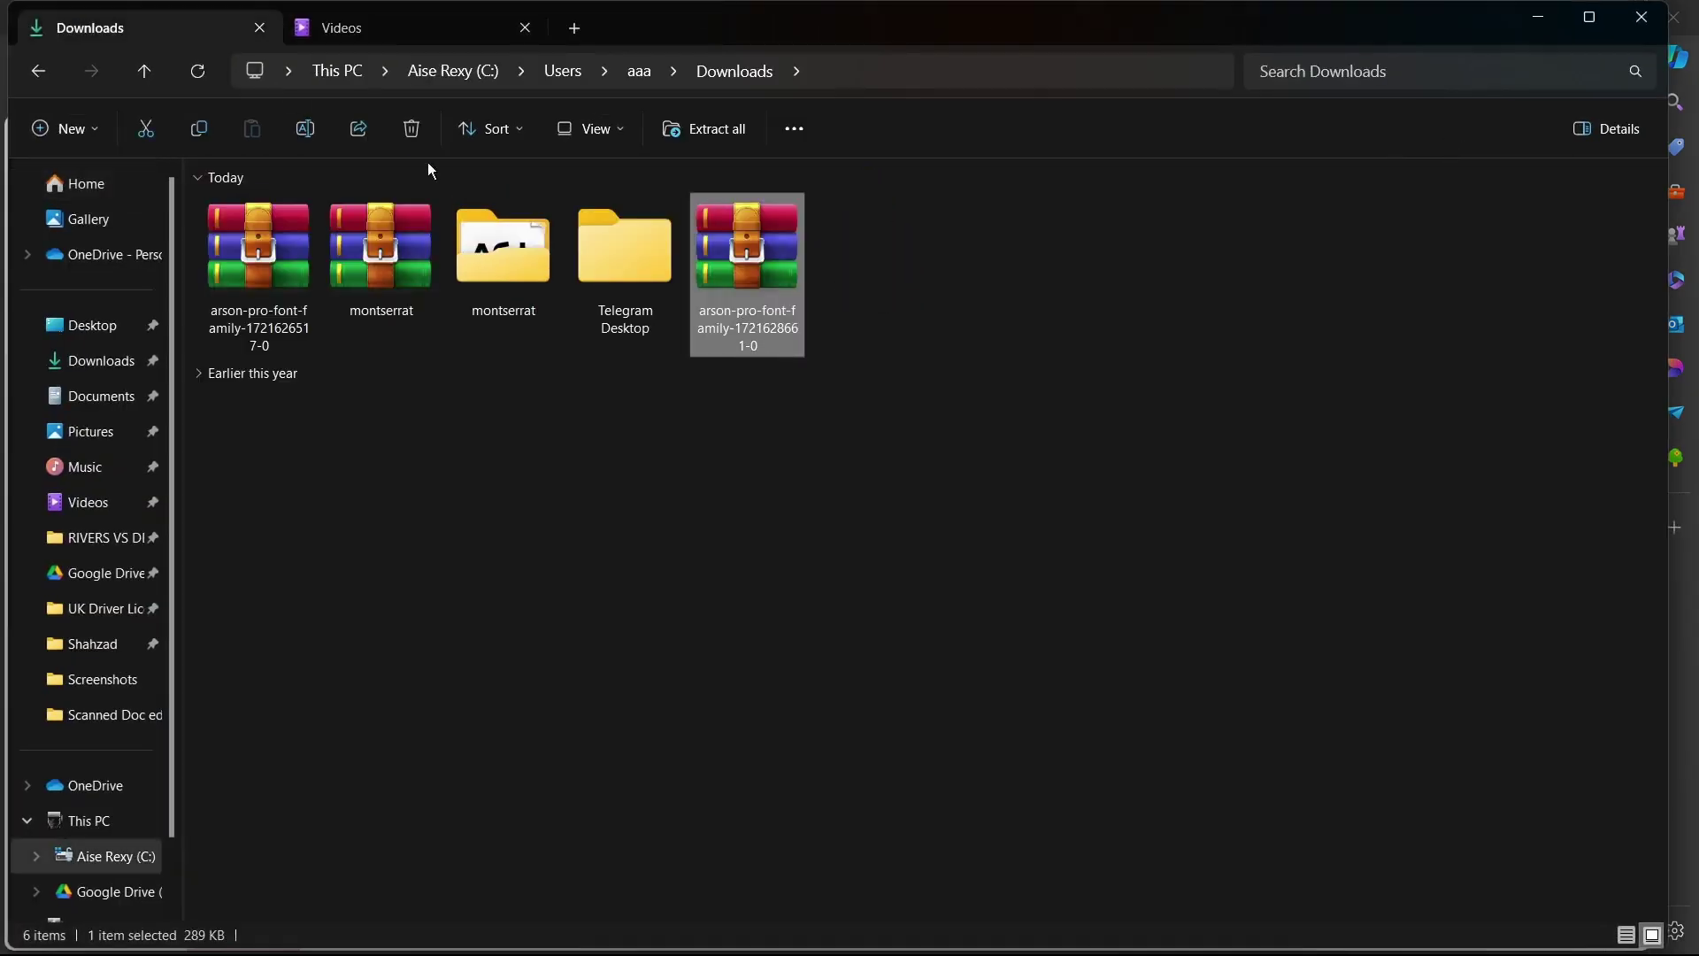
Extract the Arson Pro archive into its own folder and open it.
right_click(777, 310)
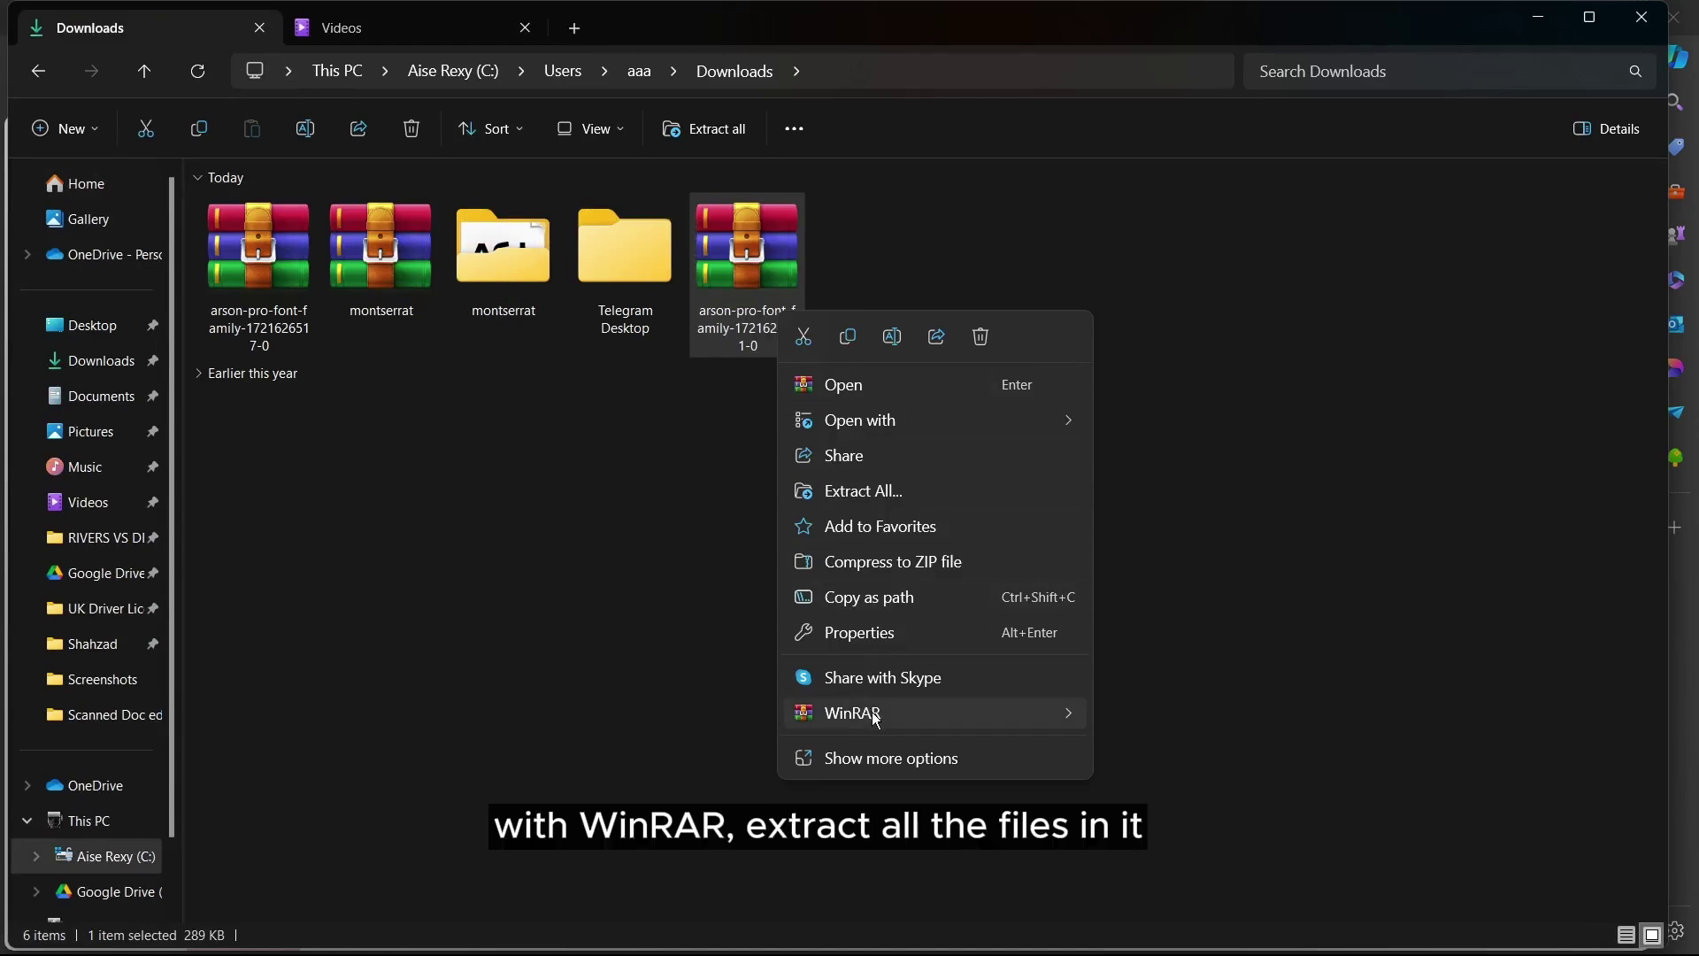
mouse_move(876, 719)
click(1205, 787)
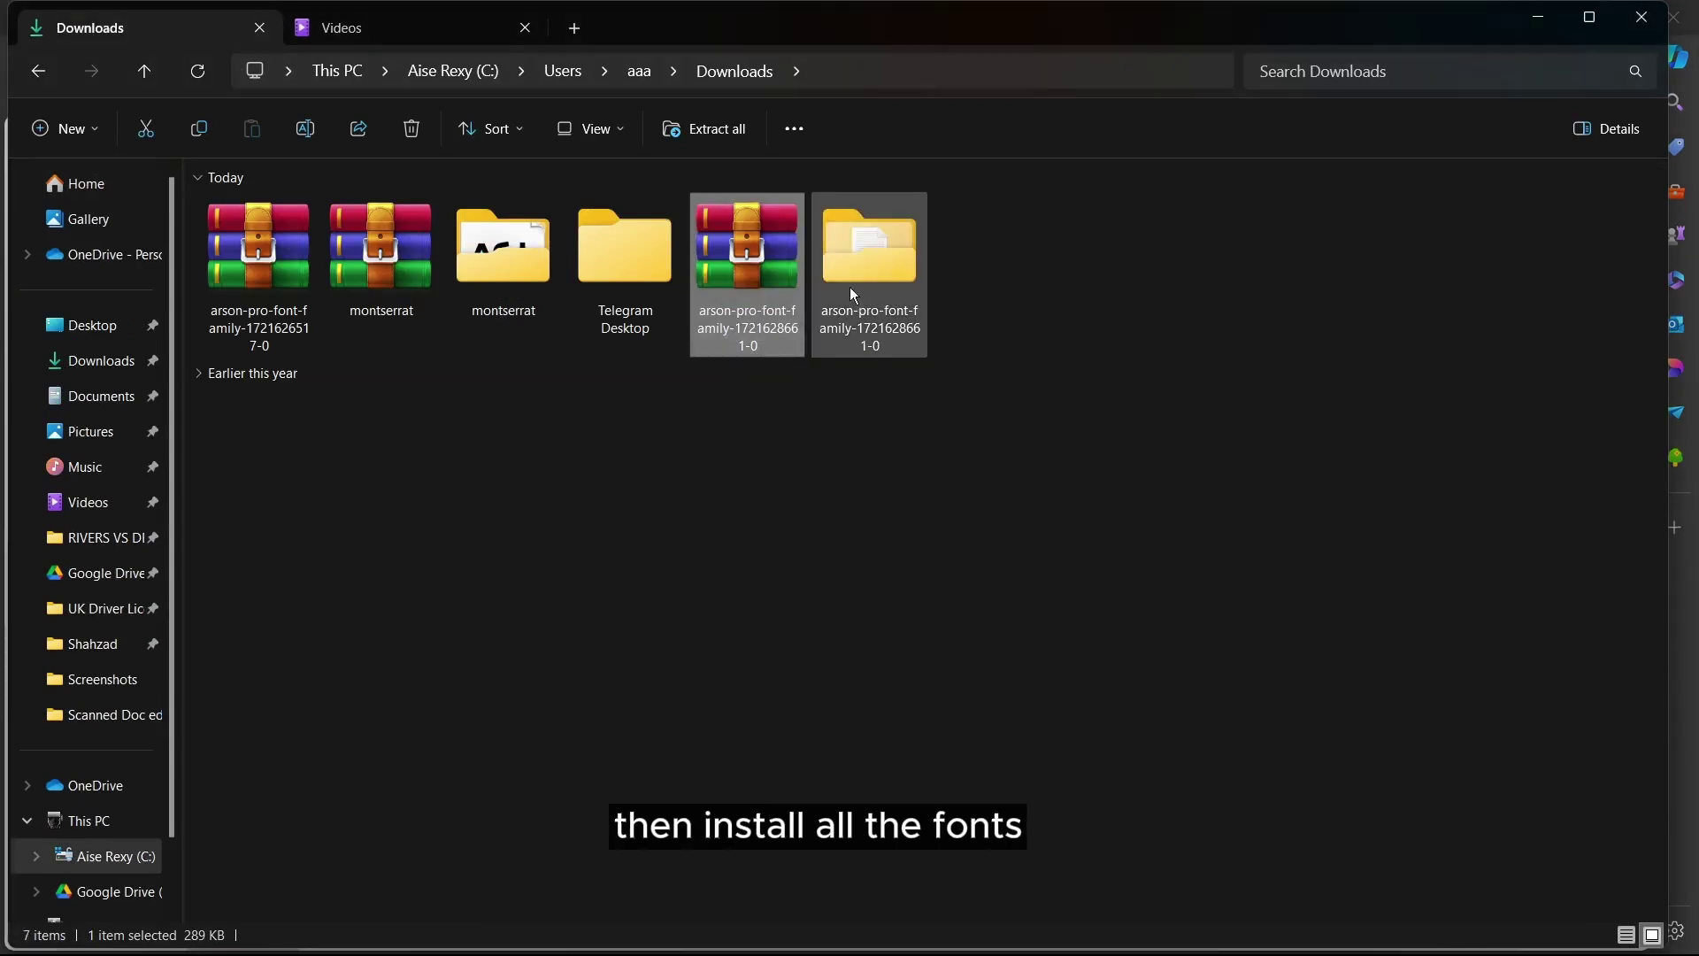
double_click(854, 294)
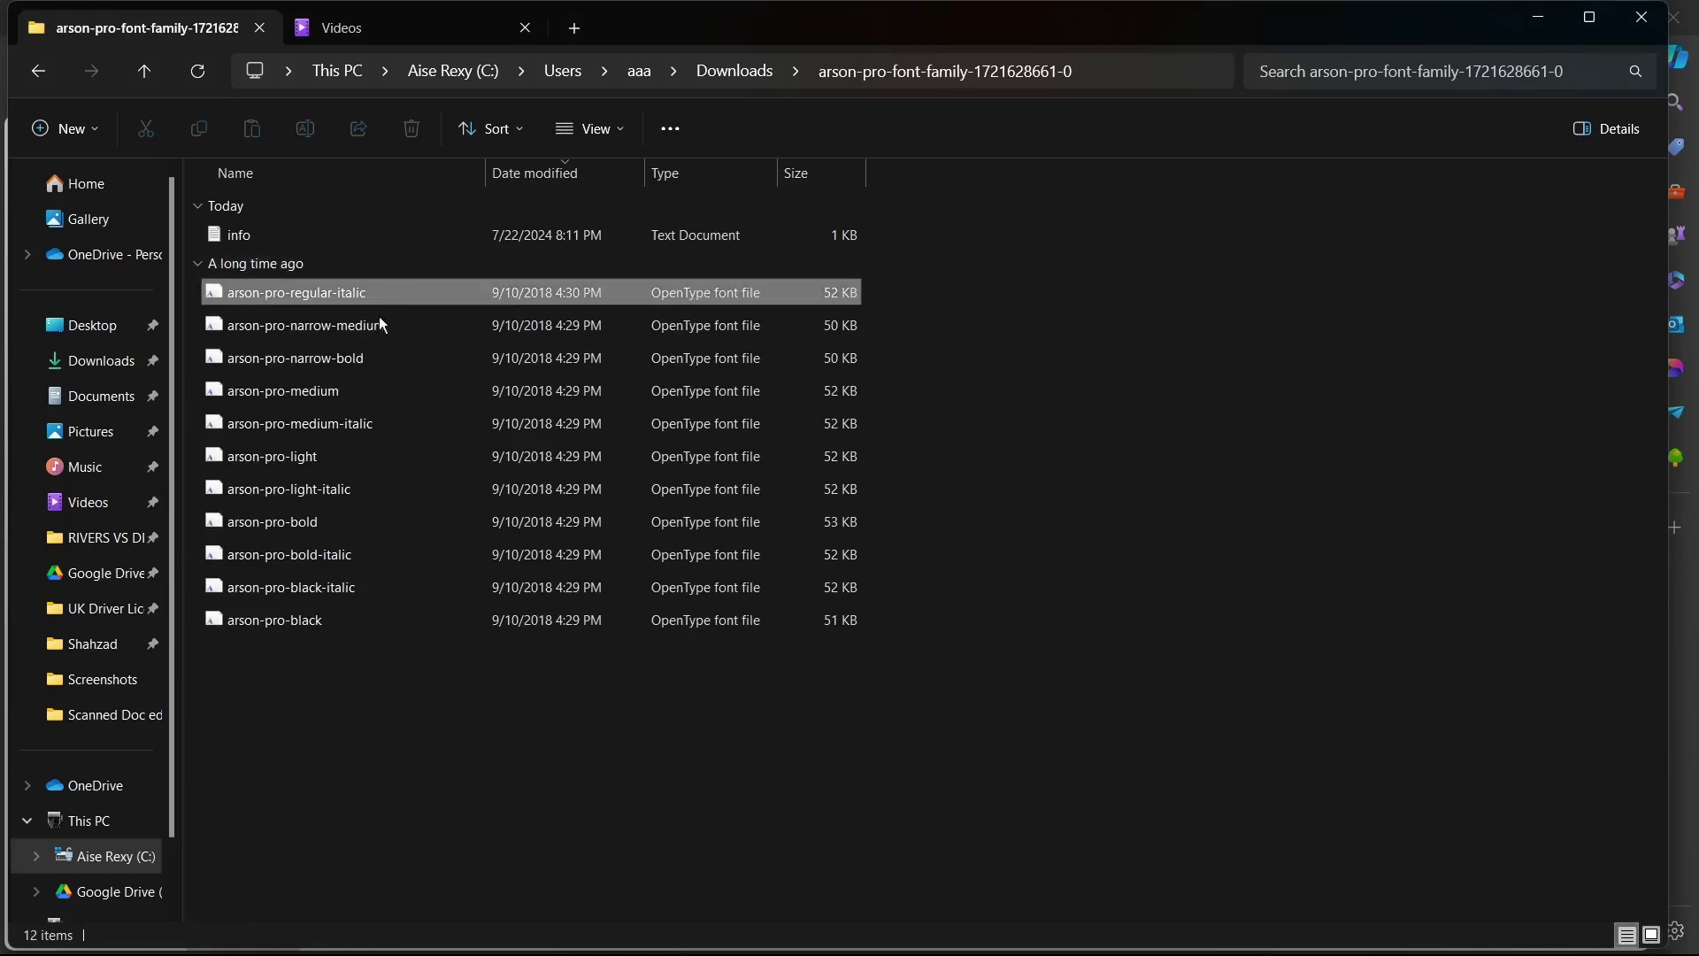
Install all eleven Arson Pro fonts without replacing existing ones, then minimize File Explorer.
shift+click(354, 623)
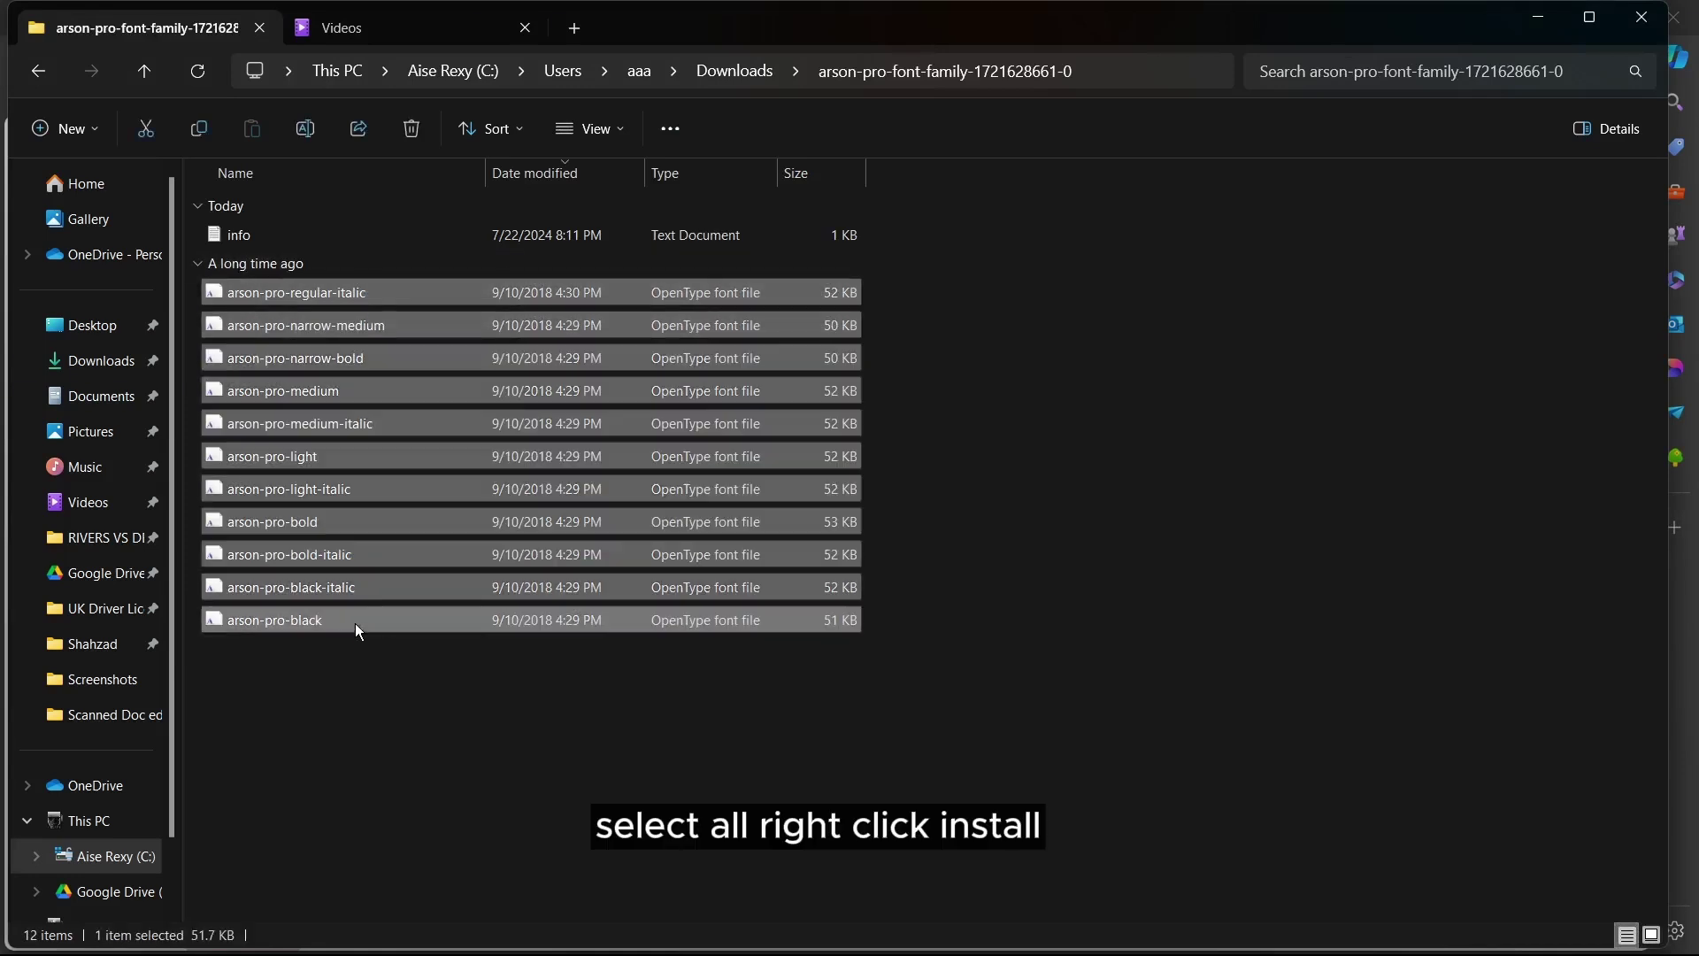
right_click(405, 285)
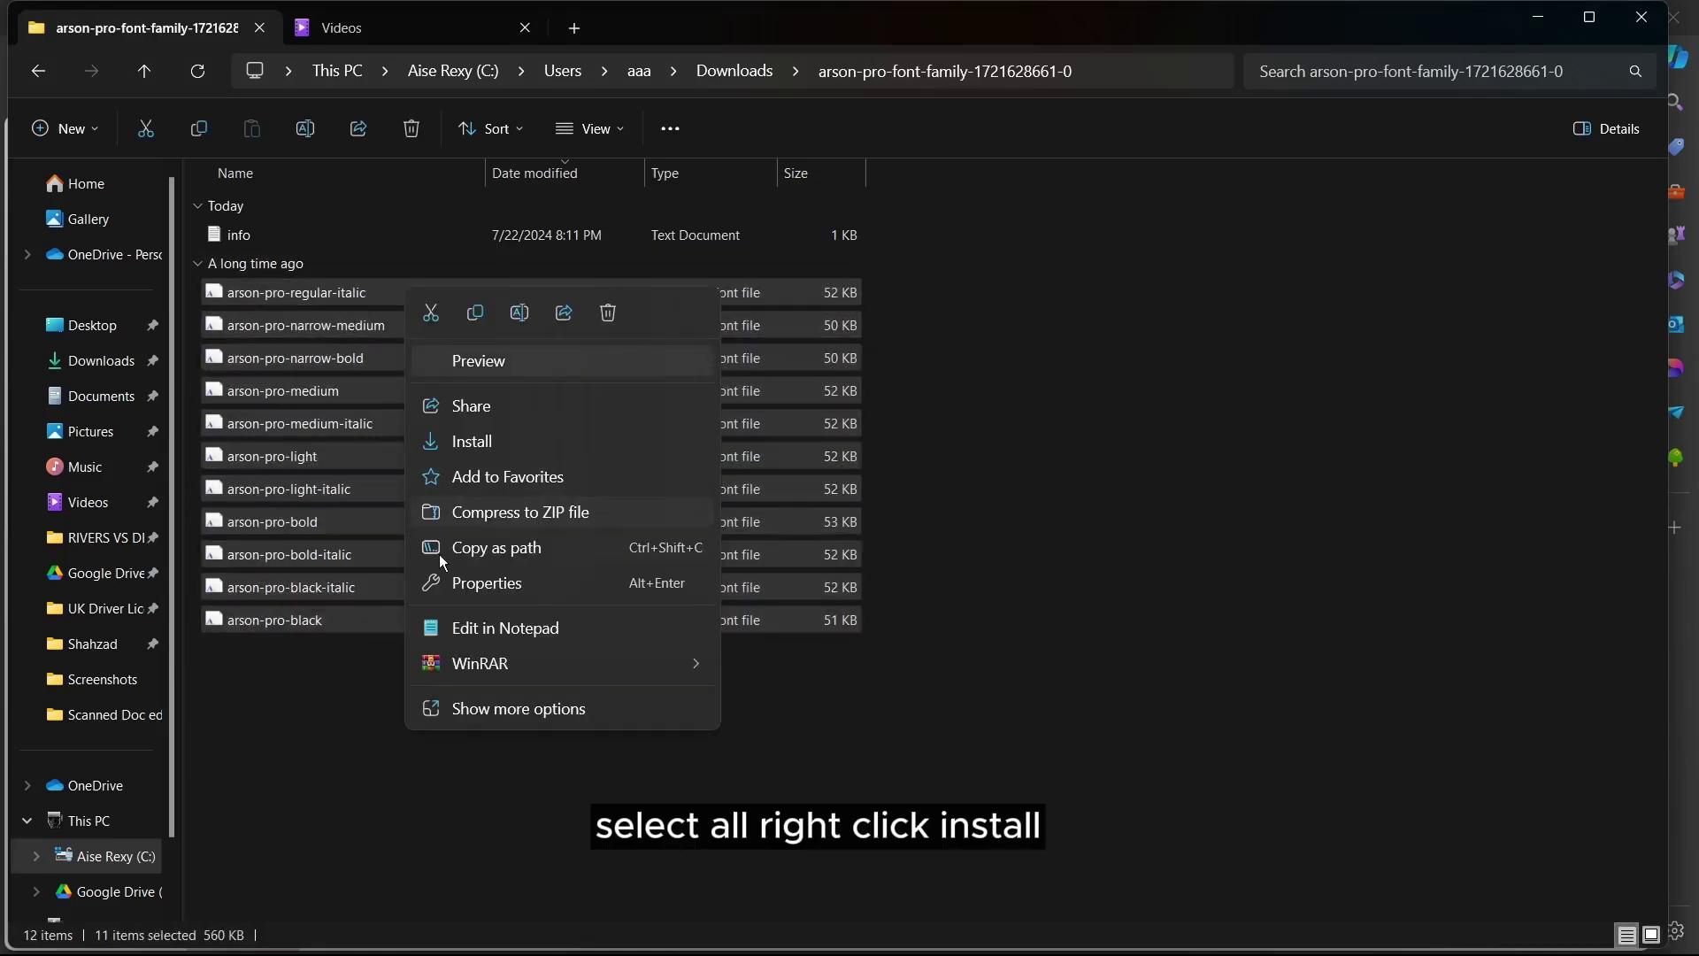
click(473, 440)
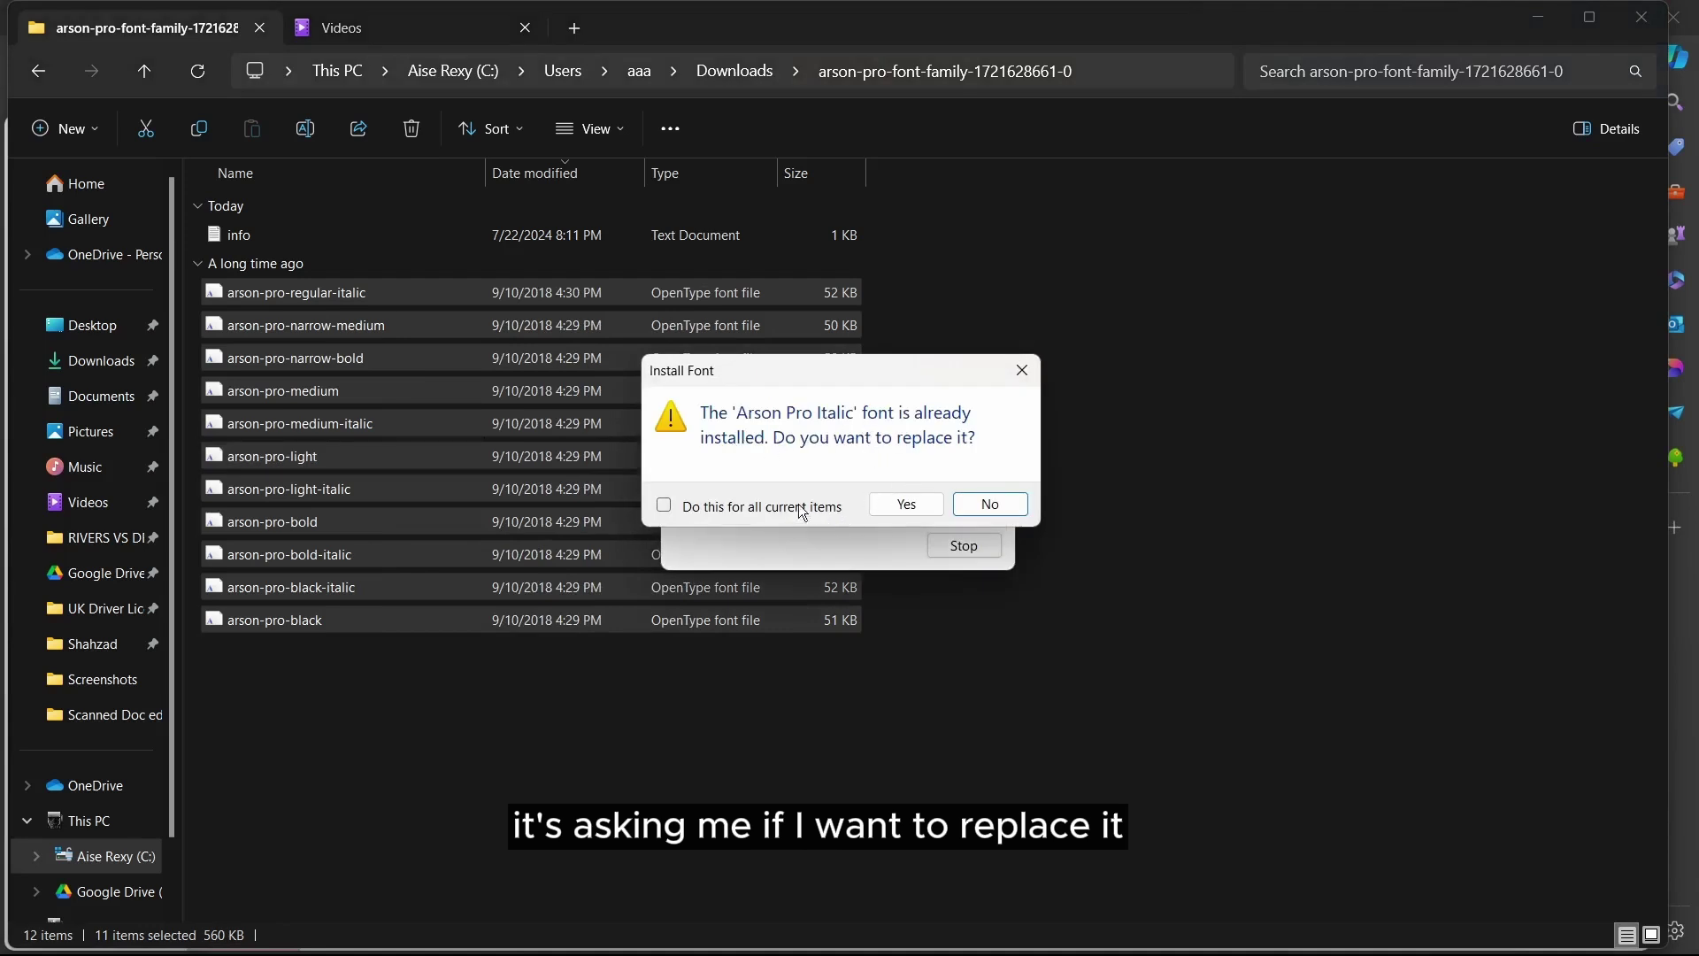
click(998, 510)
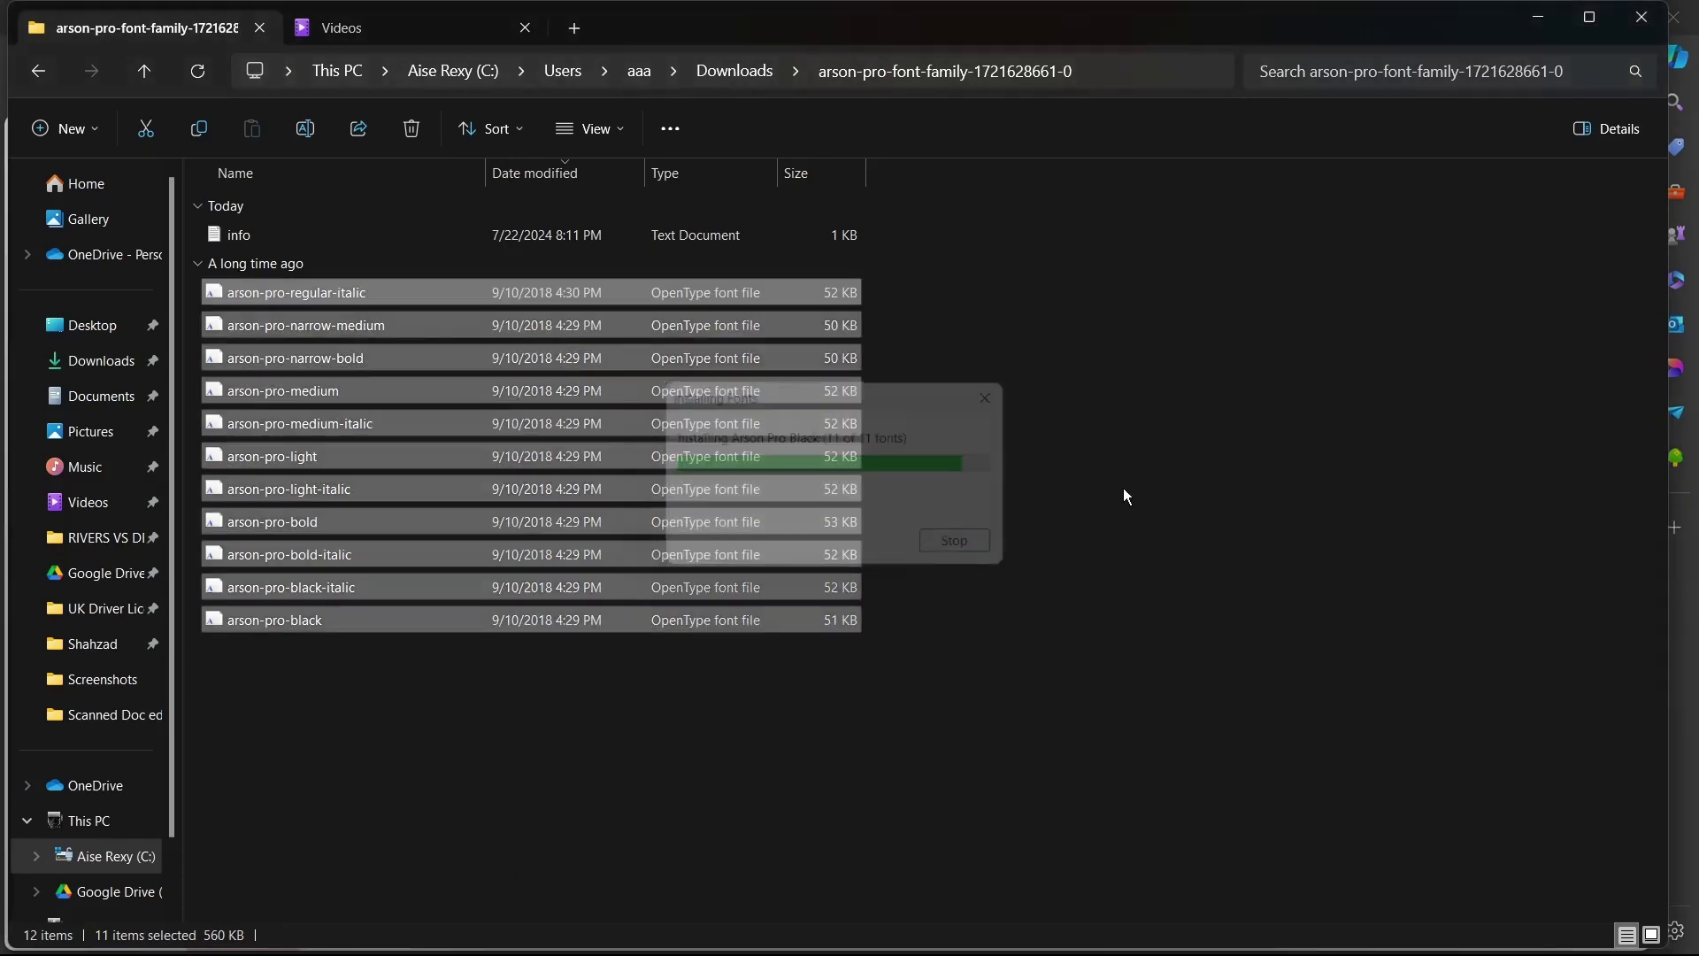
click(1123, 483)
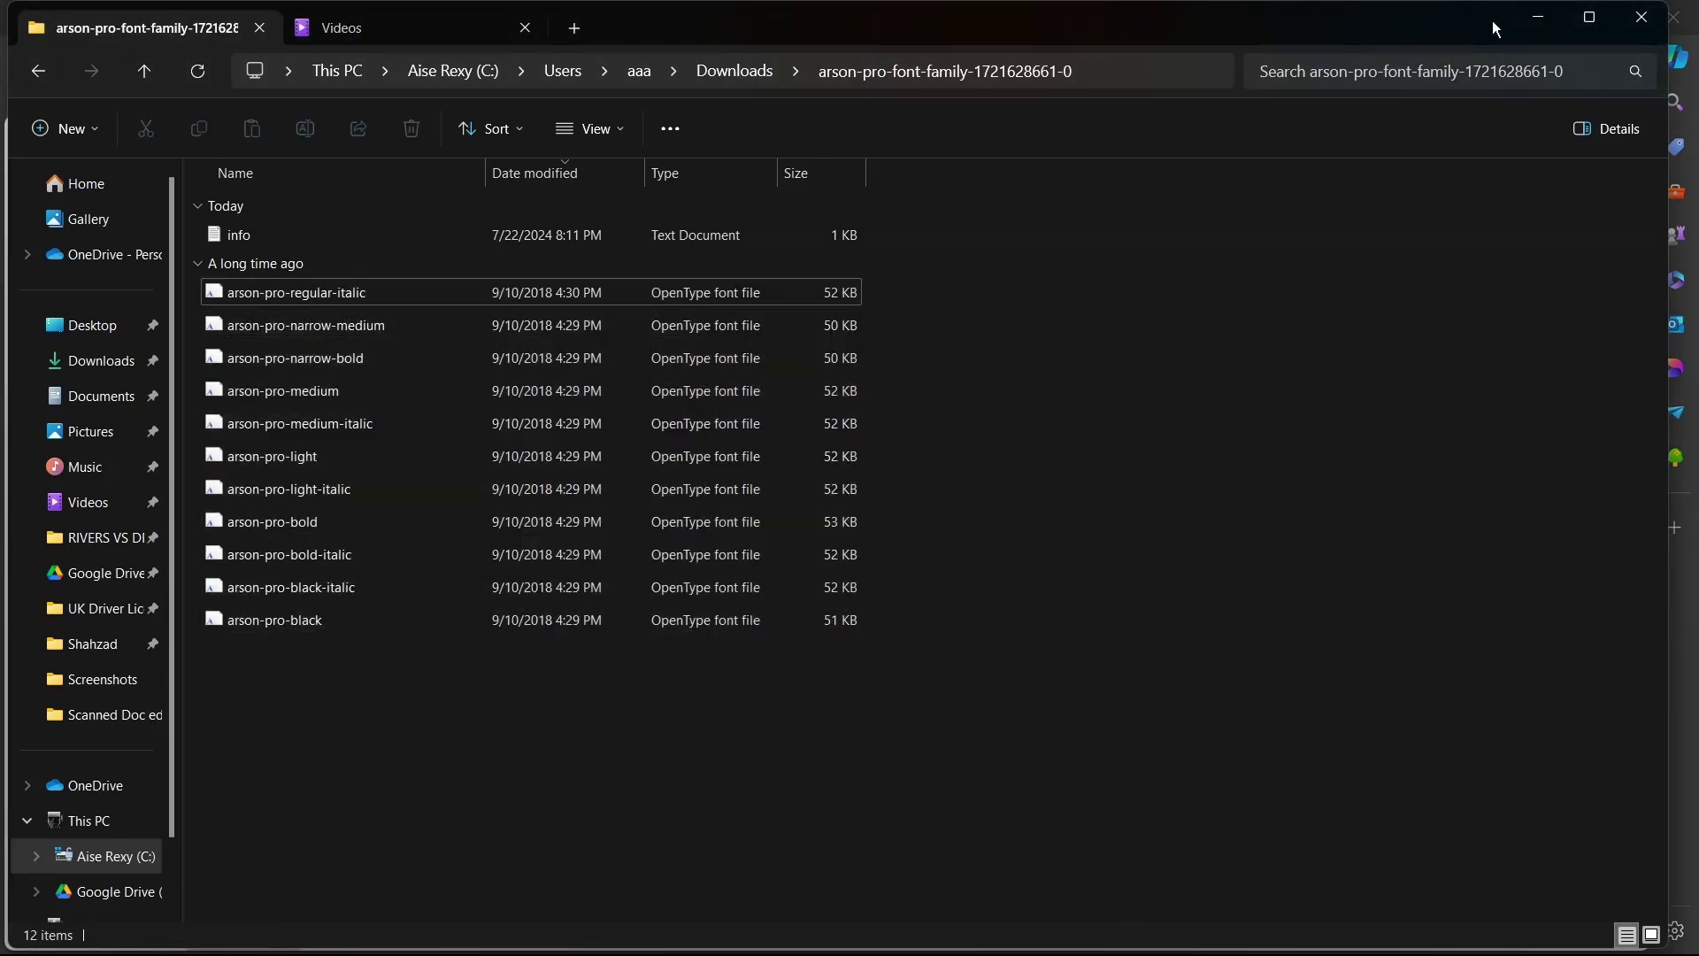
click(1538, 17)
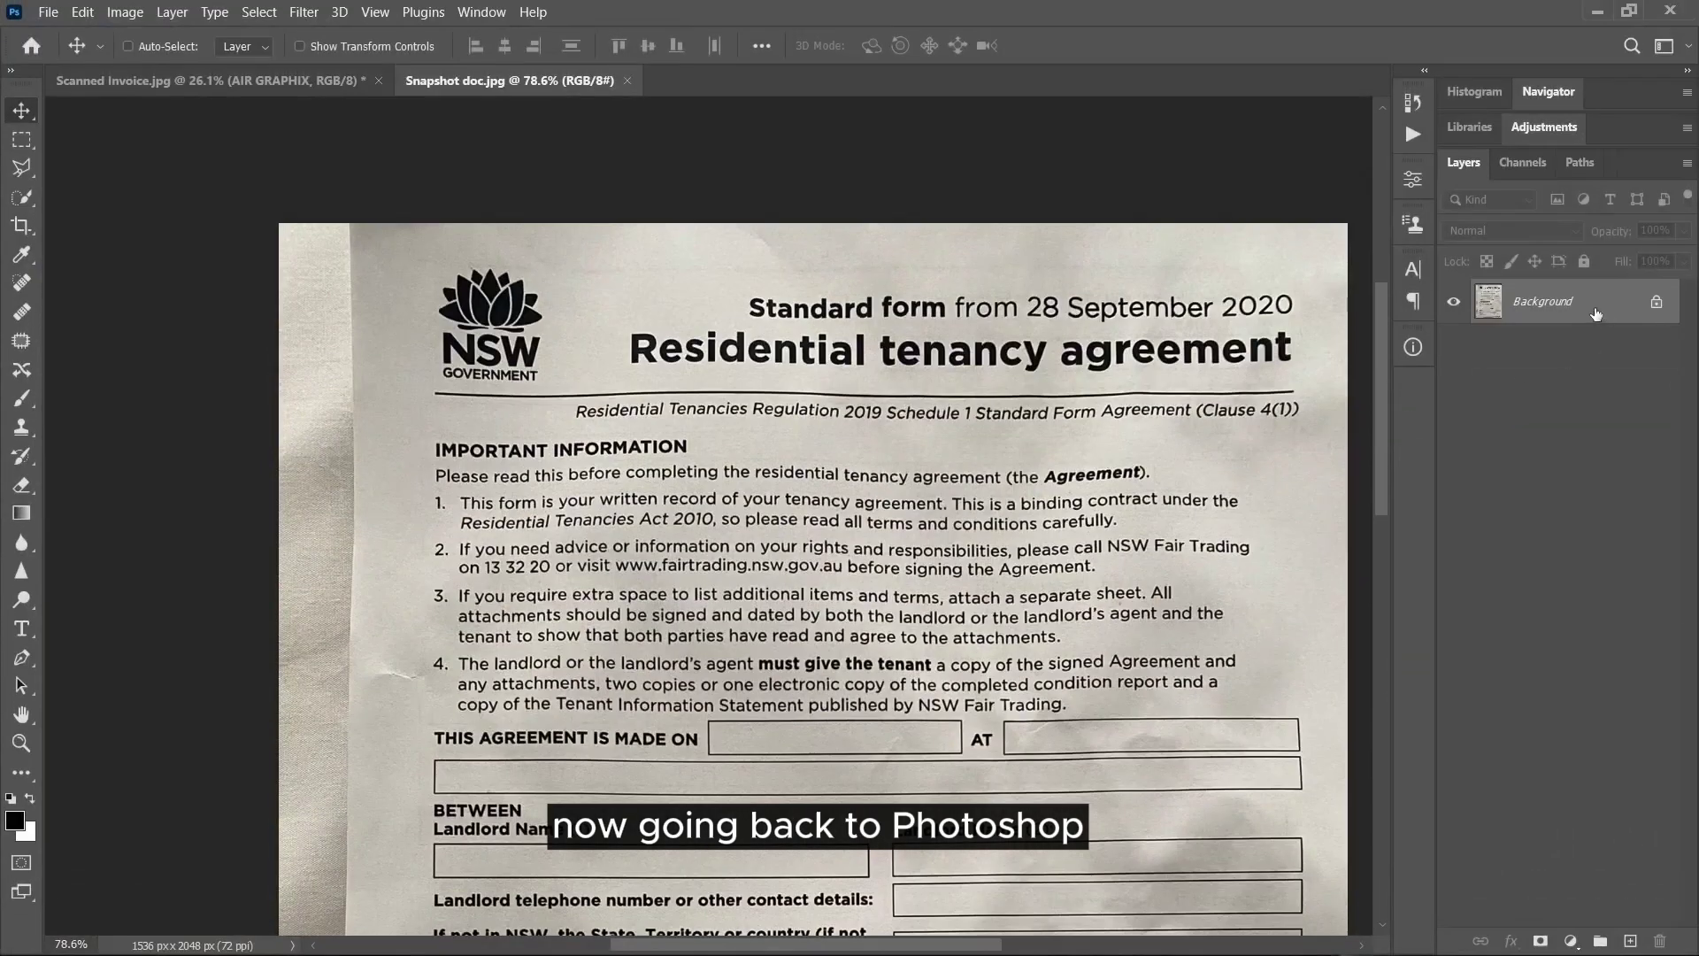
Duplicate the Background layer as Background copy.
right_click(1597, 315)
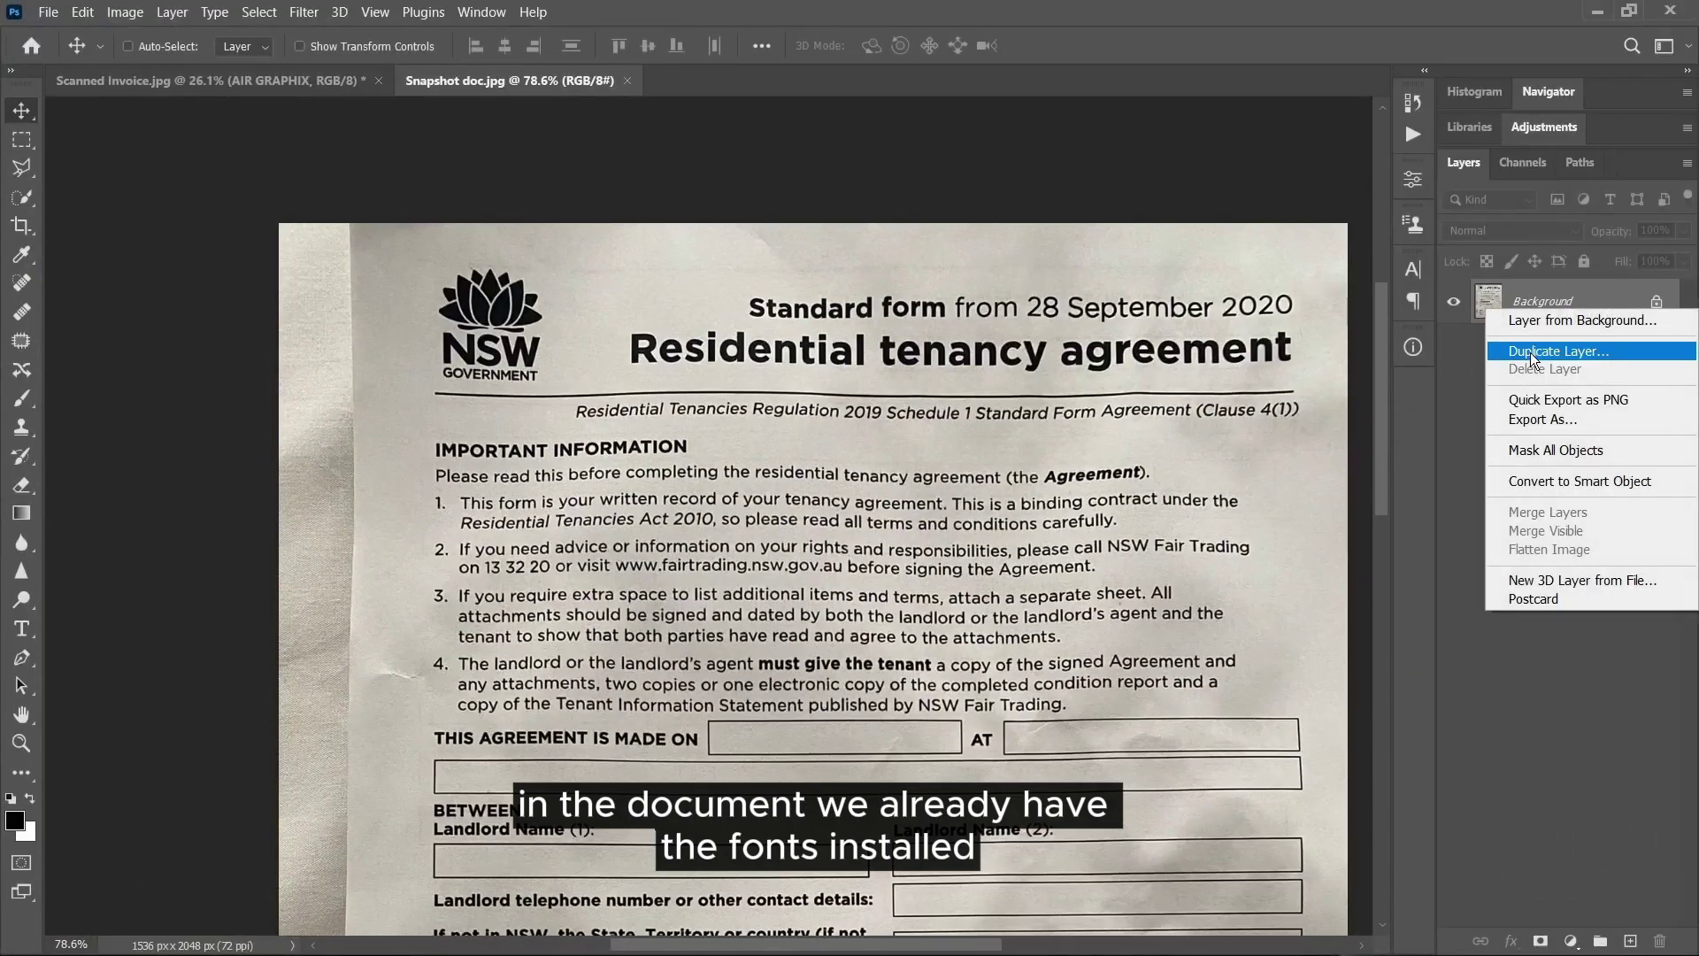
click(1551, 353)
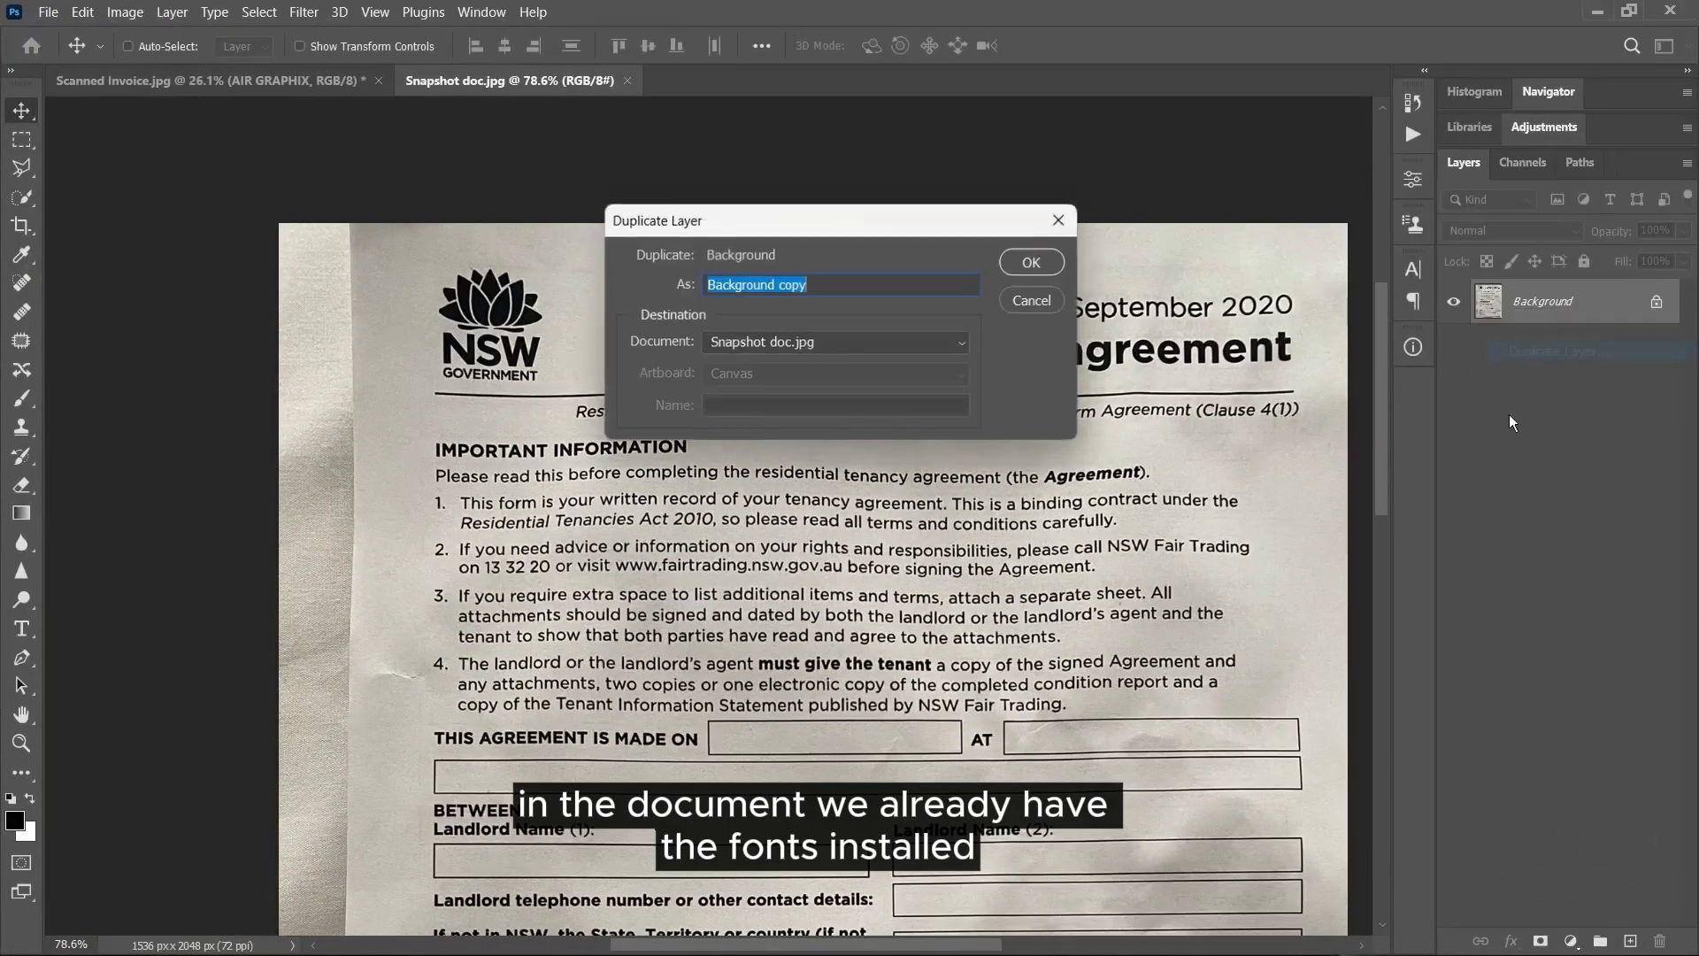
click(1034, 262)
Start a text layer below the phone number, set to Arson Pro Medium at 18 pt.
scroll(783, 508, right, 1)
scroll(482, 517, up, 10)
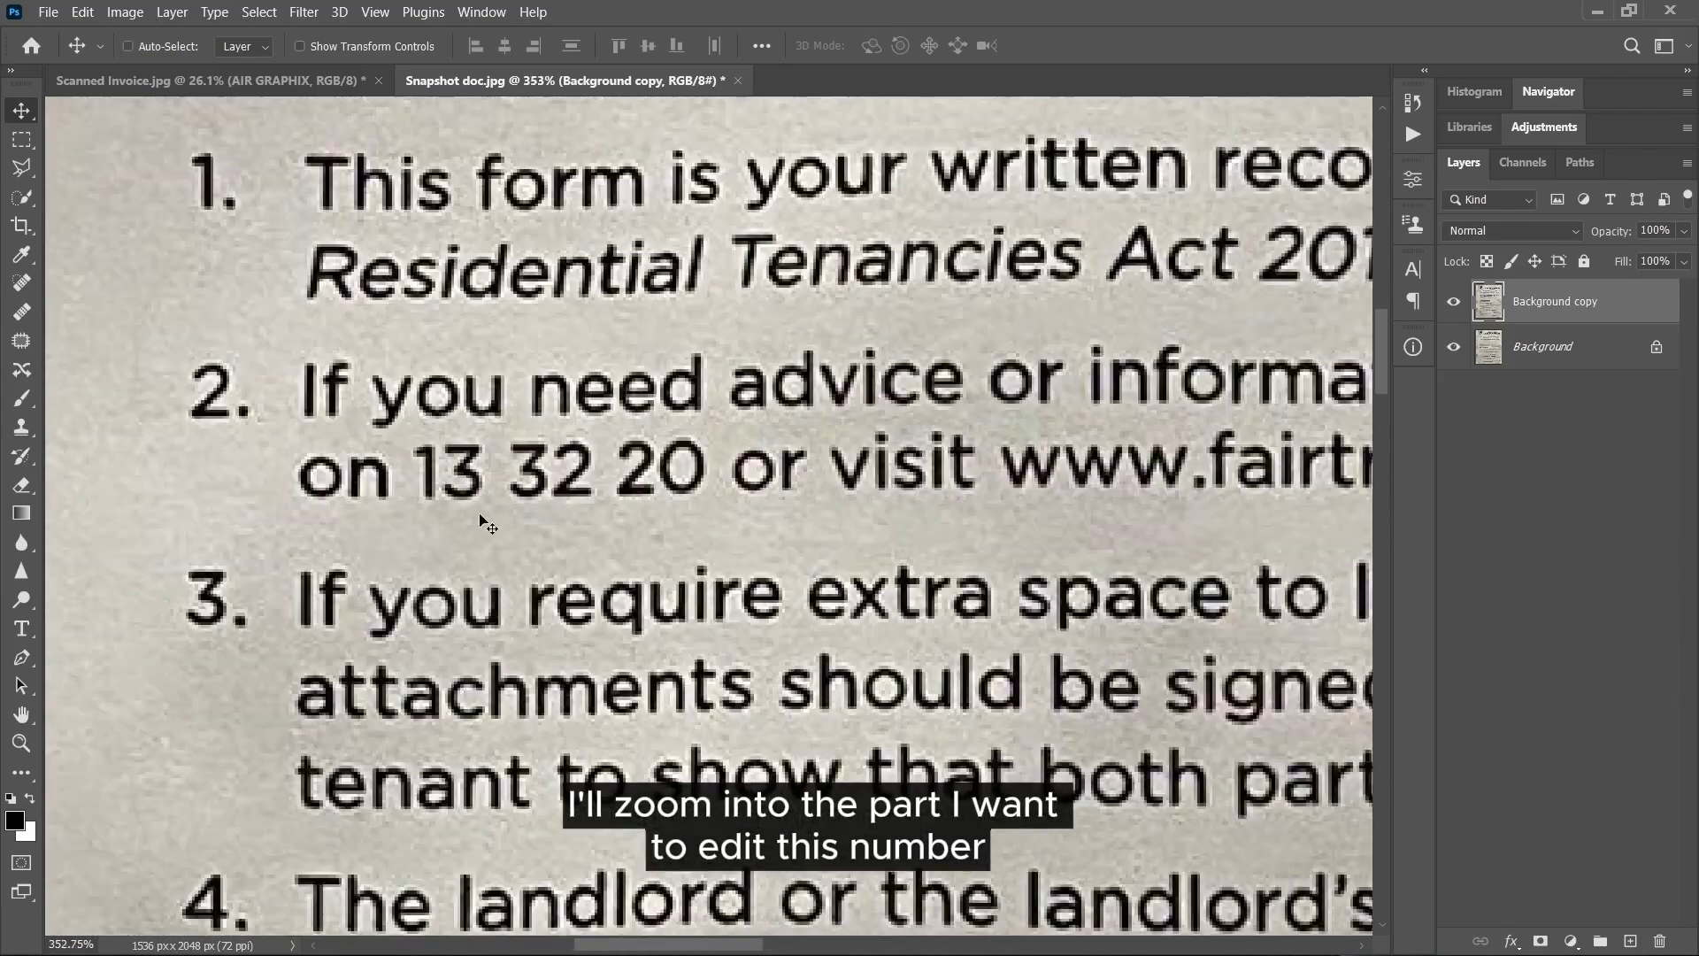
drag(482, 517, 518, 641)
click(22, 627)
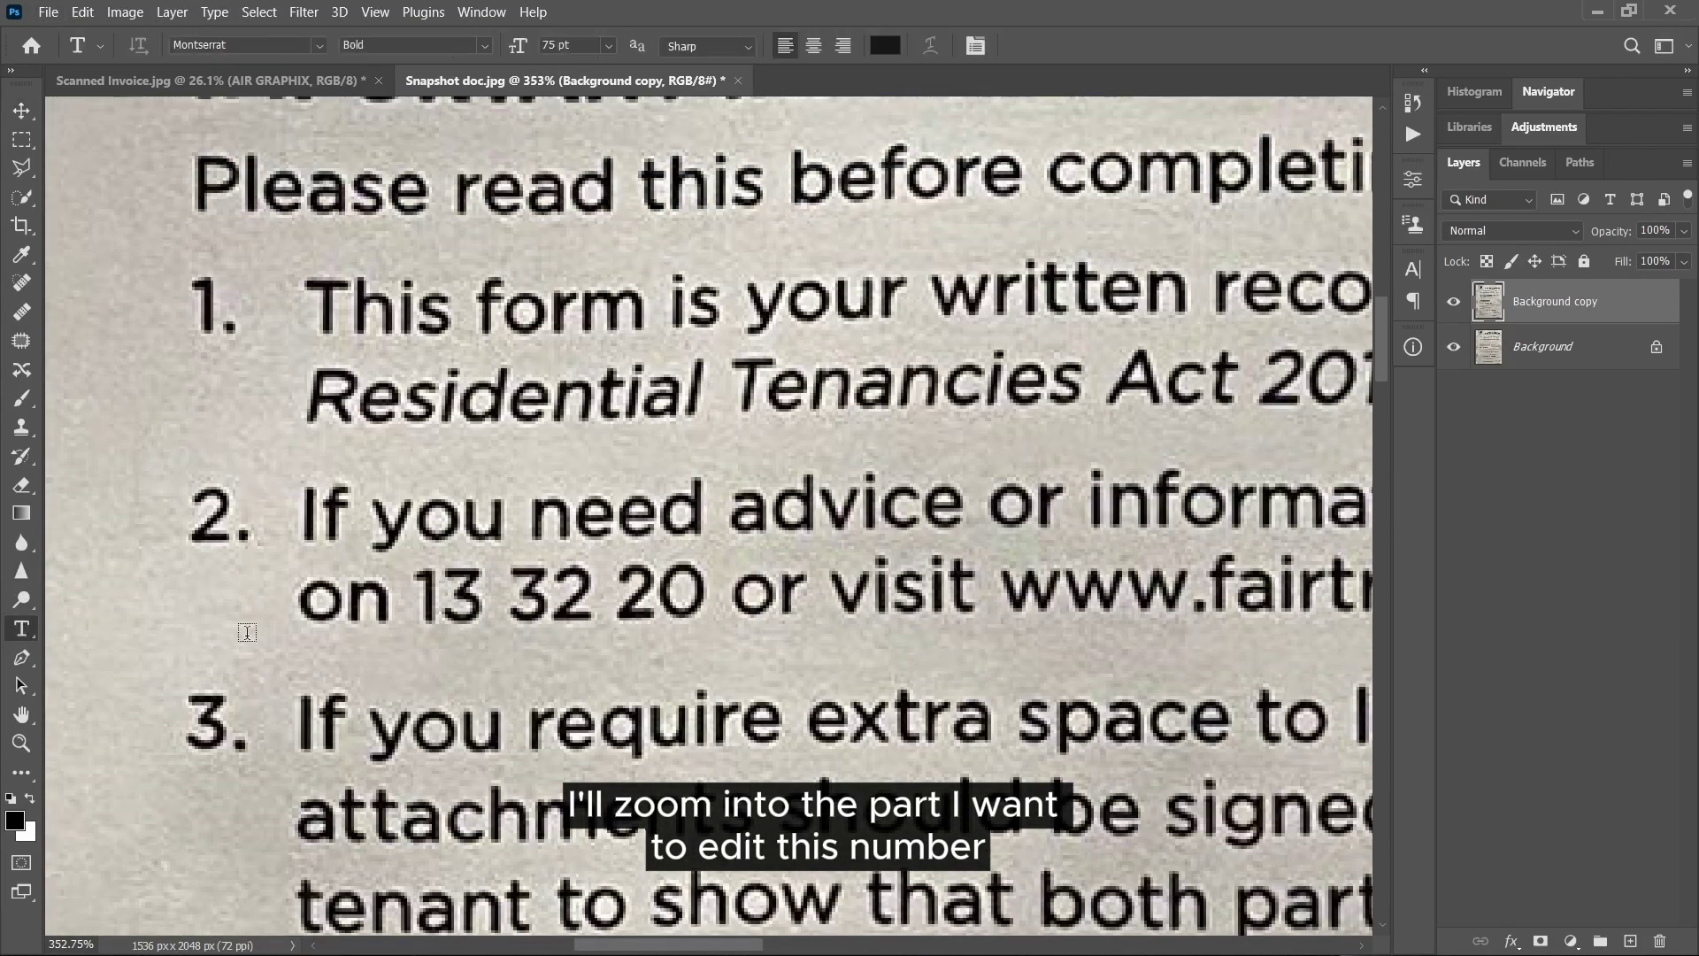
click(440, 671)
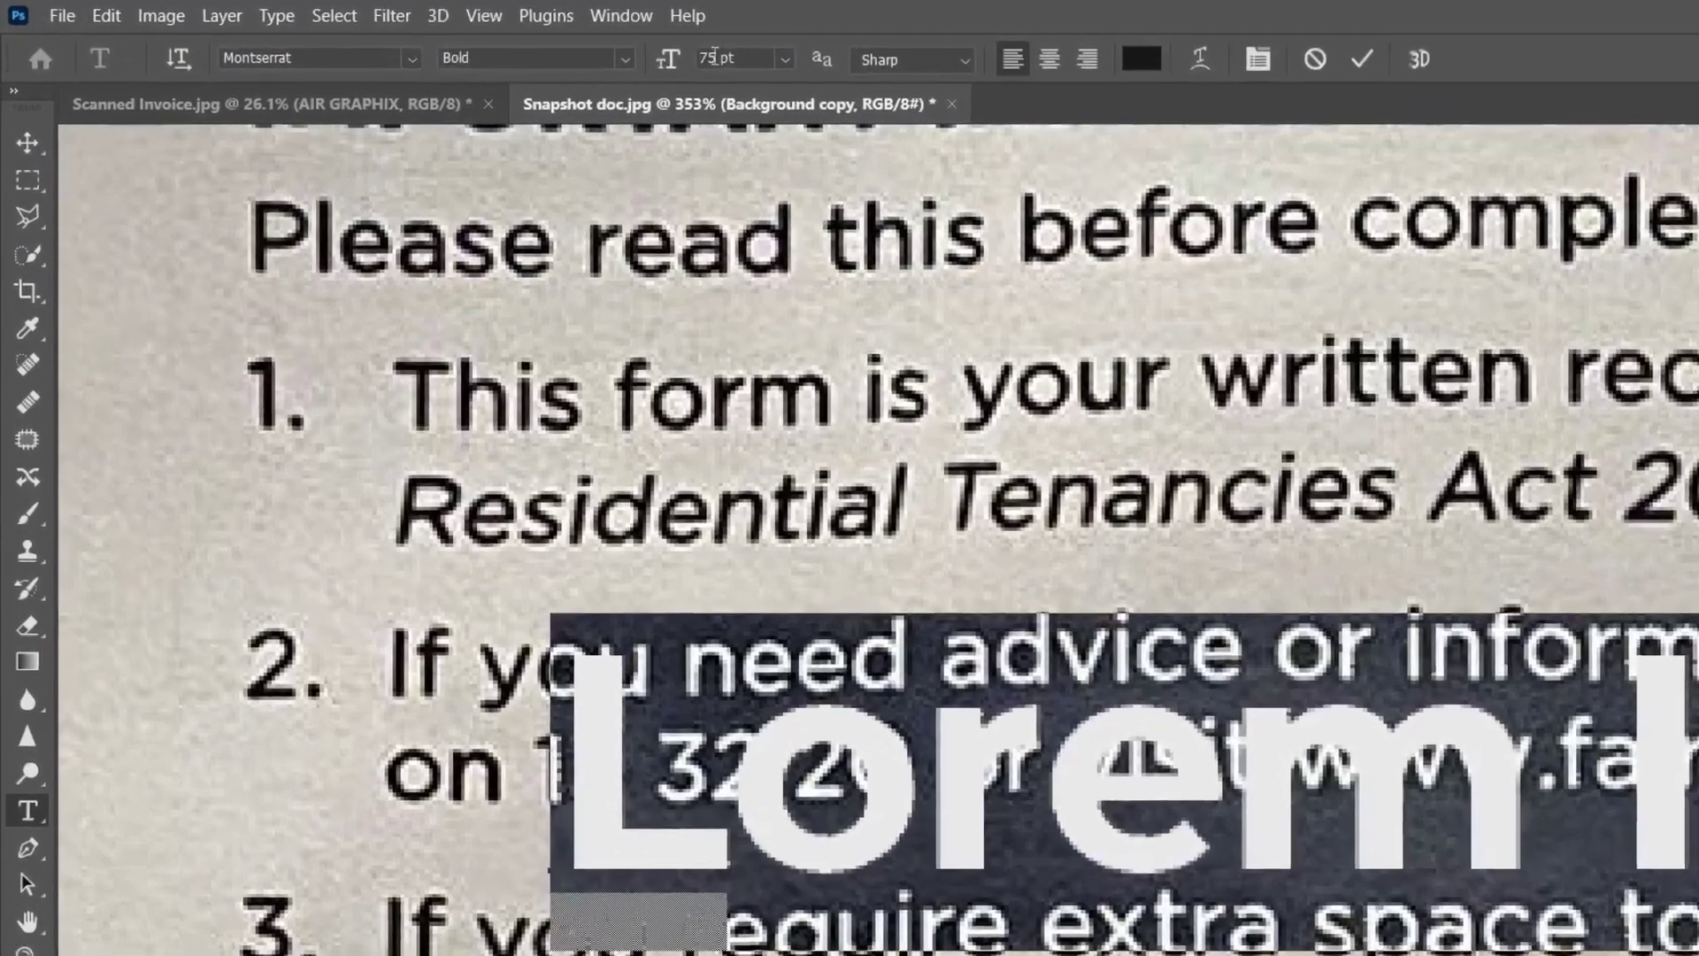
click(608, 45)
click(804, 250)
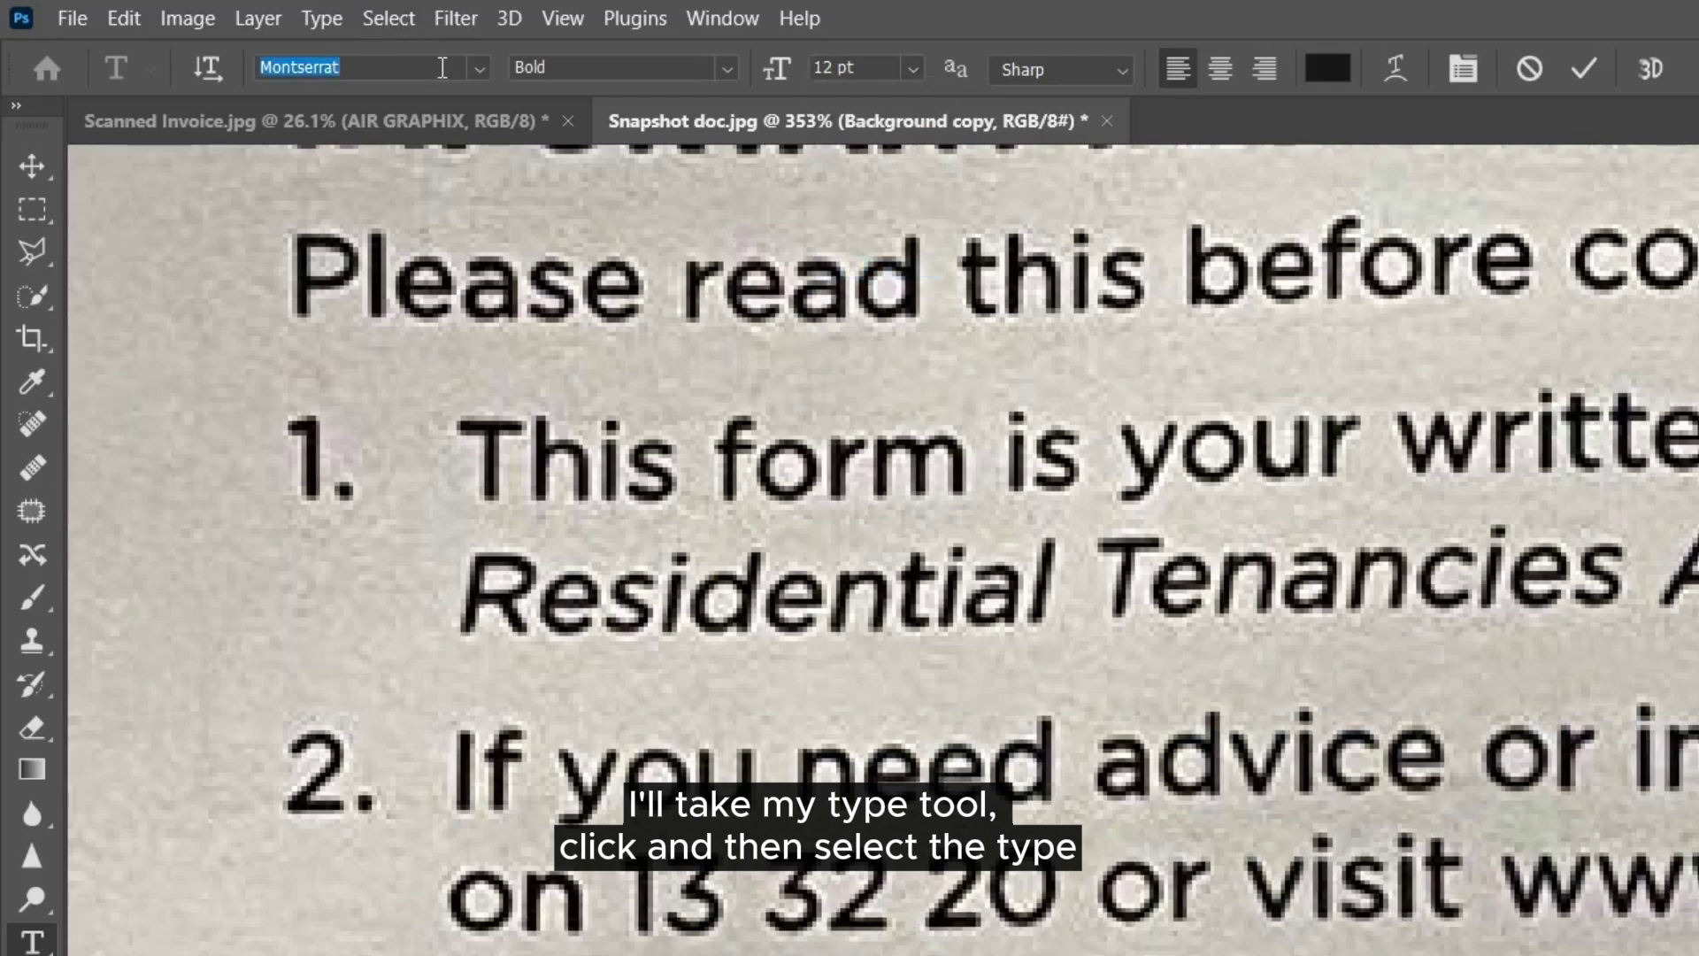
text(arso)
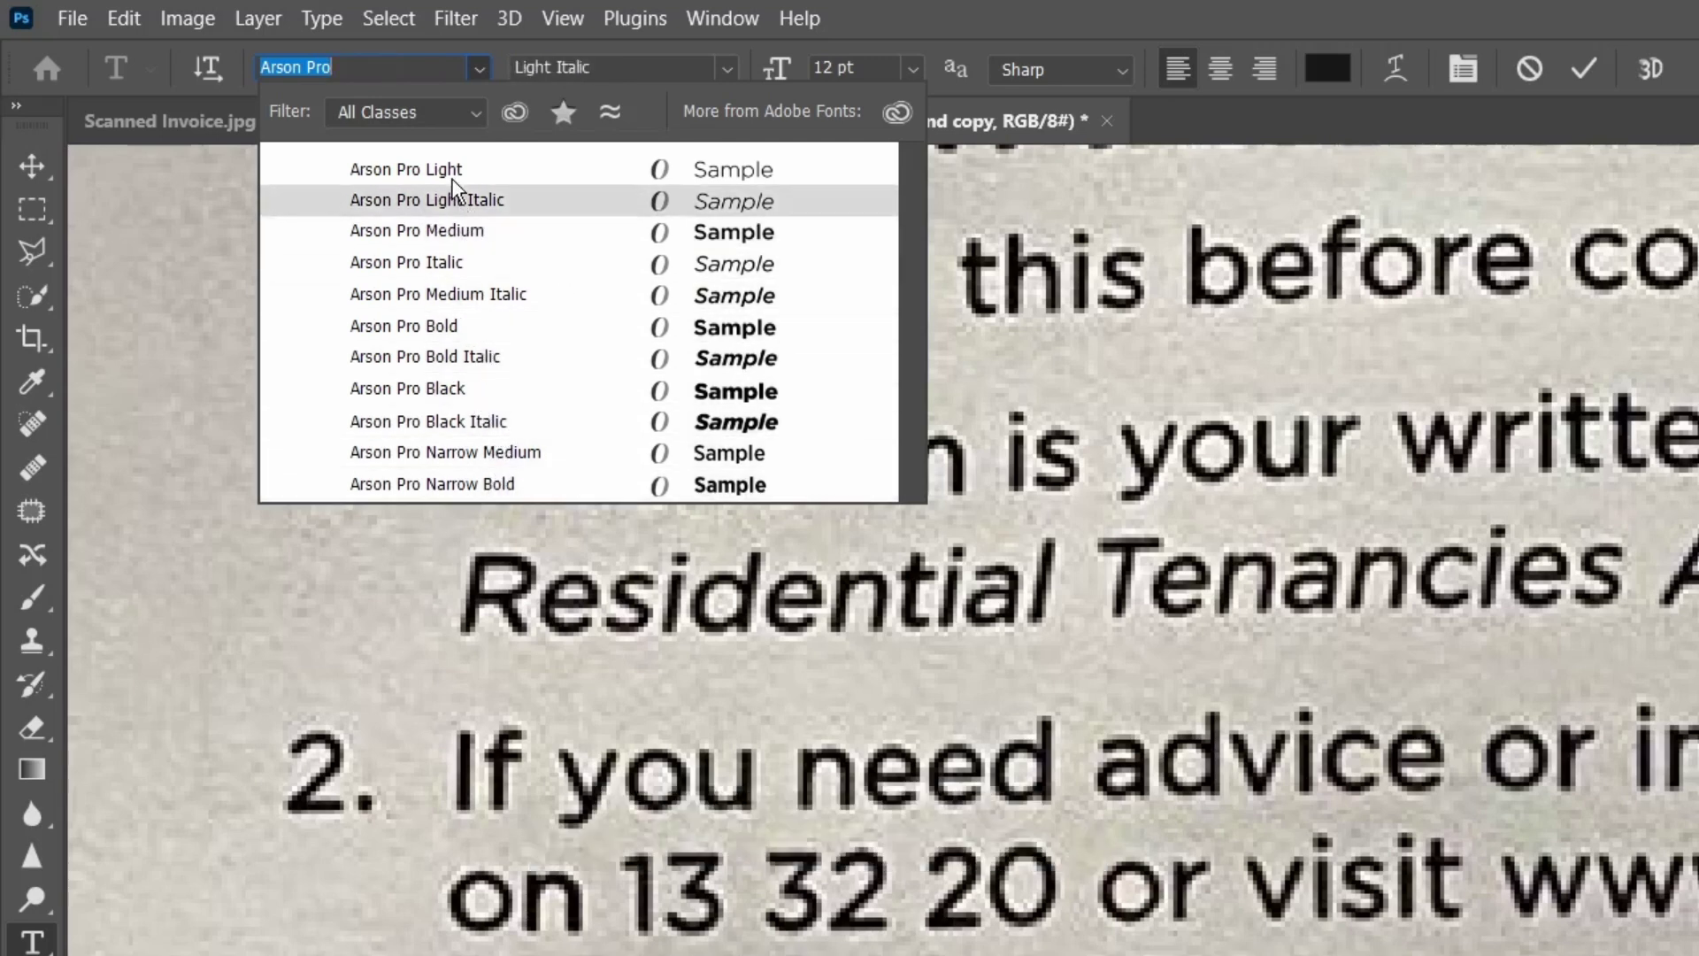
click(468, 237)
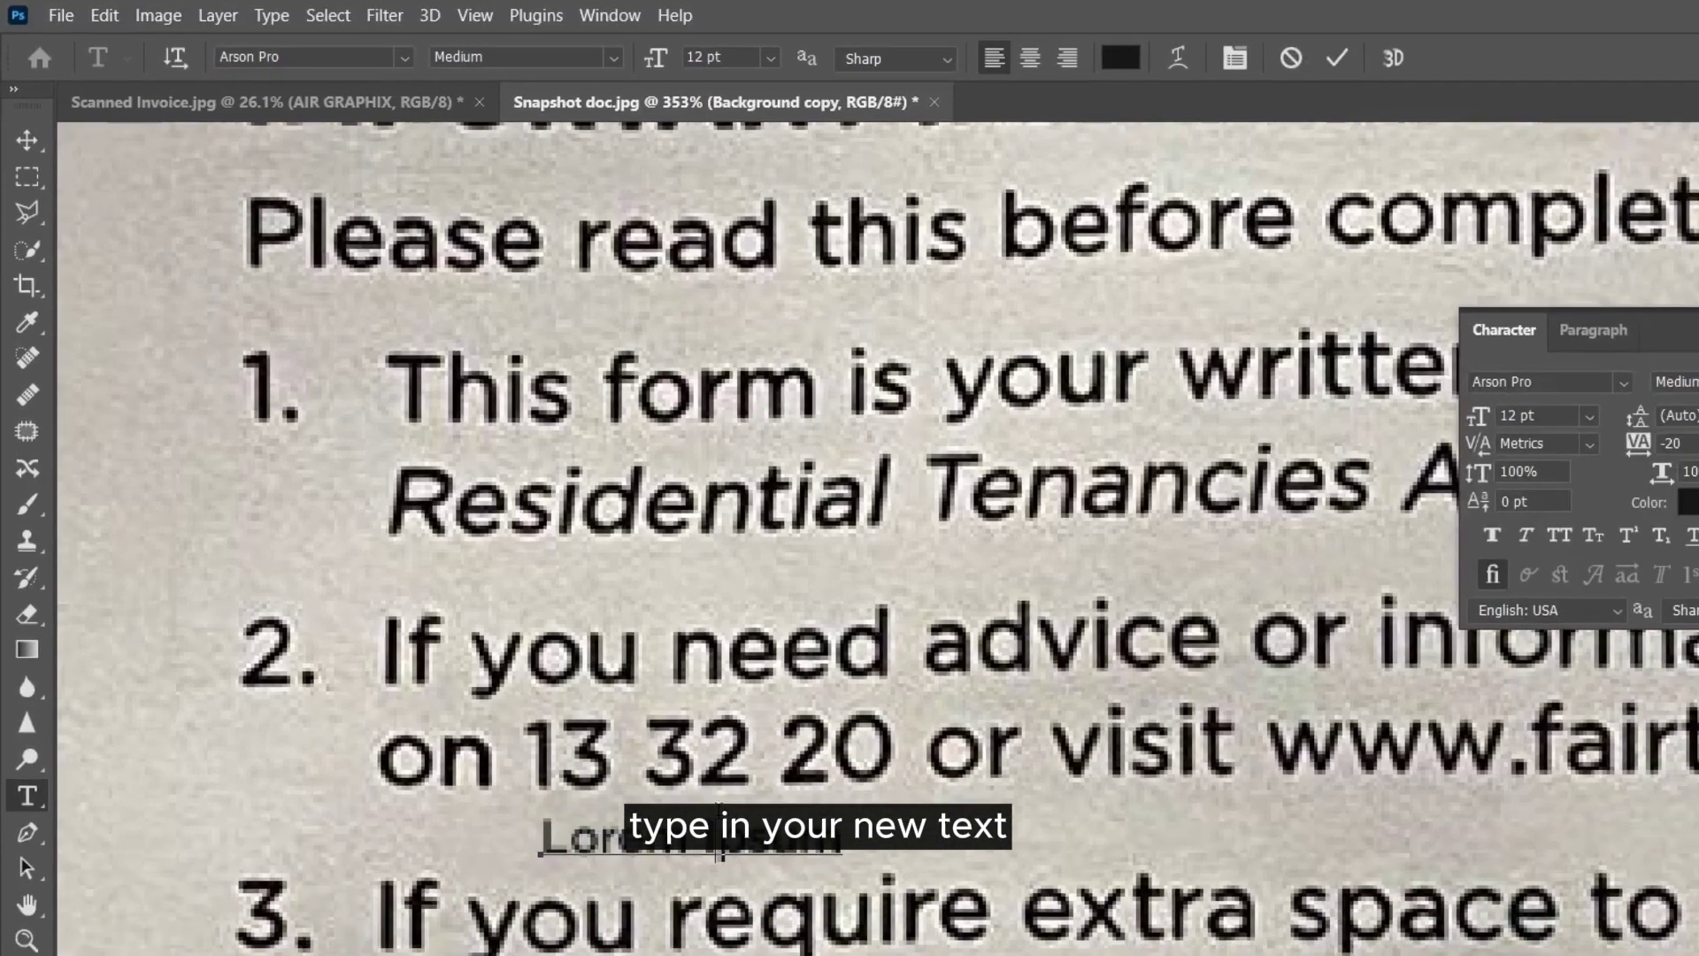
Enter and commit the text '13 32 20'.
text(1)
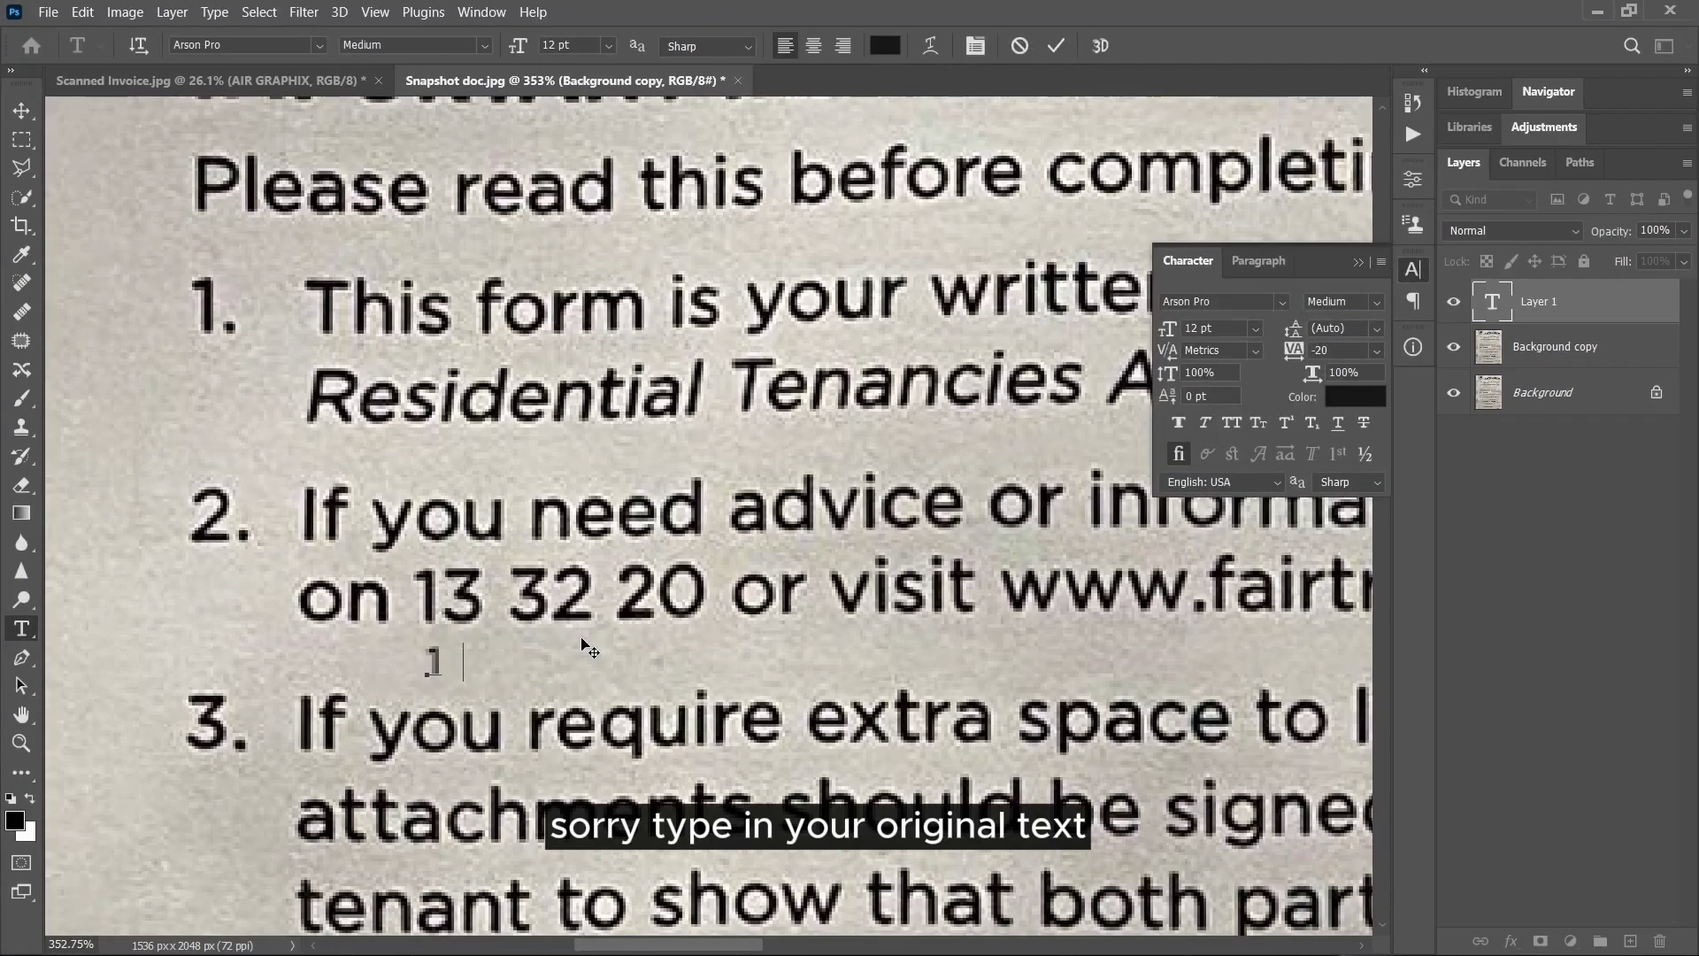
text(3 32)
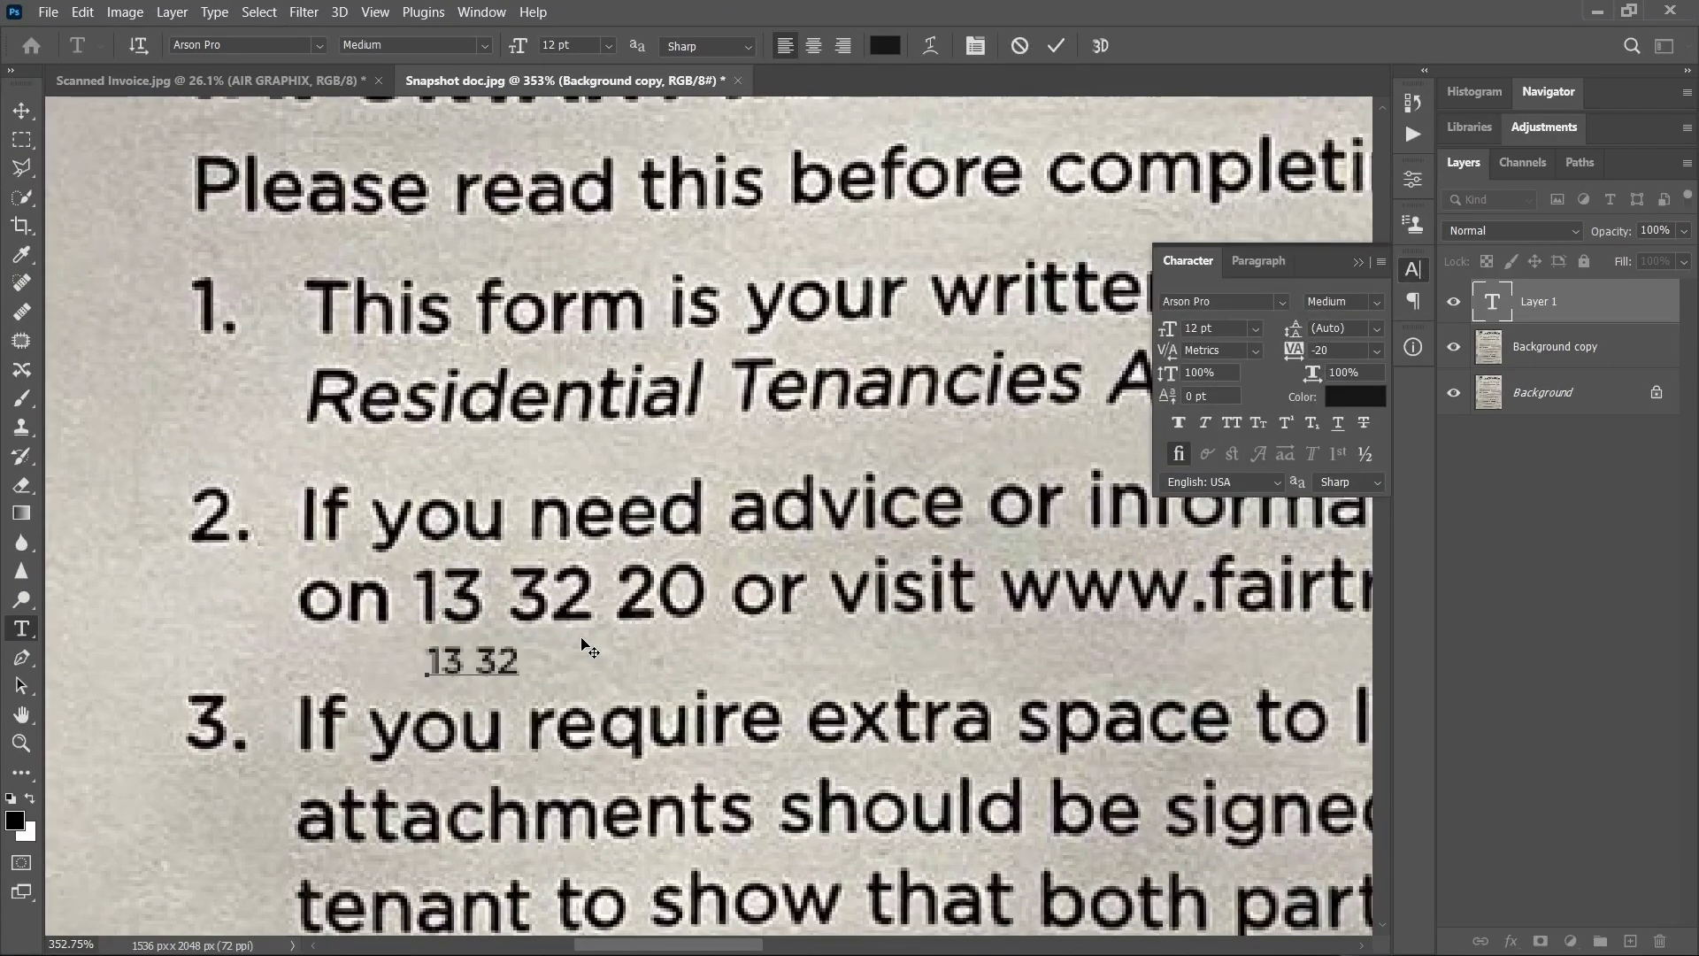
text( 20)
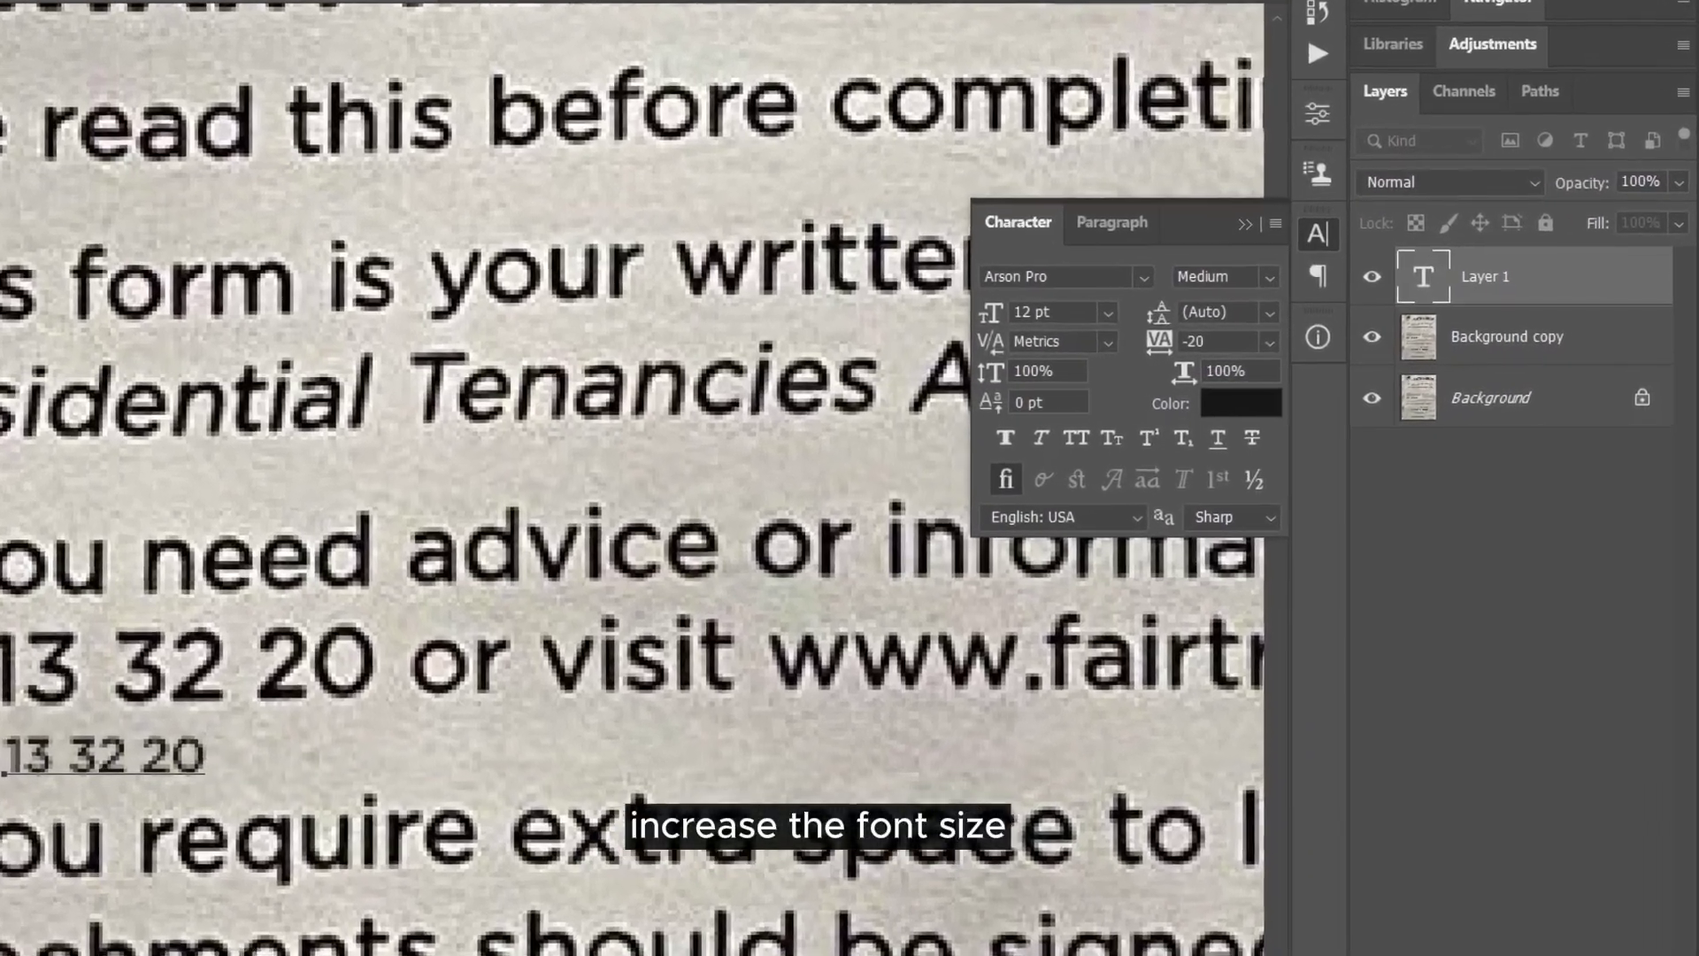
key(ctrl+Return)
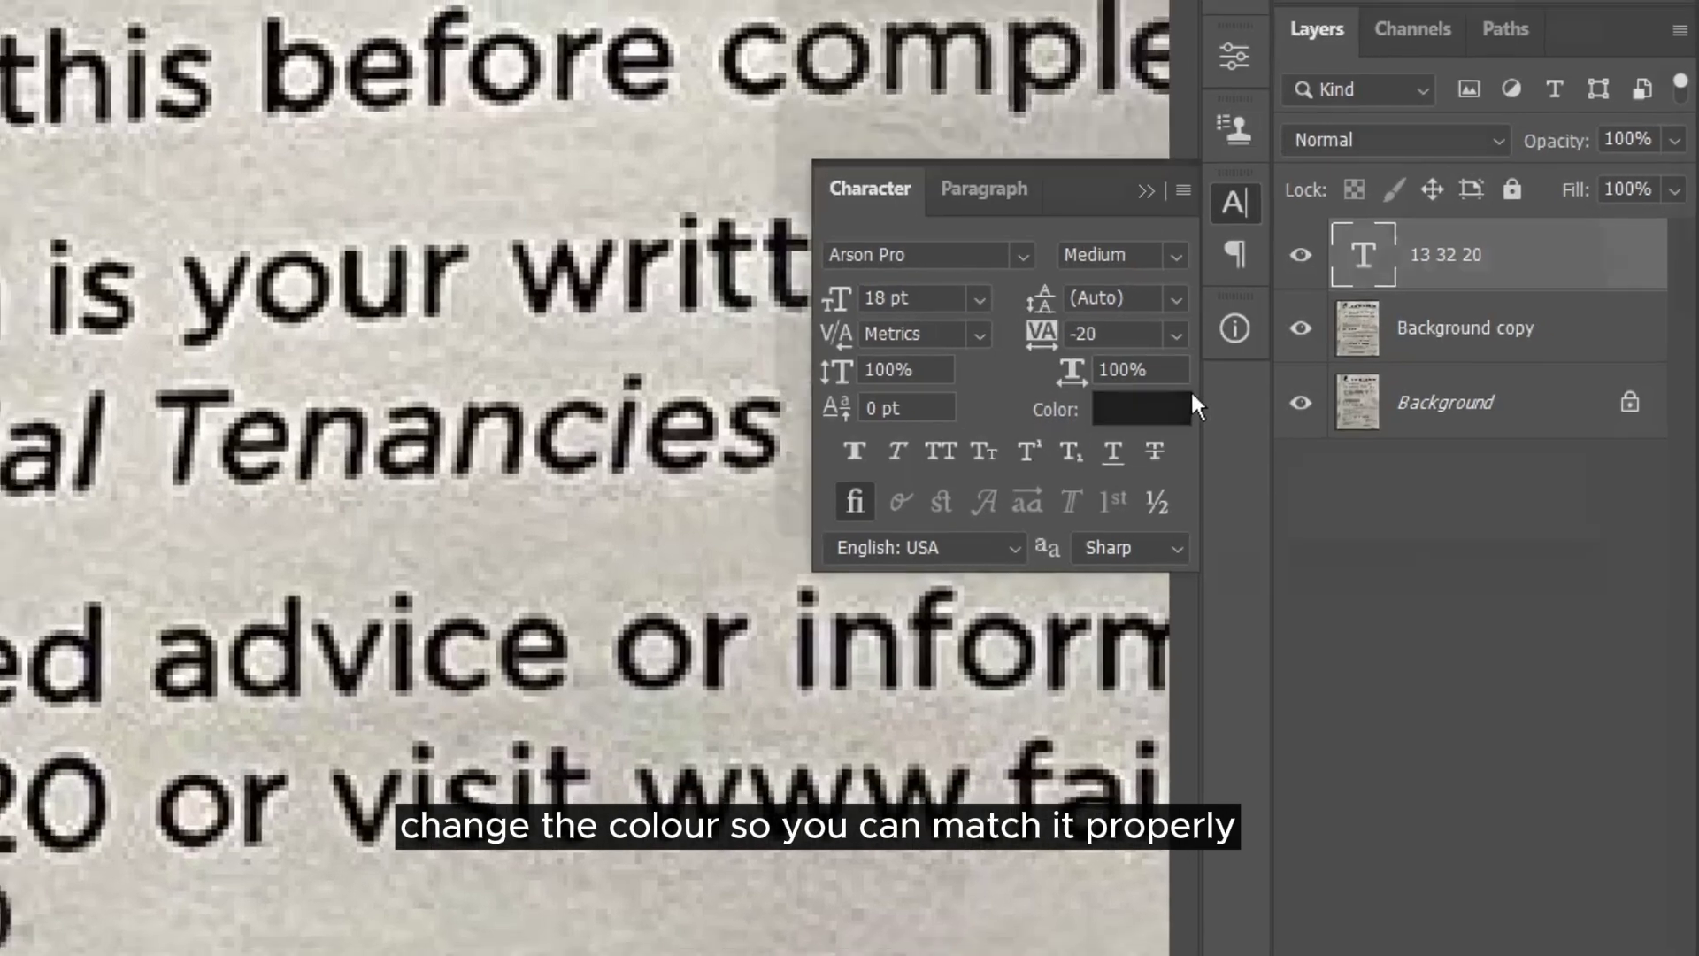
click(1133, 414)
Colour the number text red and move it onto the printed phone number.
click(1356, 244)
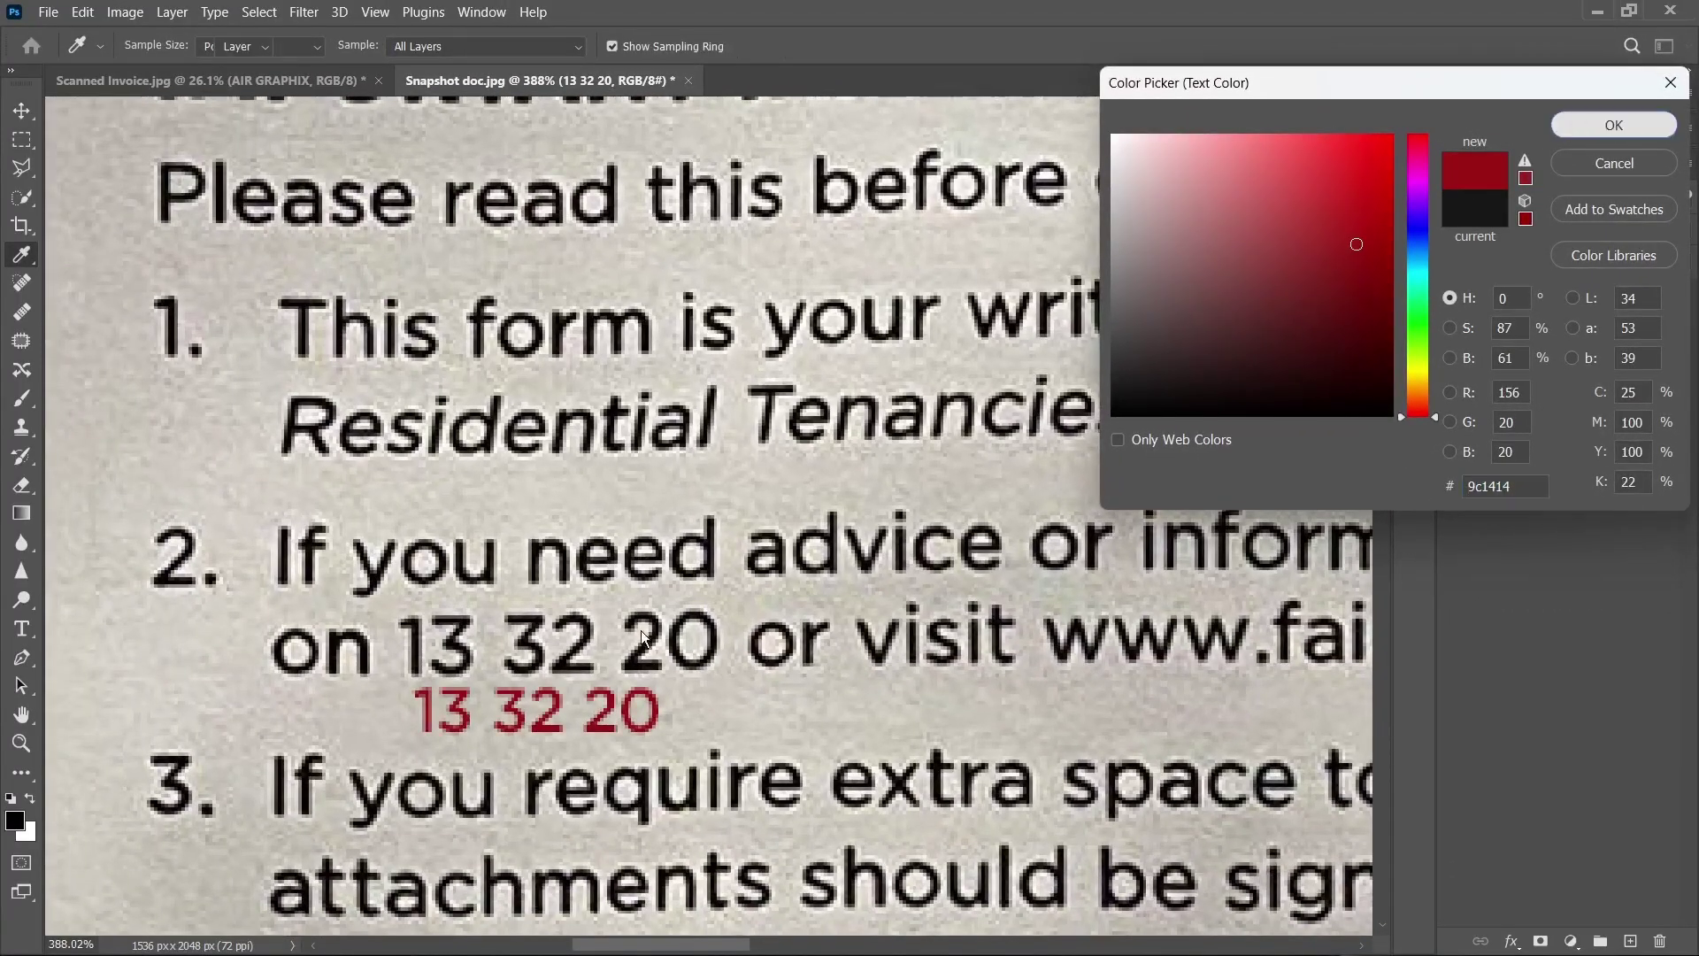
key(Return)
scroll(513, 709, up, 2)
scroll(513, 726, down, 2)
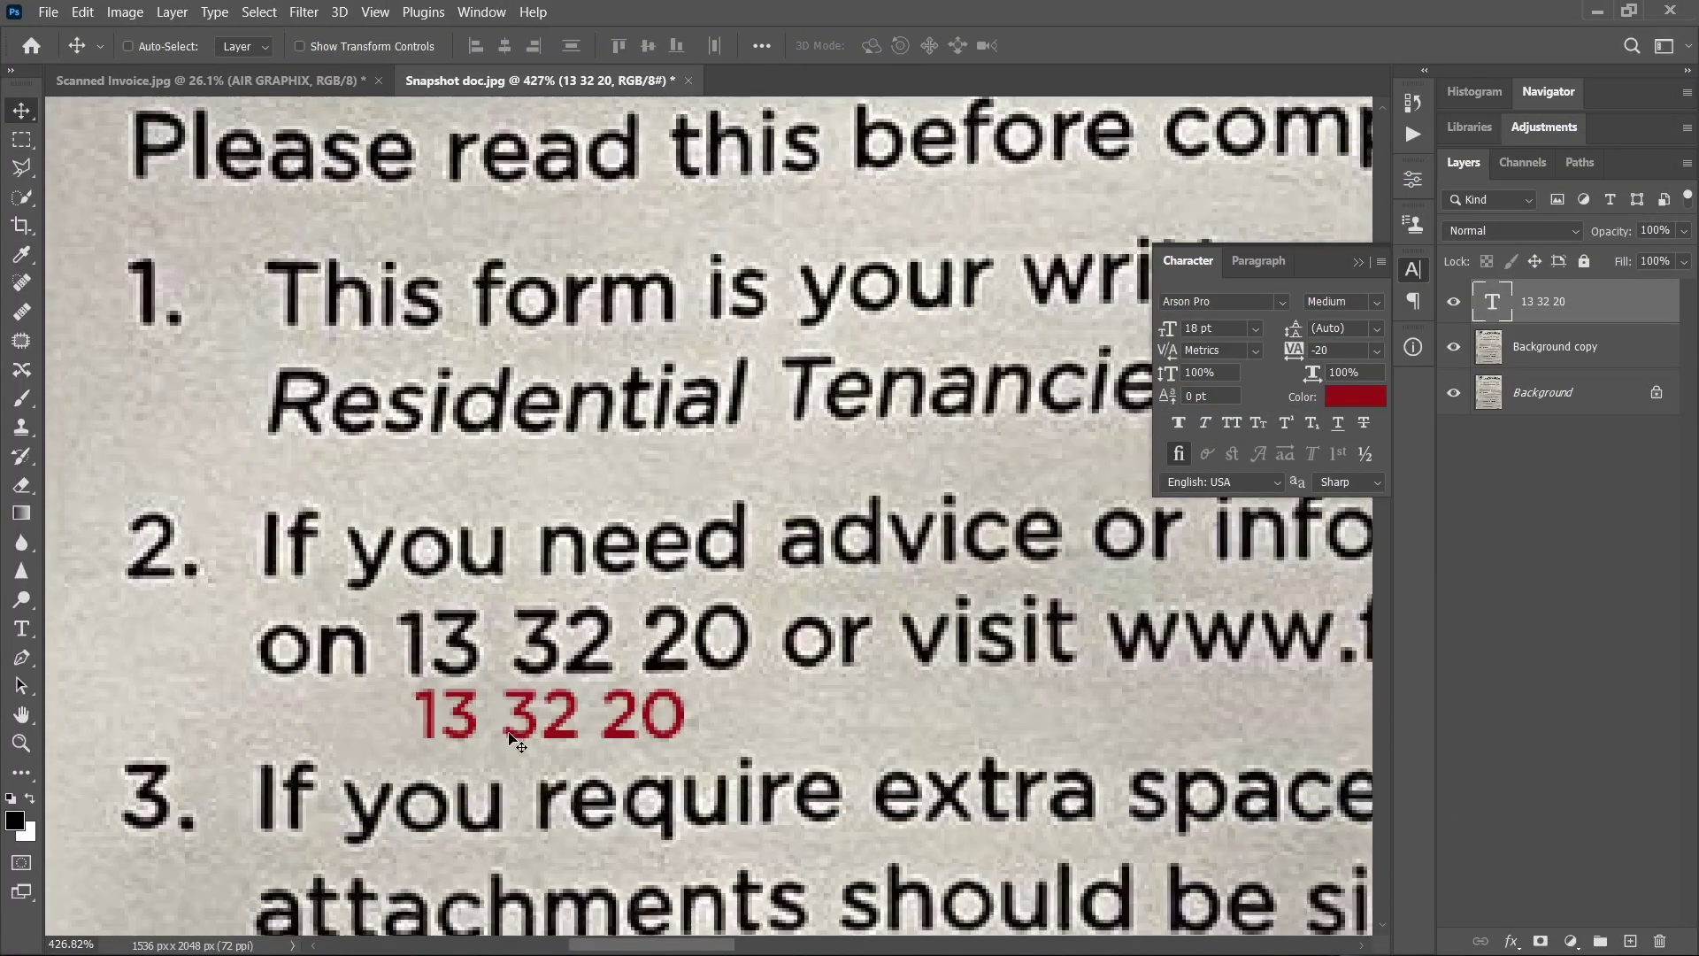
scroll(512, 739, up, 1)
drag(513, 742, 522, 690)
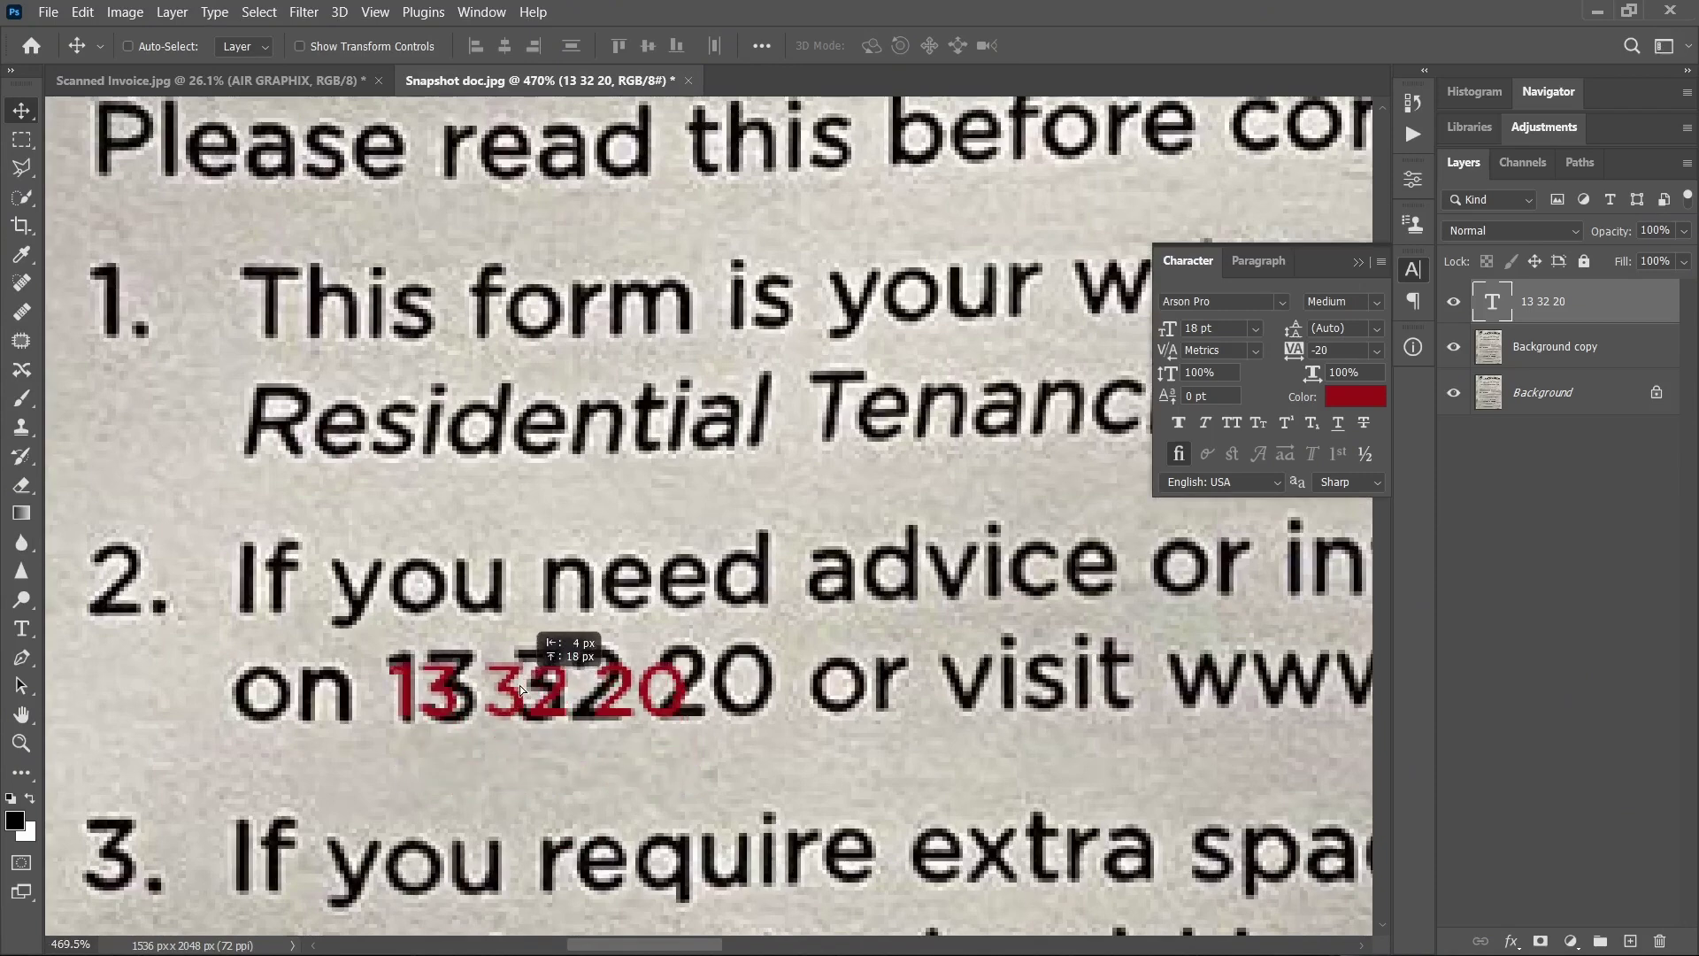
Nudge the red numbers into alignment and enlarge them to 24 pt.
scroll(447, 735, up, 8)
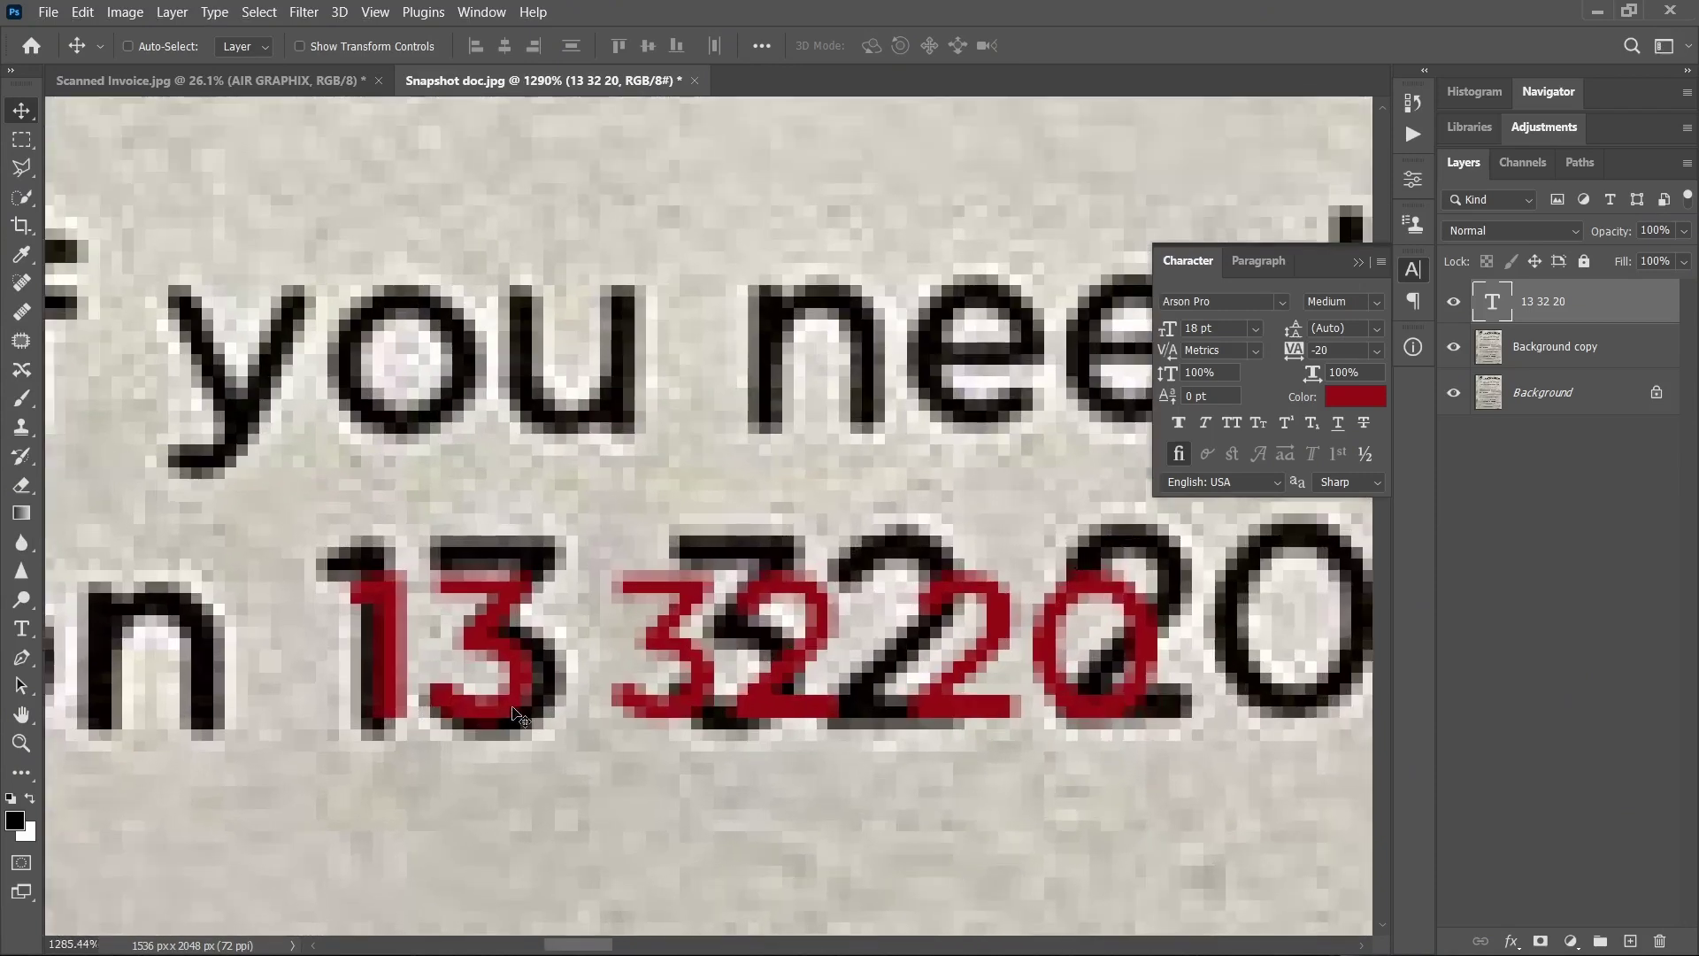
key(Left)
key(Down)
key(Left)
key(Down)
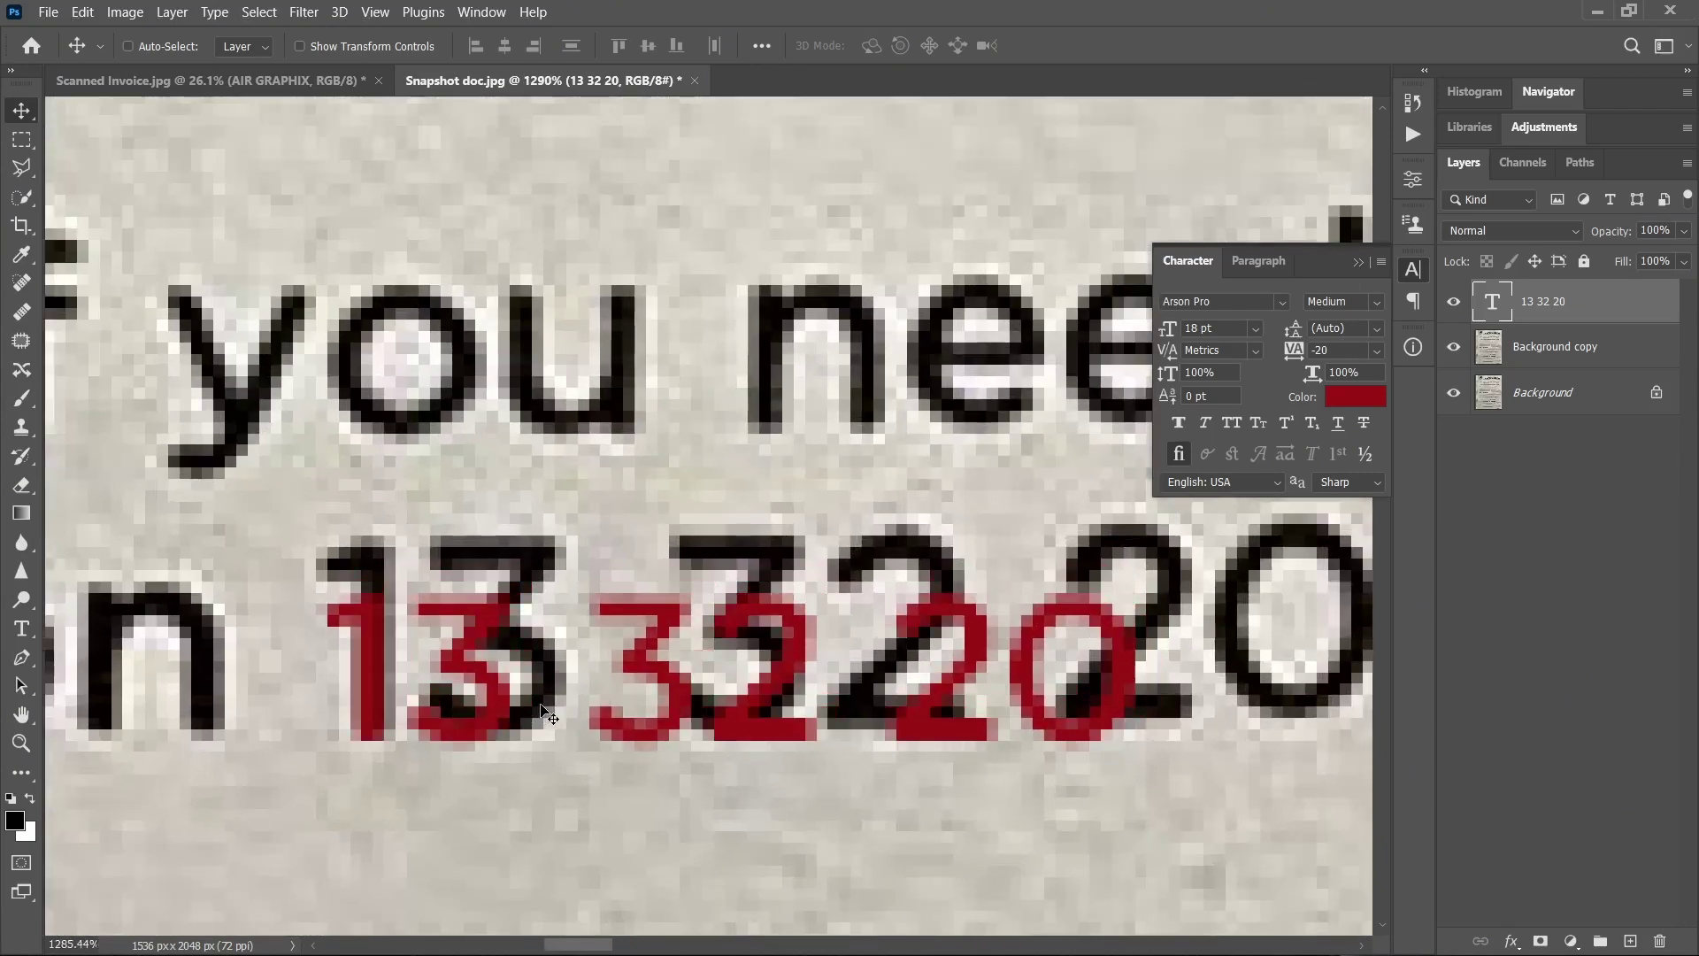
key(Right)
key(Up)
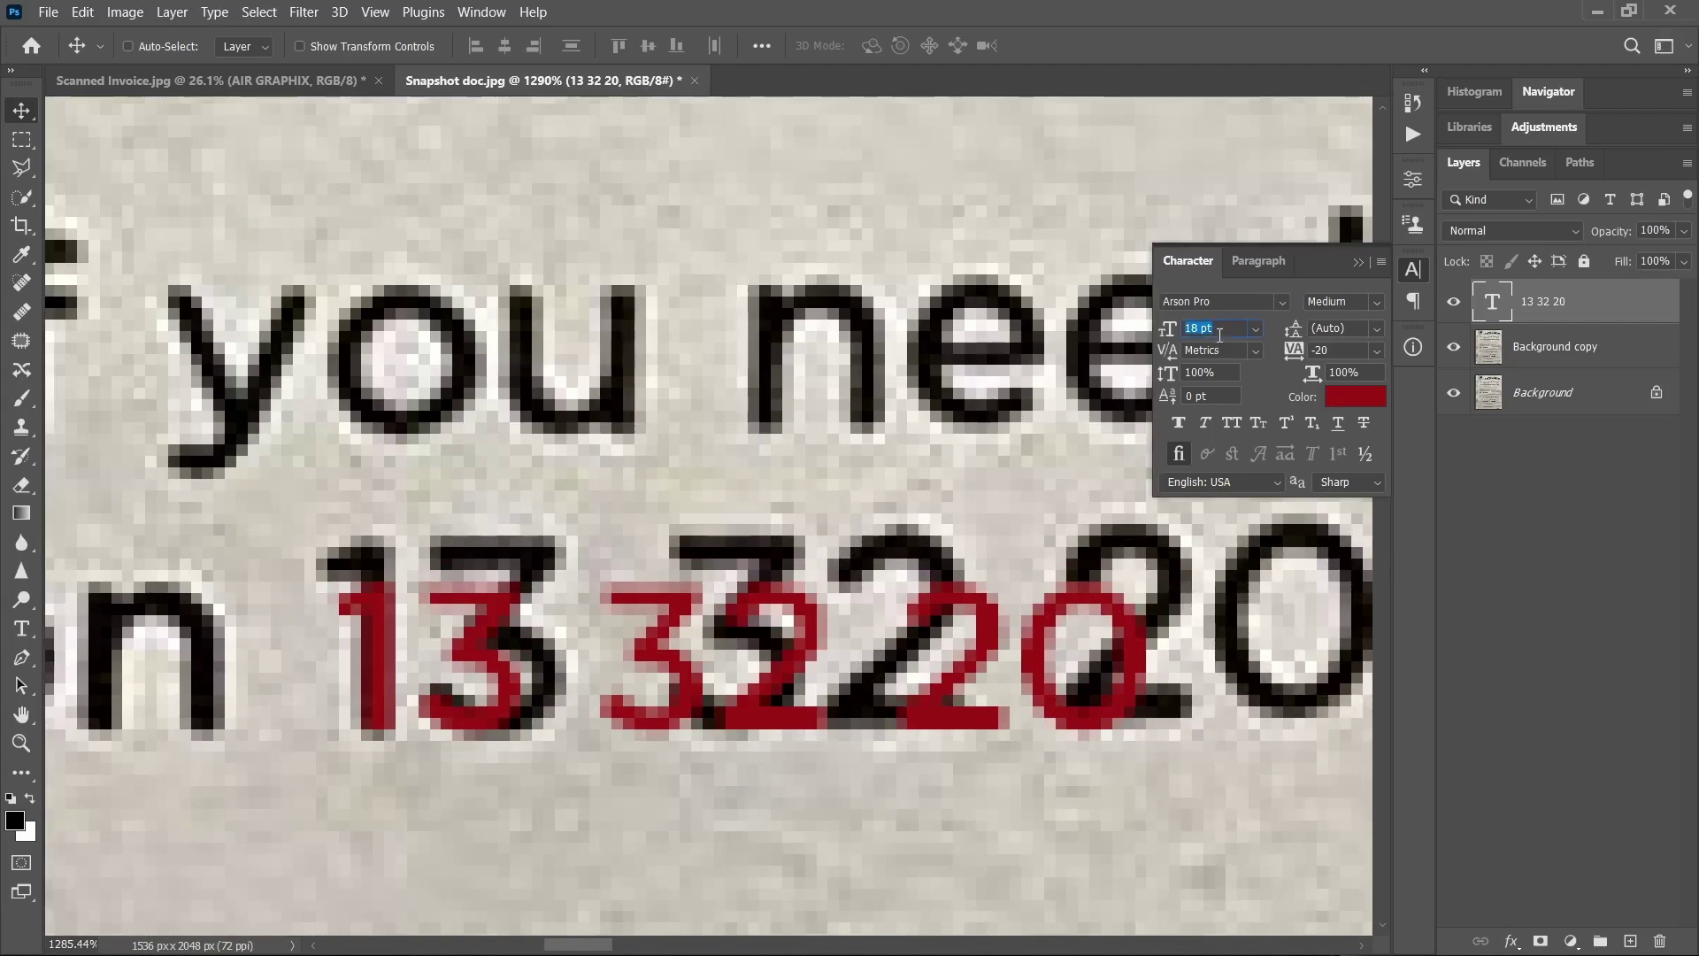
key(Up)
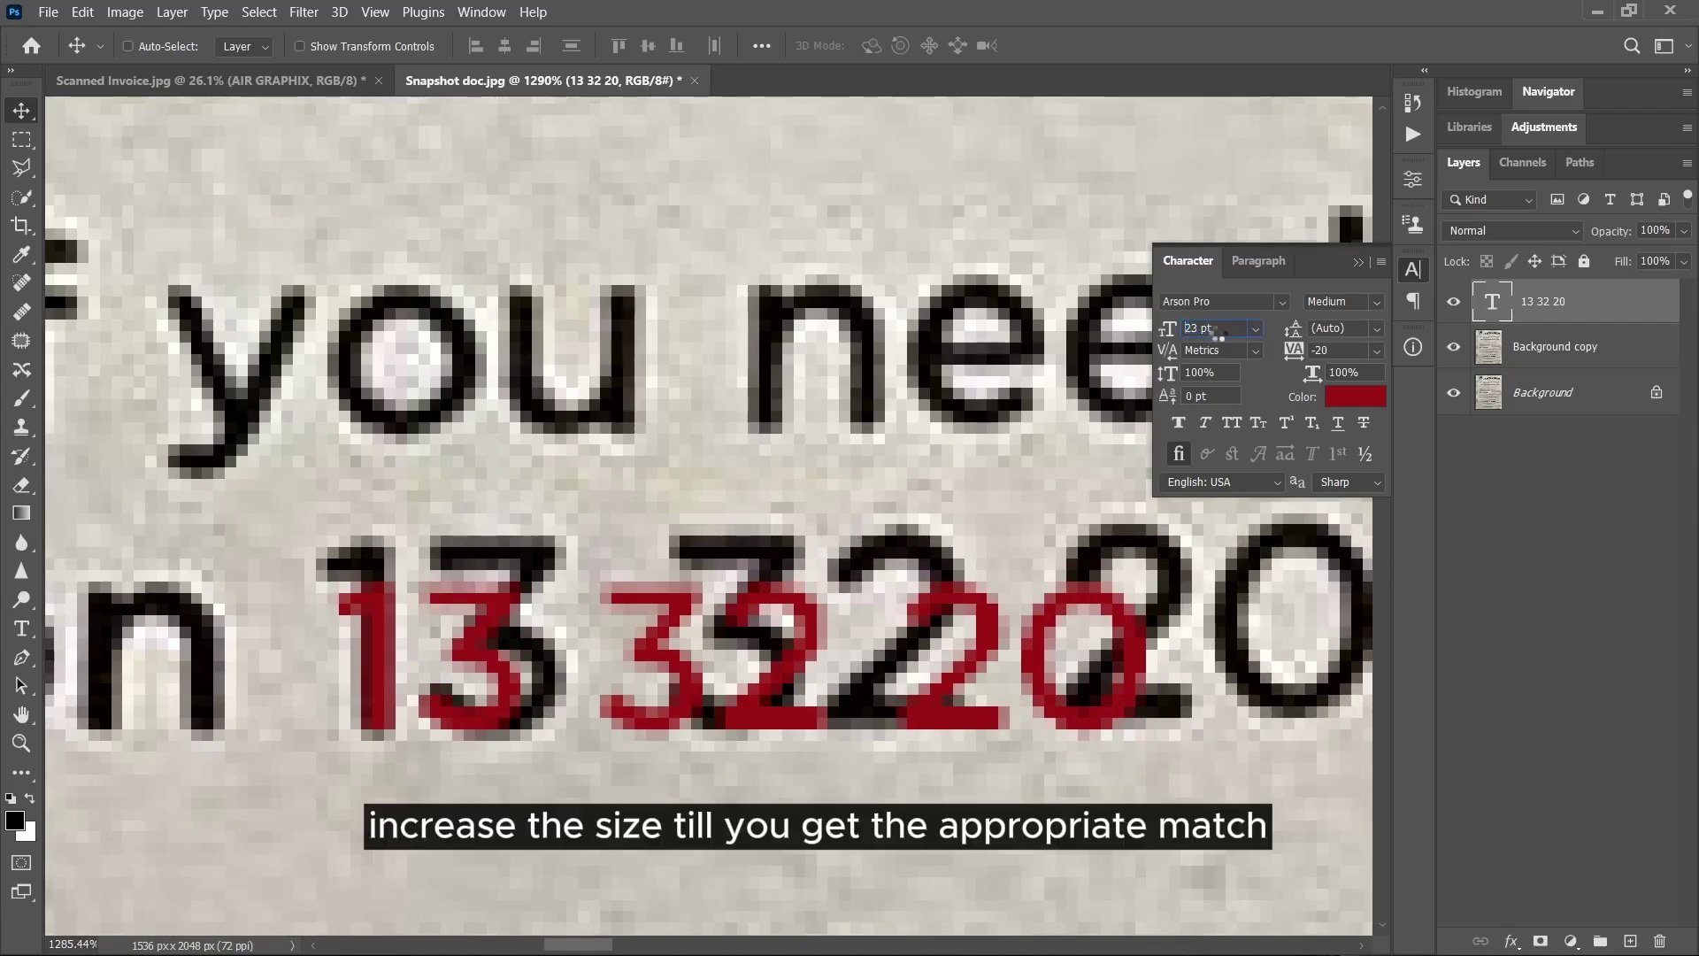
key(Up)
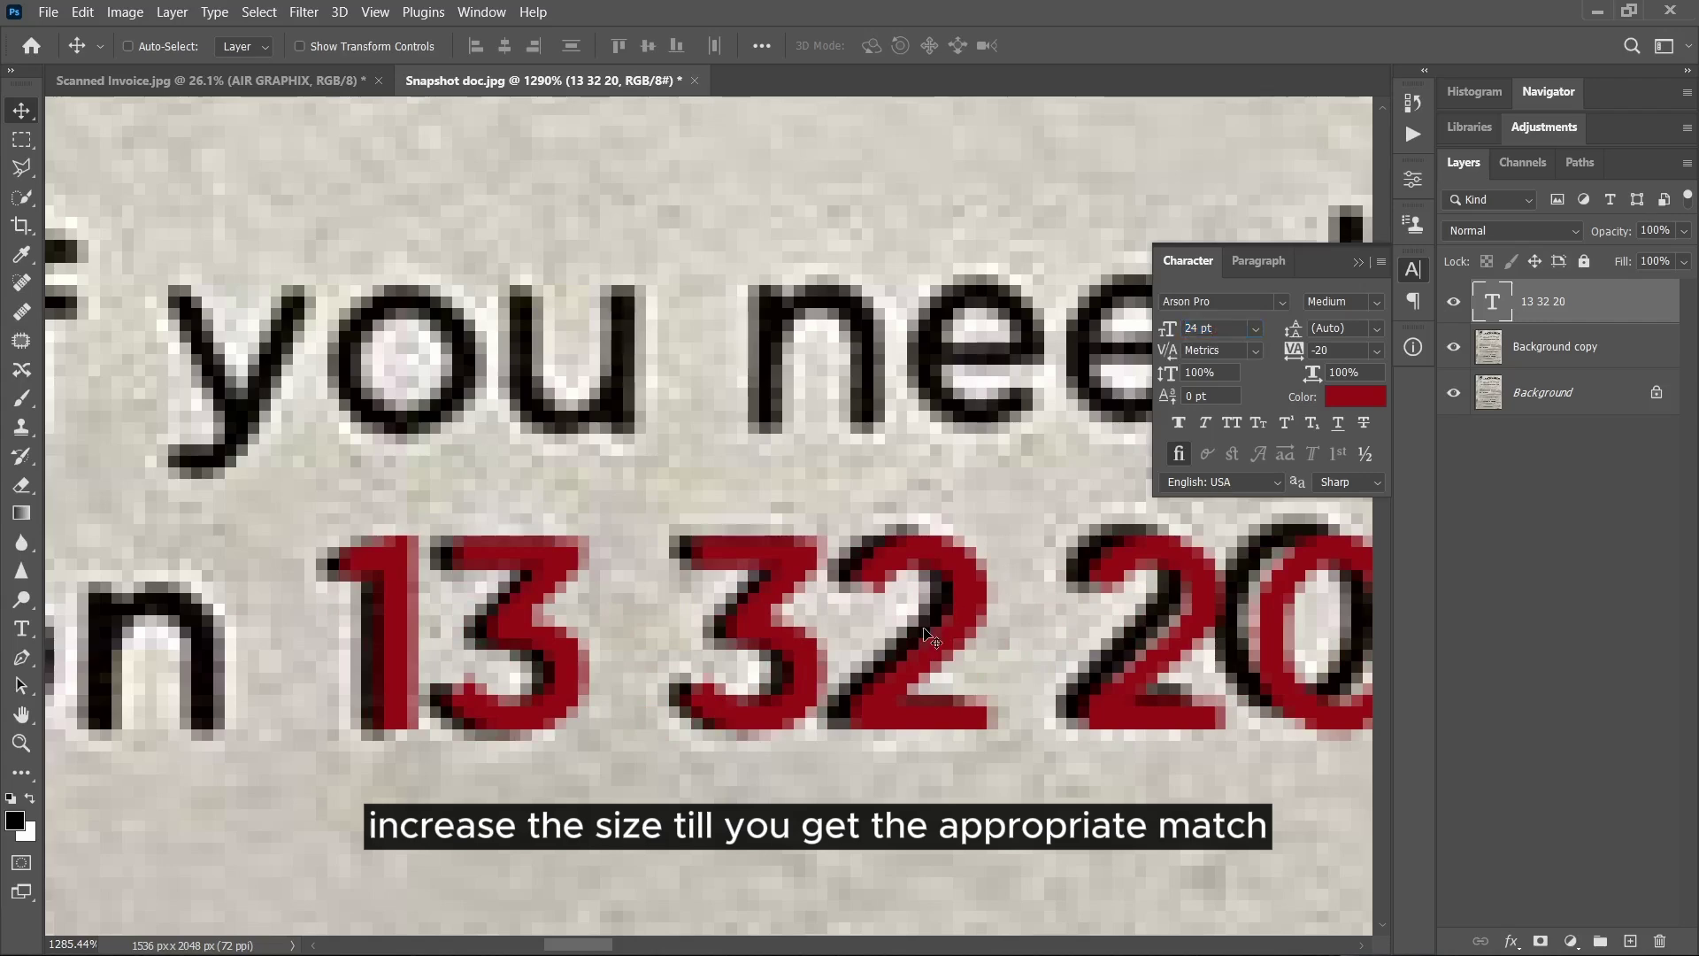
key(Left)
key(Left)
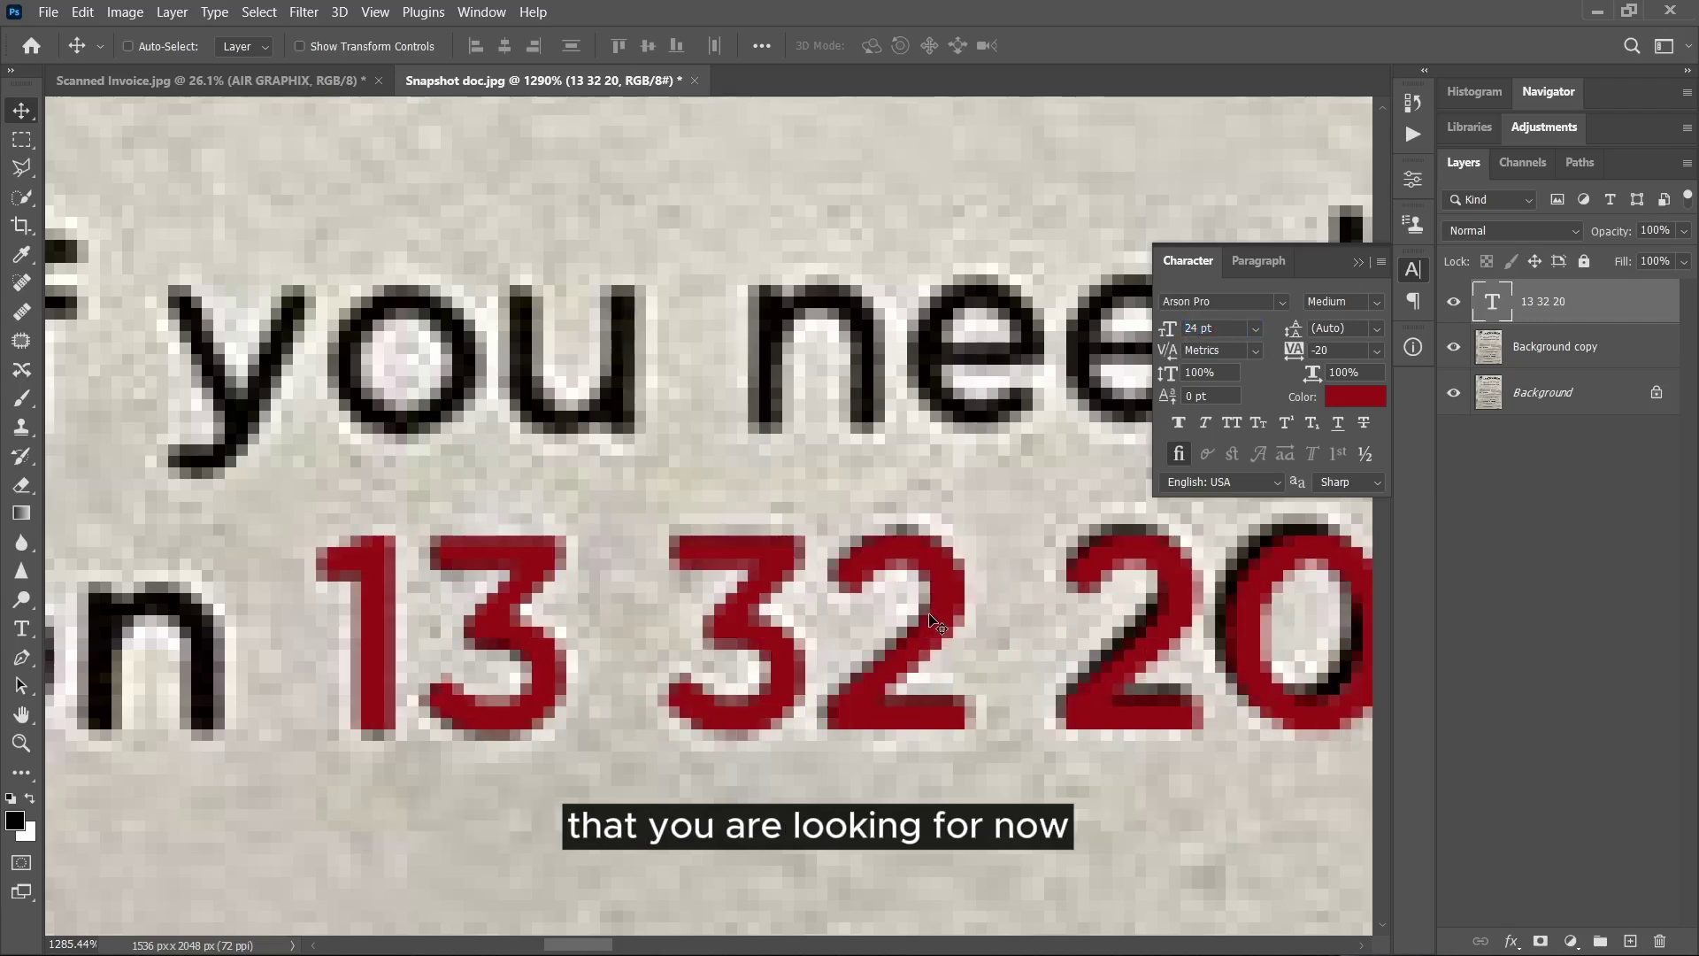
scroll(920, 602, down, 4)
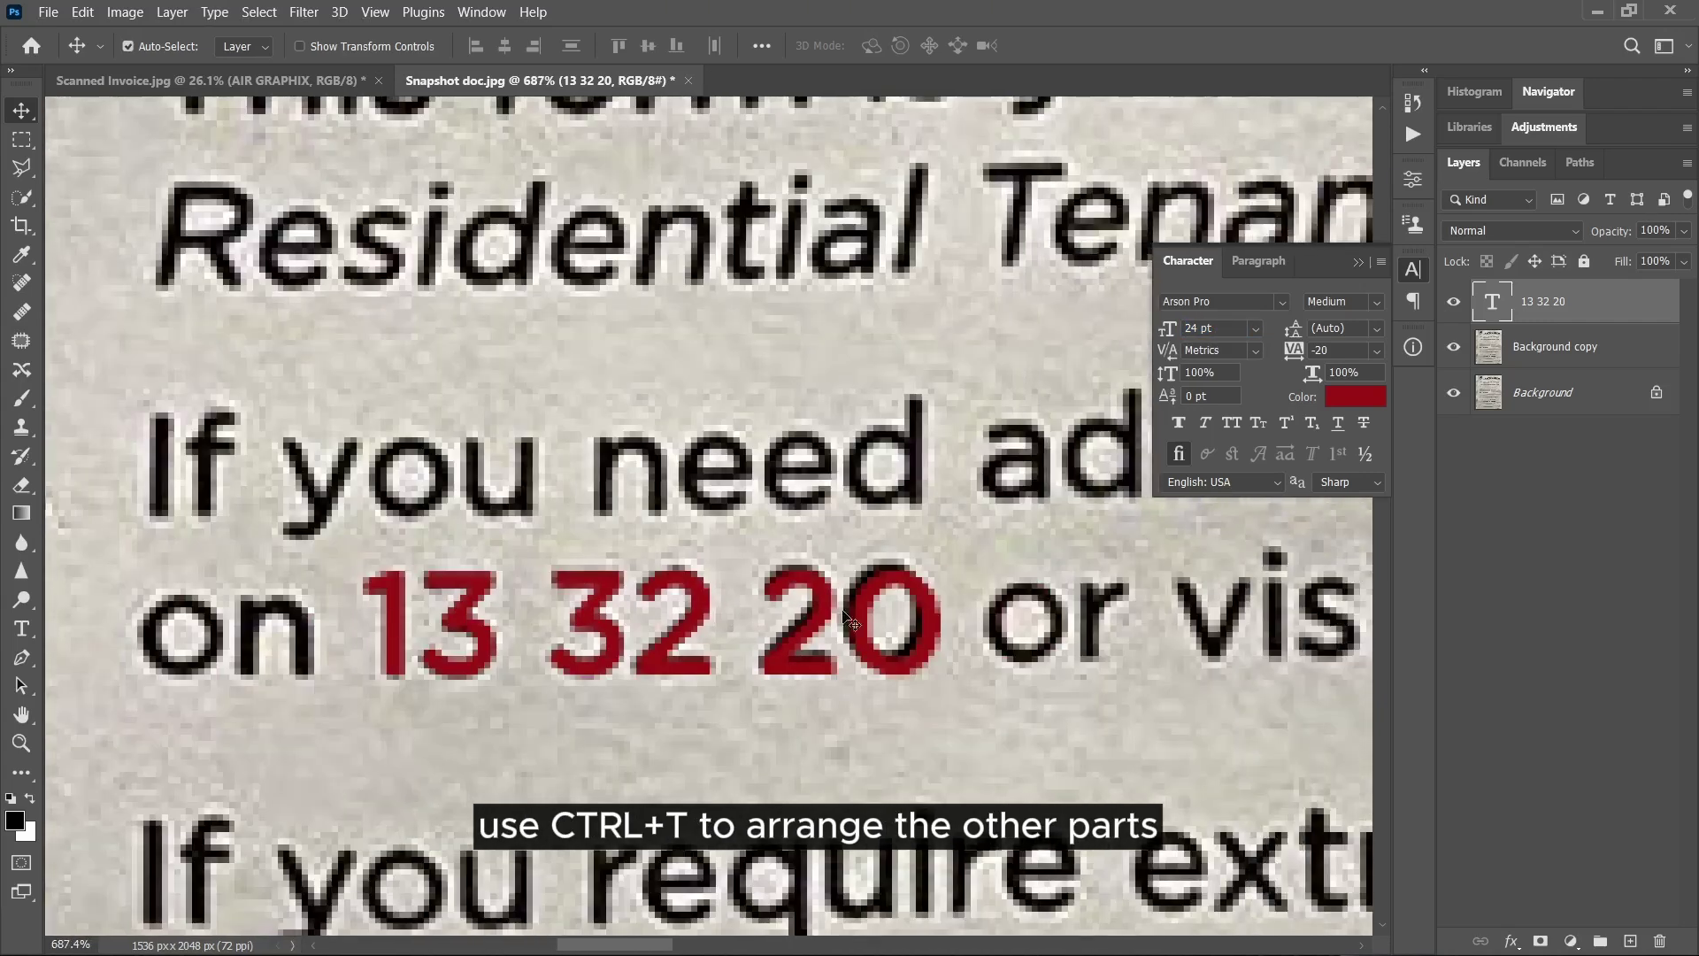
scroll(840, 607, up, 4)
scroll(974, 584, left, 1)
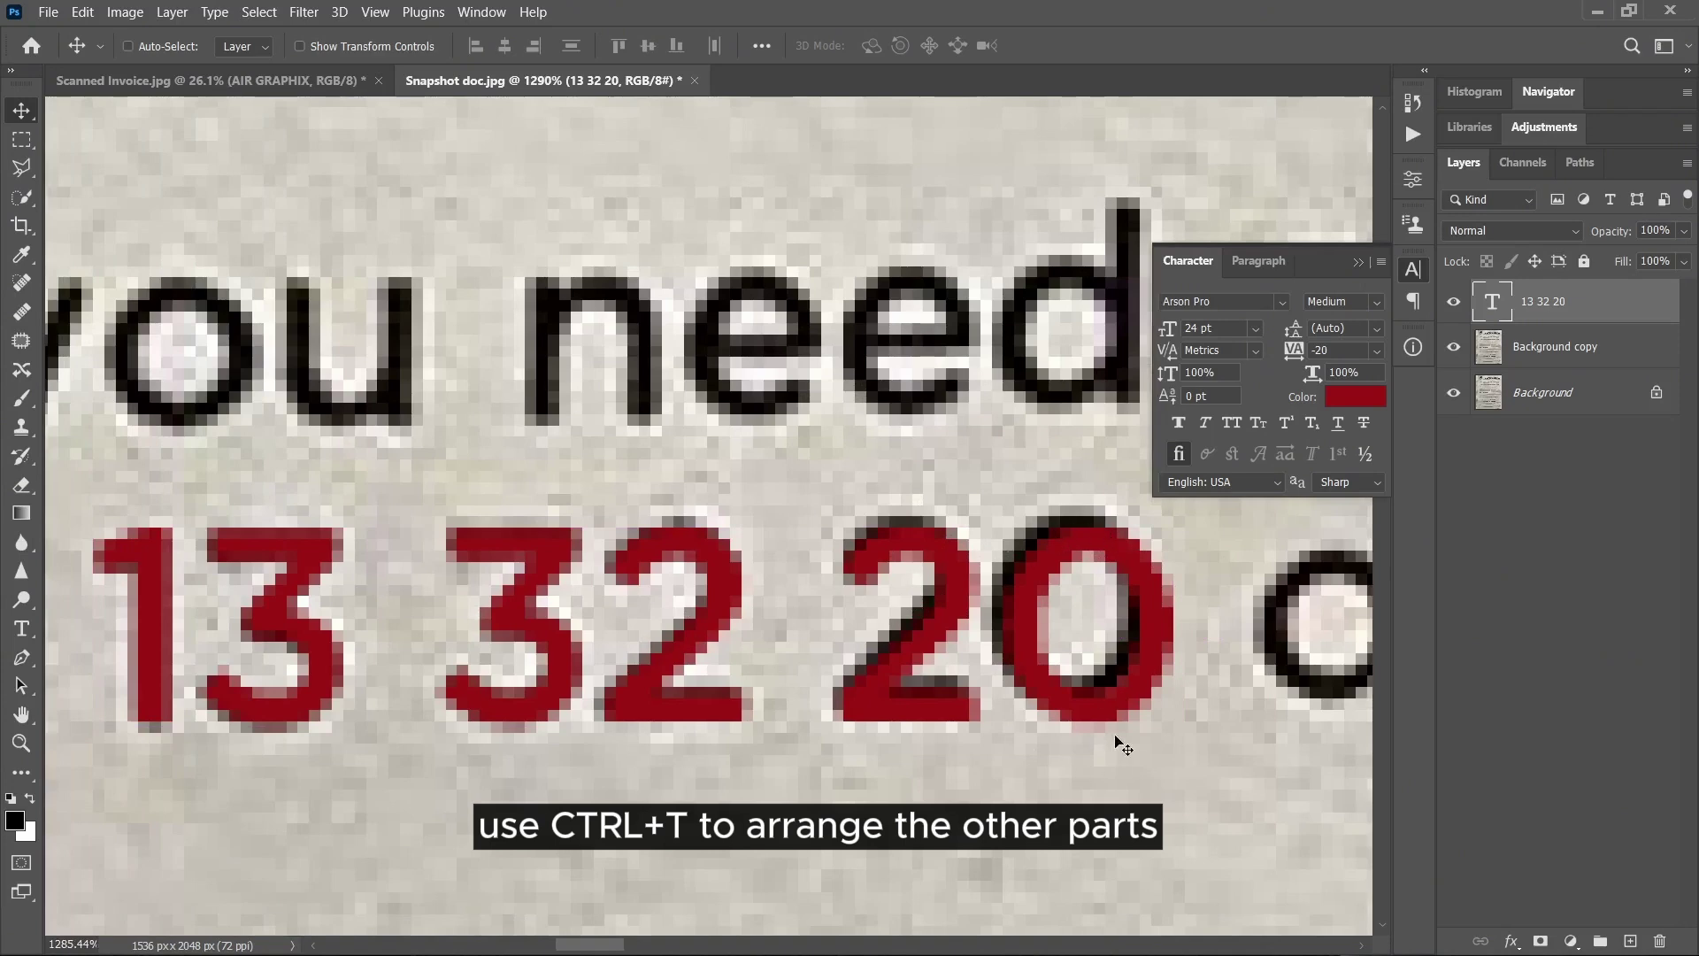
scroll(681, 699, right, 2)
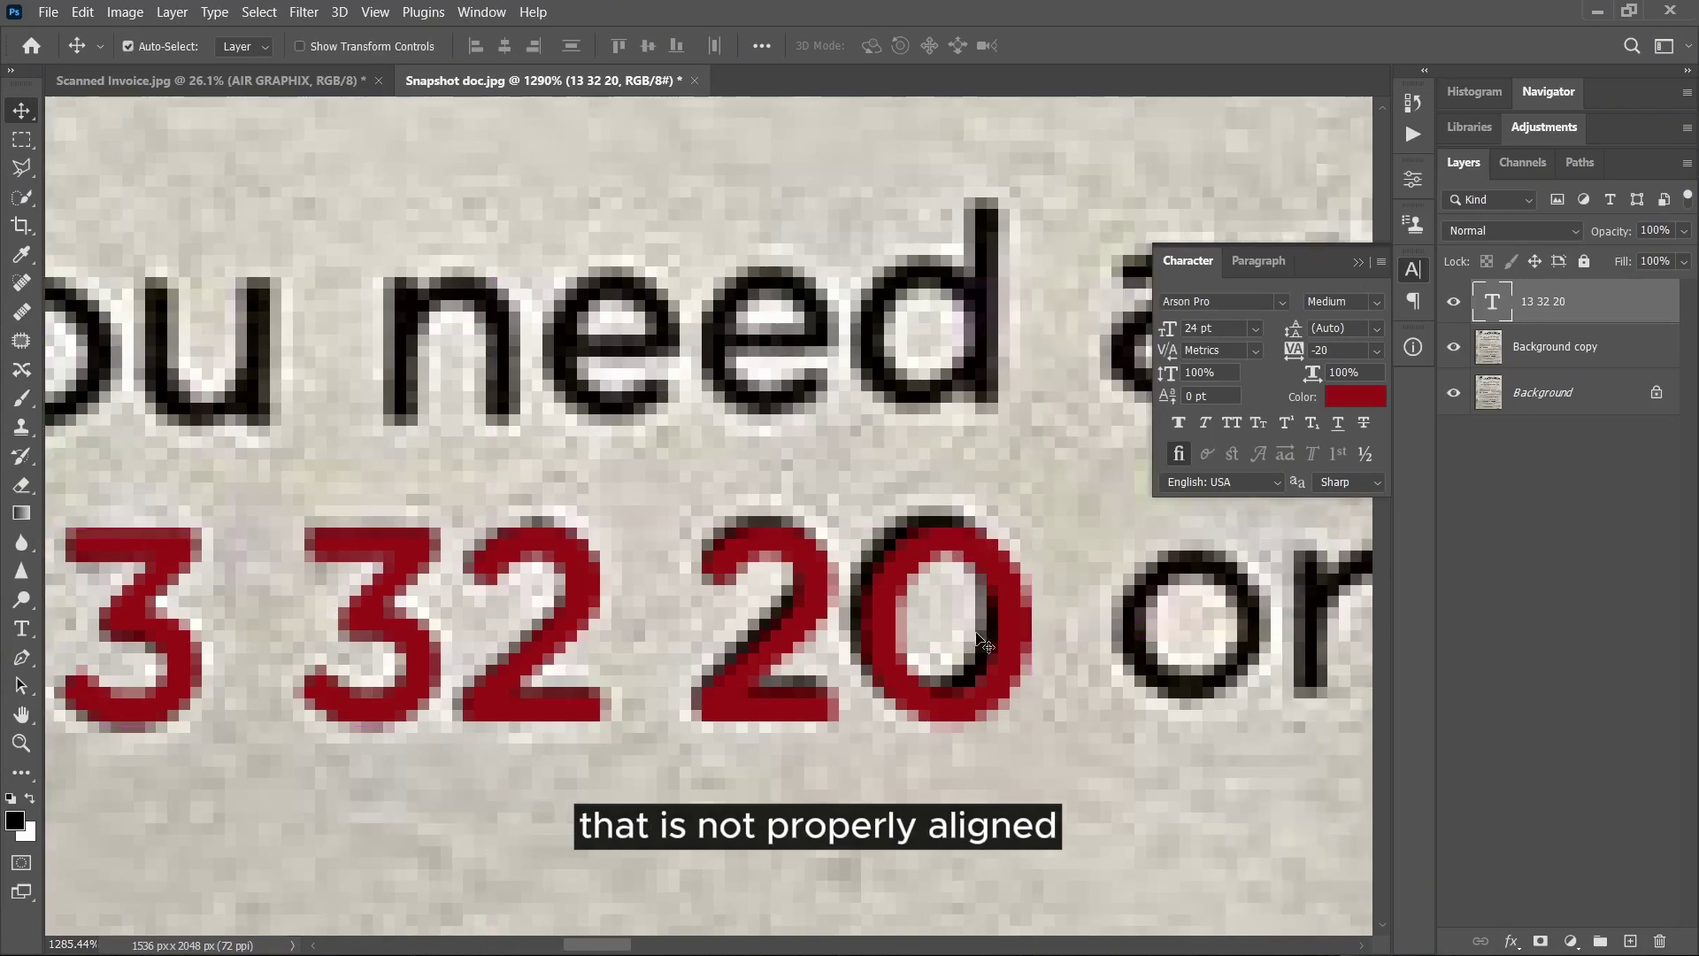
key(ctrl+t)
Tilt the red numbers to match the printed slant and set tracking to -25.
drag(1054, 634, 1044, 609)
click(1098, 46)
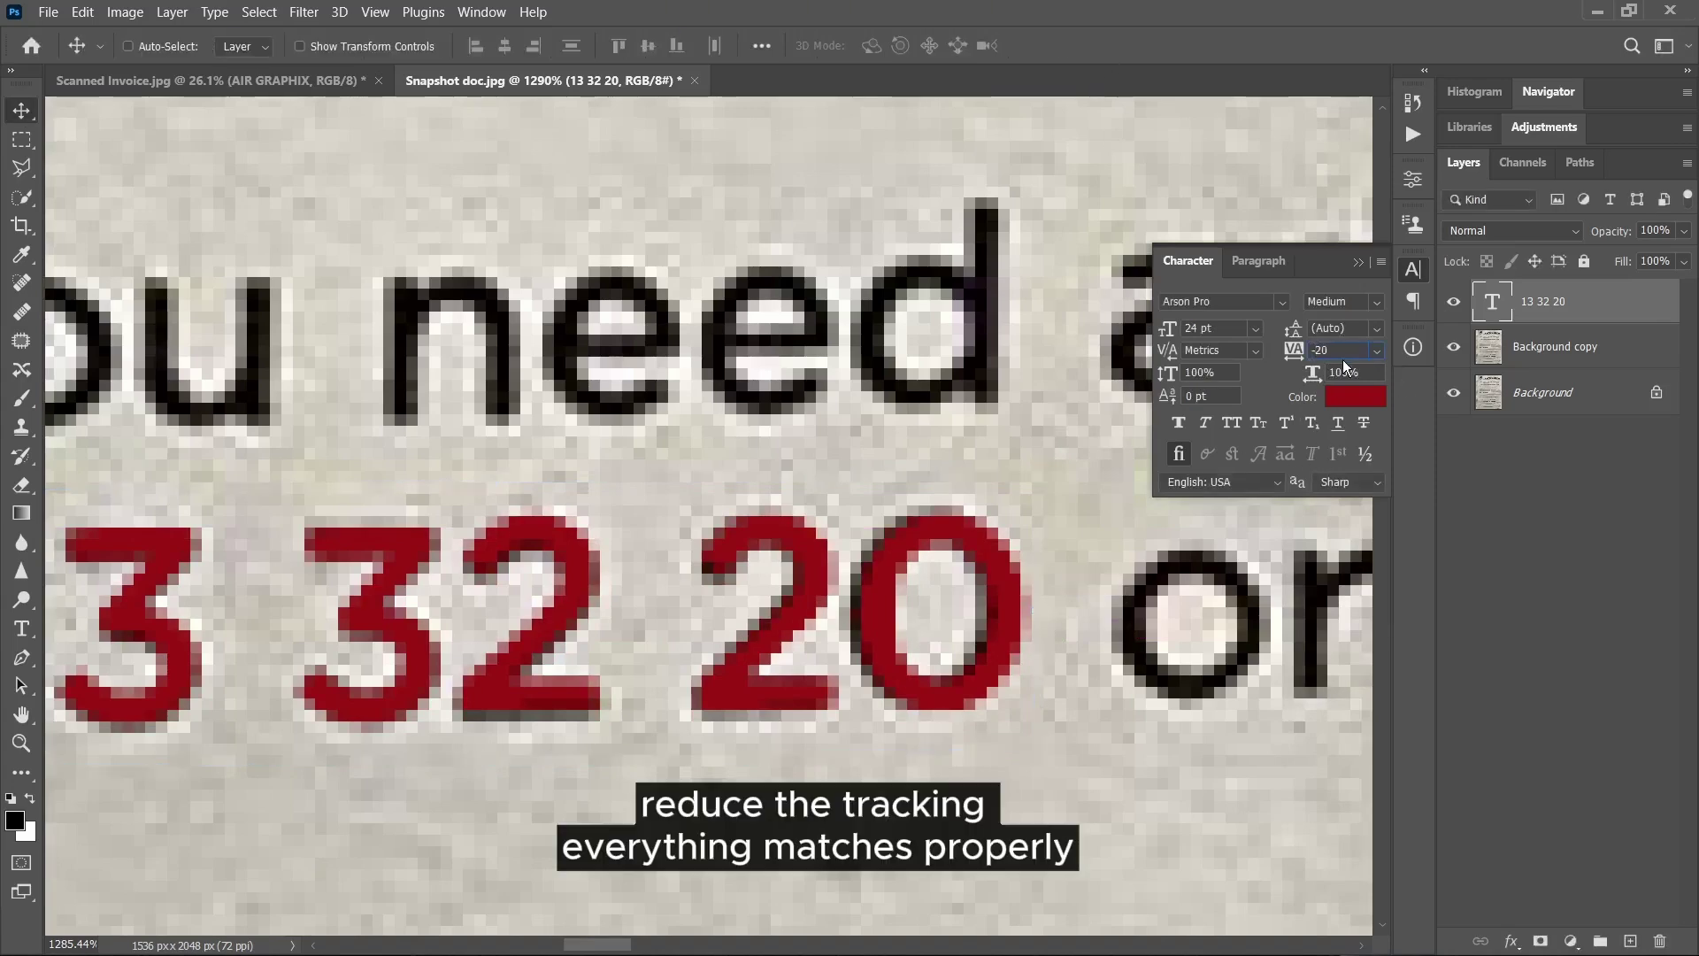
click(1377, 350)
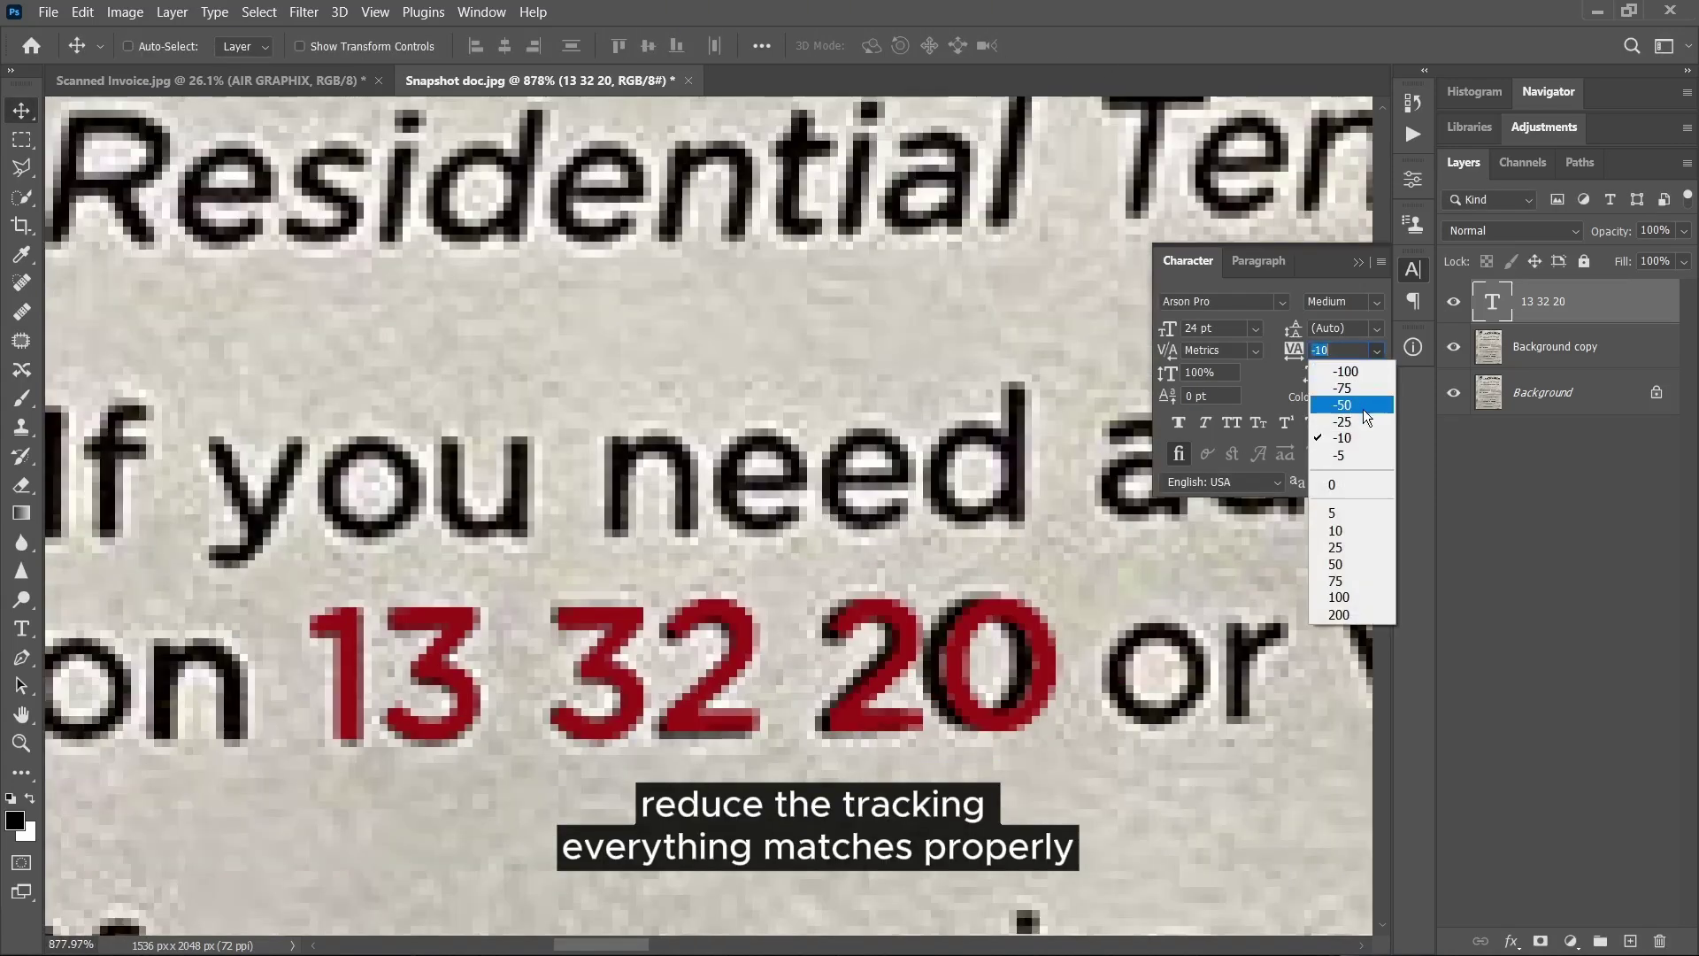
click(1363, 410)
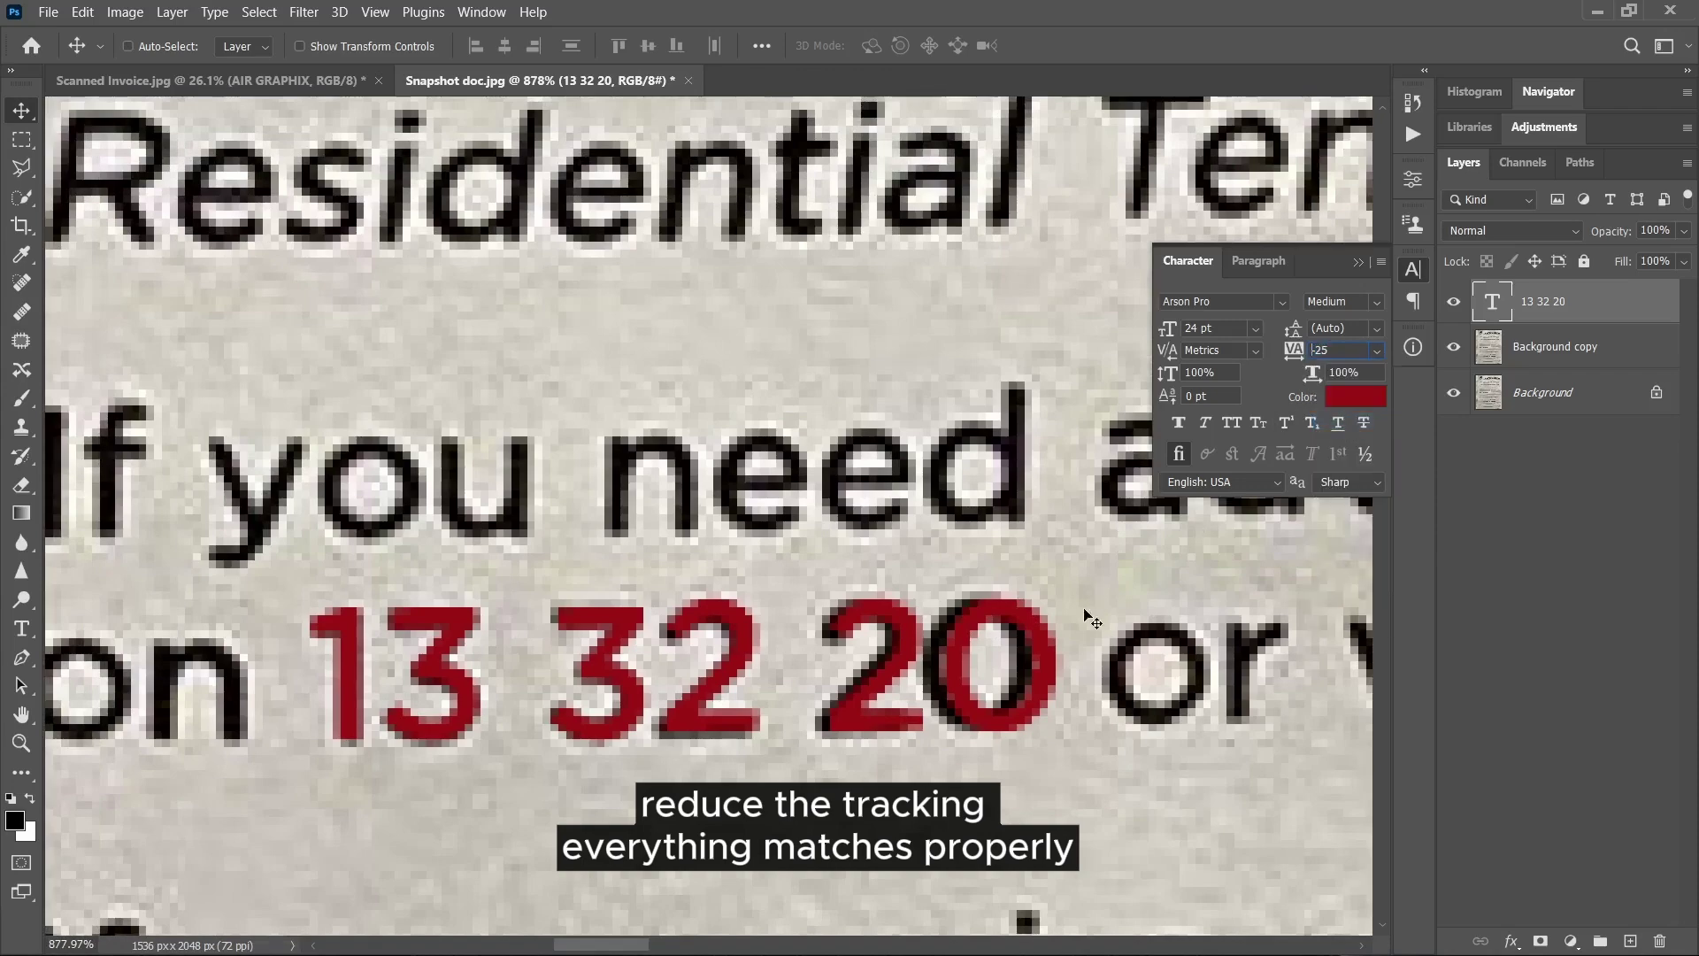
Hide the red 13 32 20 text layer to reveal the original number.
scroll(1029, 655, right, 1)
scroll(970, 677, down, 5)
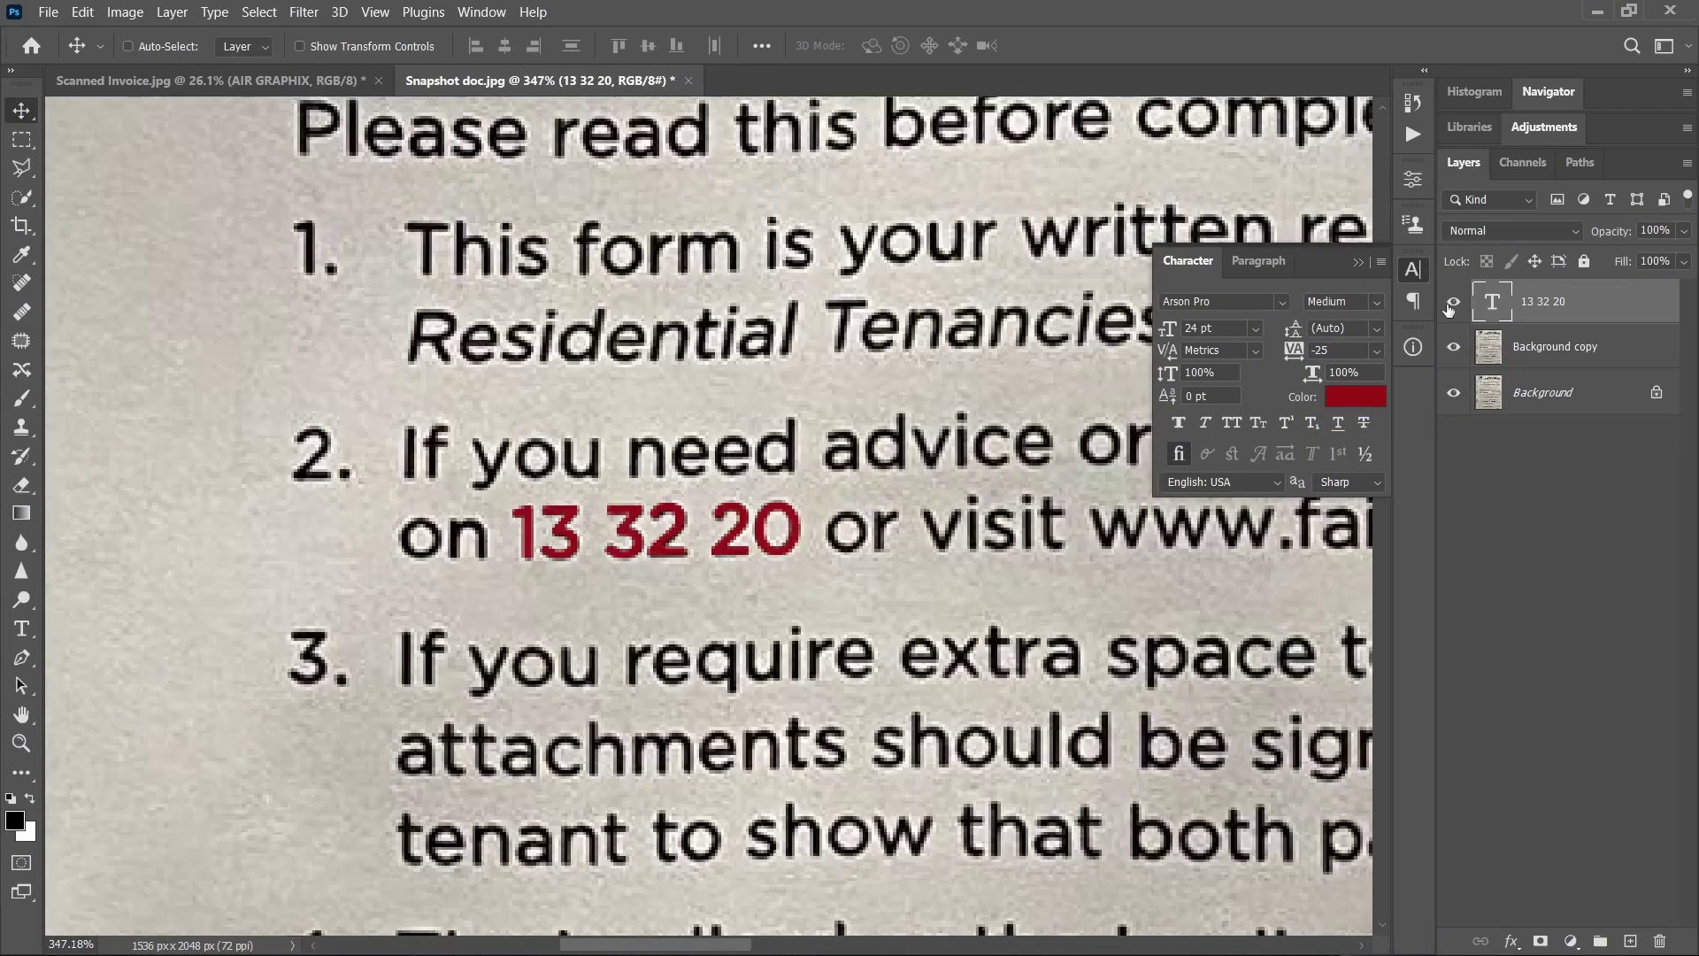
click(1454, 302)
scroll(714, 531, up, 3)
scroll(714, 531, up, 1)
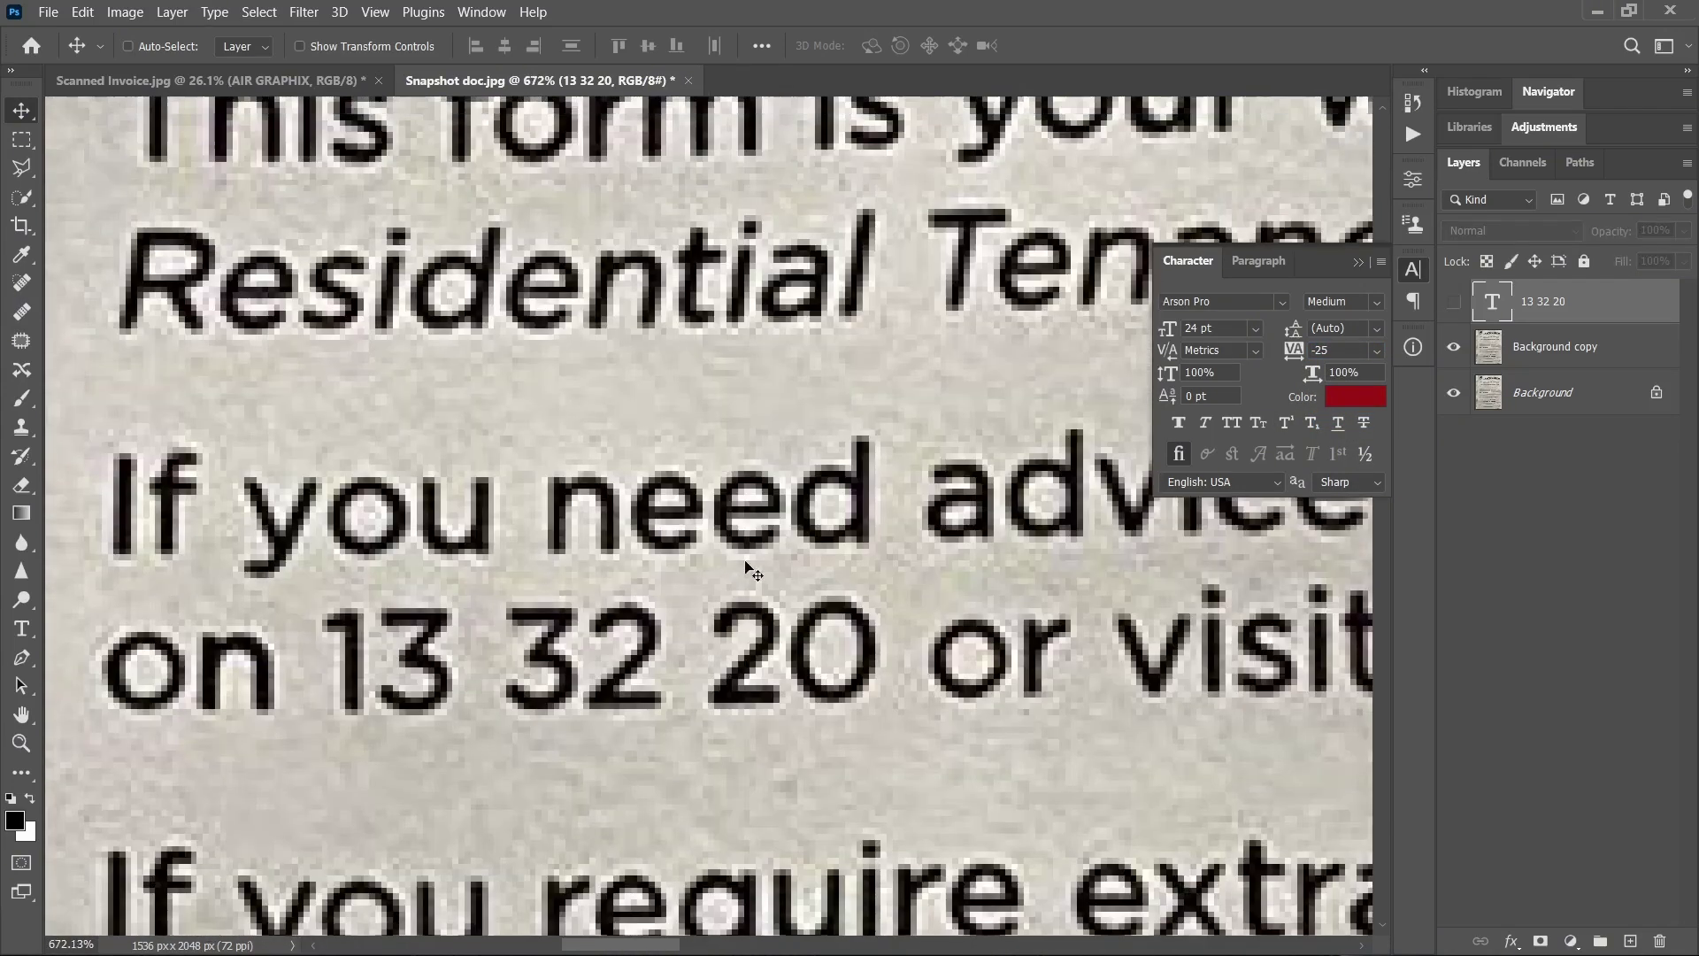
On Background copy, marquee-select the printed 13 32 20 and Content-Aware Fill it.
ctrl+click(544, 301)
click(14, 140)
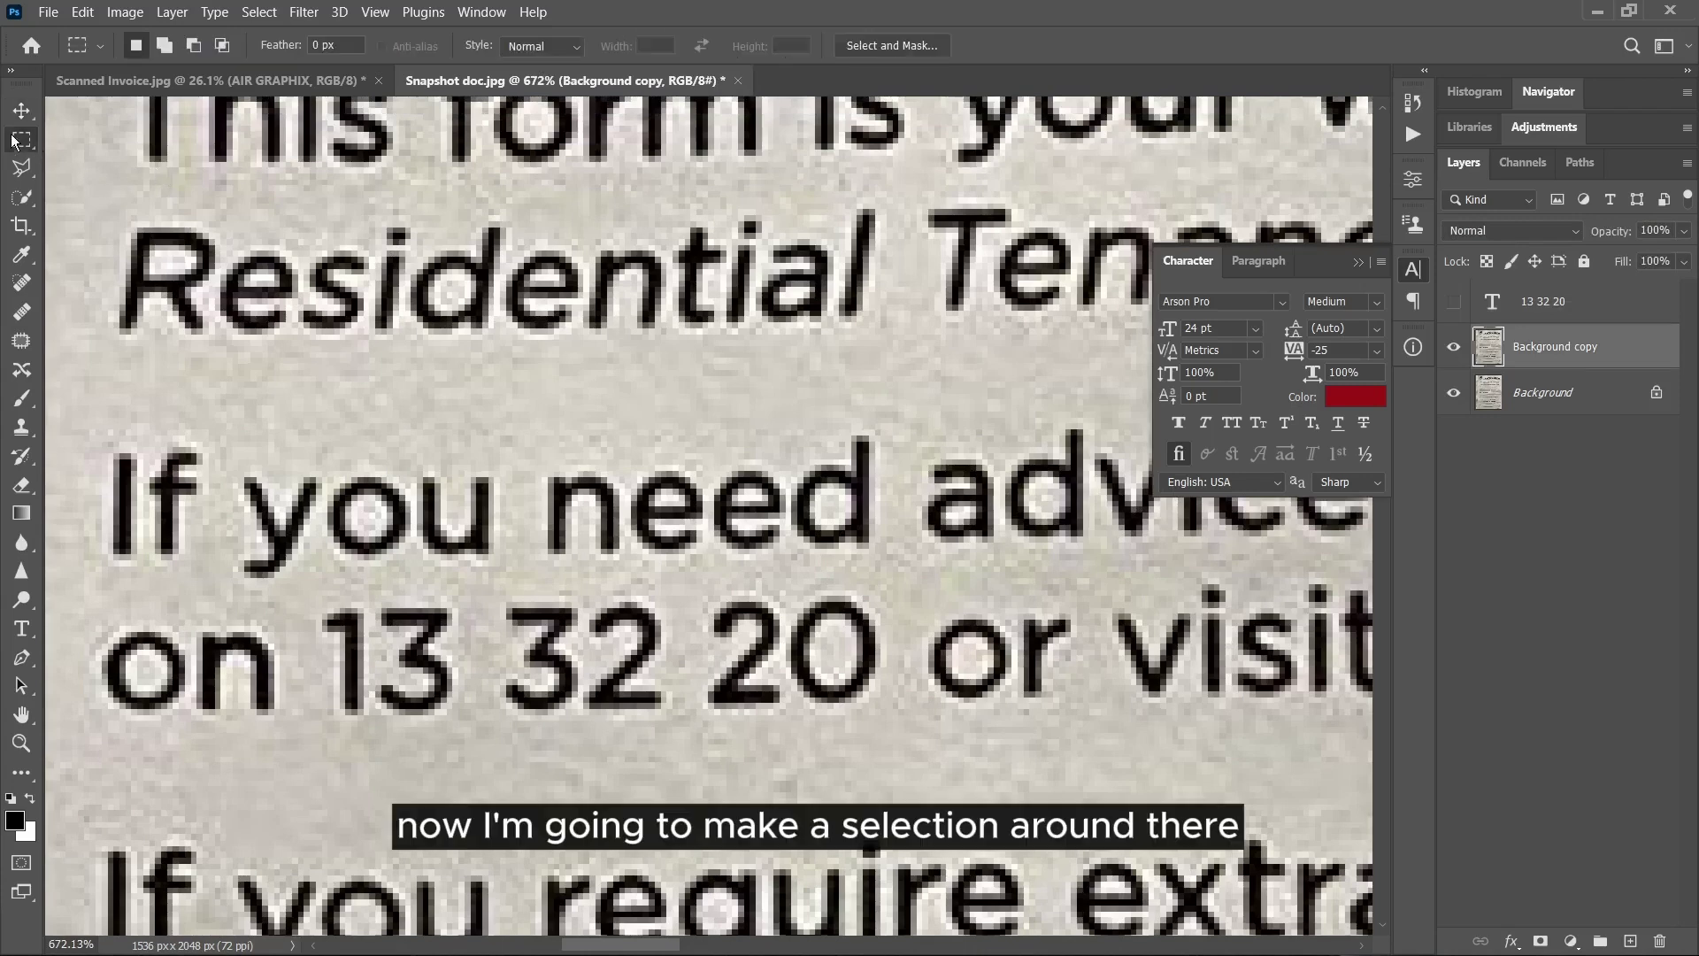
drag(295, 586, 894, 724)
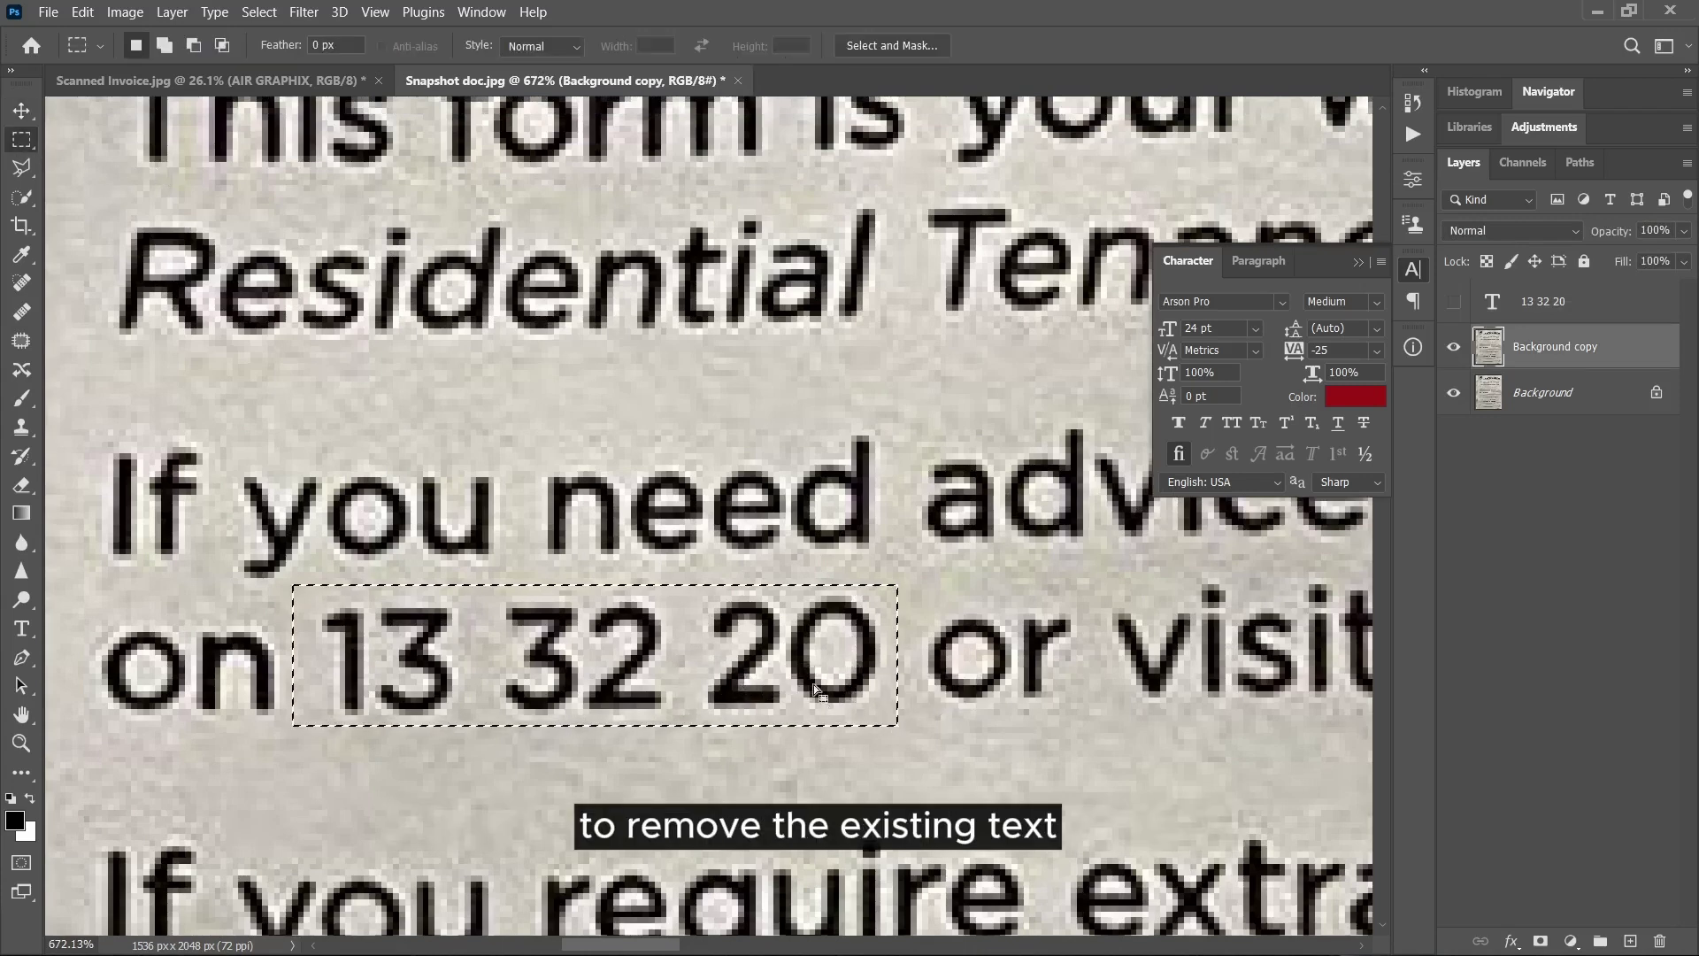
right_click(814, 683)
click(802, 494)
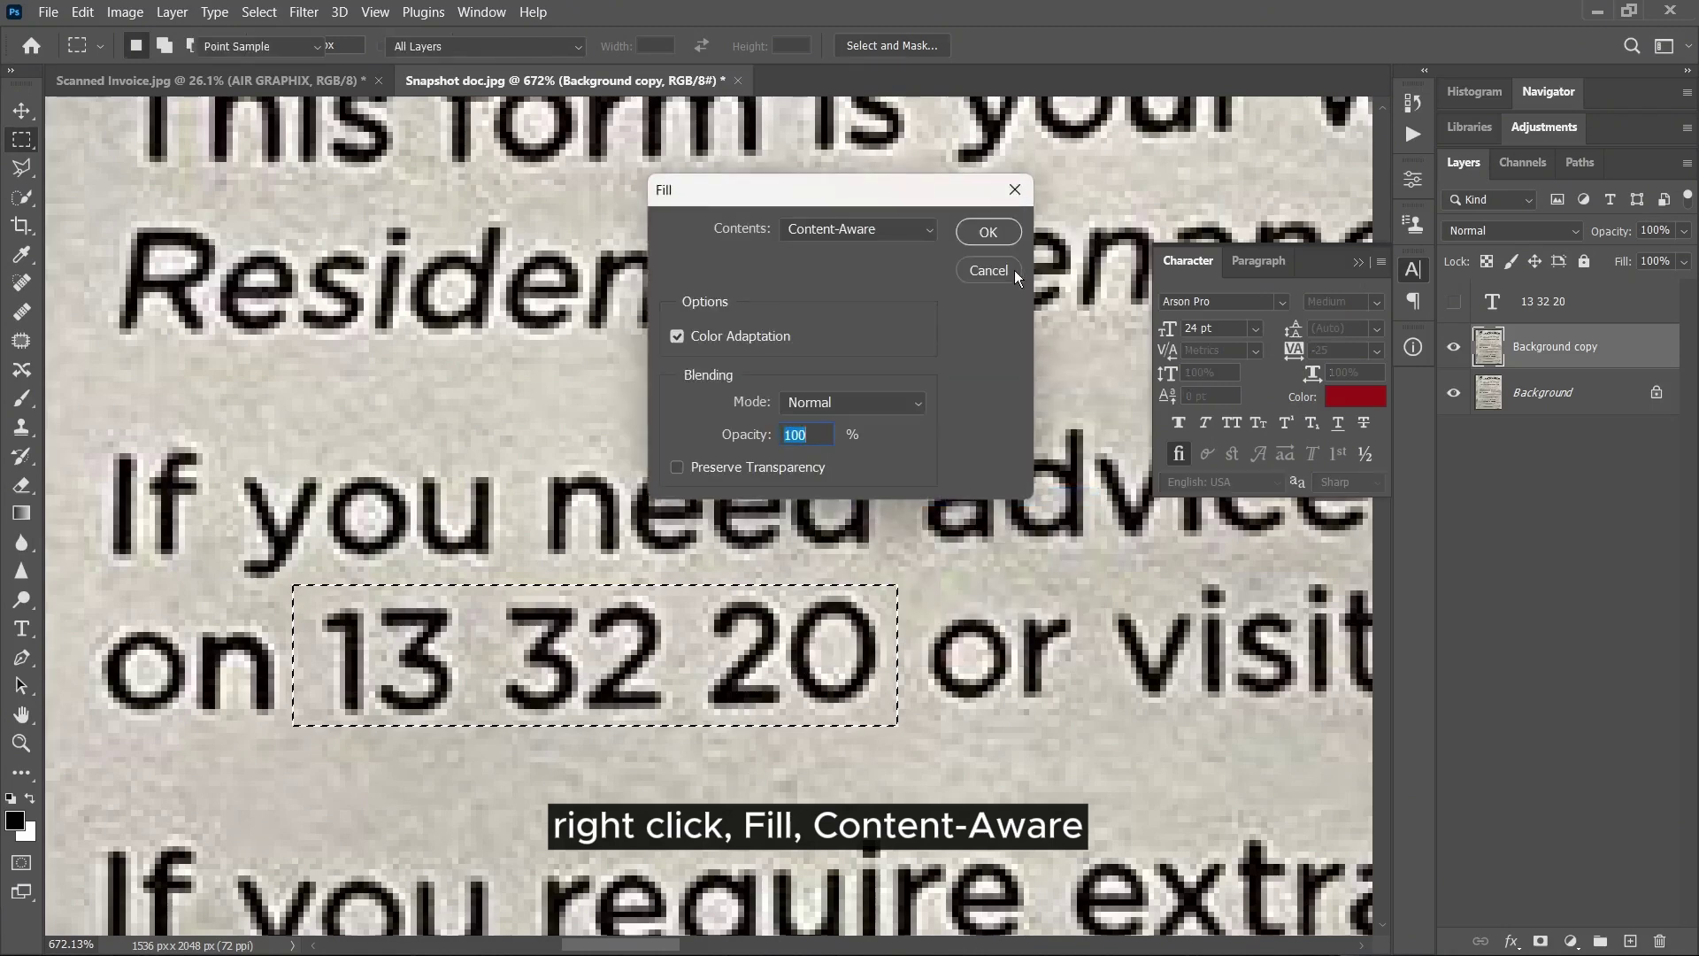
click(987, 232)
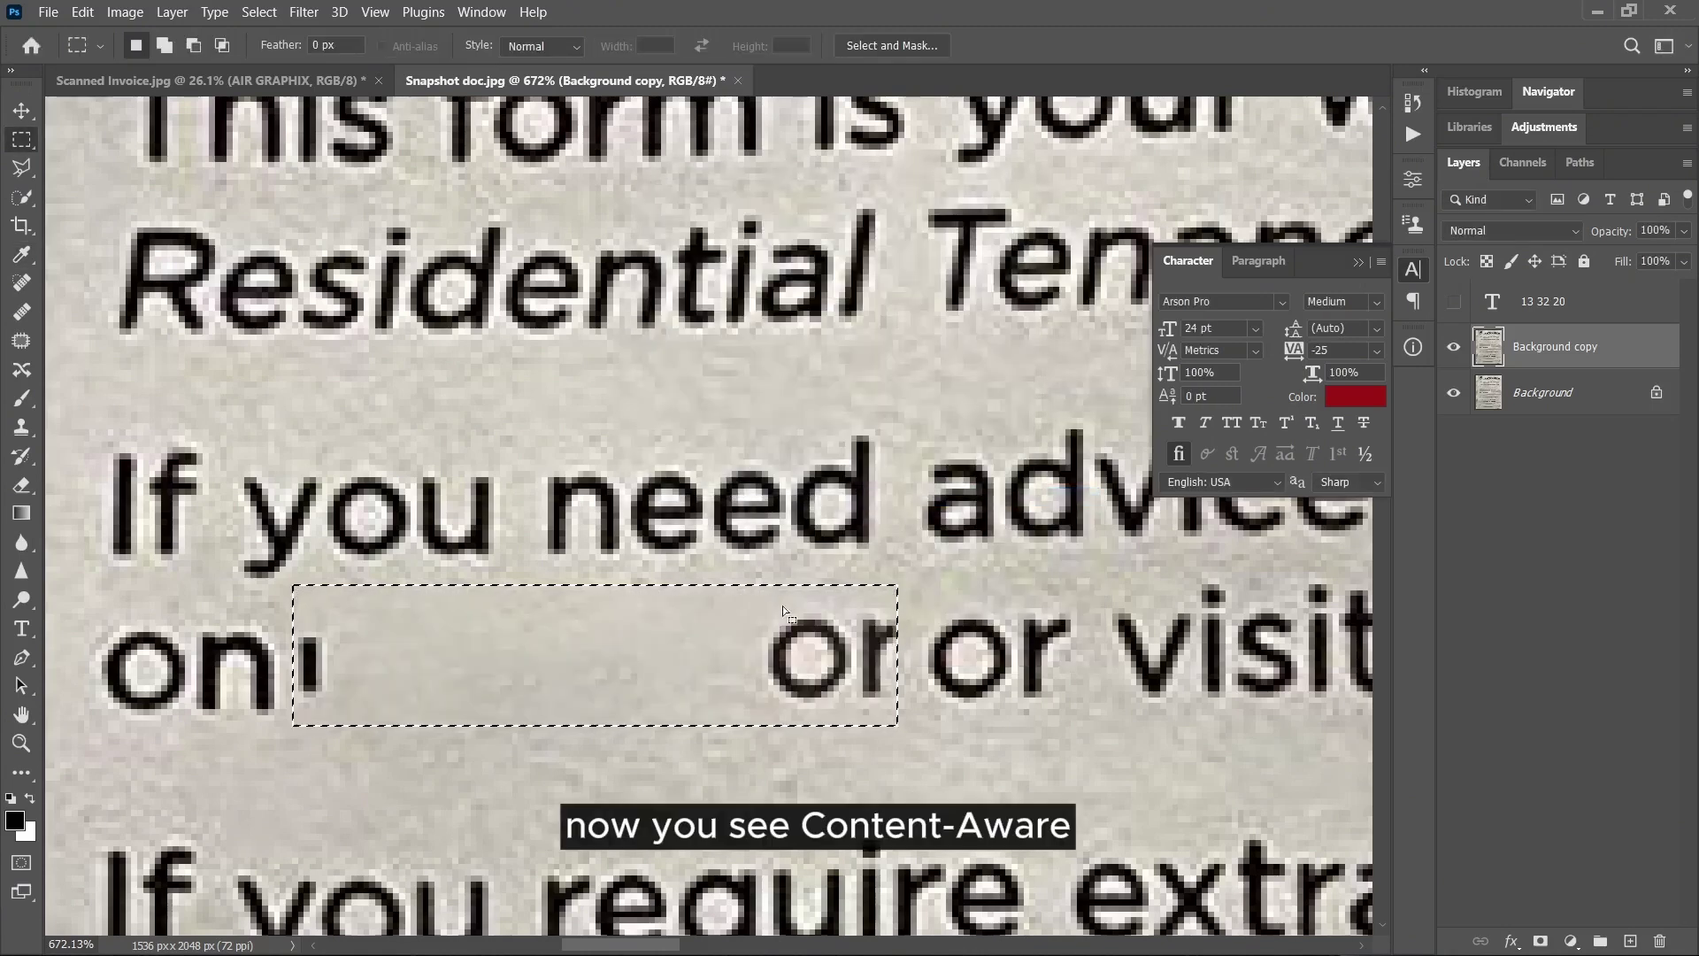
alt+click(23, 168)
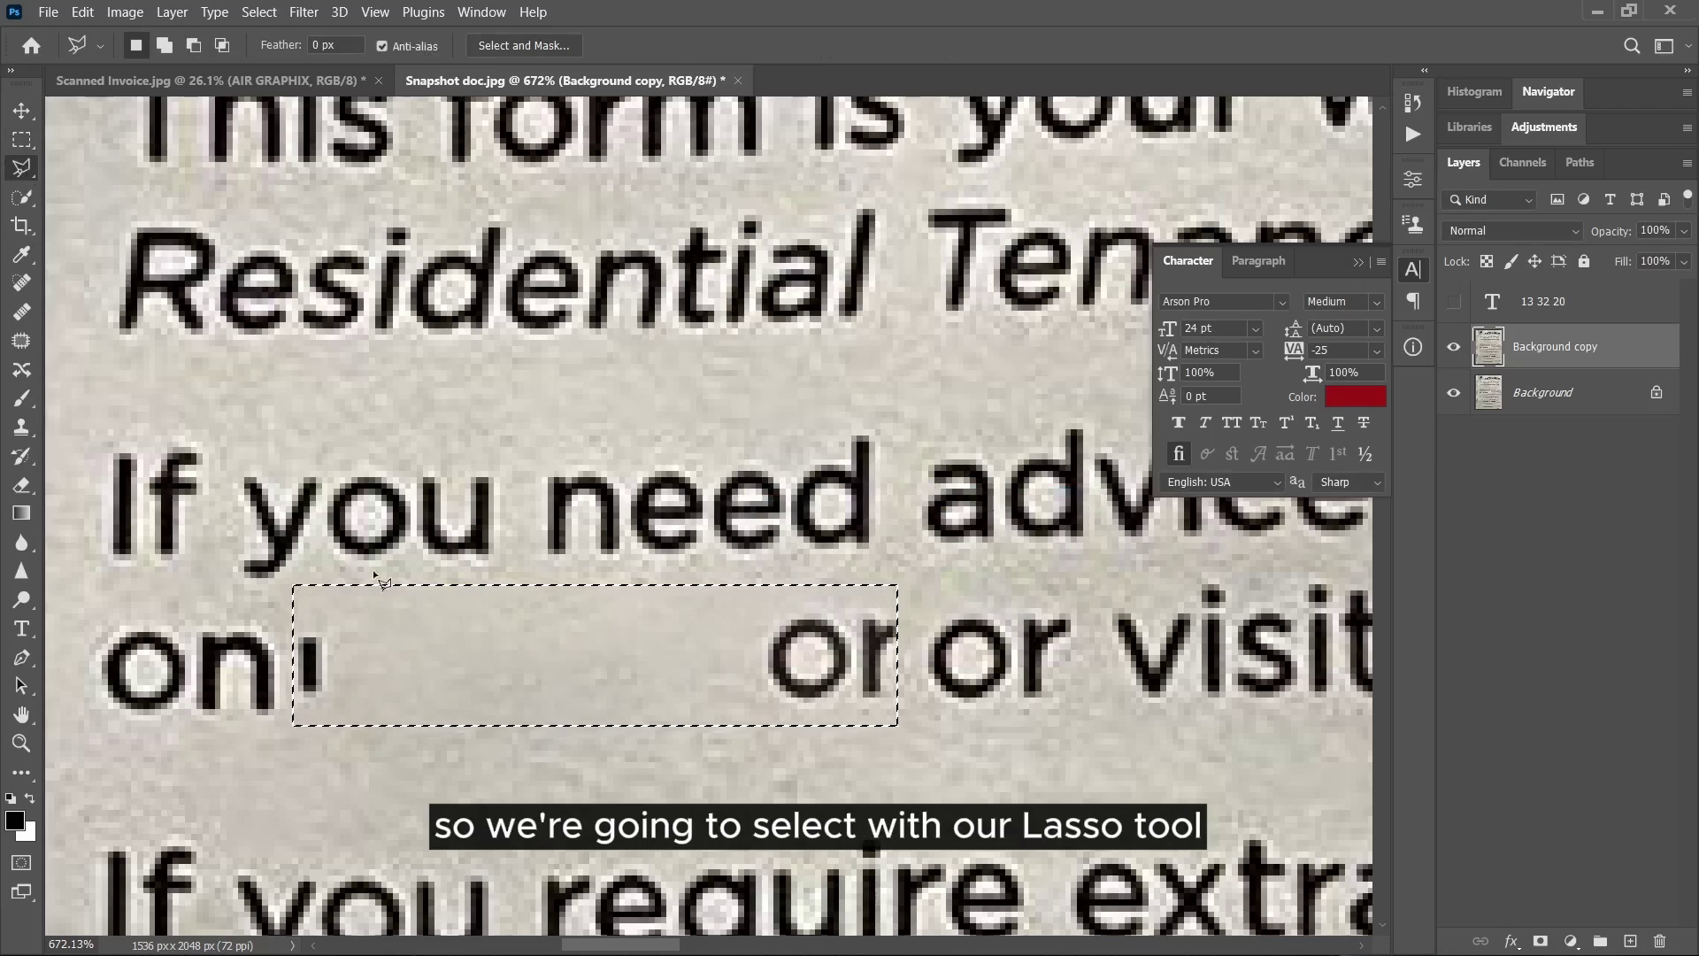
Outline the stray mark and the duplicated 'or' with the Polygonal Lasso.
click(316, 641)
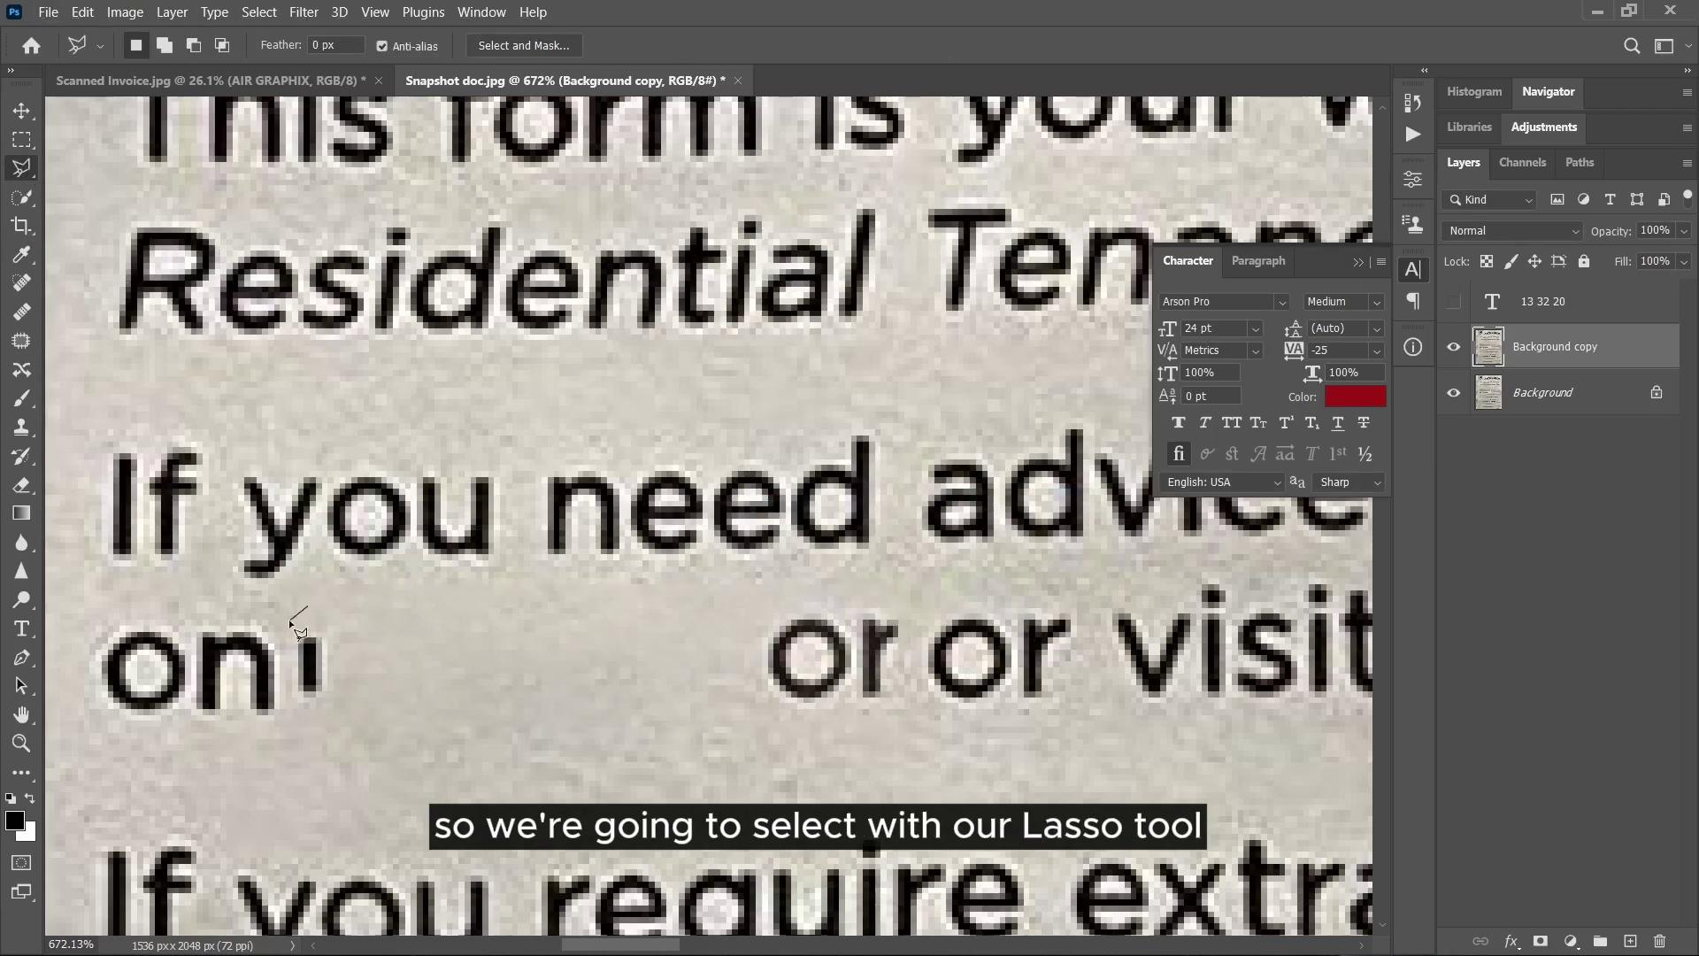
click(291, 621)
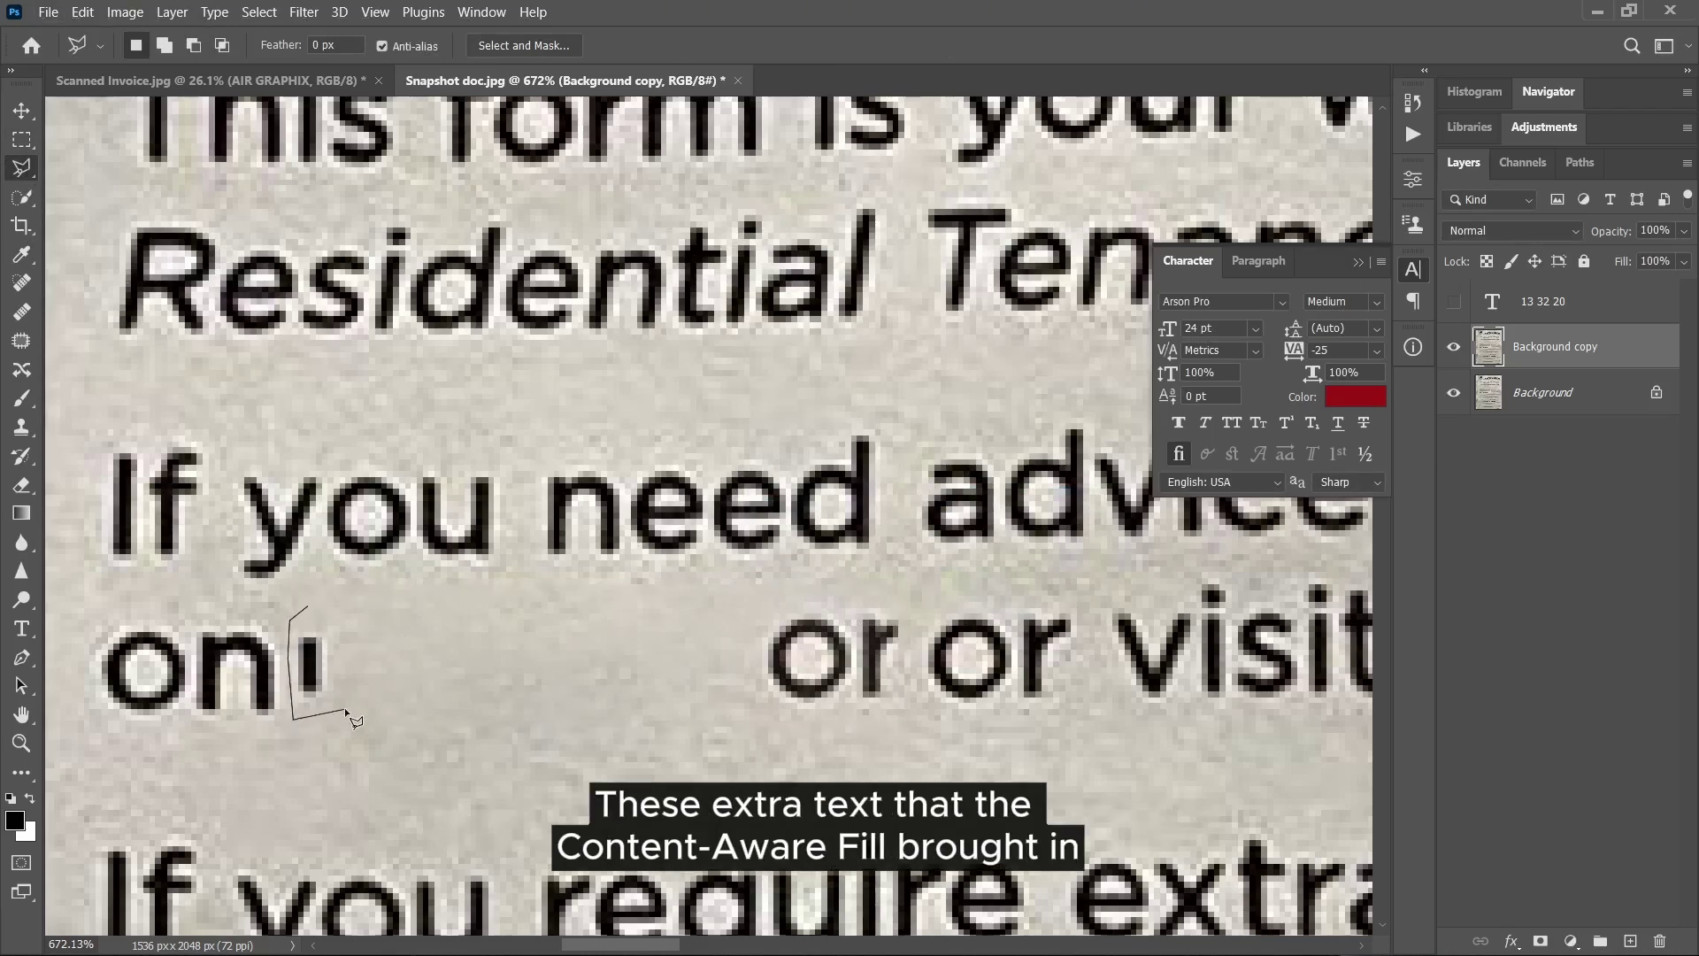
double_click(342, 620)
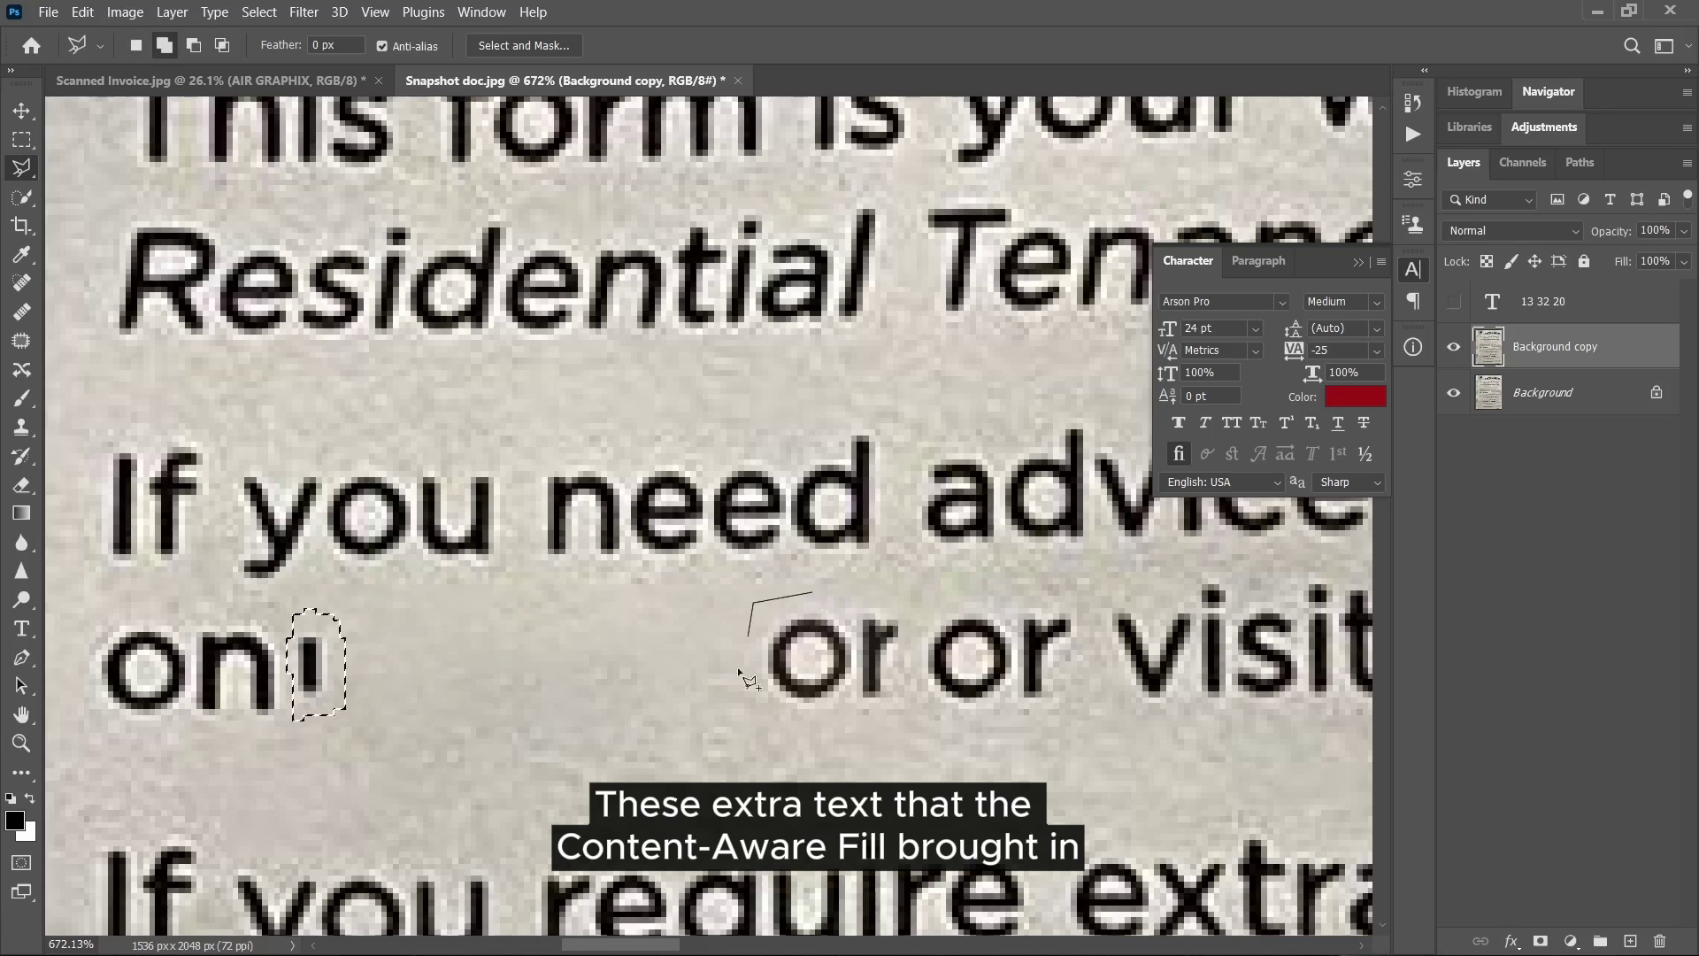
click(854, 719)
click(902, 708)
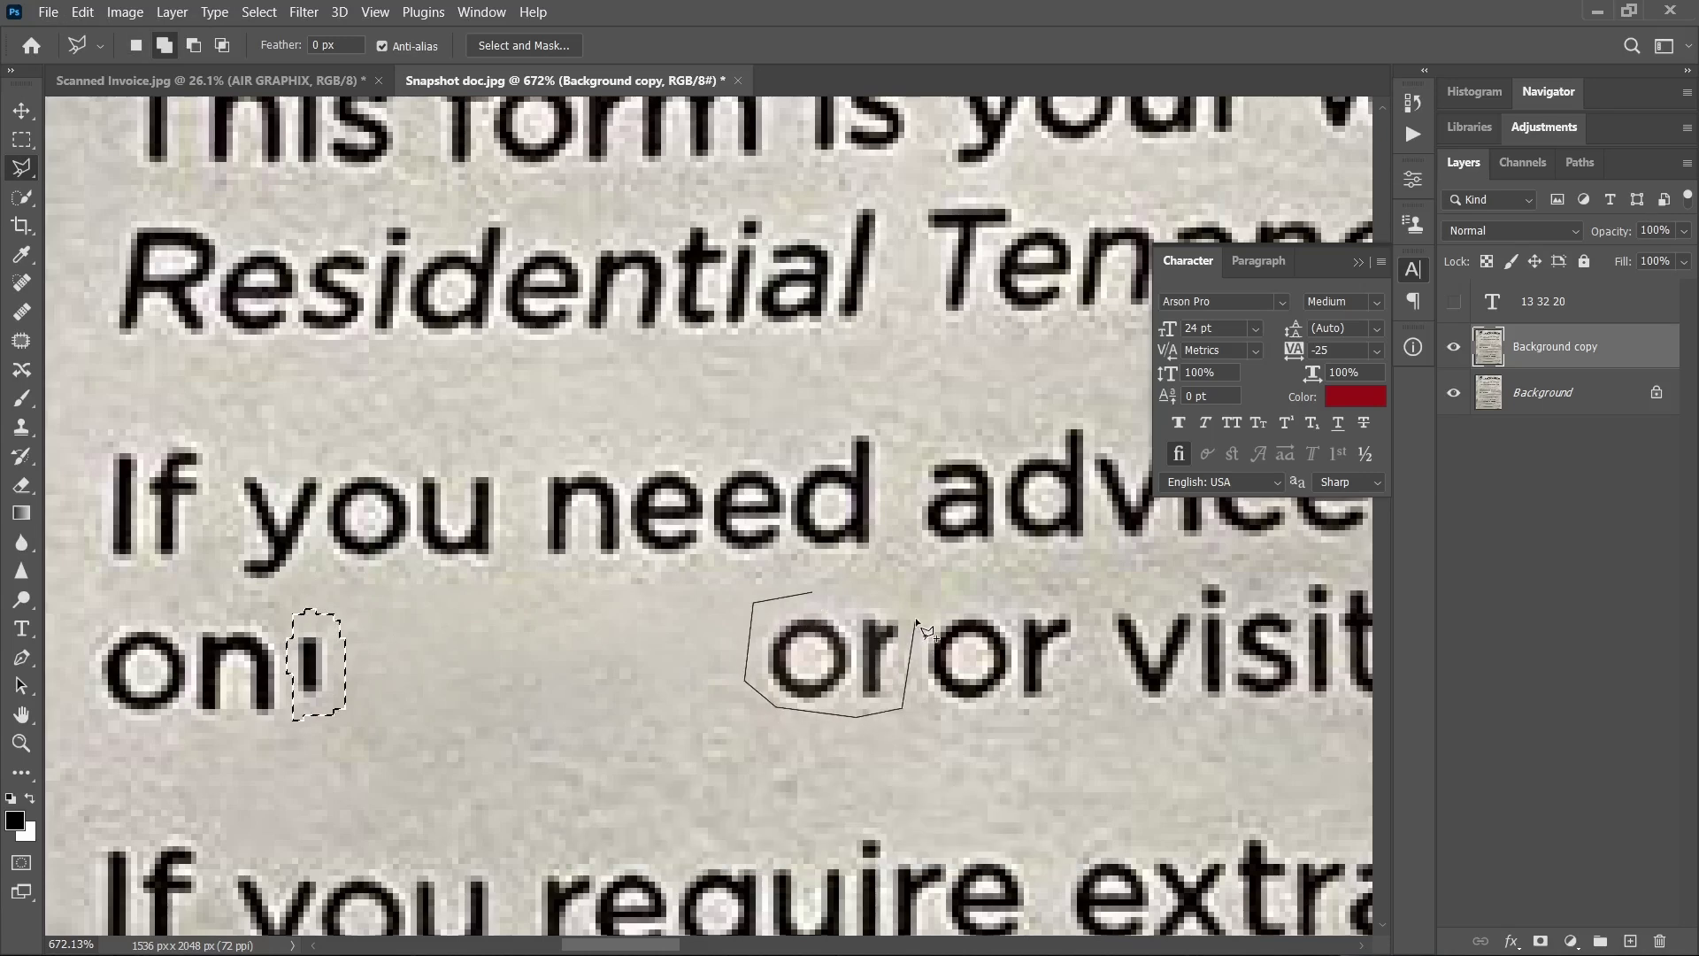
double_click(904, 598)
scroll(783, 173, down, 1)
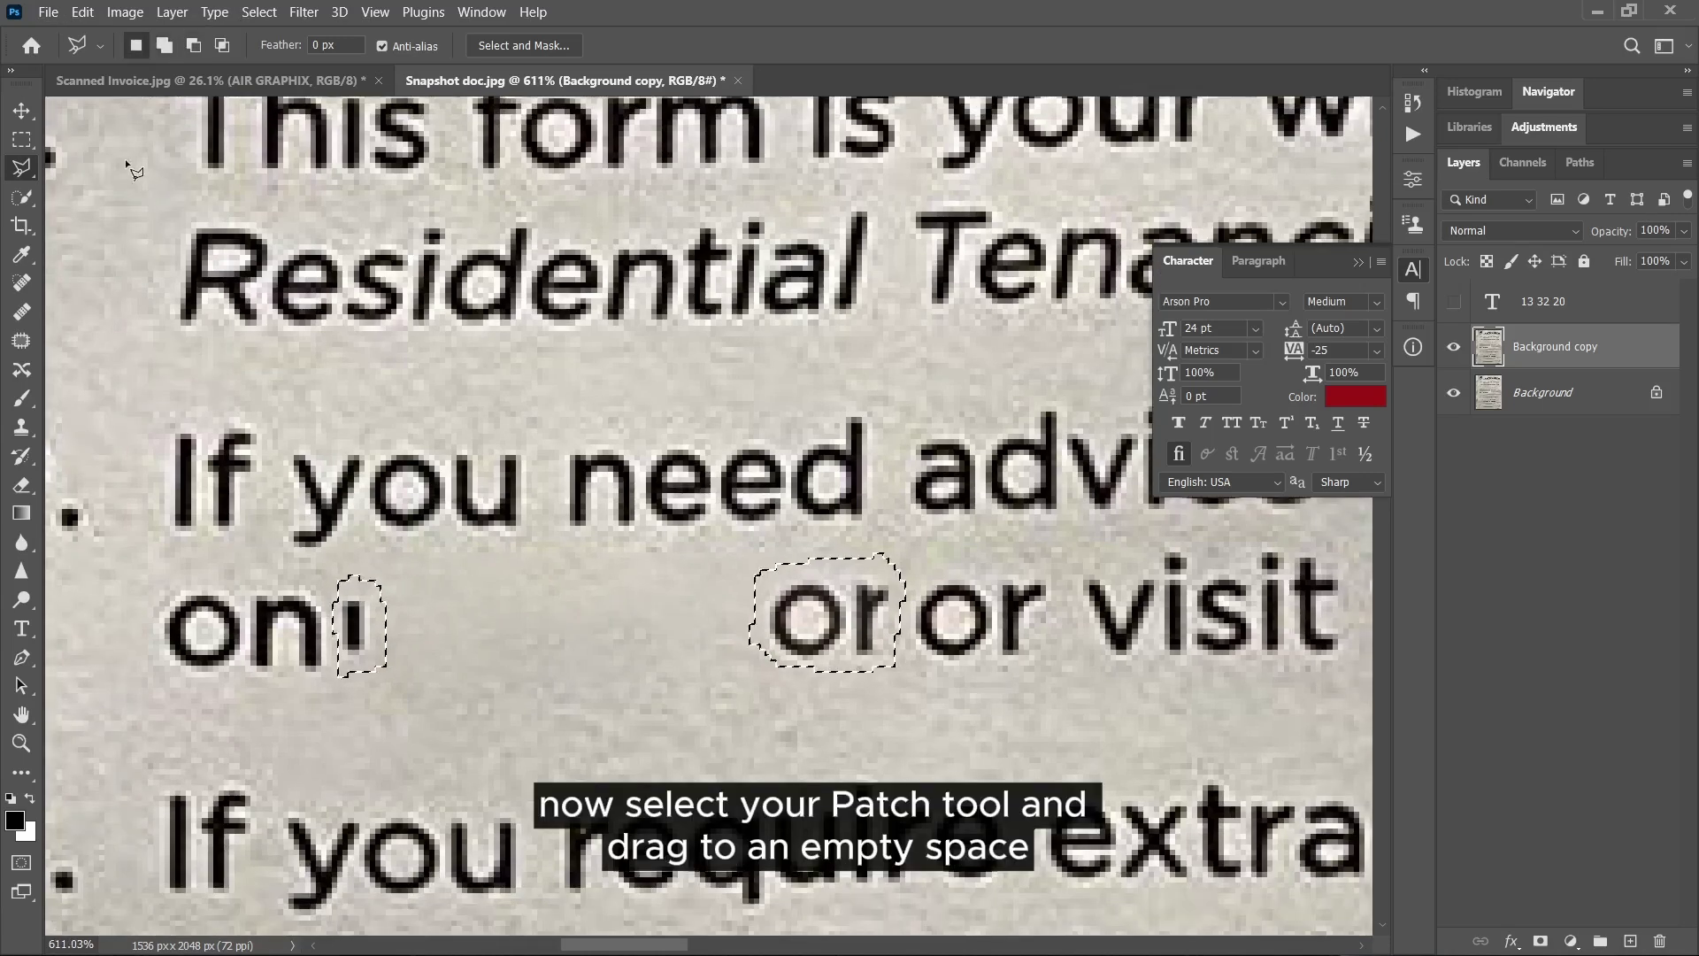
Patch both selections with clean paper from below and deselect.
click(21, 341)
drag(833, 615, 844, 732)
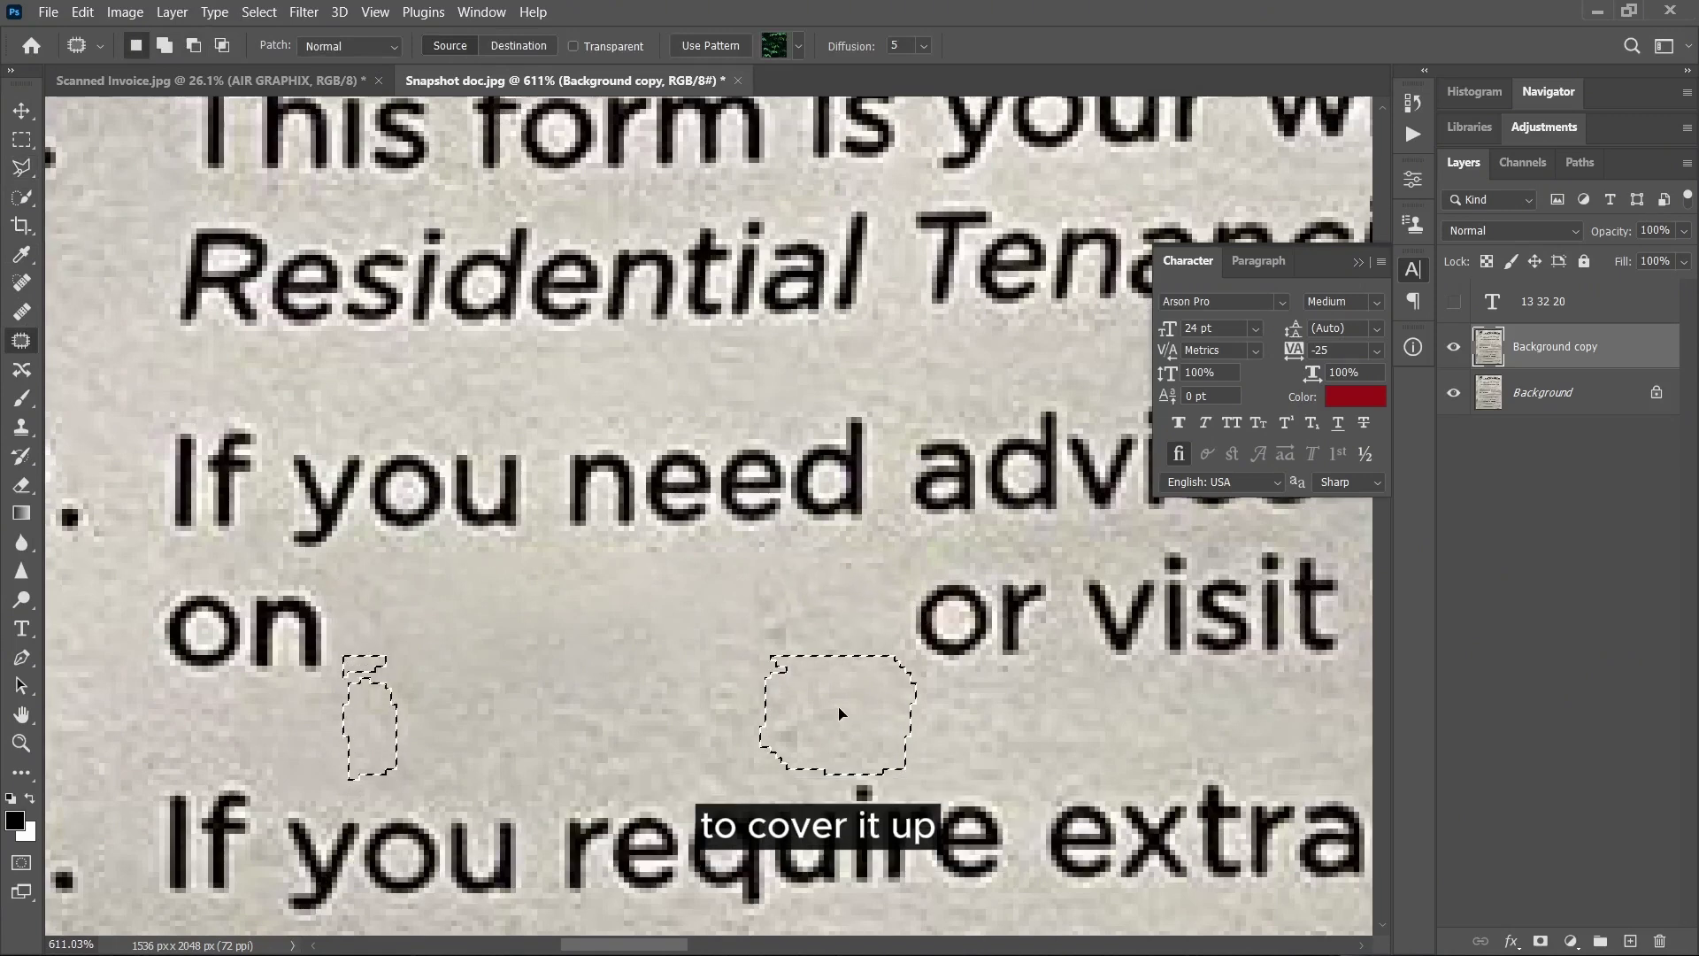
click(741, 707)
scroll(740, 707, down, 1)
scroll(762, 681, down, 1)
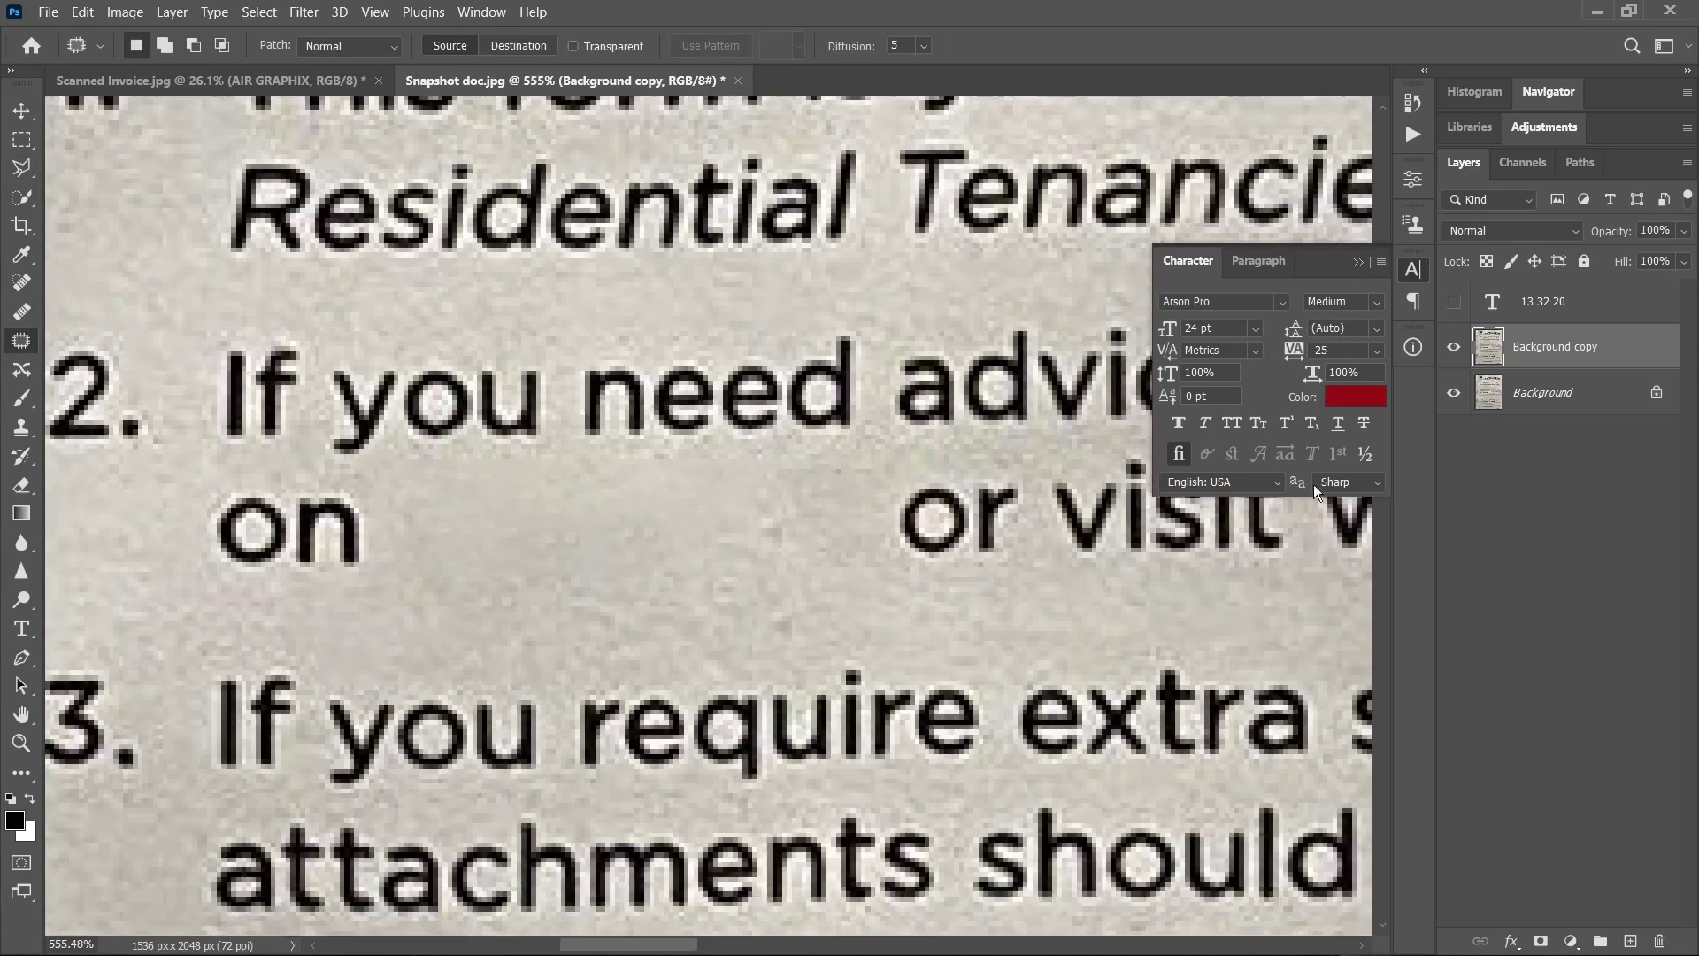
Show the red text layer again and replace its number with '22 40 85'.
click(1465, 302)
click(1557, 301)
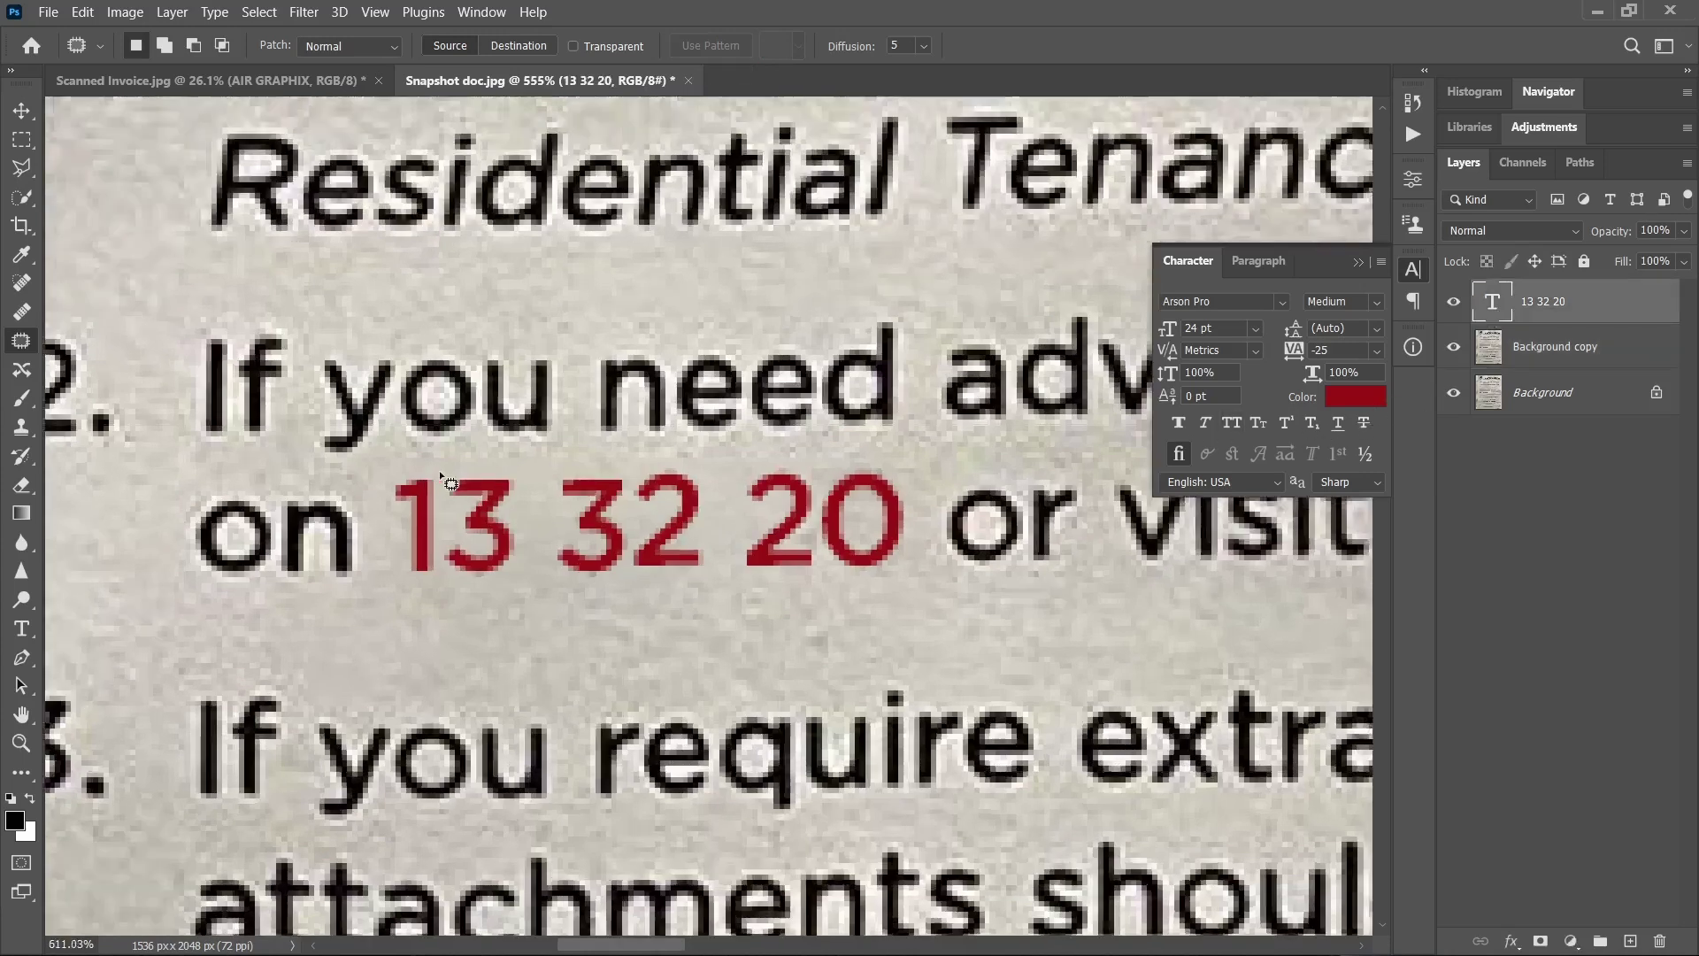
scroll(439, 470, up, 5)
click(19, 110)
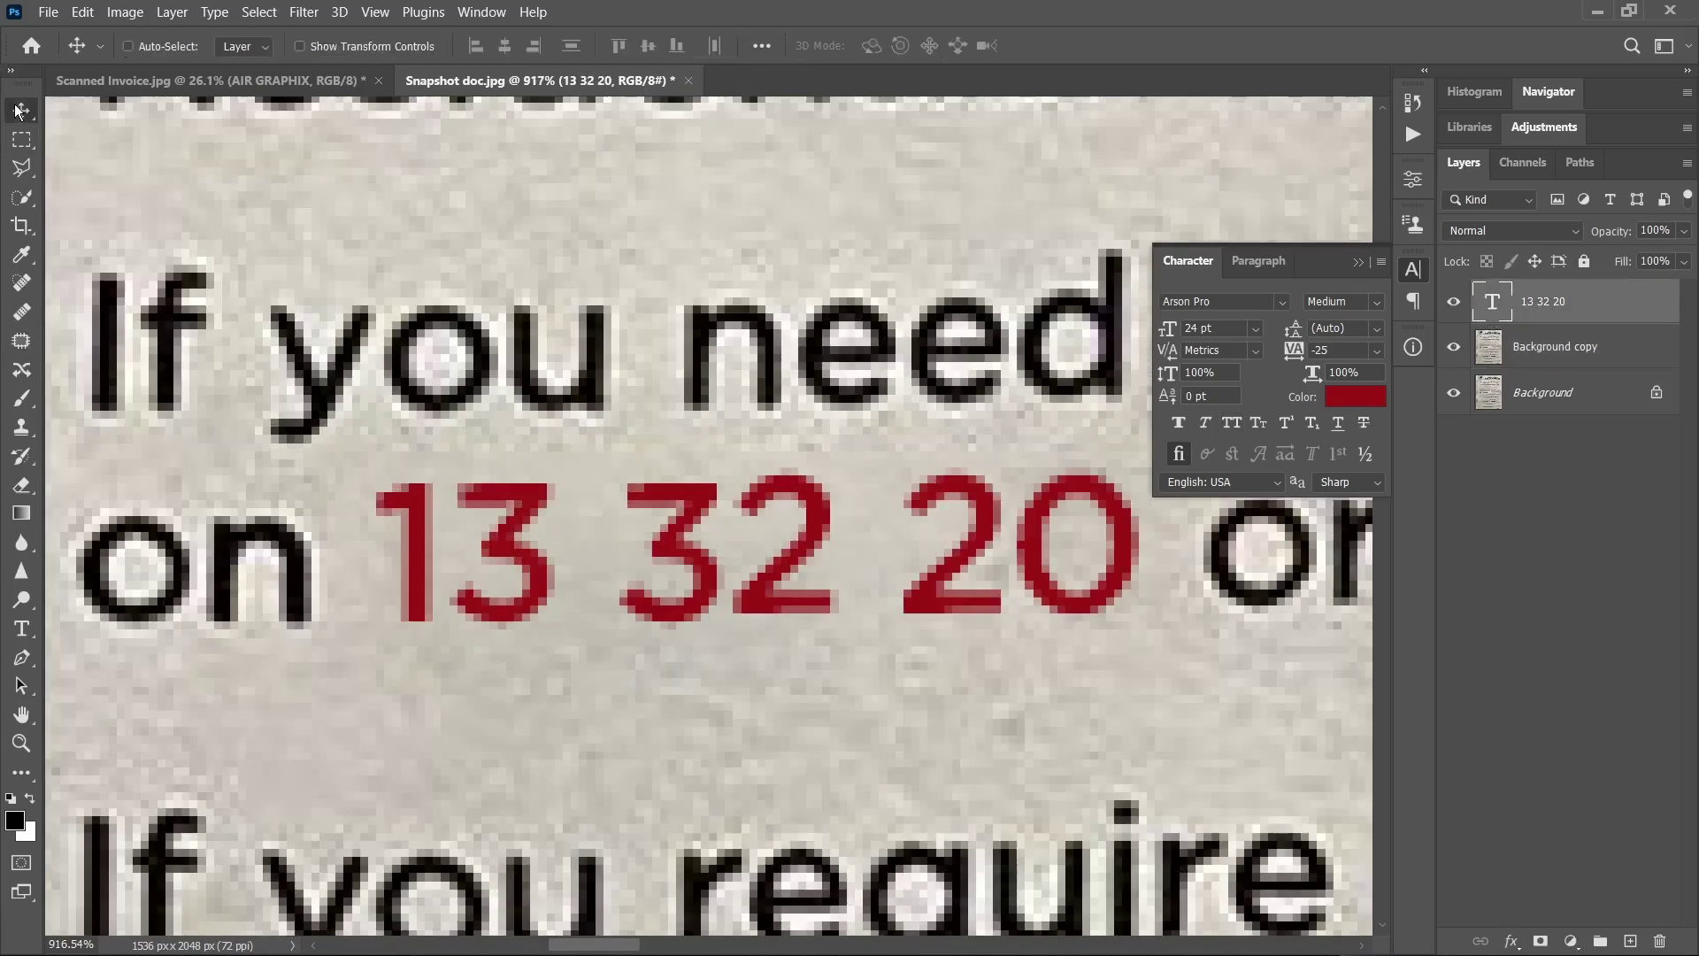
double_click(518, 573)
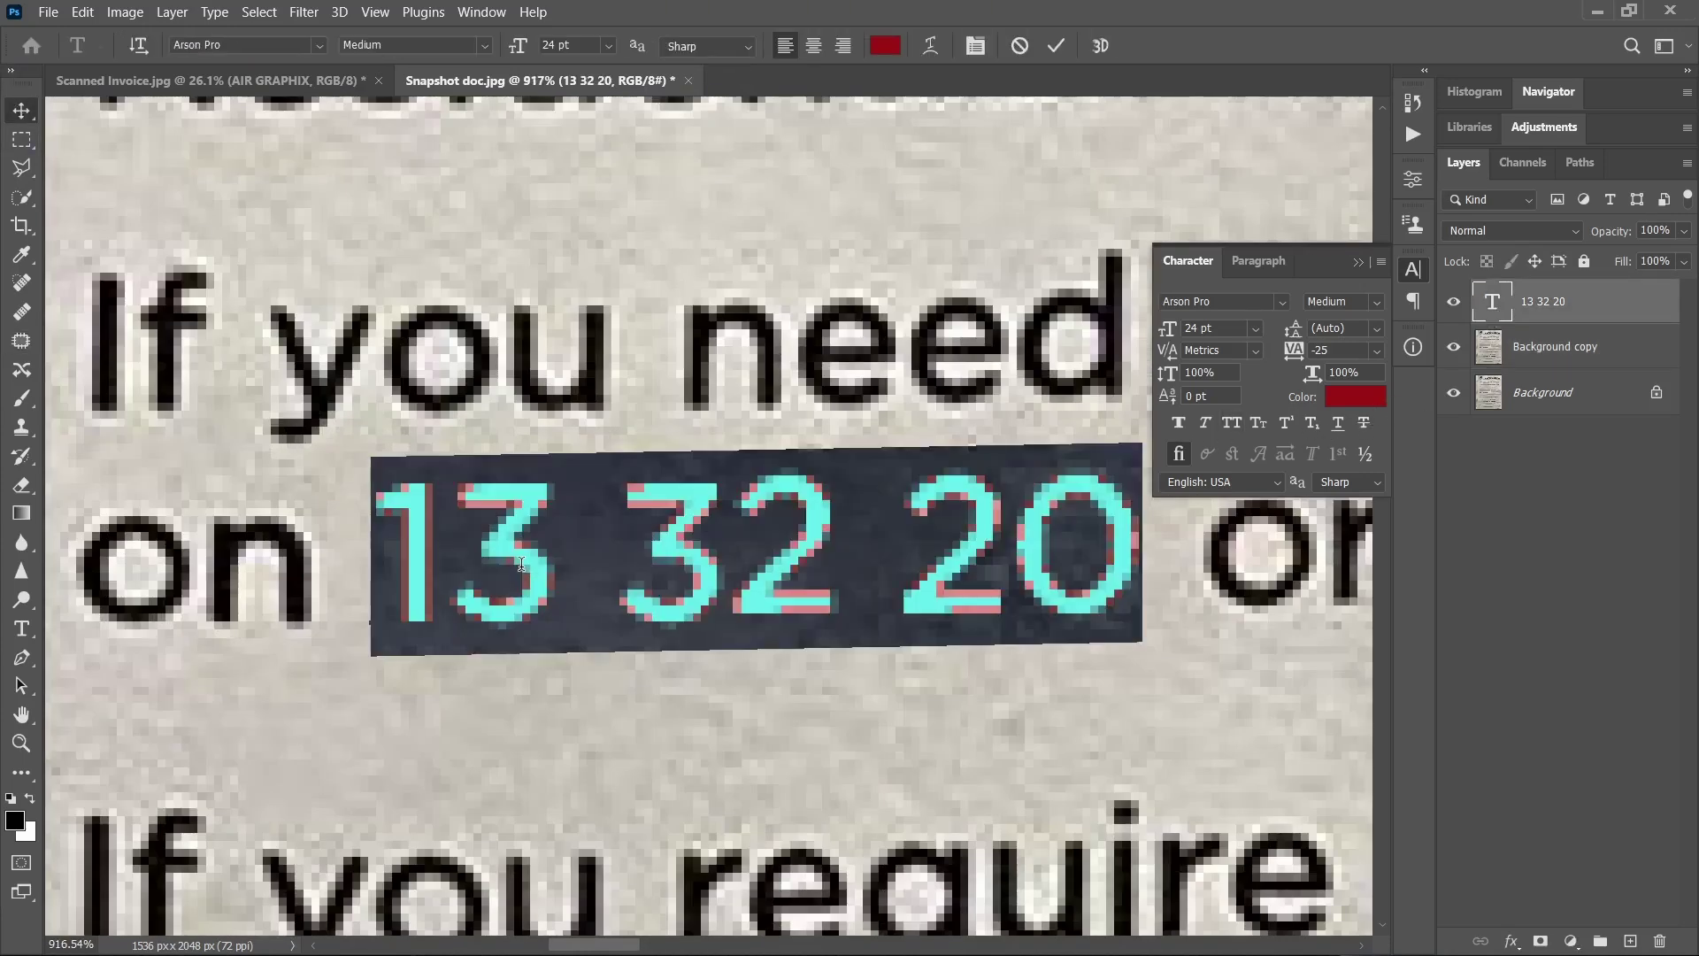
click(522, 564)
key(ctrl+a)
text(22 40)
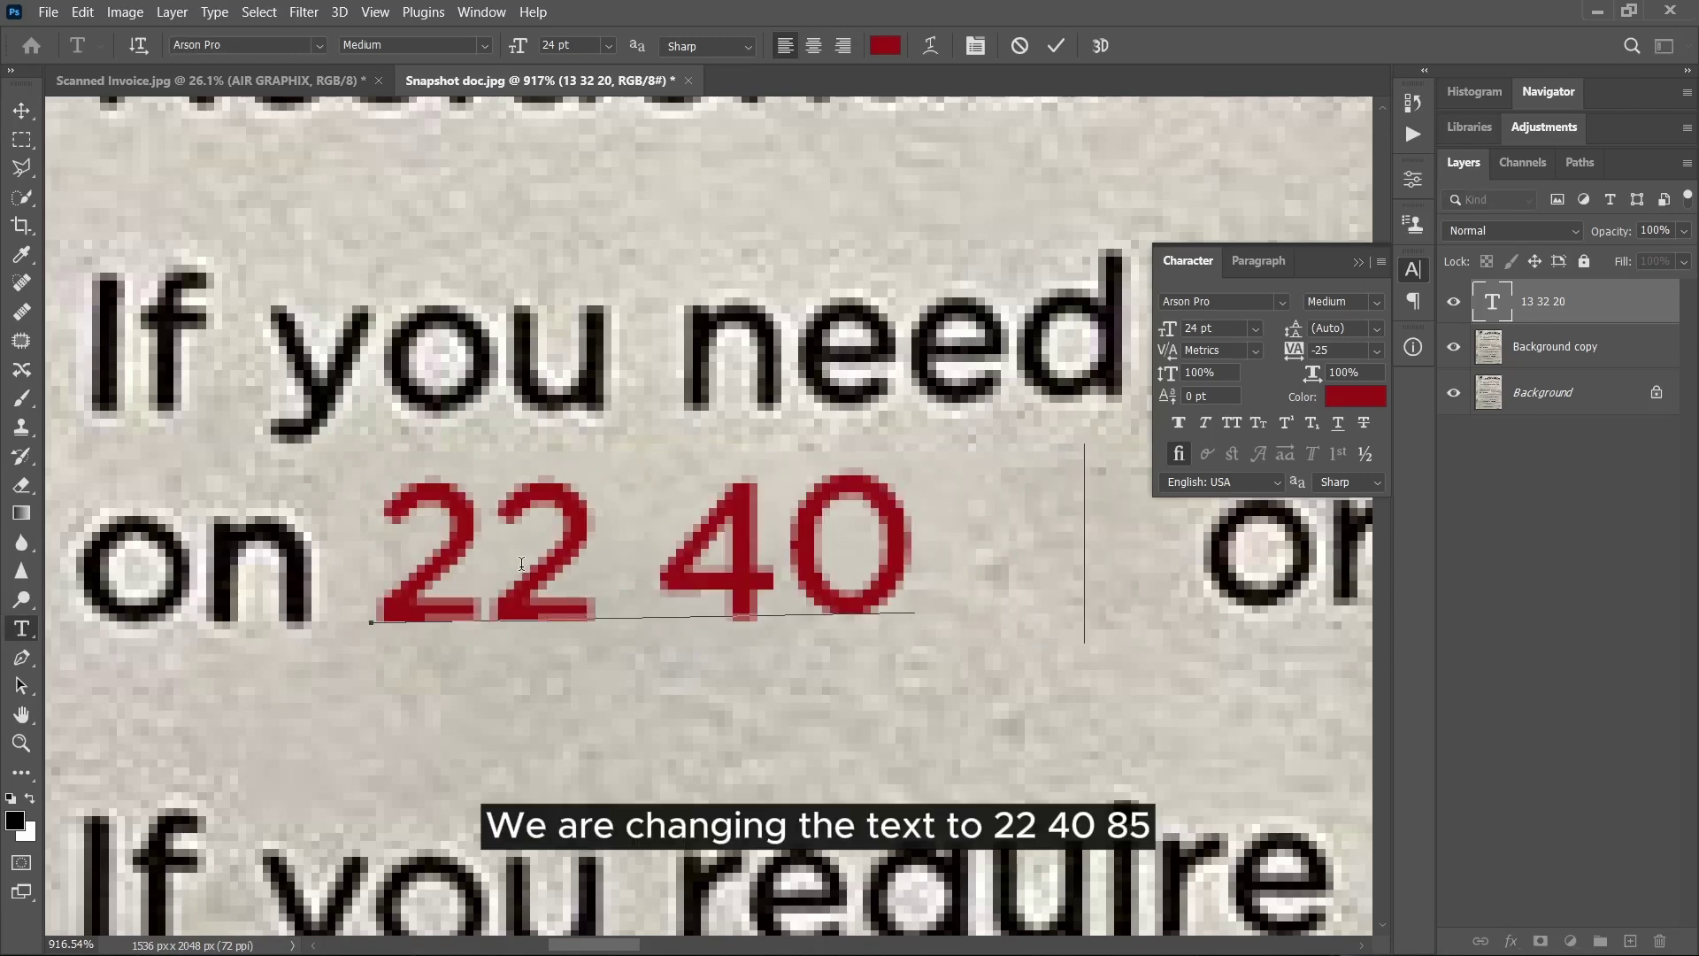
text( 85)
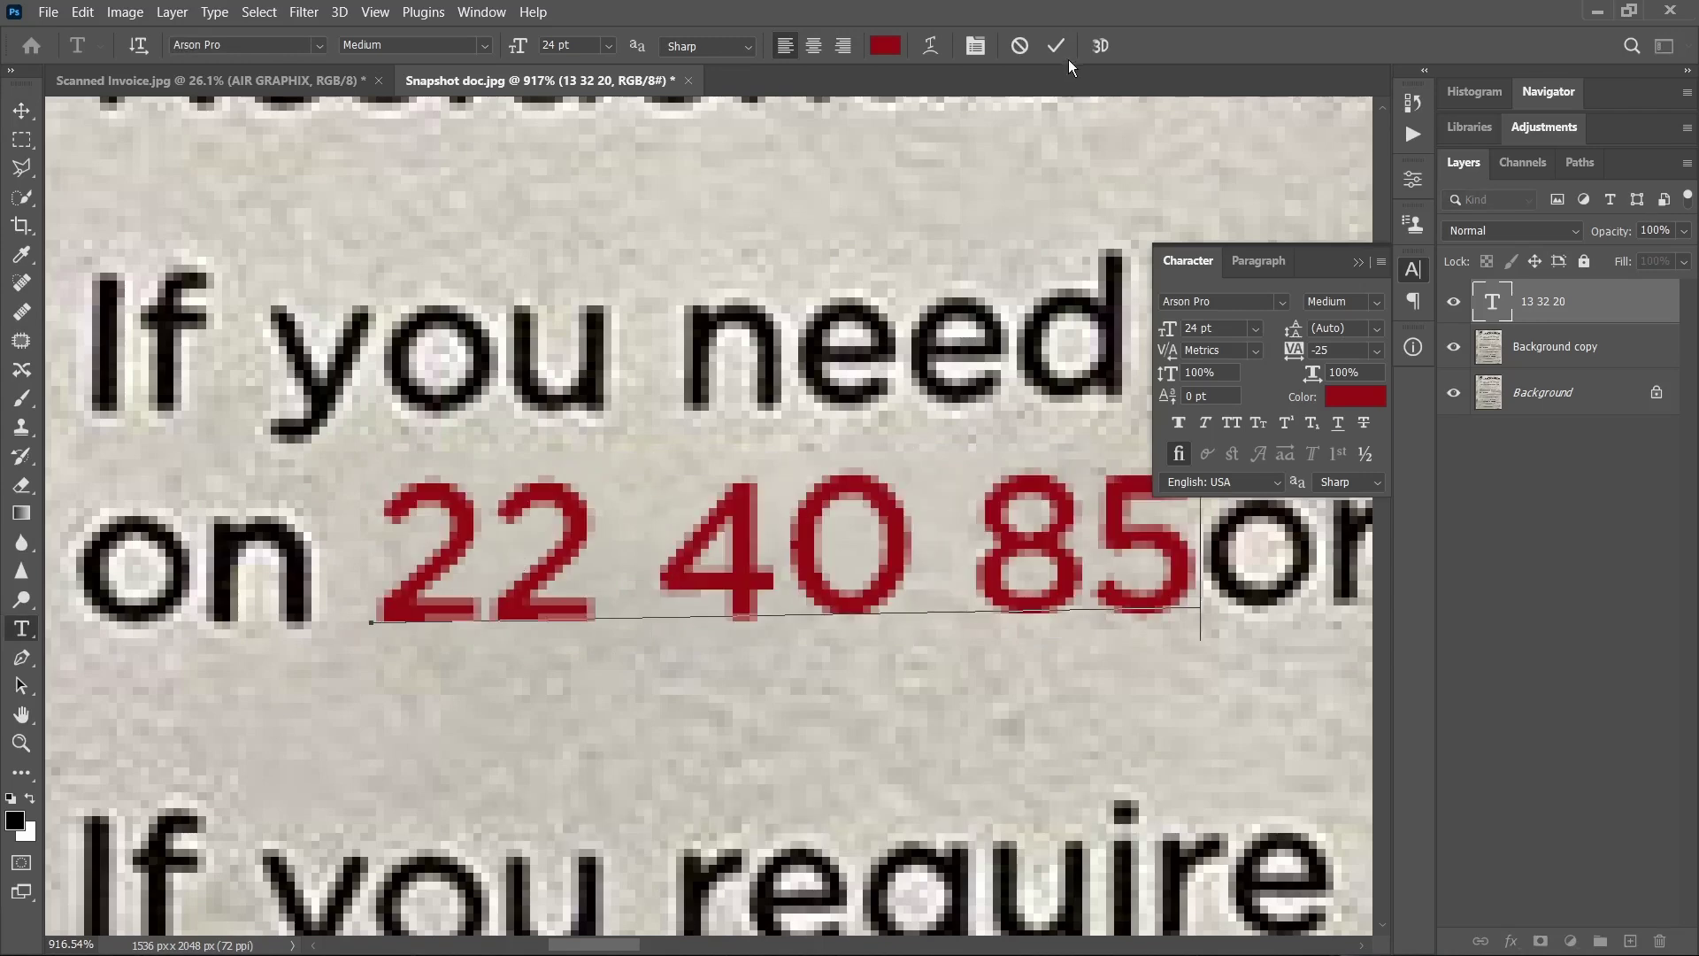
key(ctrl+Return)
scroll(1016, 619, up, 3)
Set the red 22 40 85 text's tracking to -50 and bring up its Color Picker.
key(v)
scroll(1018, 677, right, 3)
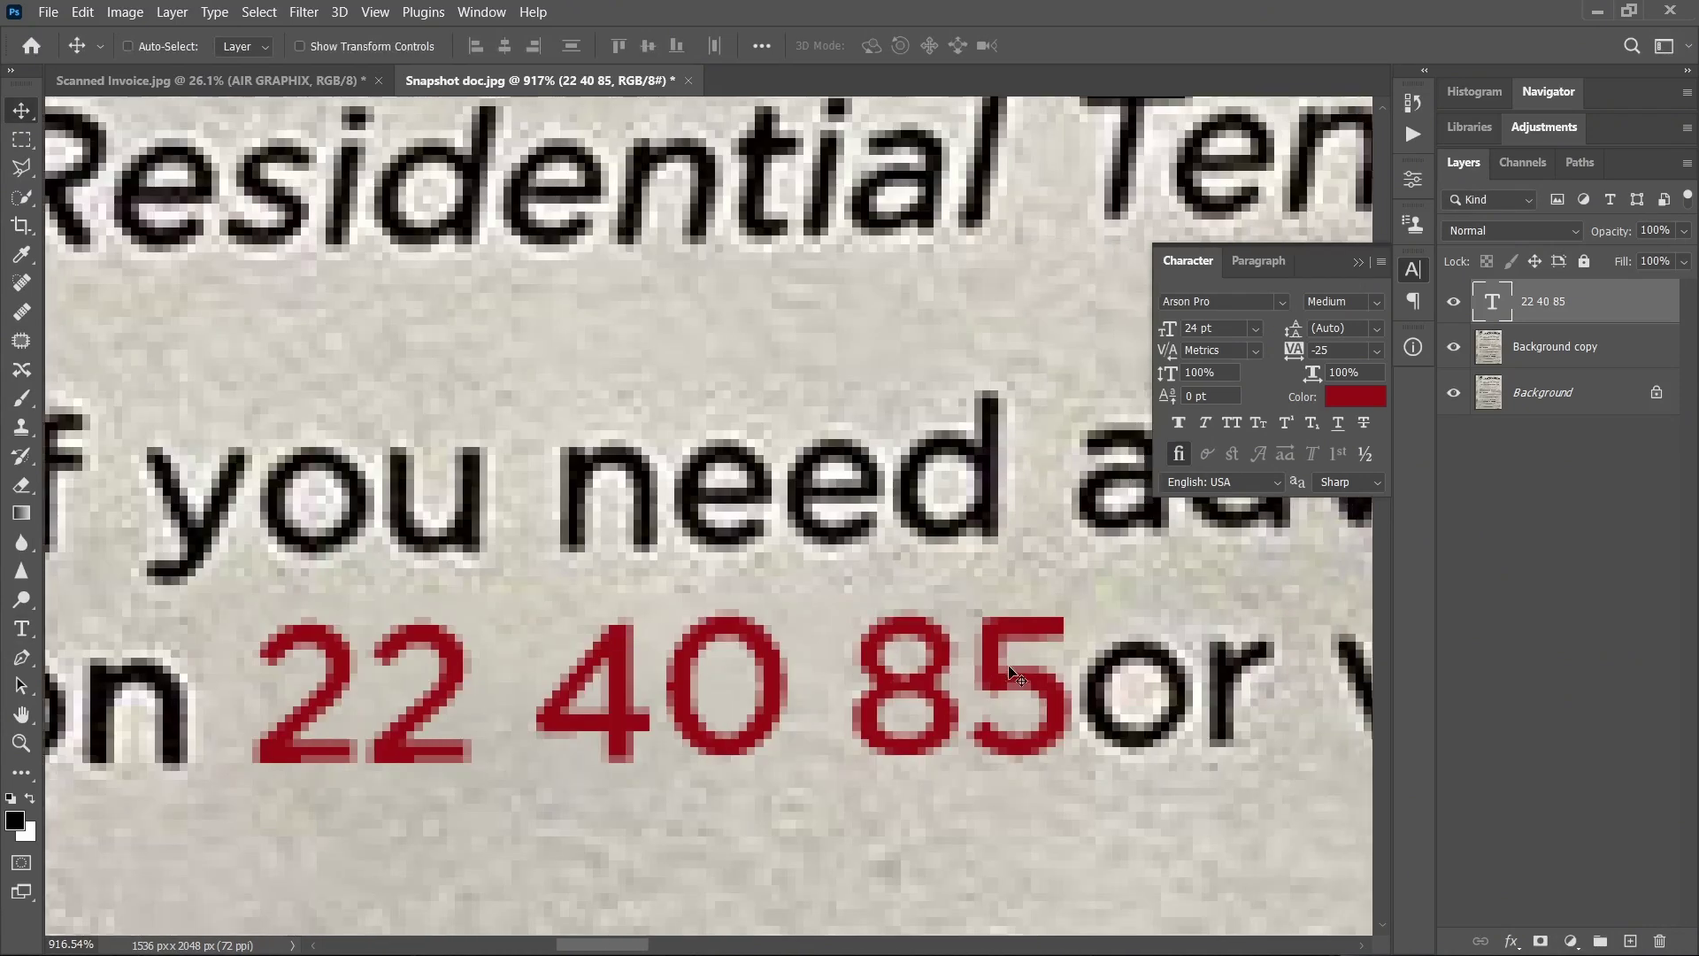
scroll(1033, 679, down, 3)
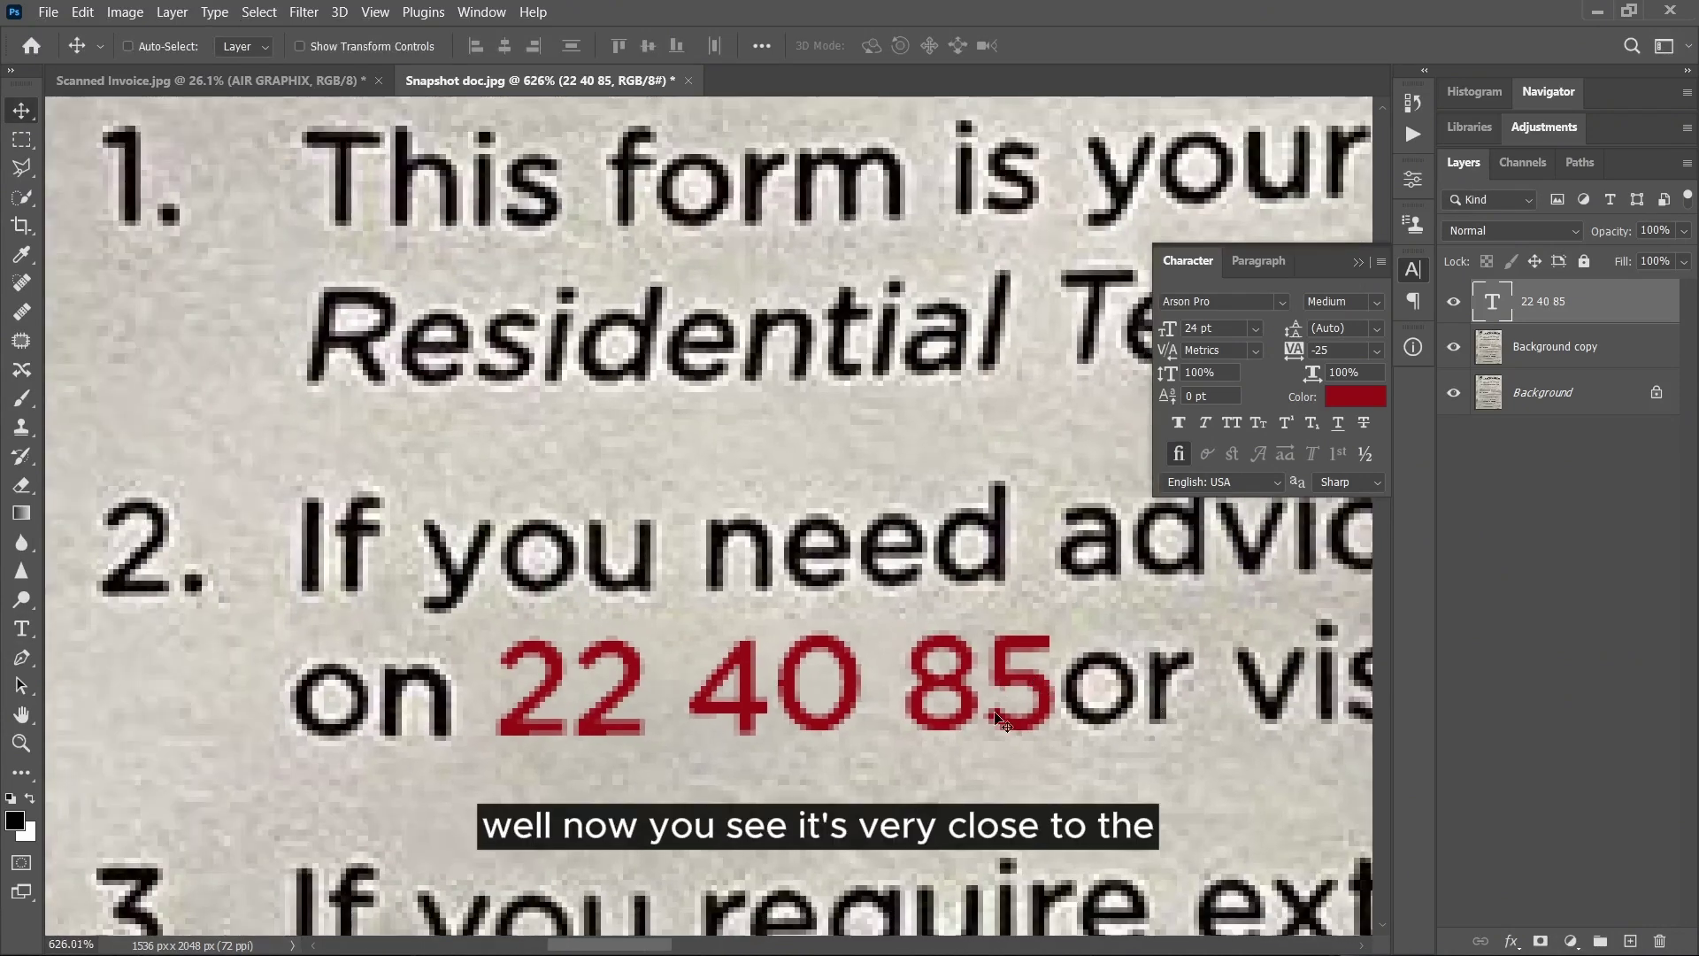
click(1374, 349)
click(1374, 405)
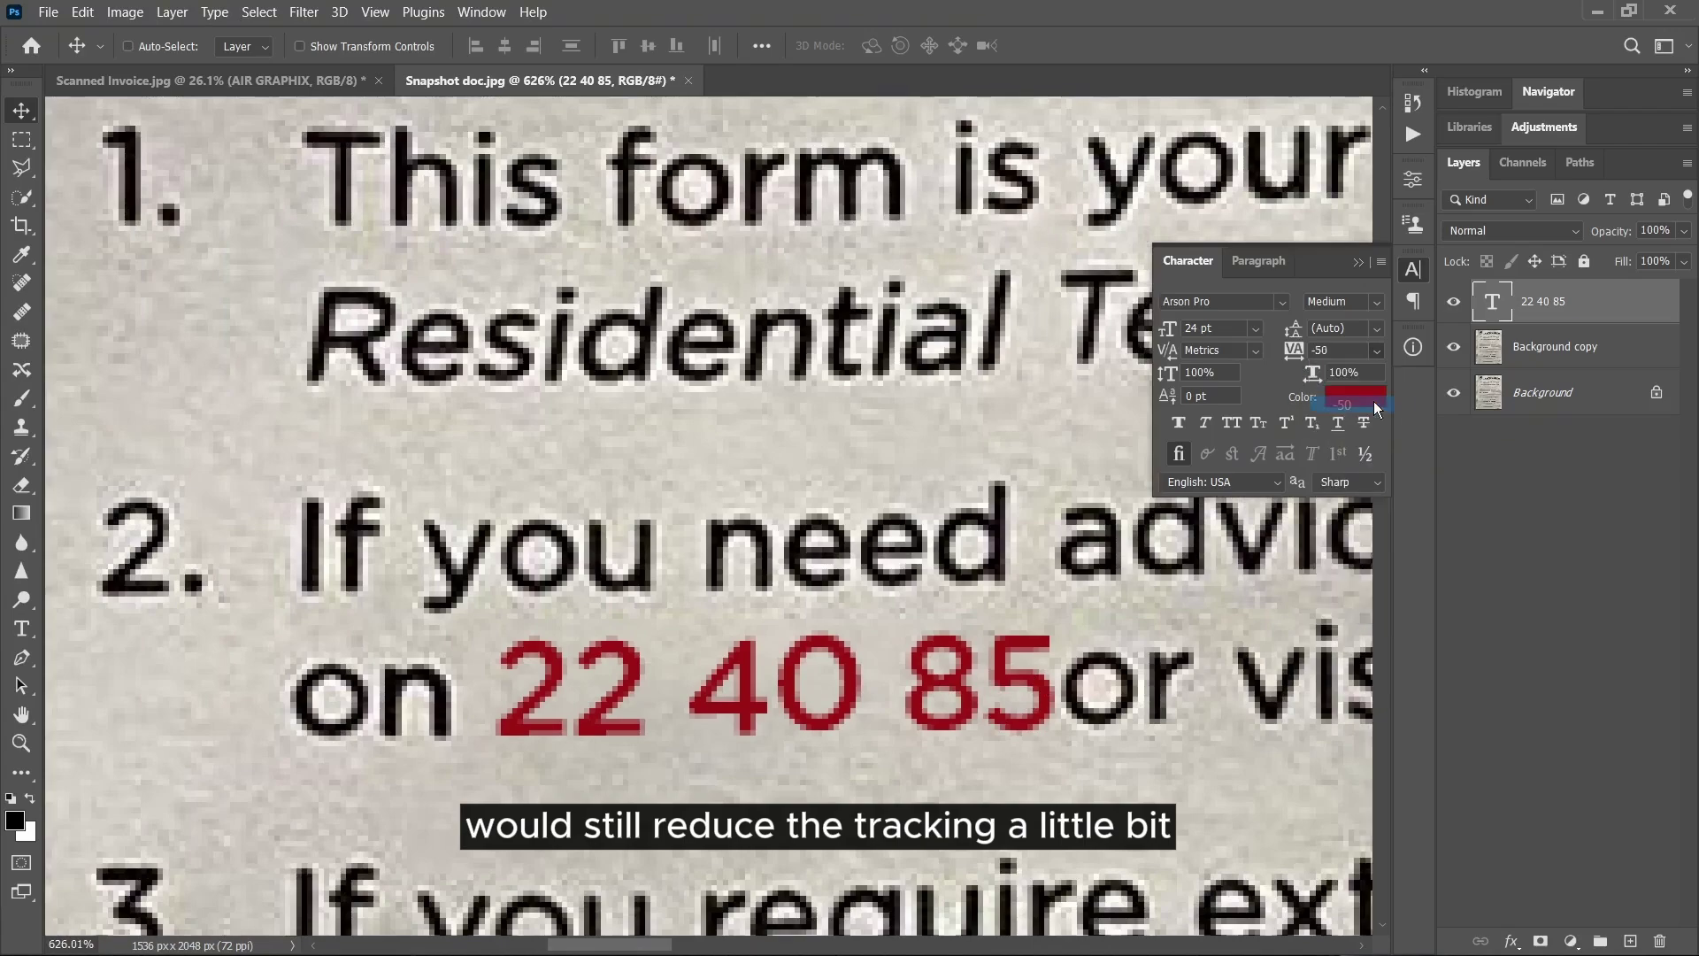
scroll(974, 682, down, 5)
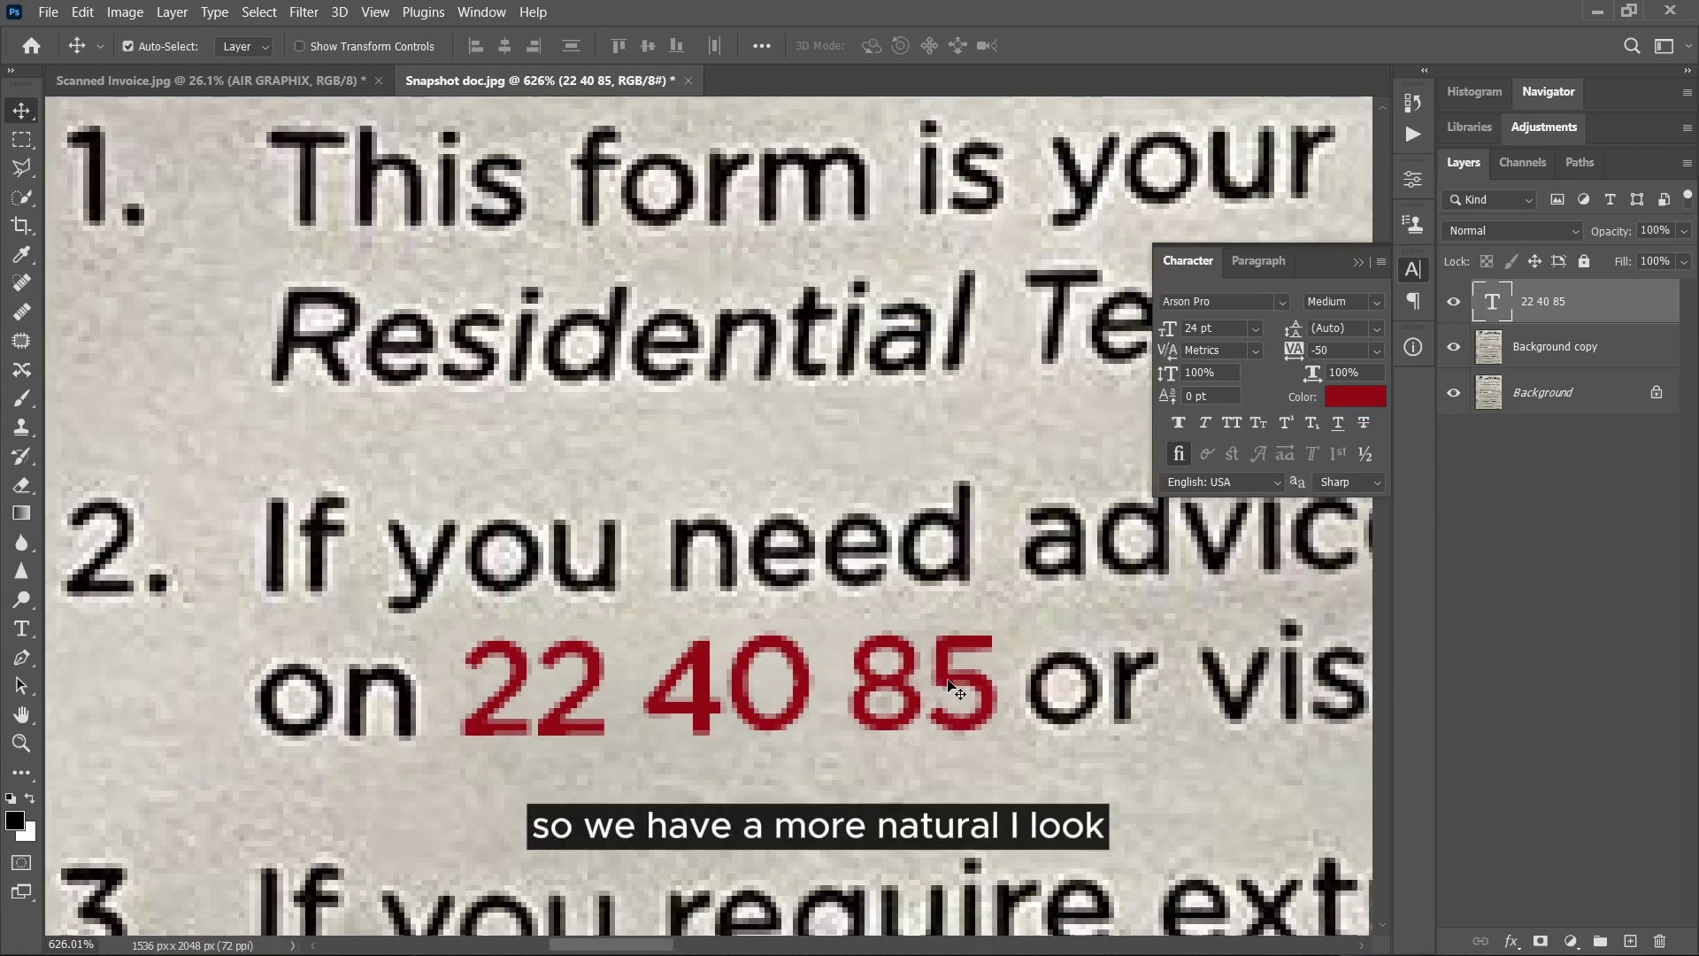
scroll(951, 695, down, 2)
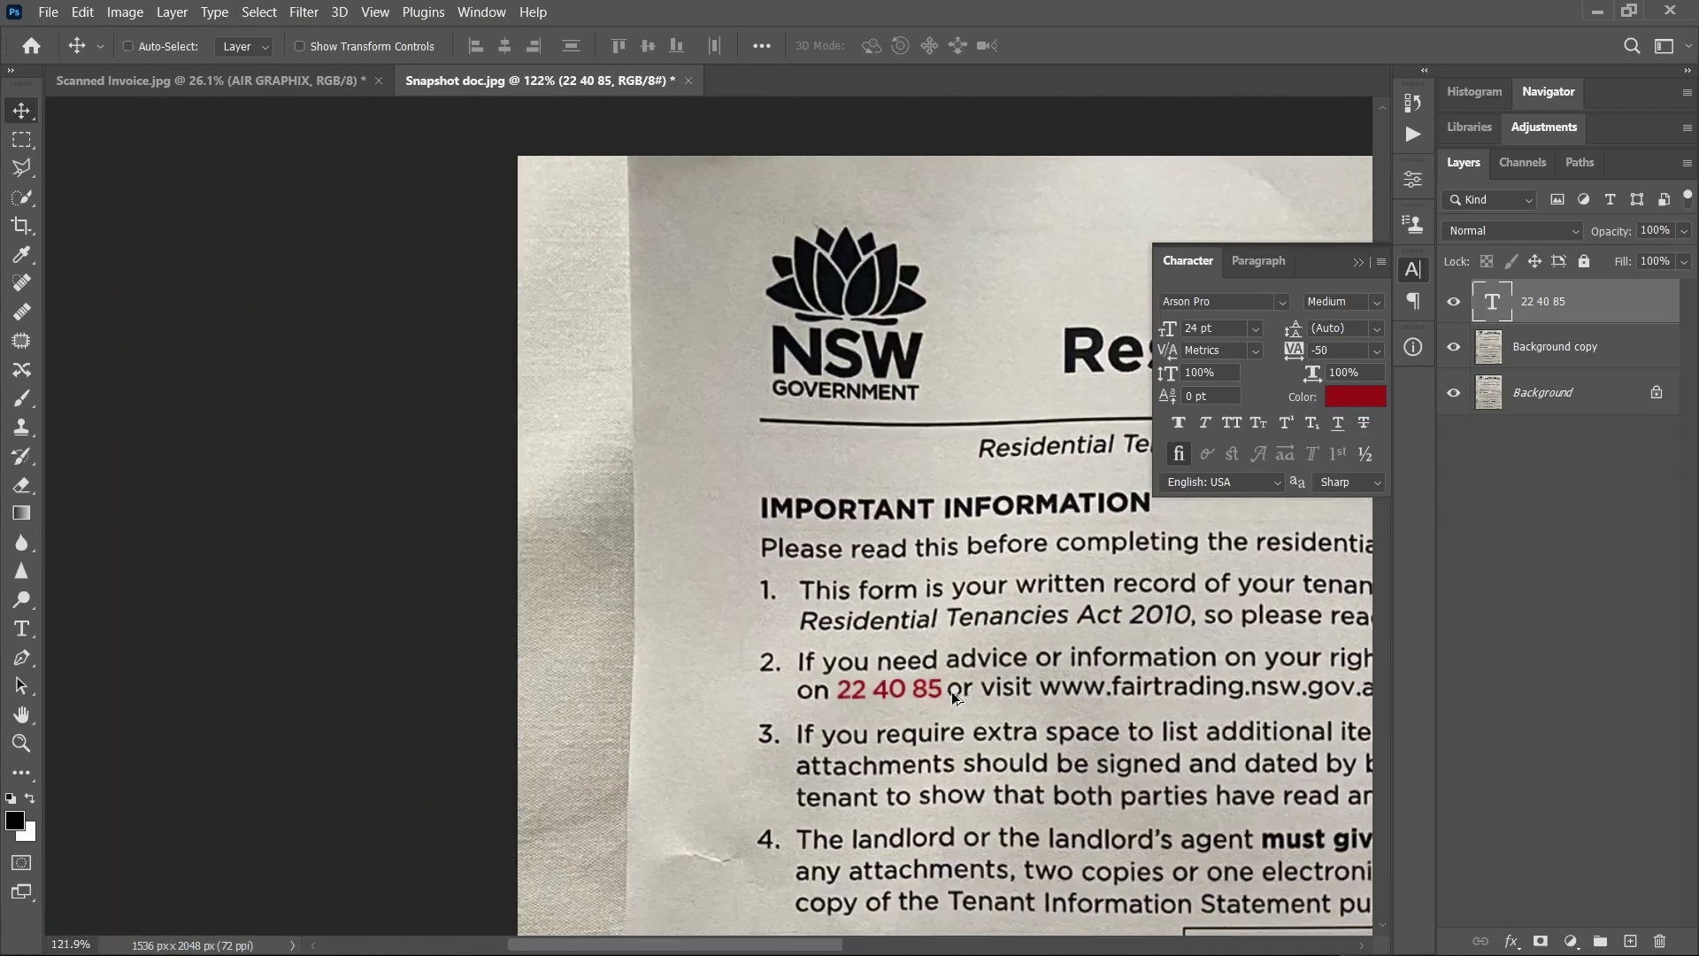
scroll(938, 697, up, 6)
scroll(925, 699, down, 2)
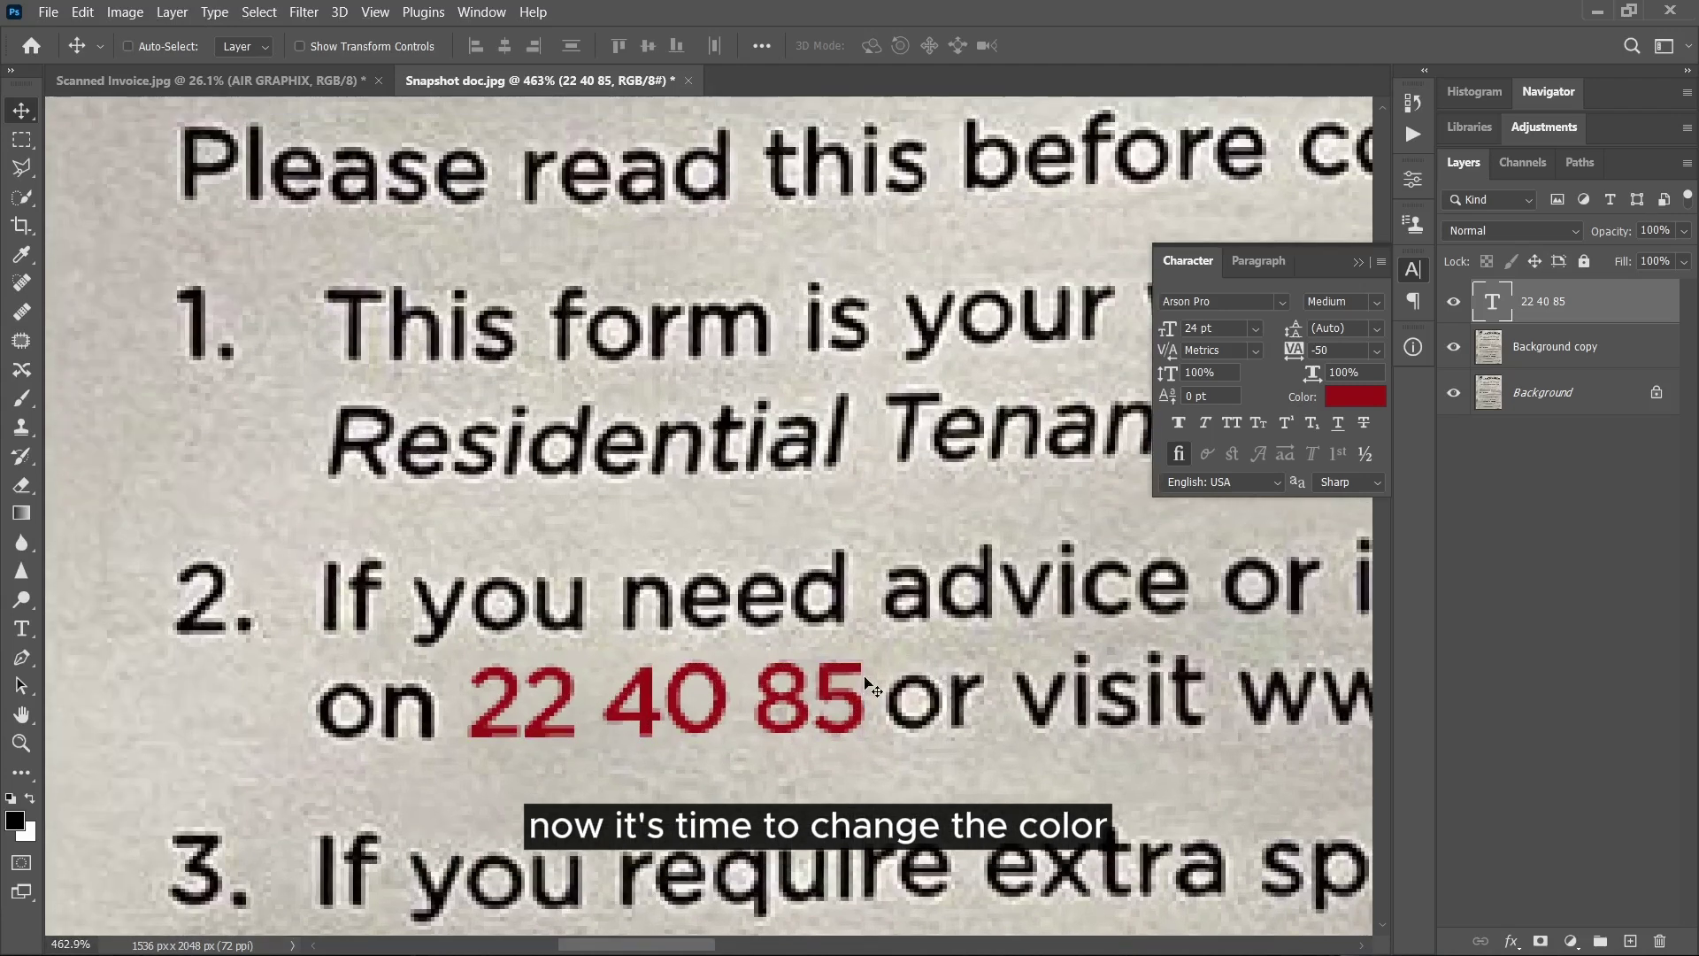
scroll(865, 691, up, 3)
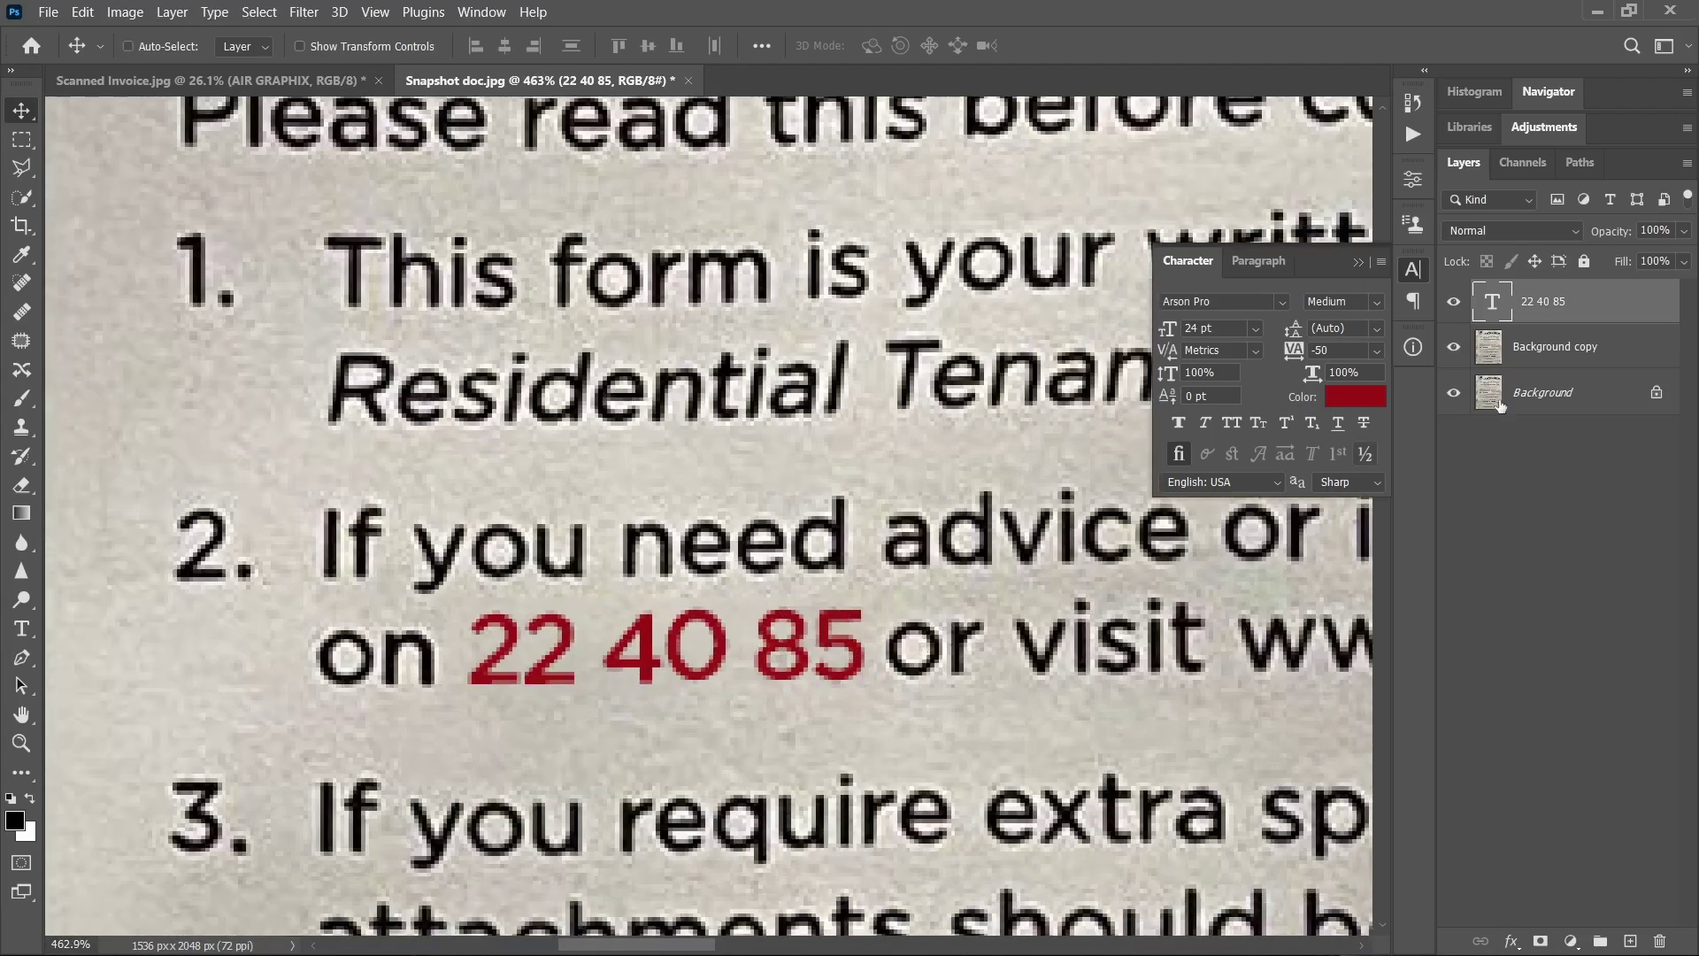
click(1361, 398)
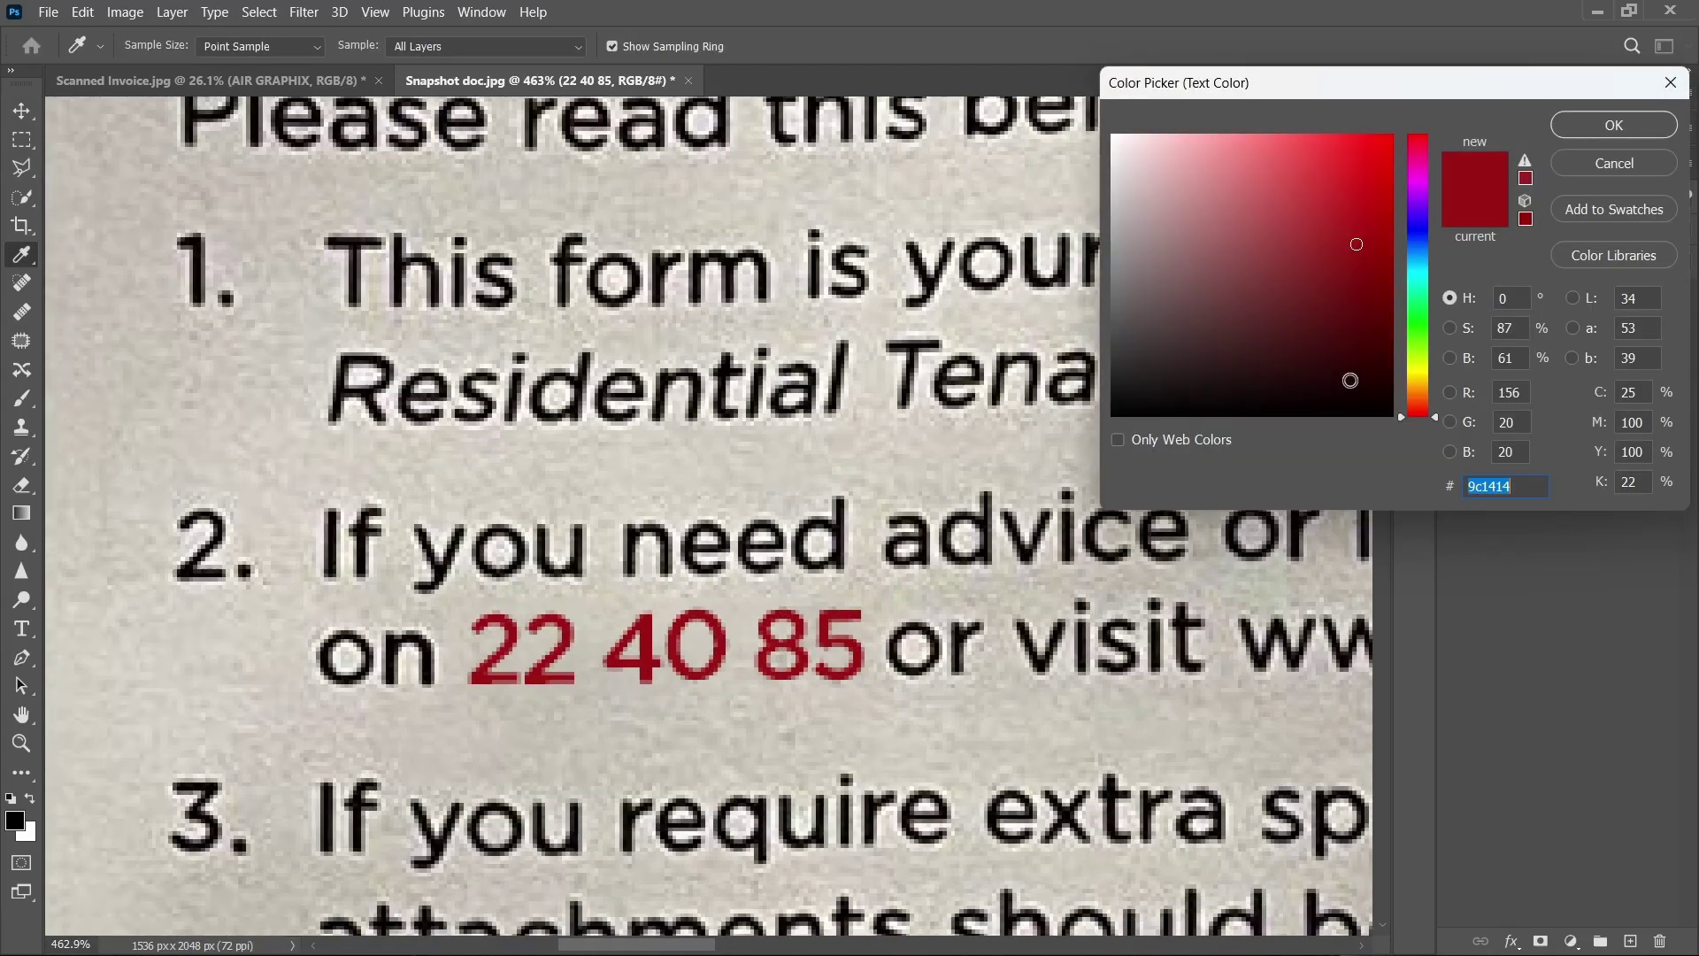
click(431, 656)
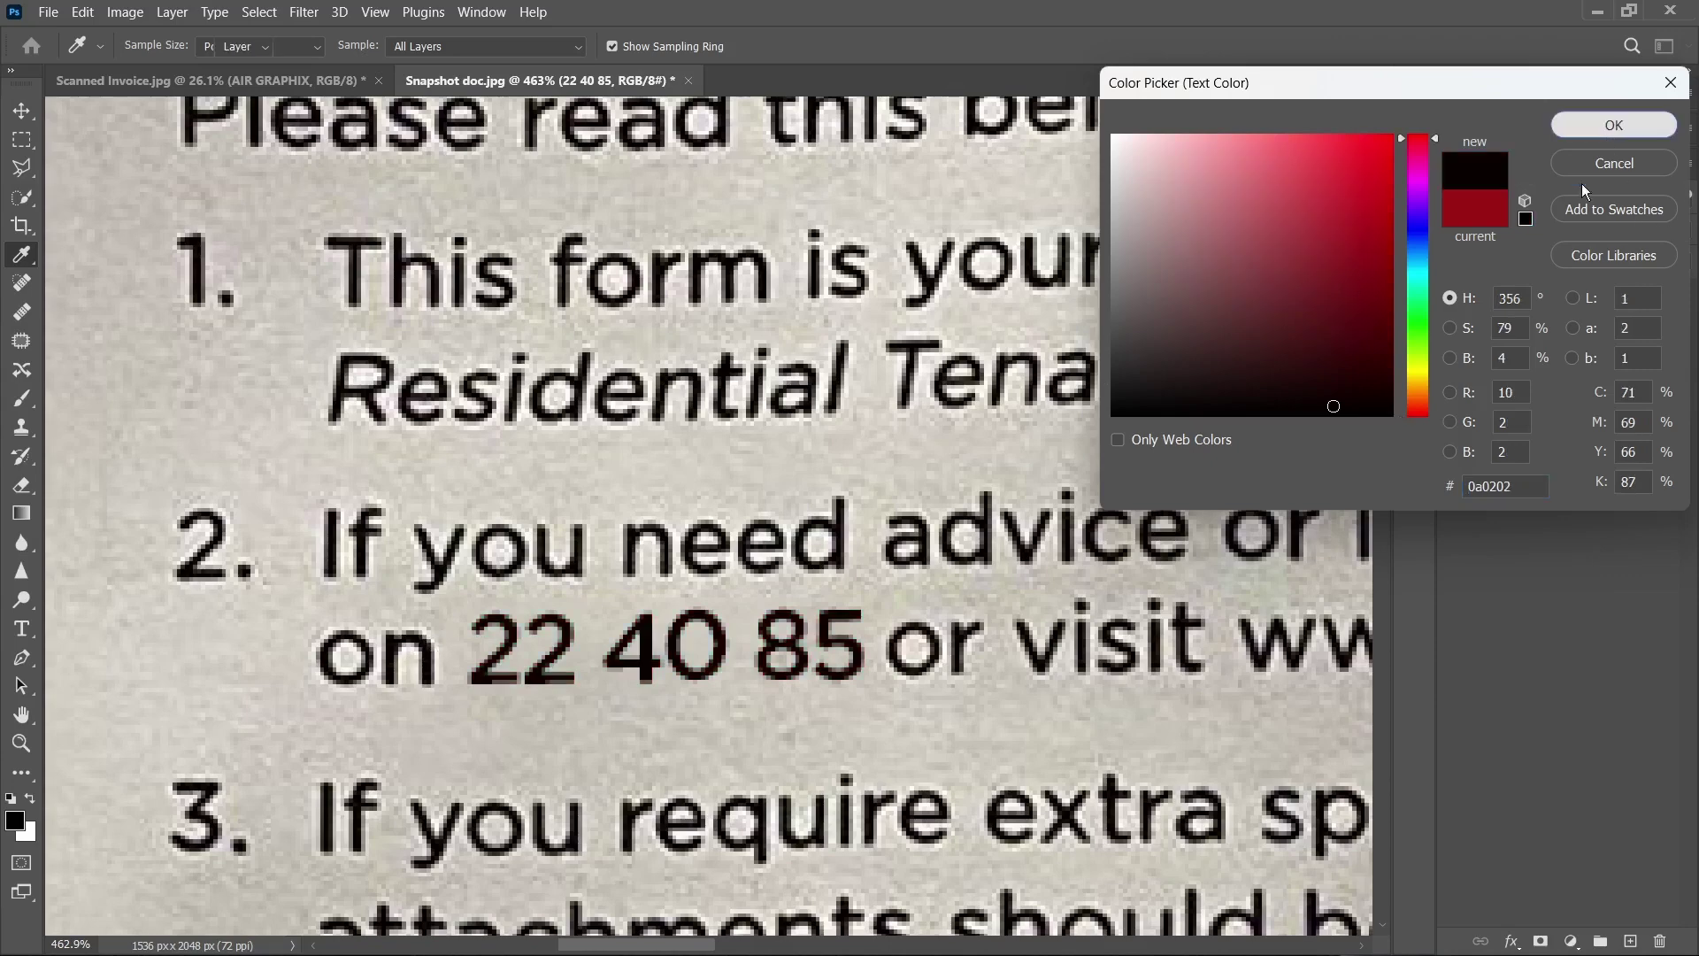
click(1614, 124)
scroll(715, 637, down, 6)
key(v)
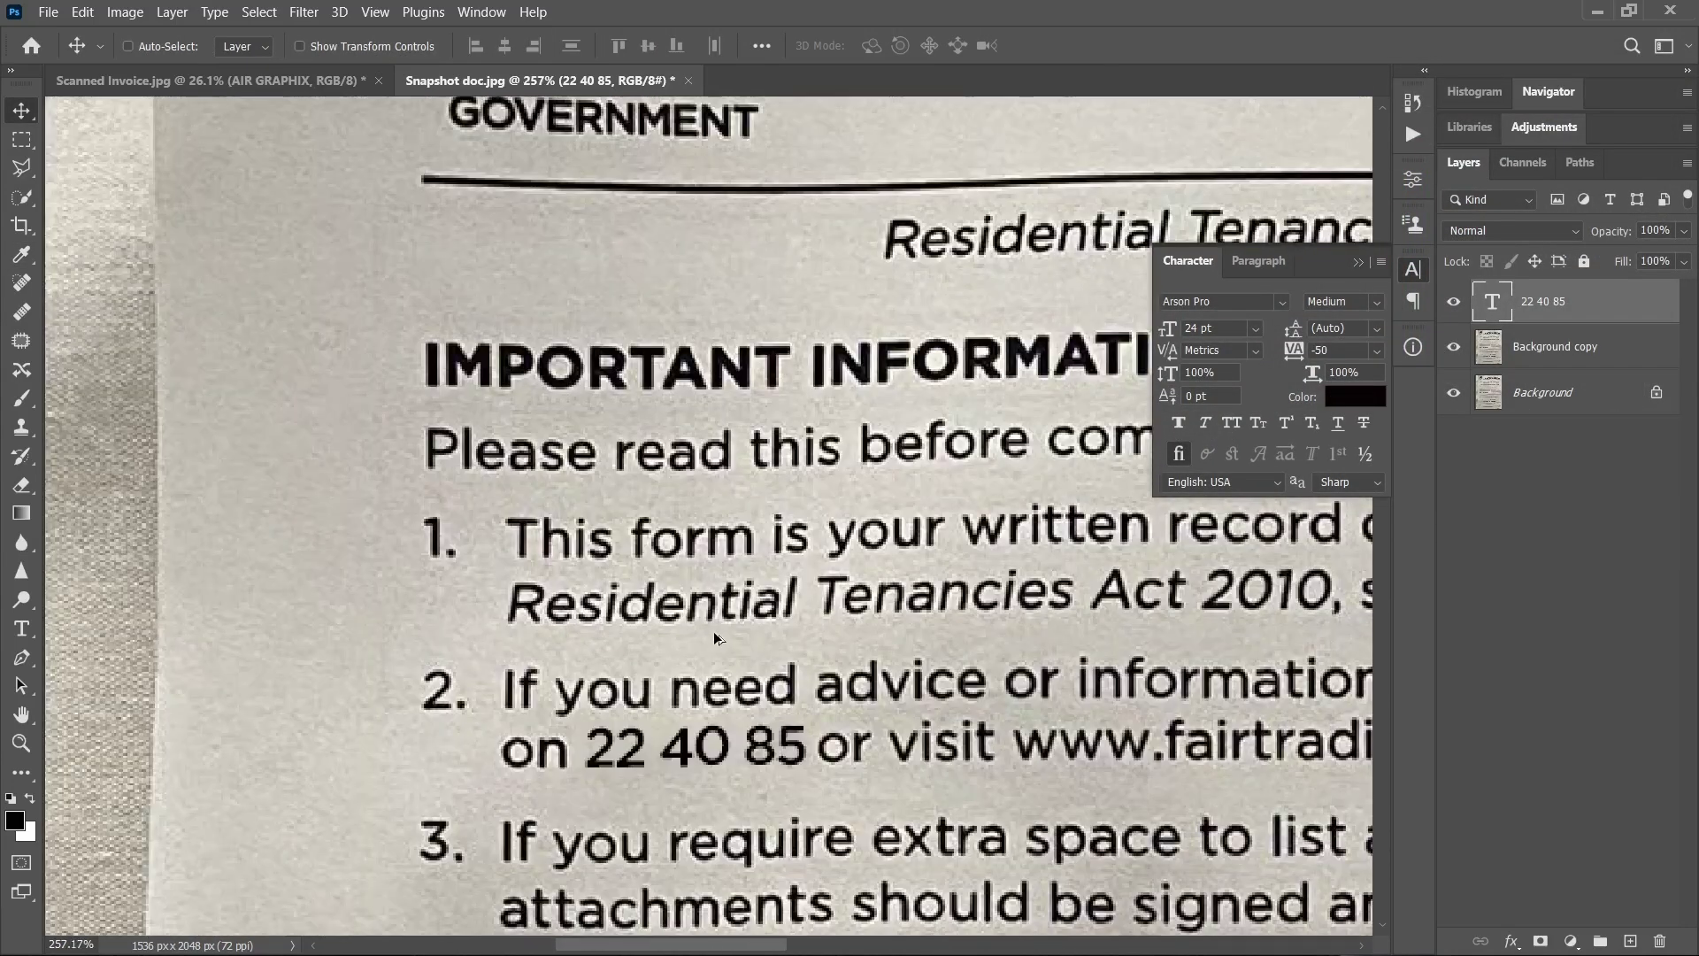
scroll(716, 637, down, 4)
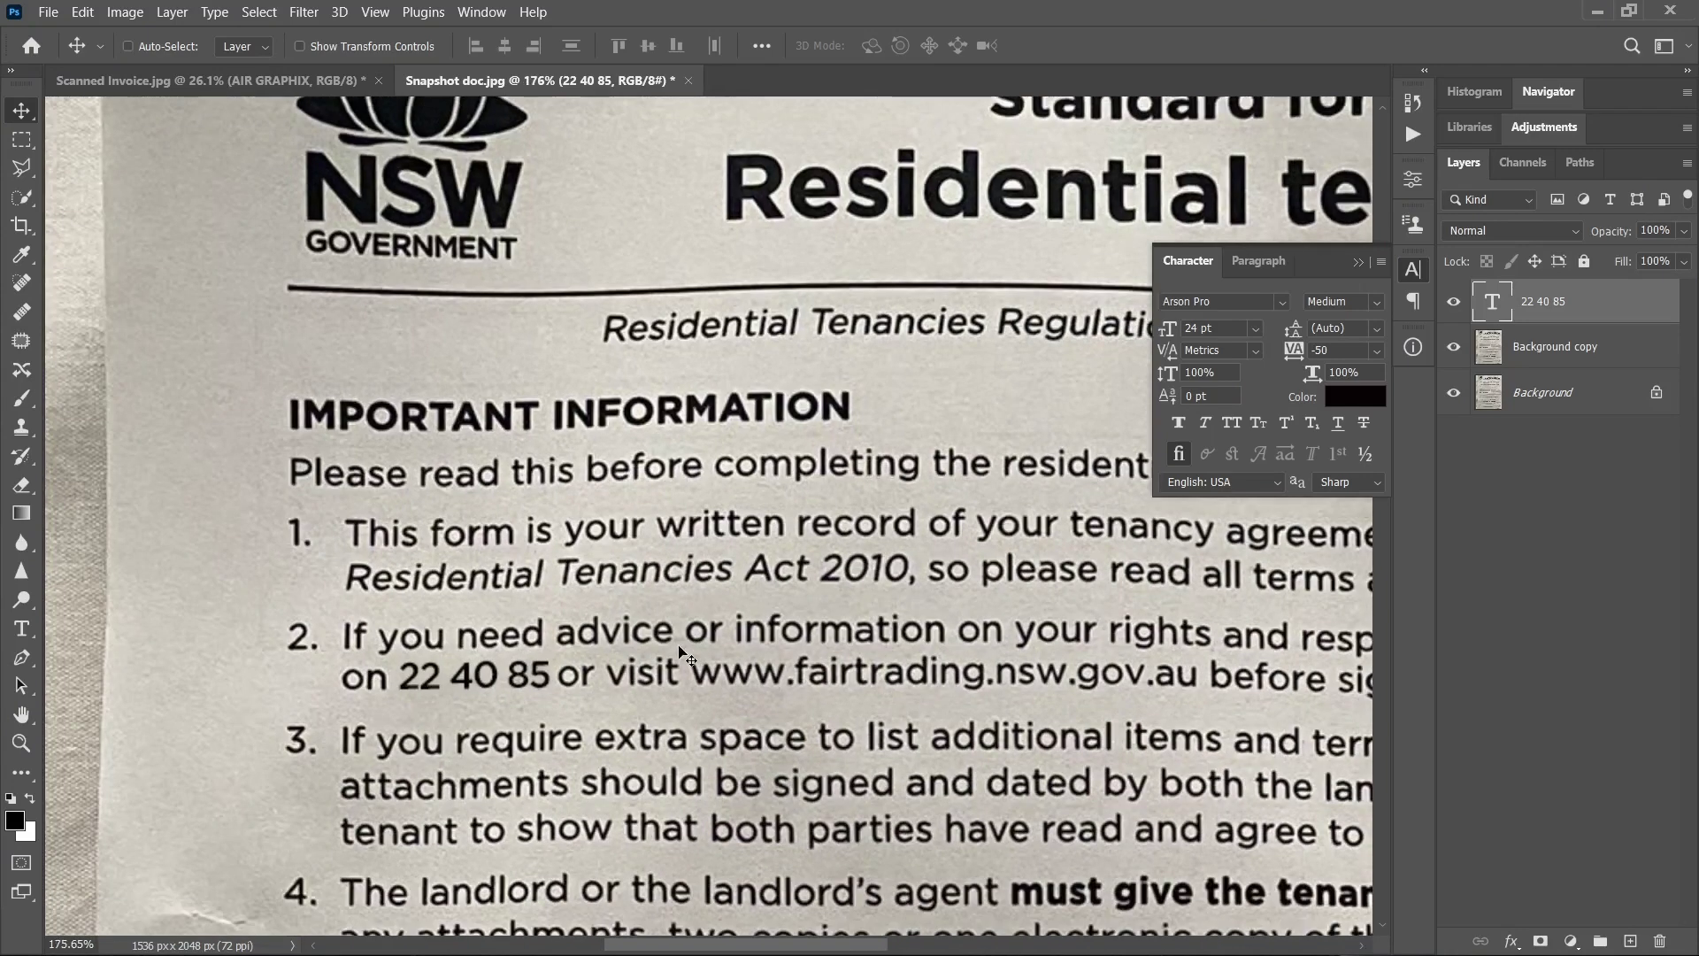
scroll(681, 654, down, 3)
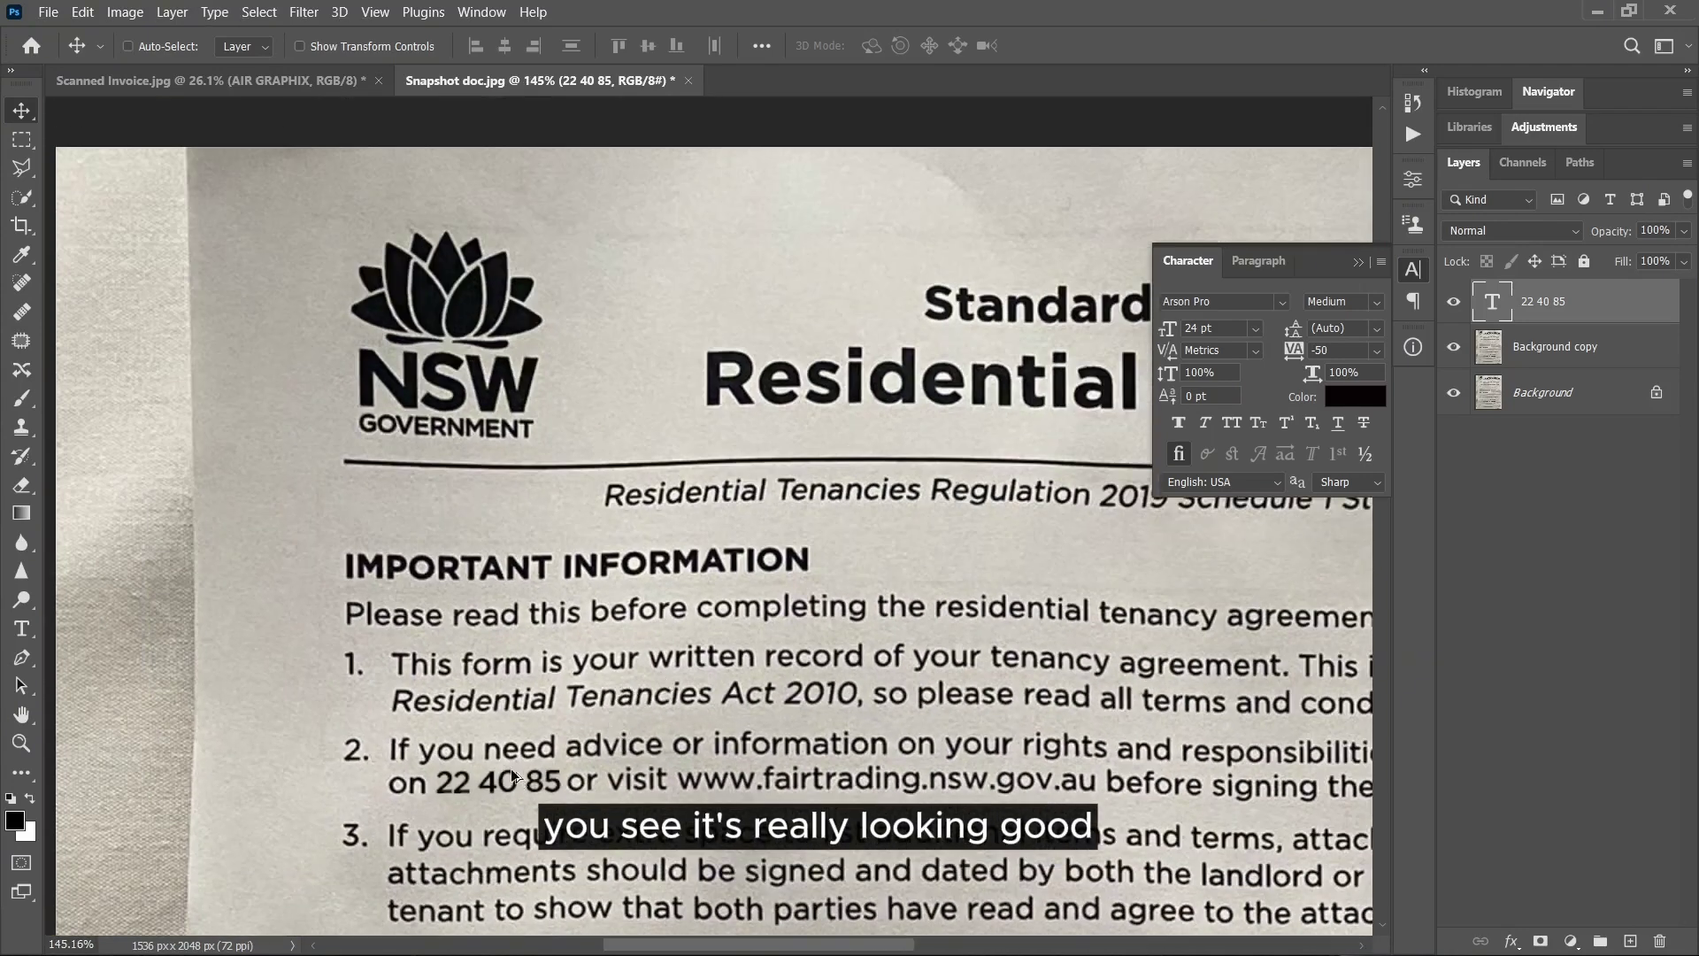
scroll(534, 787, down, 1)
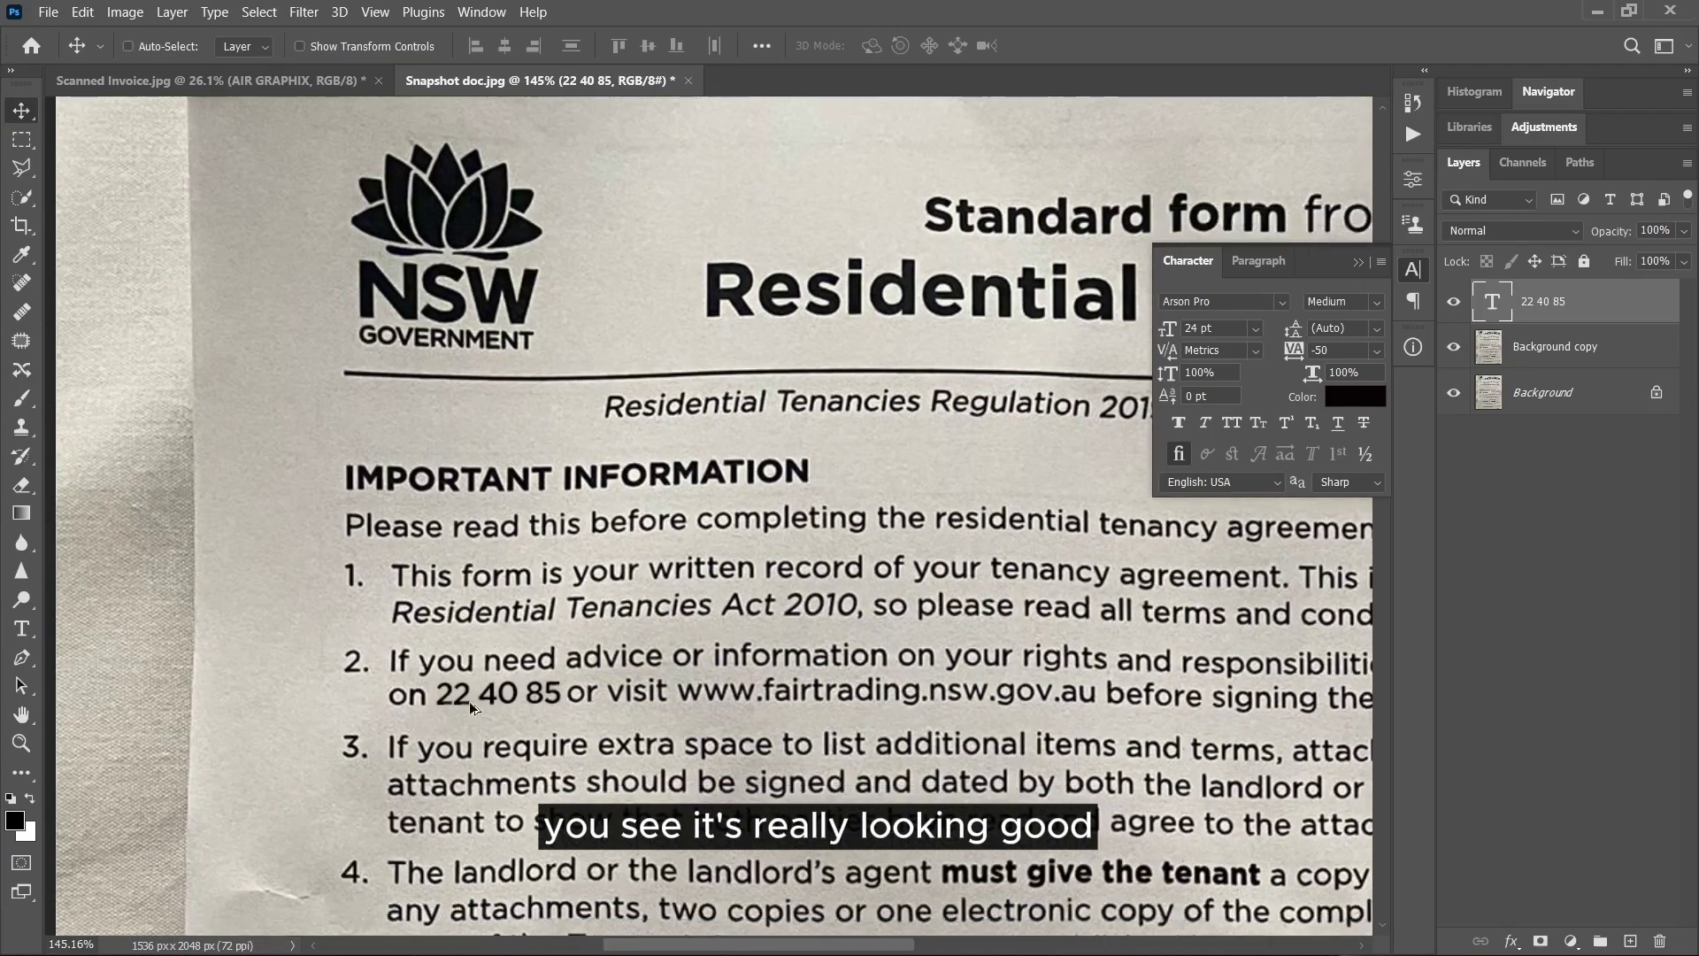
scroll(523, 717, up, 5)
scroll(522, 699, down, 1)
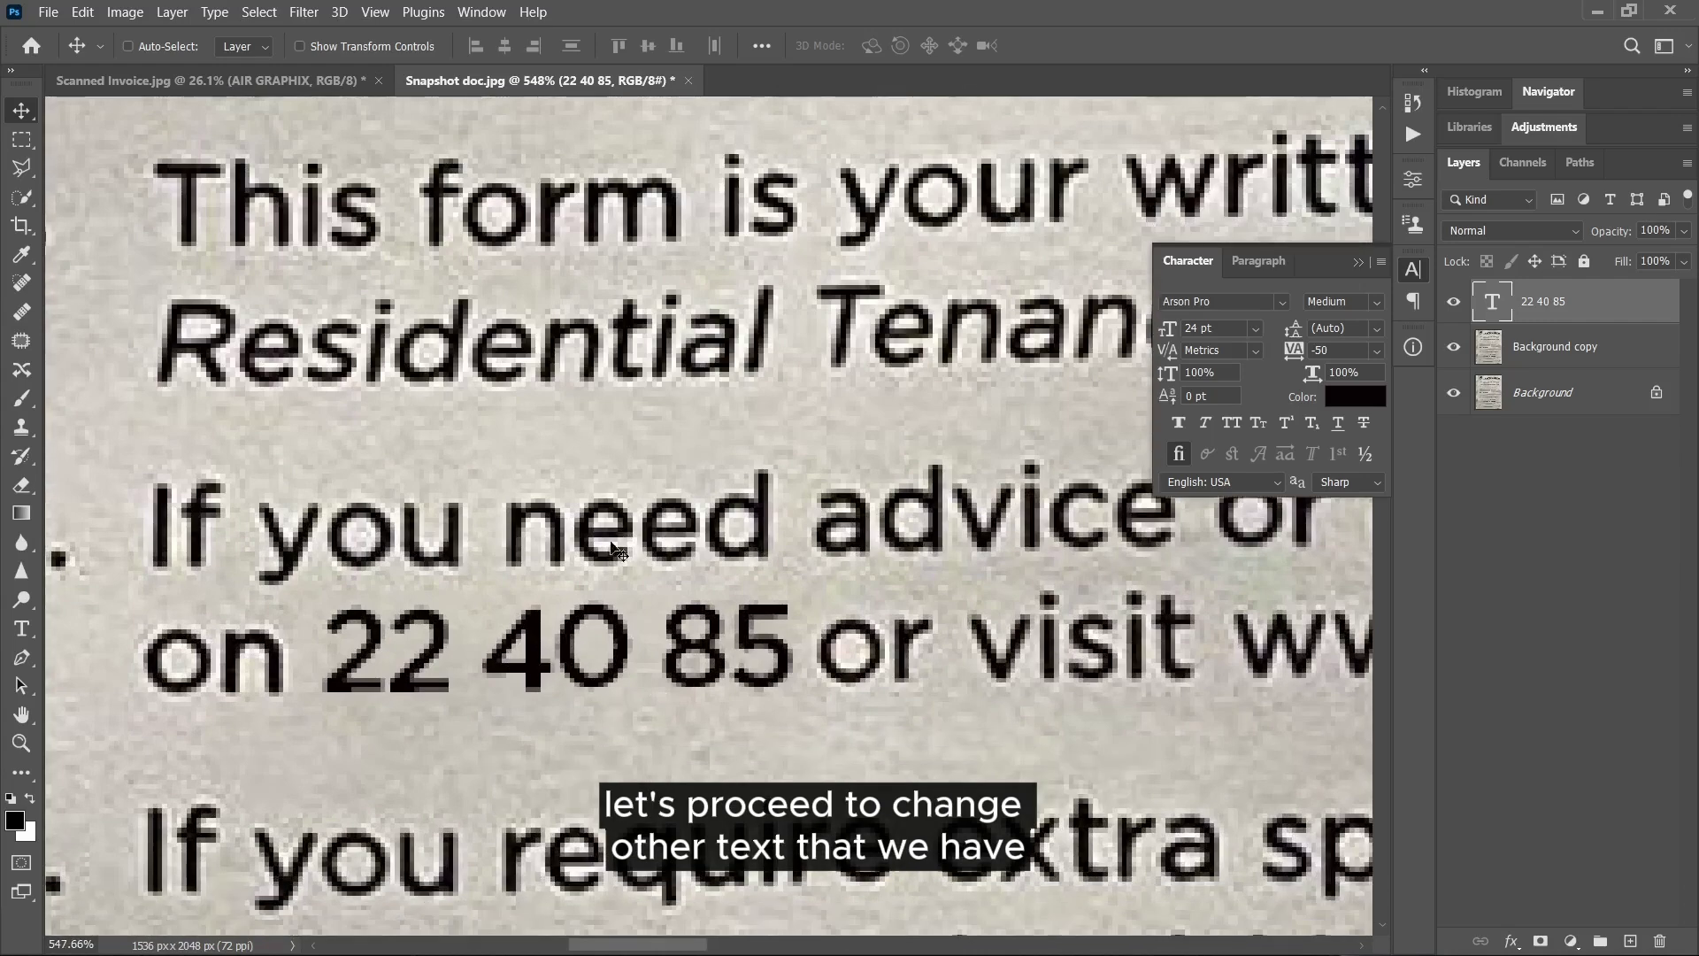
scroll(708, 650, down, 5)
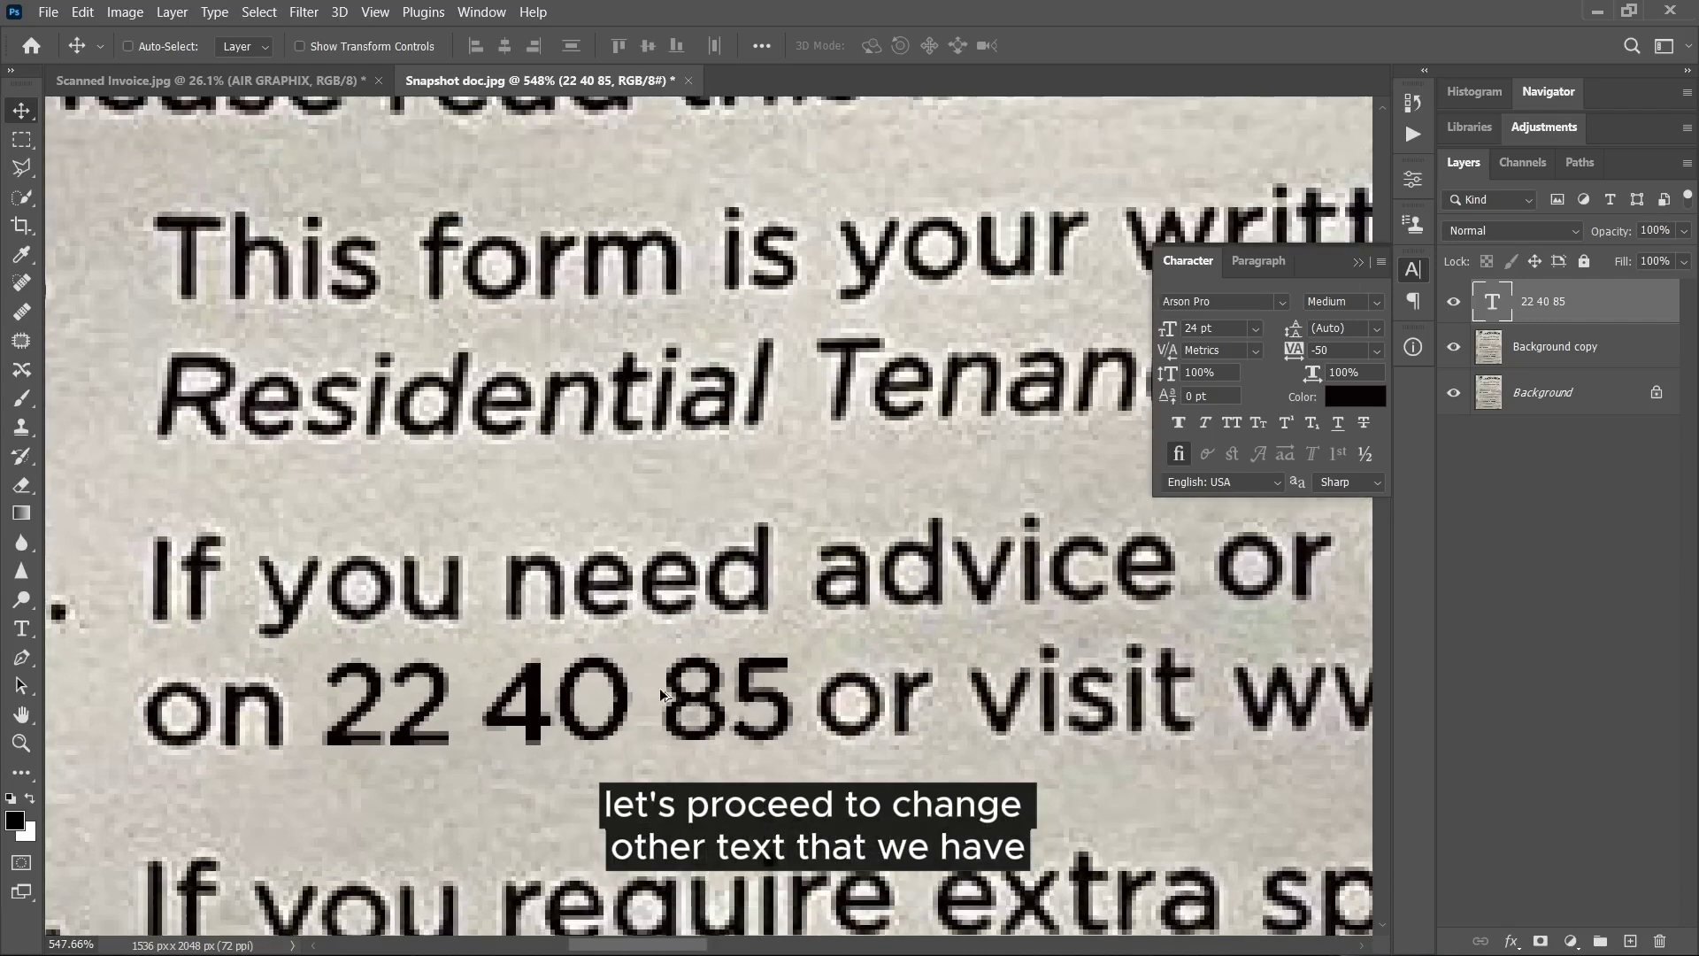
scroll(591, 704, down, 3)
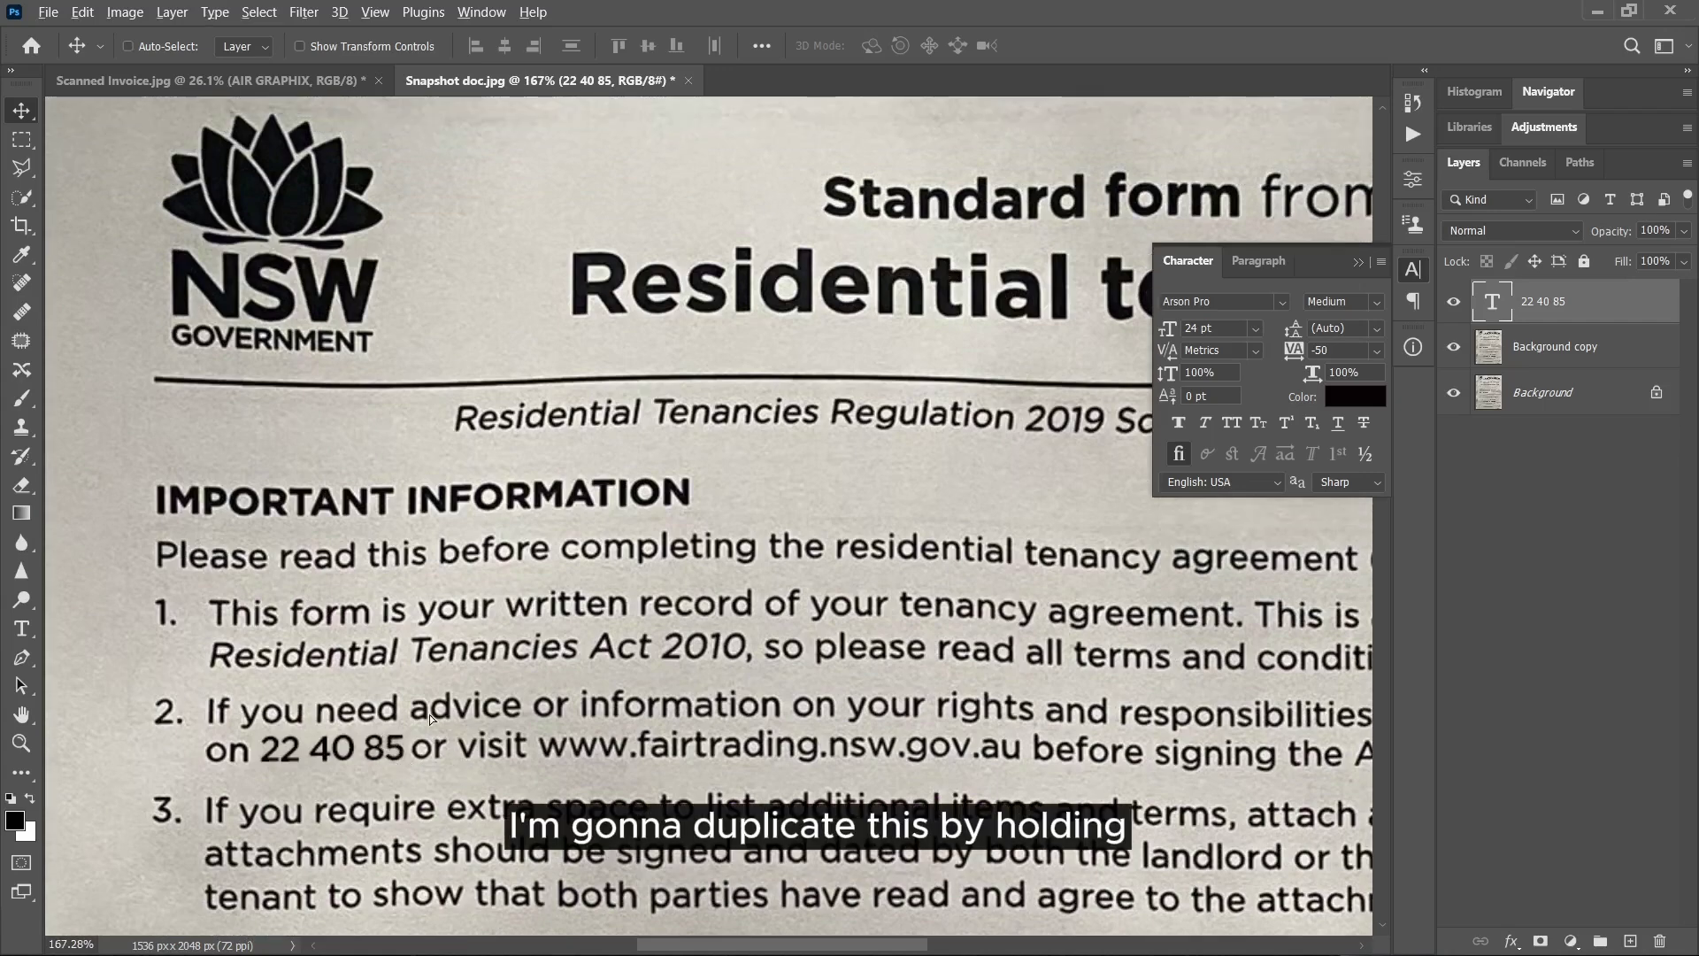
Duplicate the 22 40 85 text layer and move the copy near the year 2019.
drag(431, 719, 1073, 478)
scroll(910, 478, up, 10)
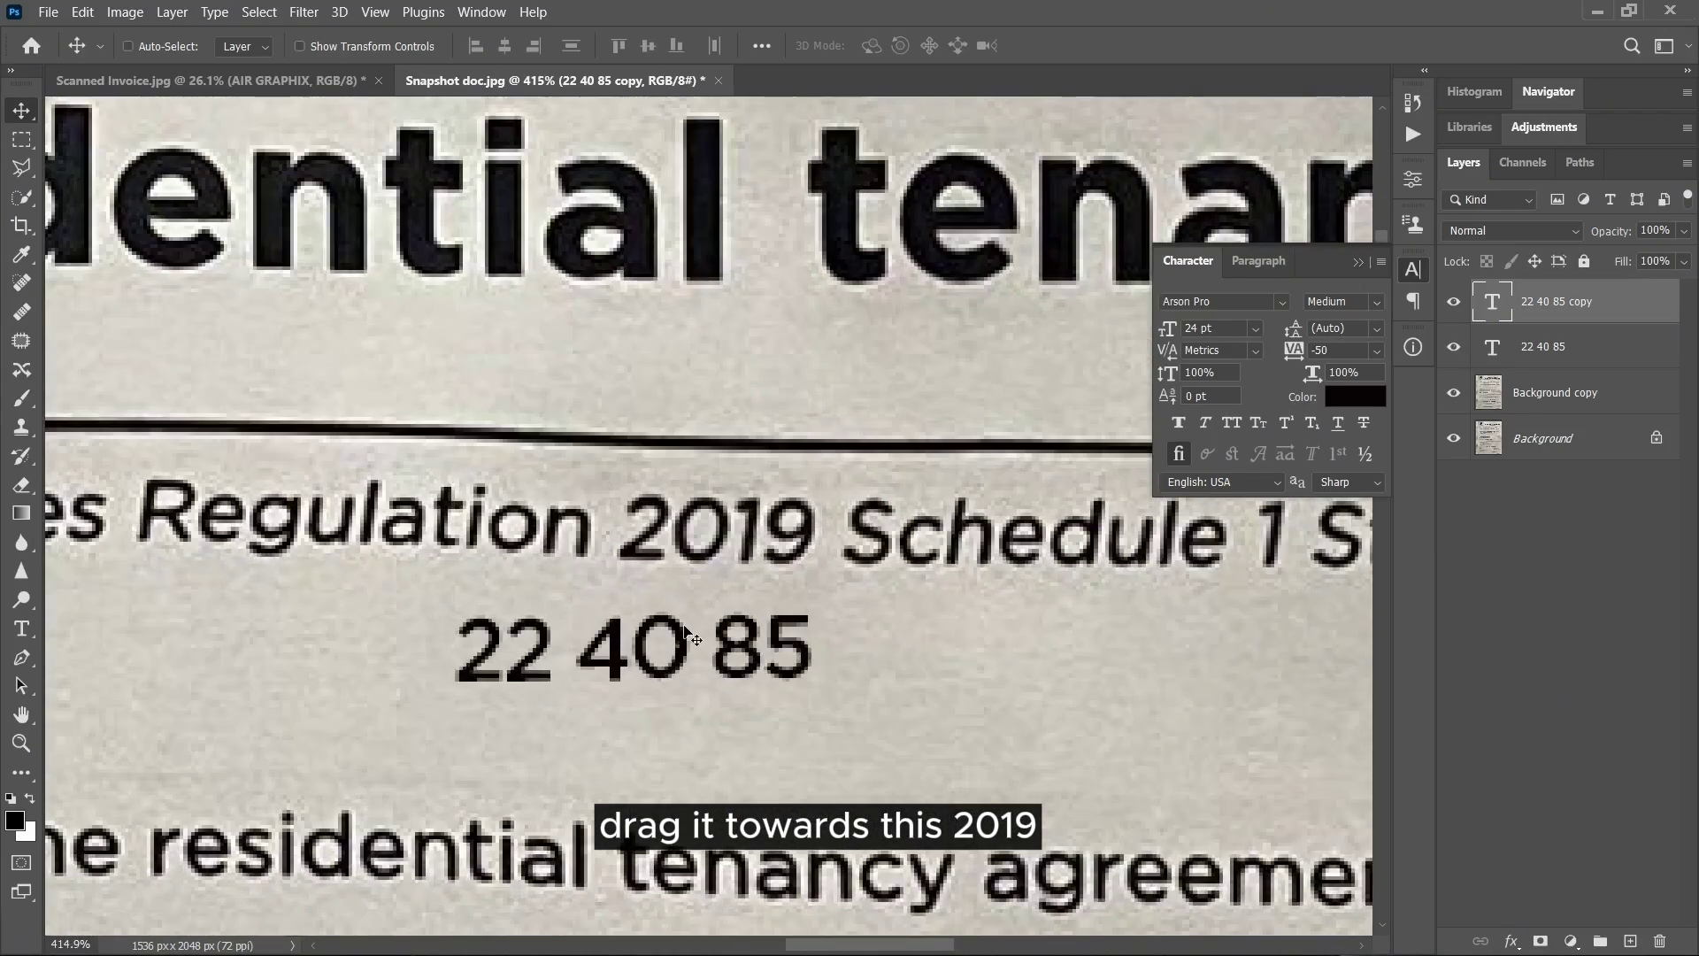
scroll(686, 632, up, 1)
drag(682, 672, 791, 673)
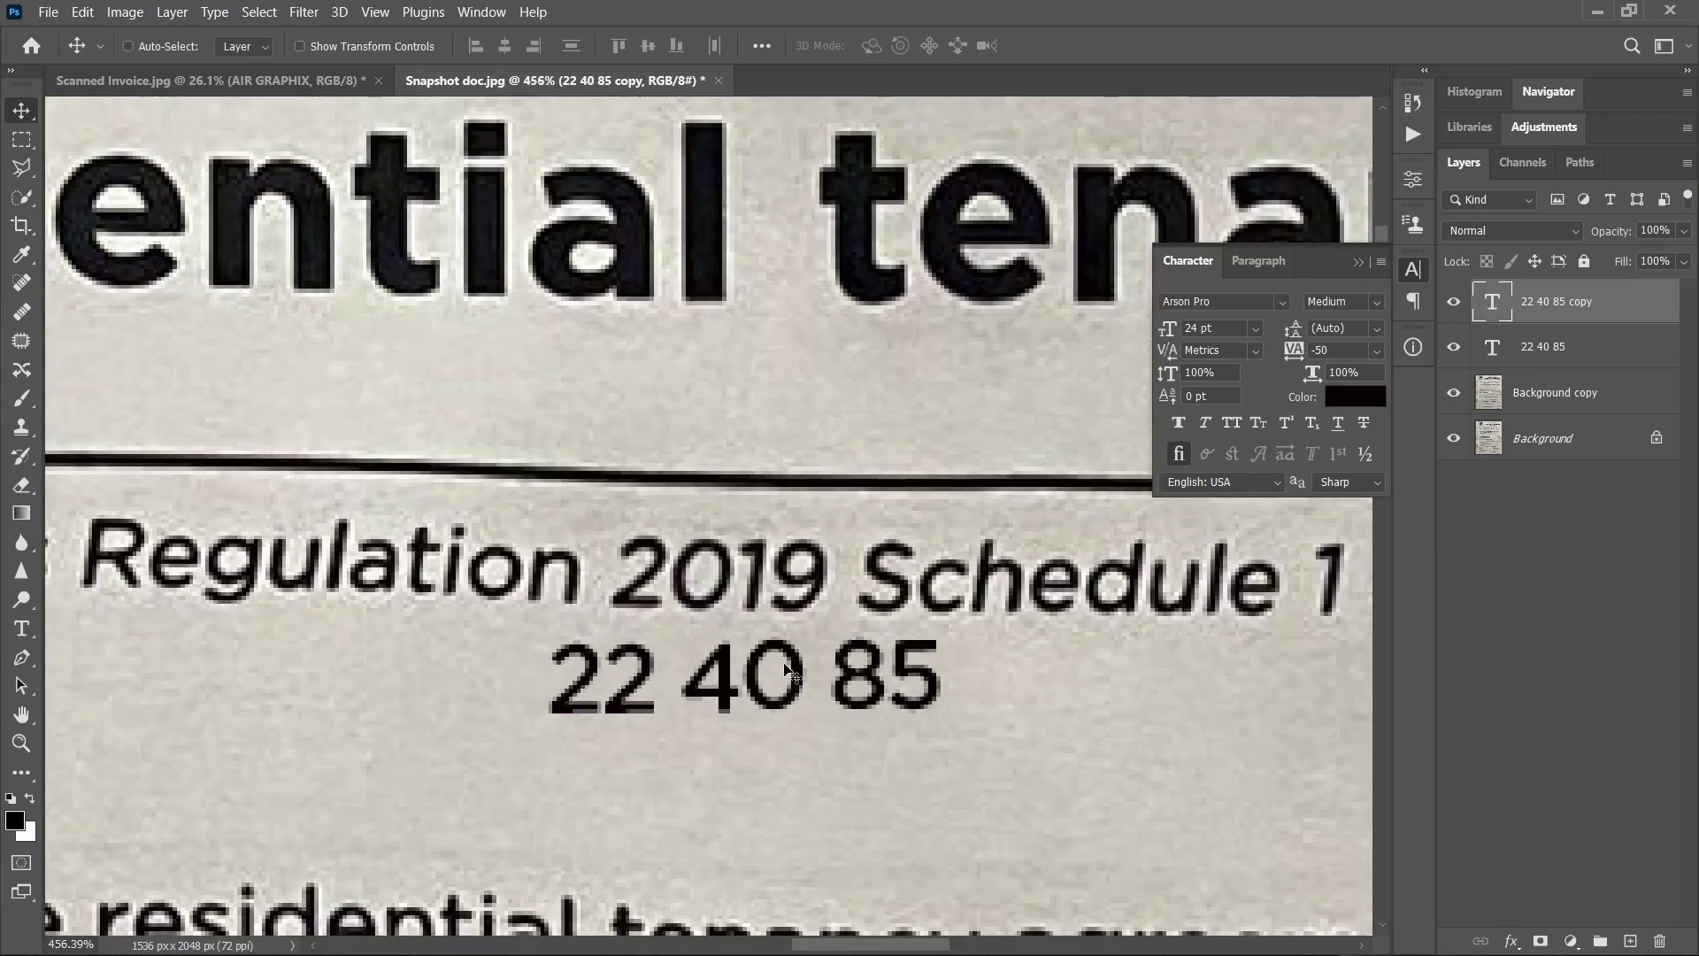
scroll(770, 666, down, 10)
scroll(715, 647, up, 15)
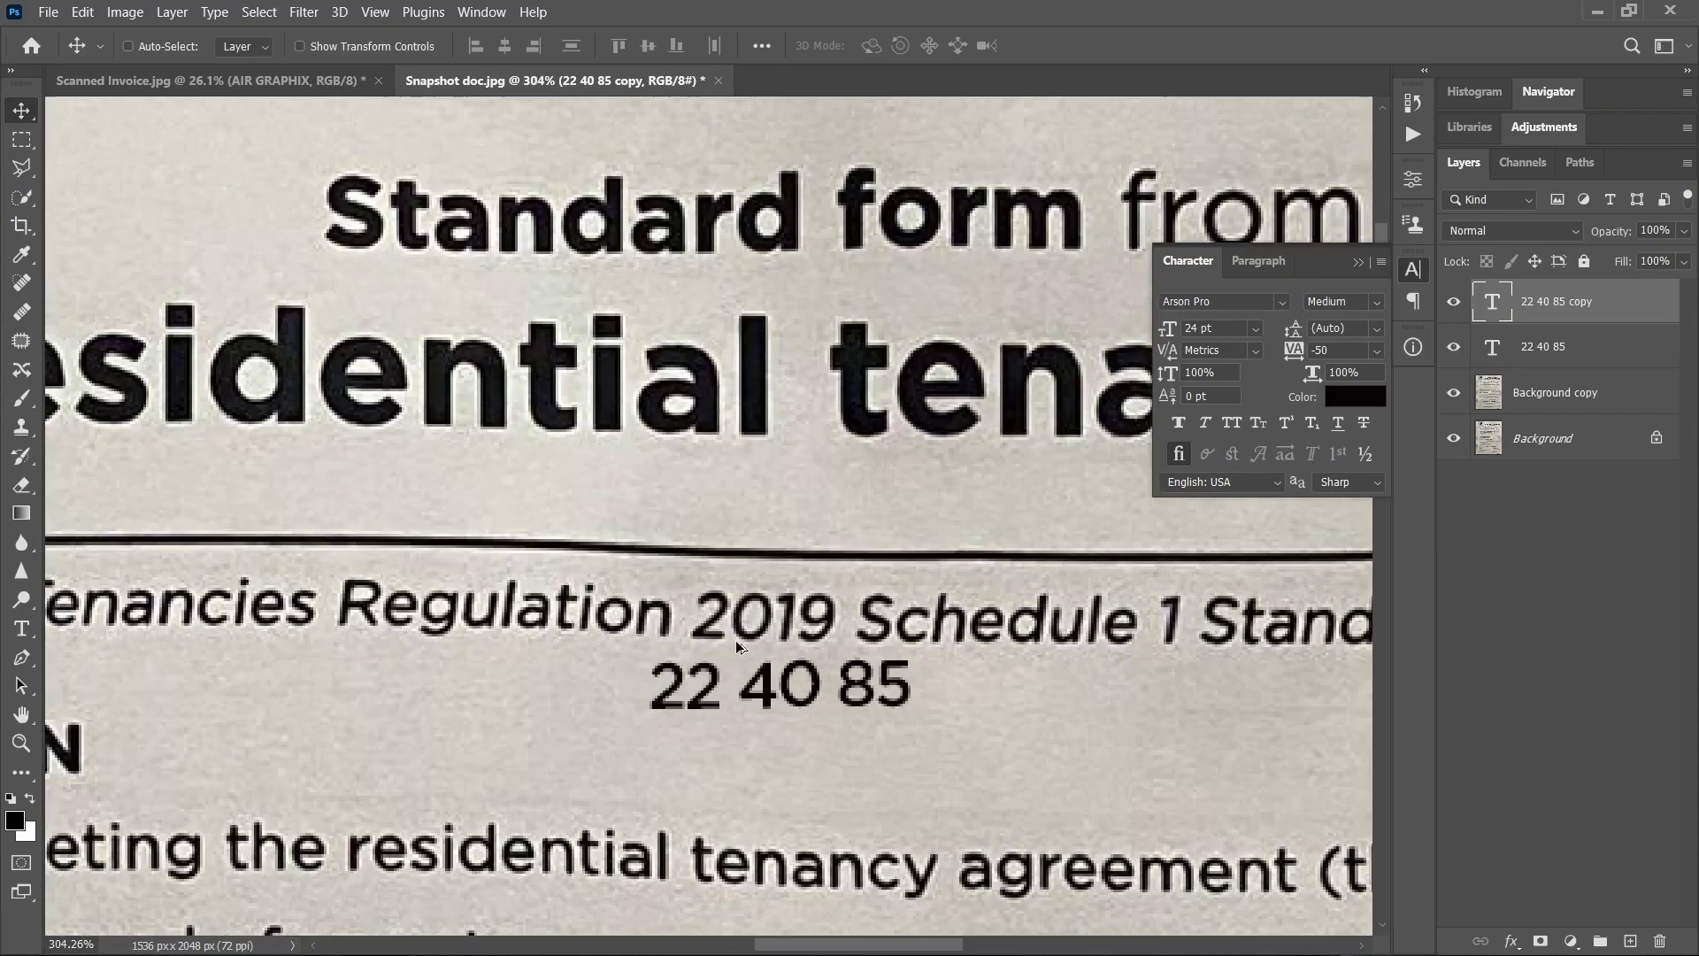
scroll(863, 722, down, 2)
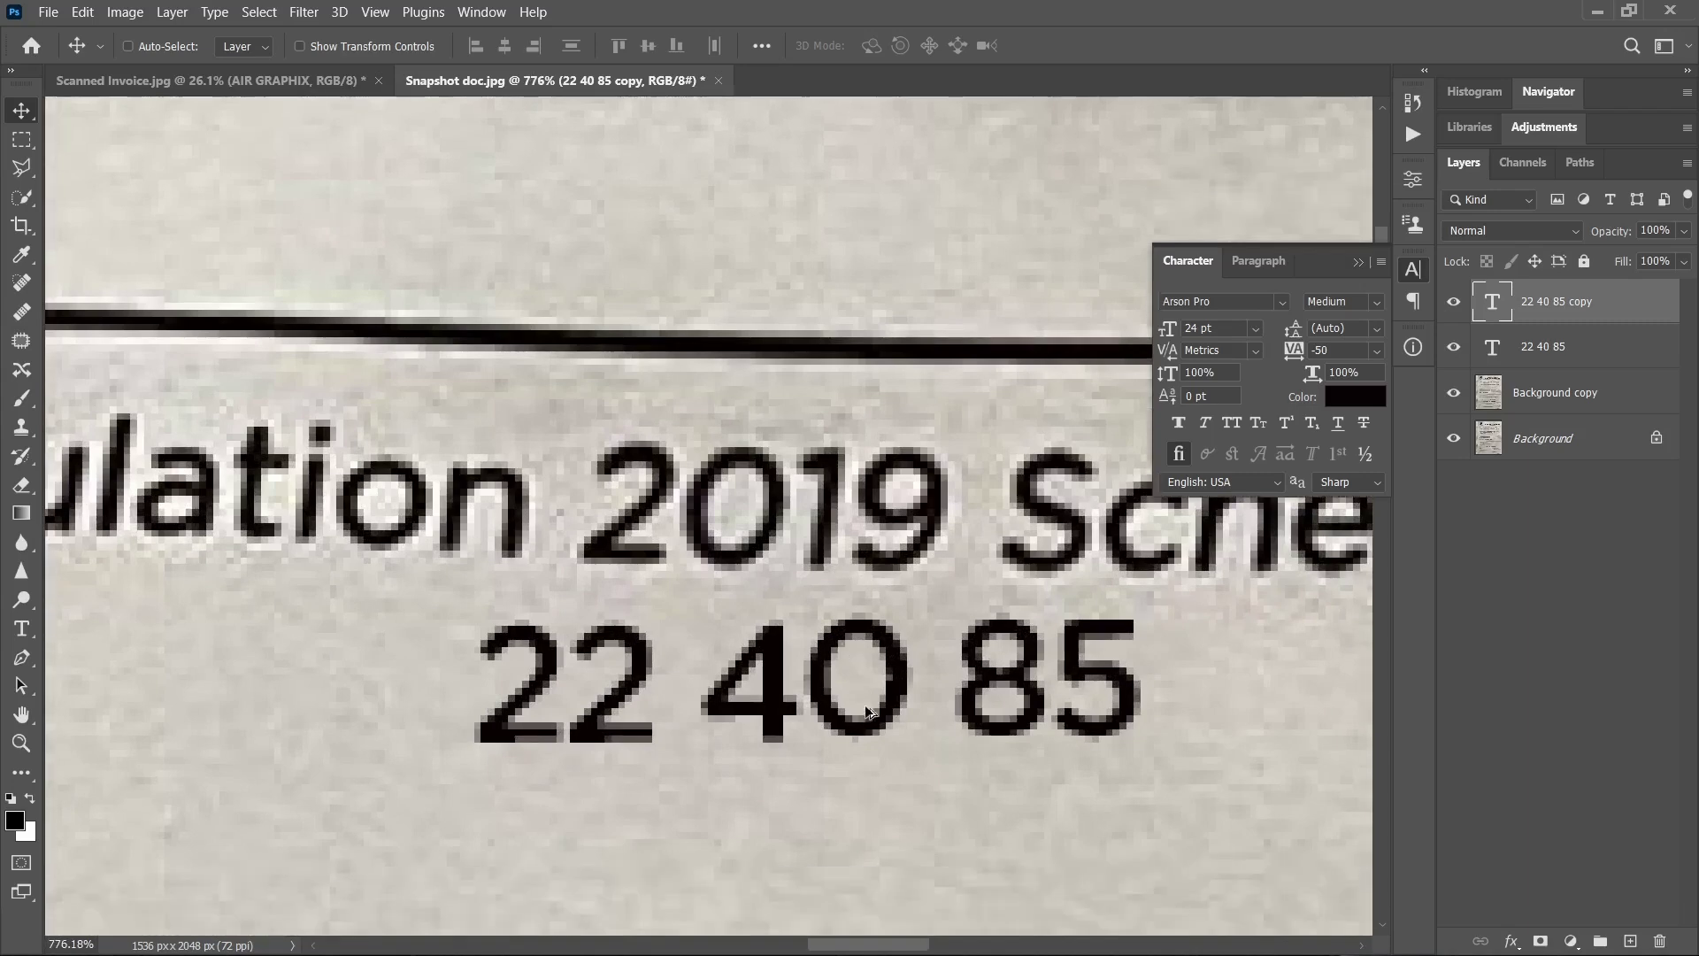
Retype the copied text as 2019 and colour it red b20f1a.
double_click(907, 689)
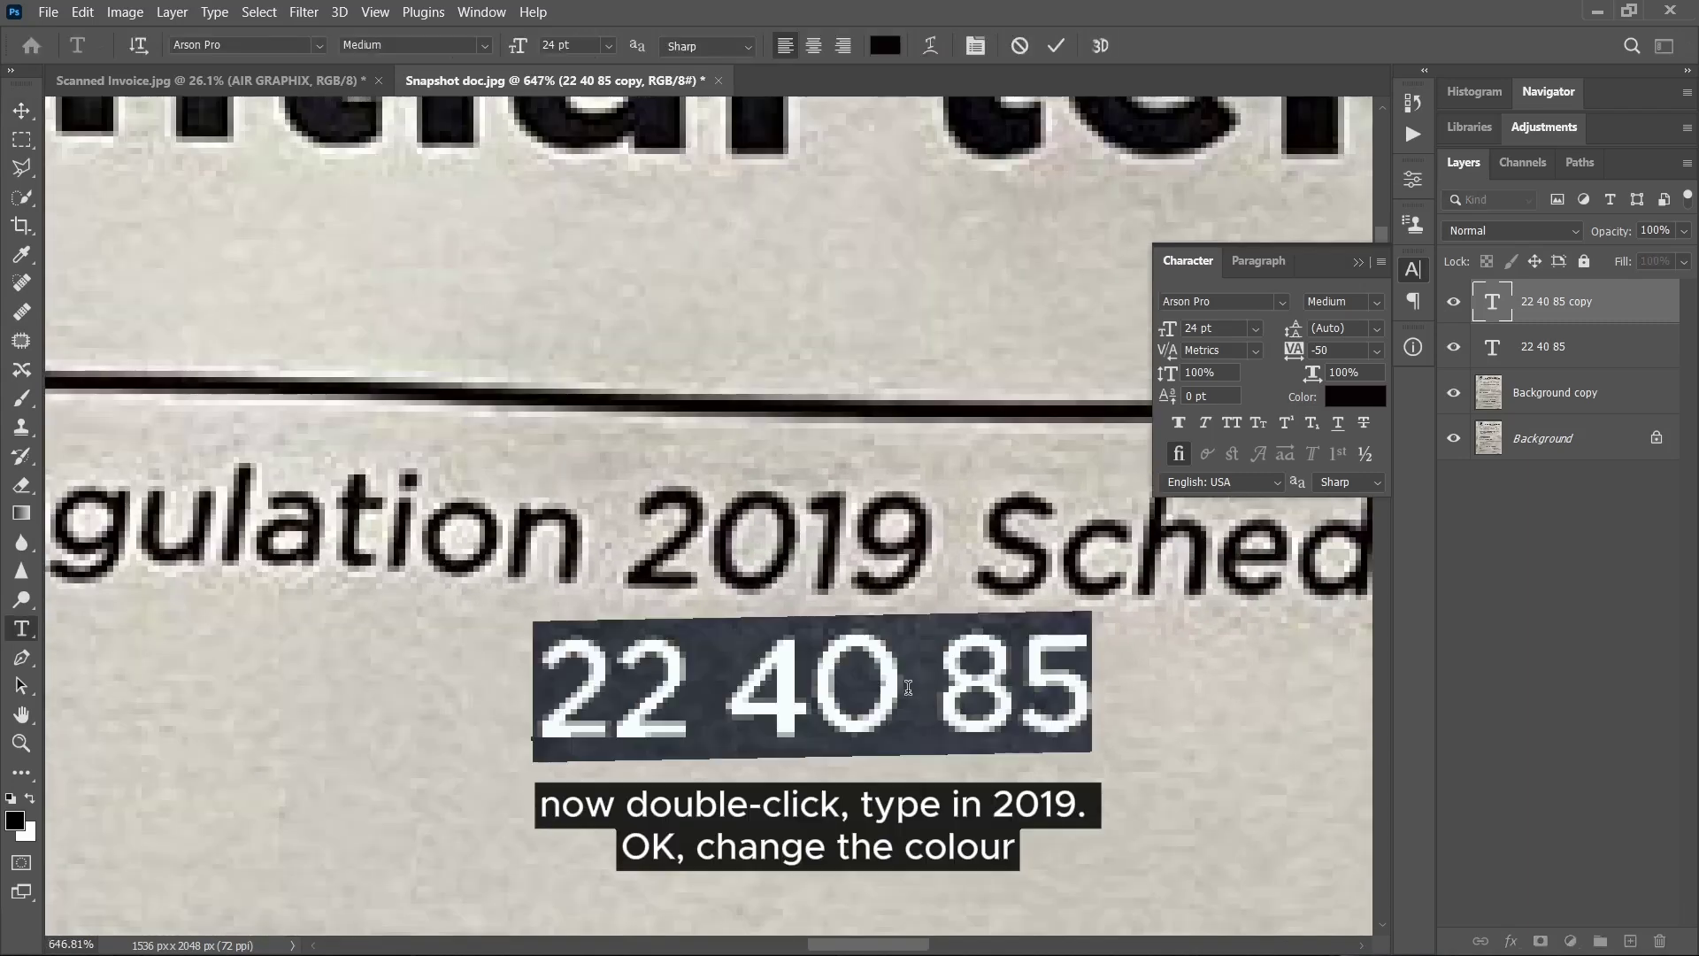
text(2019)
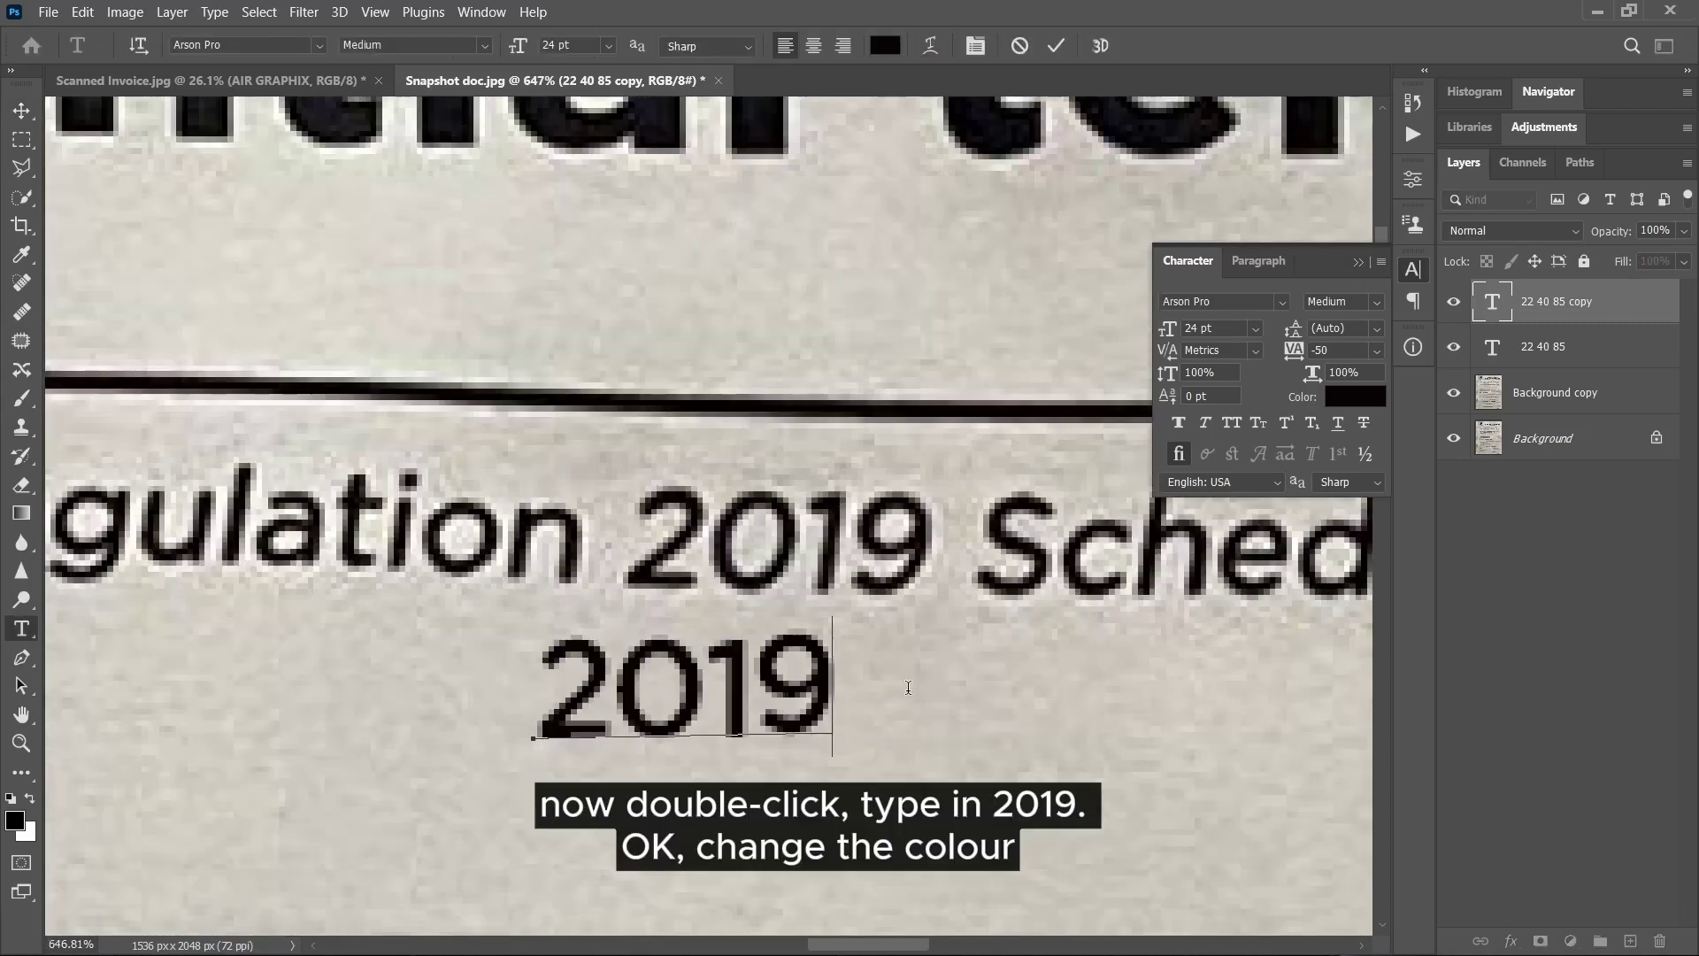
click(1055, 46)
key(v)
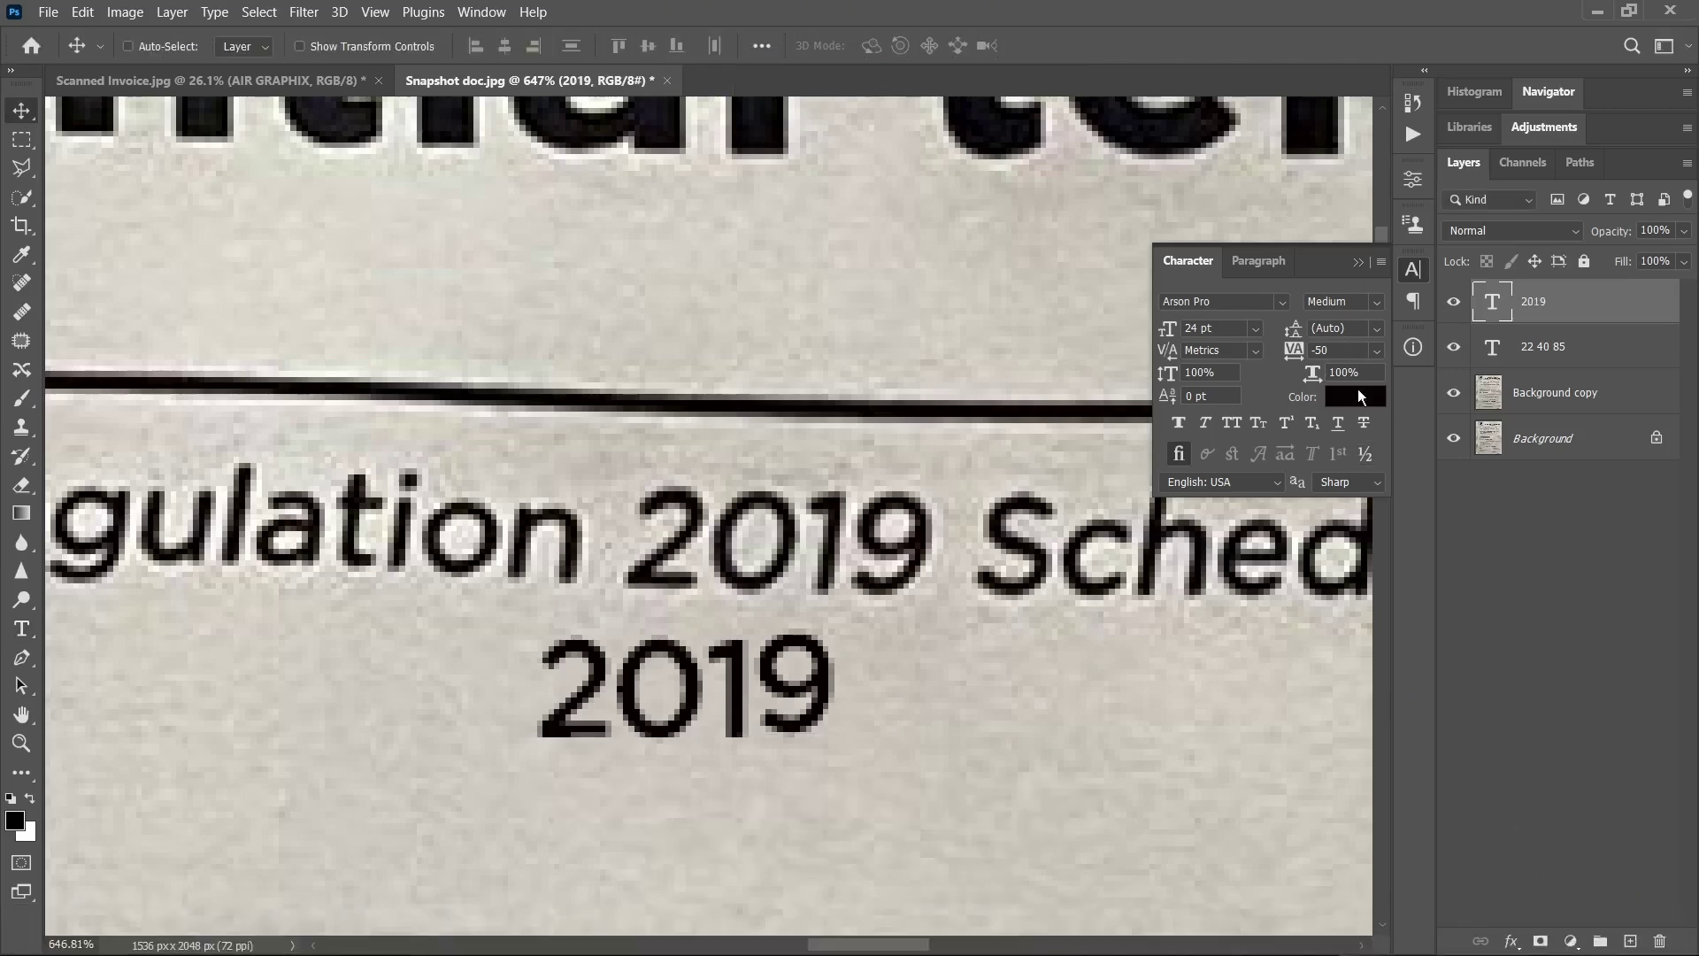
click(1358, 390)
text(b20f1a)
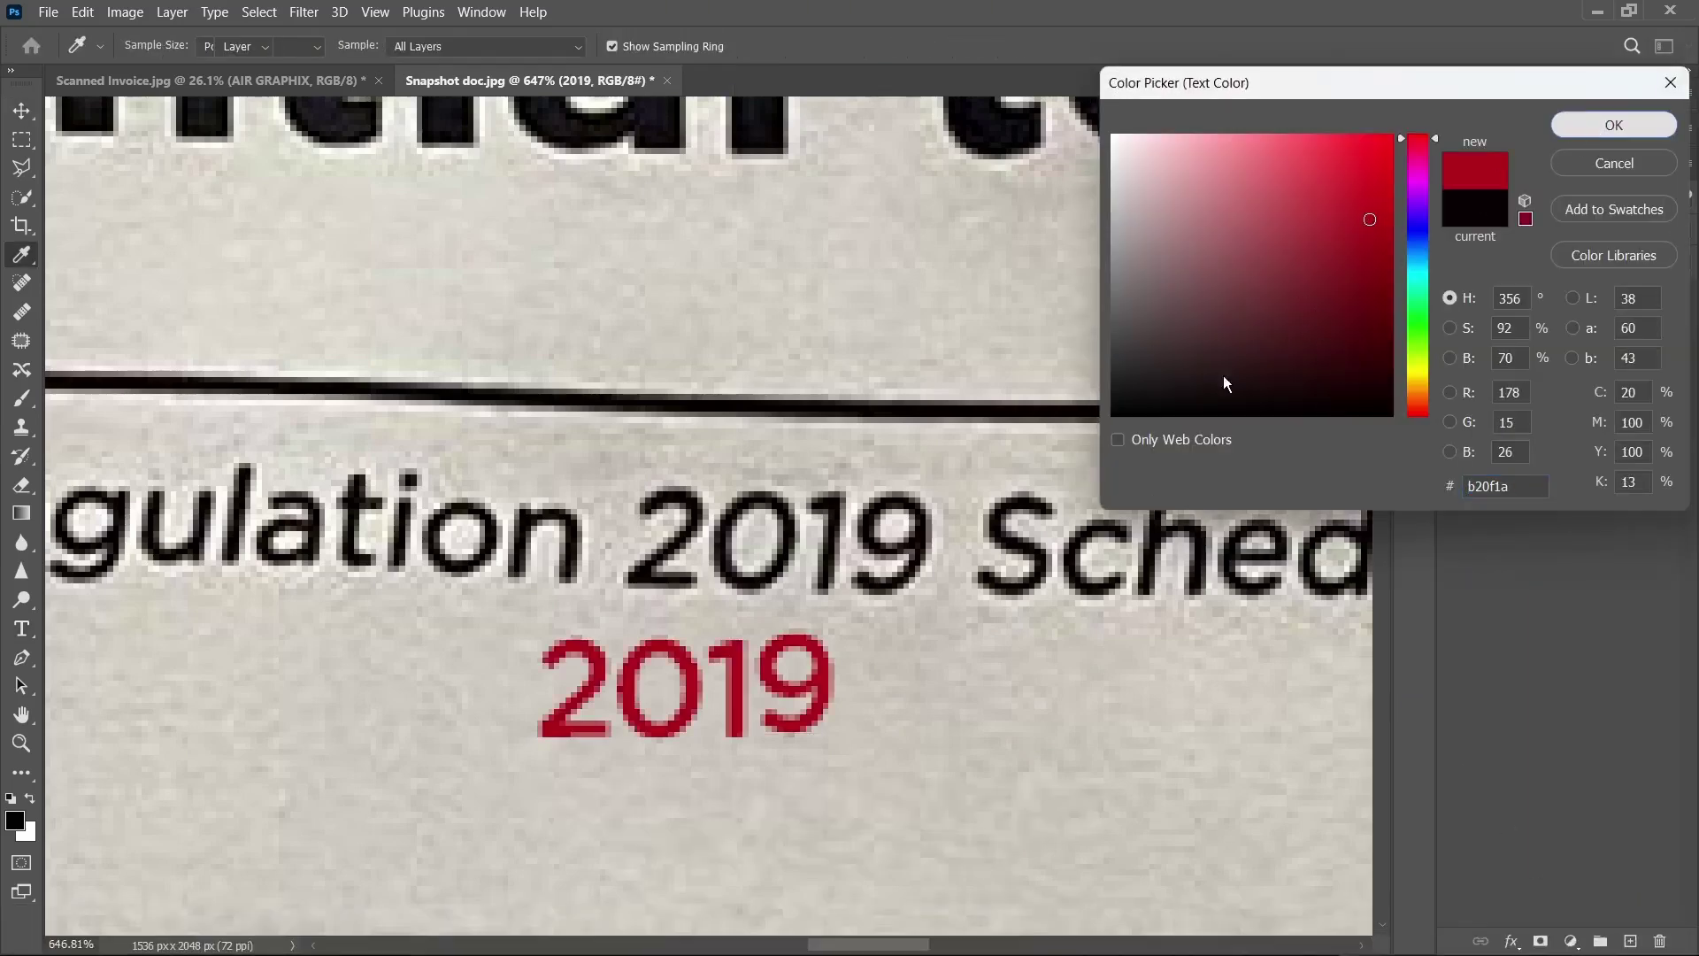
key(Return)
Position the red 2019 precisely over the printed 2019 in 'Regulation 2019 Schedule'.
drag(690, 699, 779, 547)
scroll(779, 544, up, 3)
drag(914, 543, 908, 544)
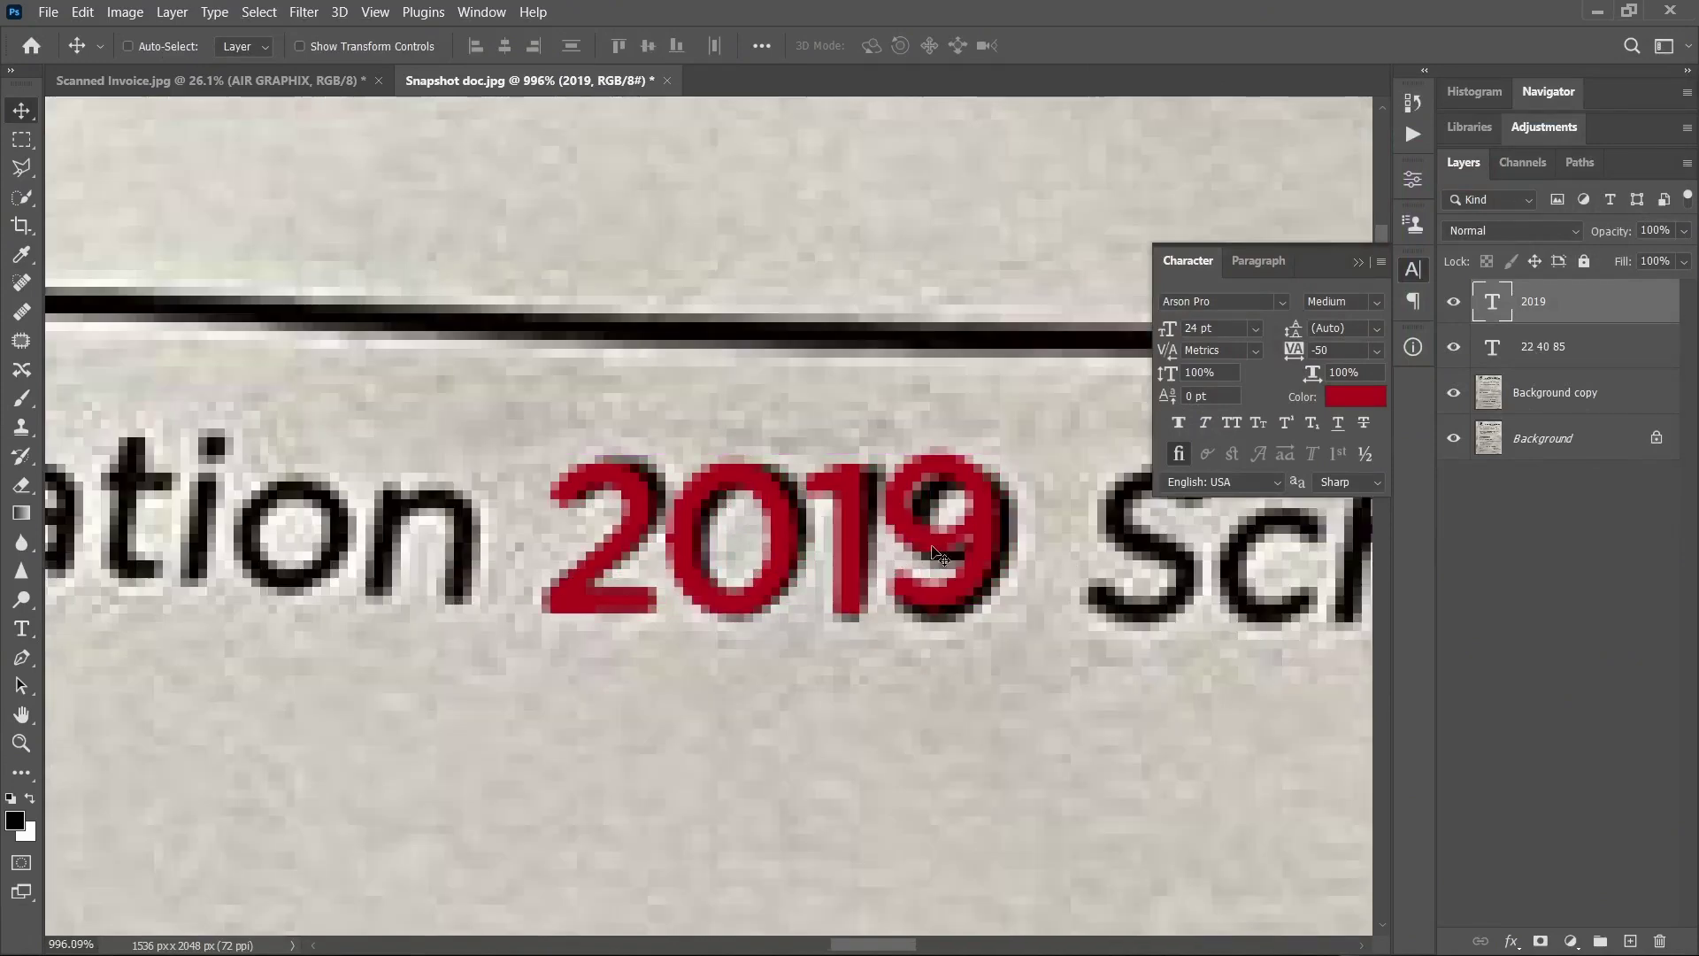
scroll(938, 556, up, 3)
key(ctrl+t)
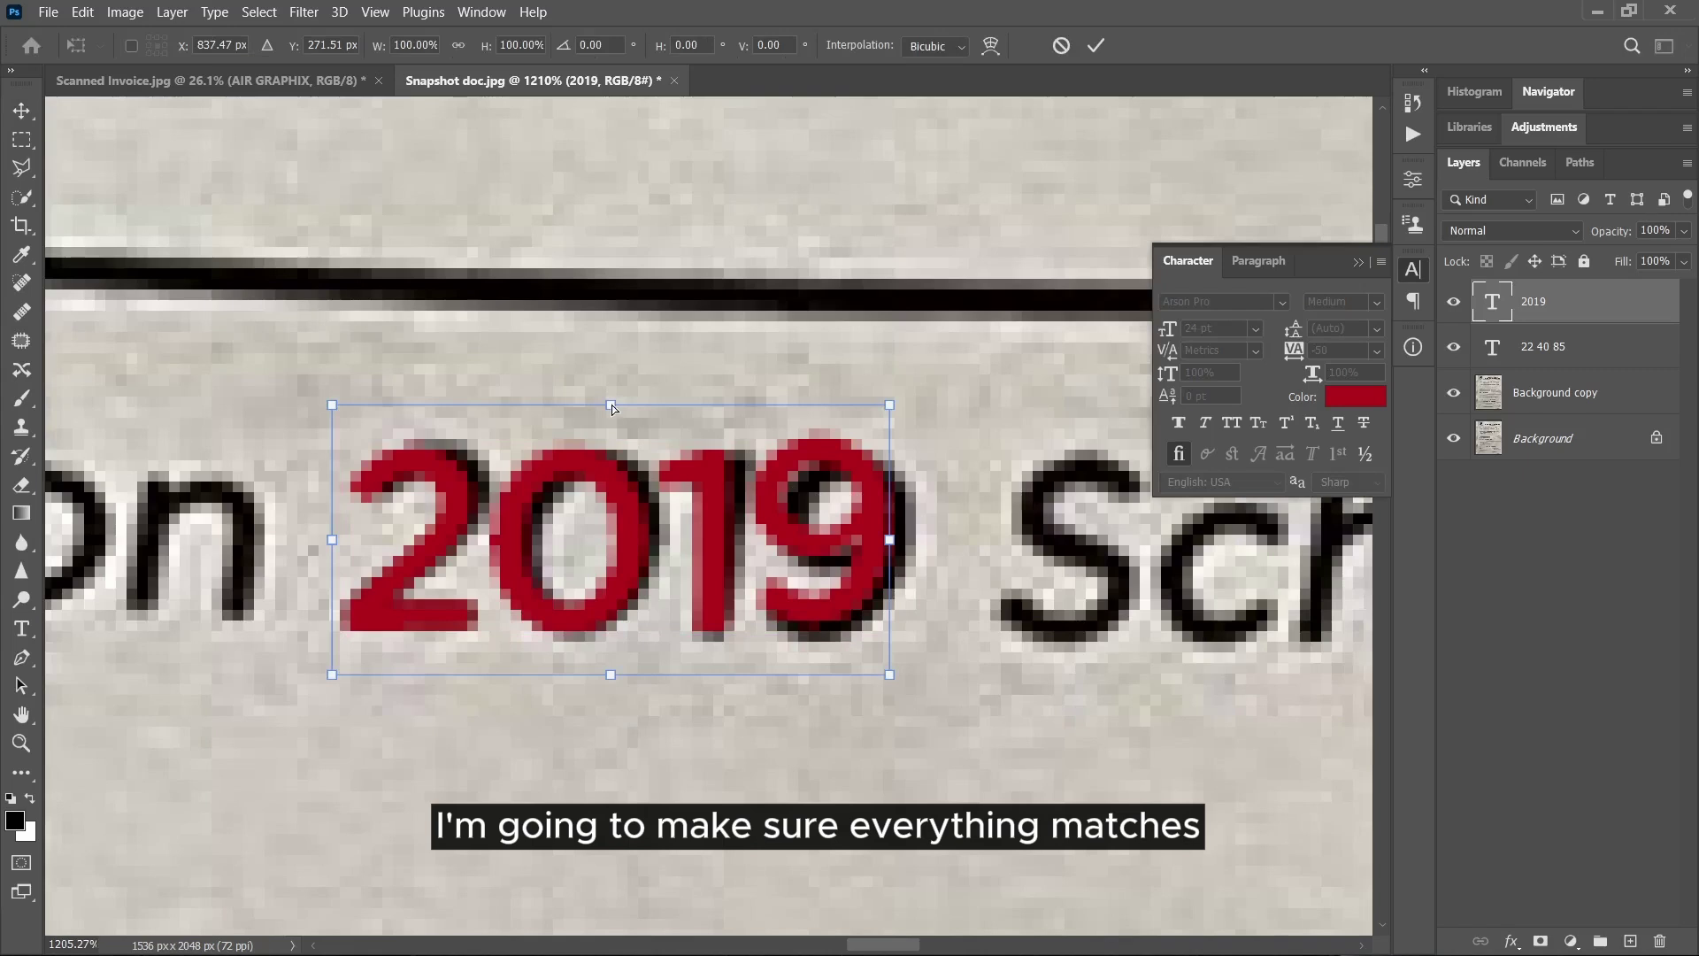
Skew and tilt the 2019 text with Free Transform to follow the print's slant, then commit.
drag(612, 406, 638, 408)
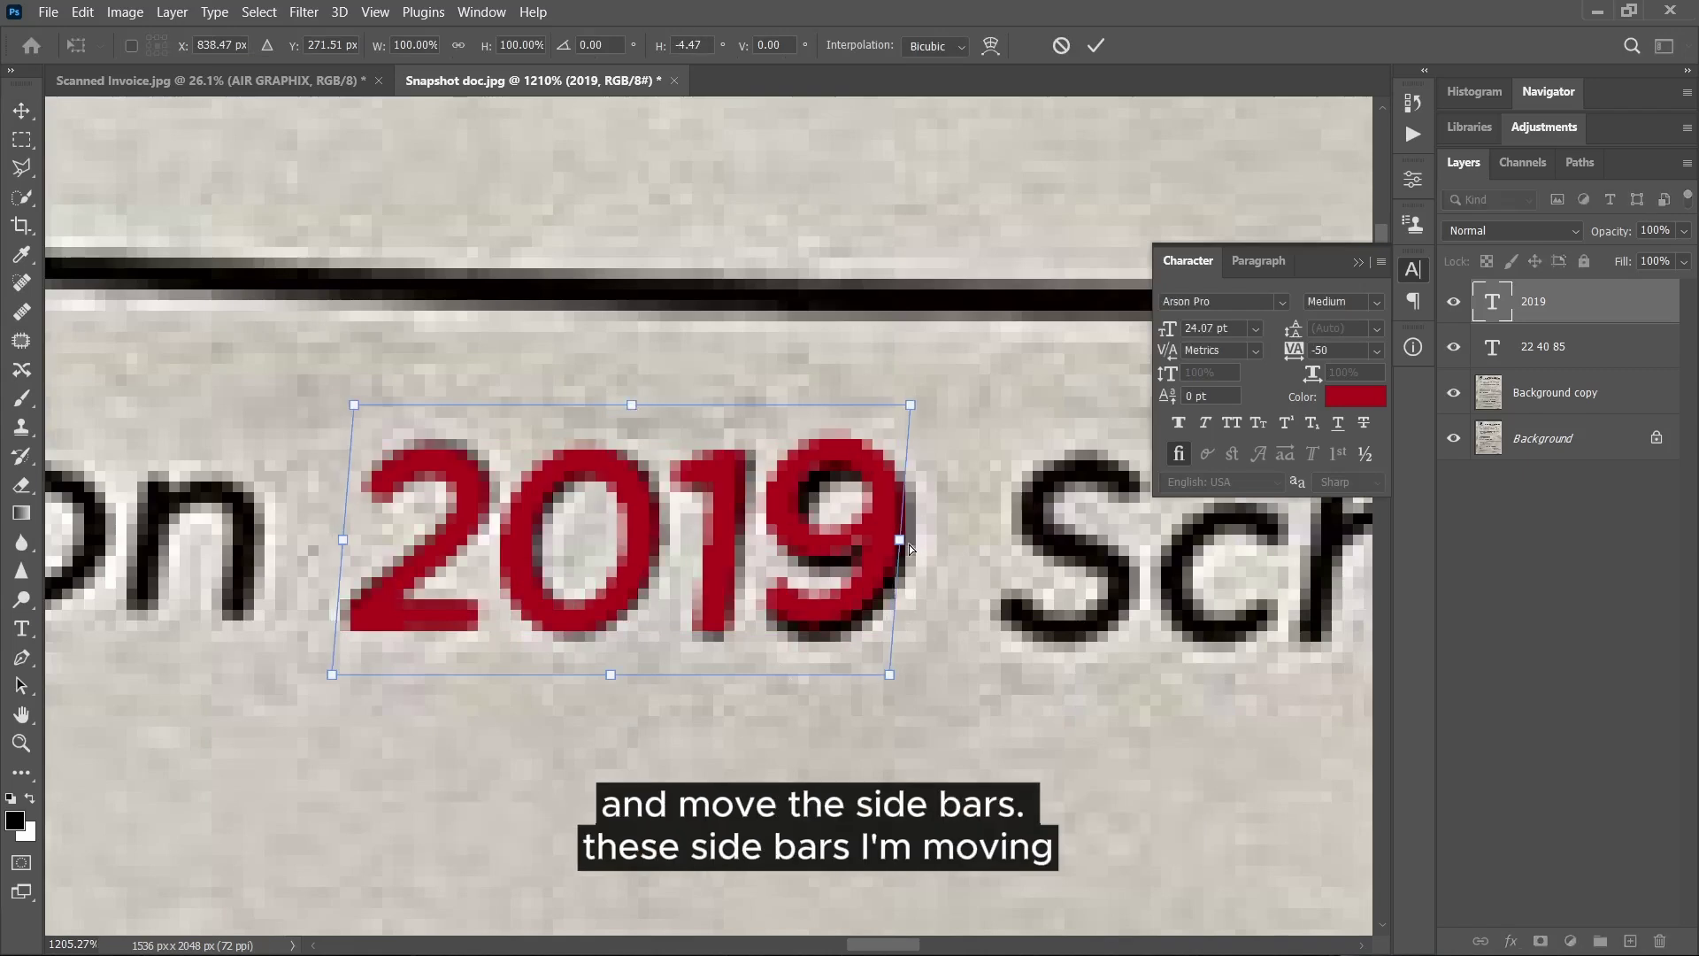
drag(901, 540, 911, 554)
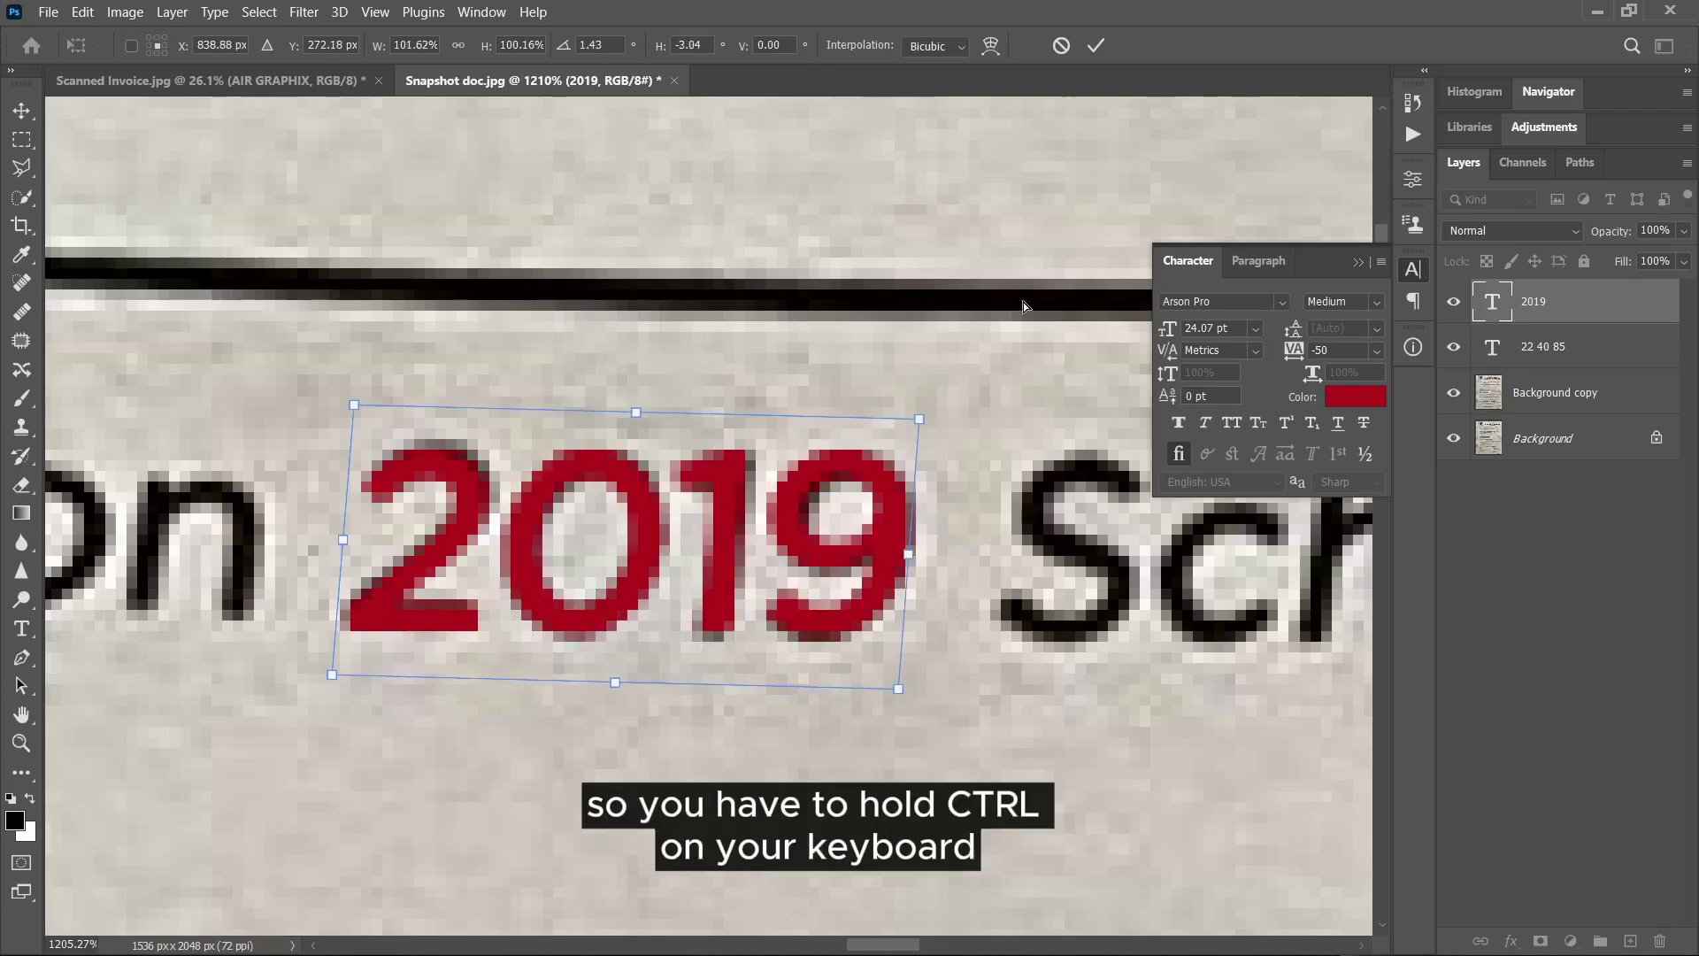
click(1095, 47)
scroll(735, 597, down, 4)
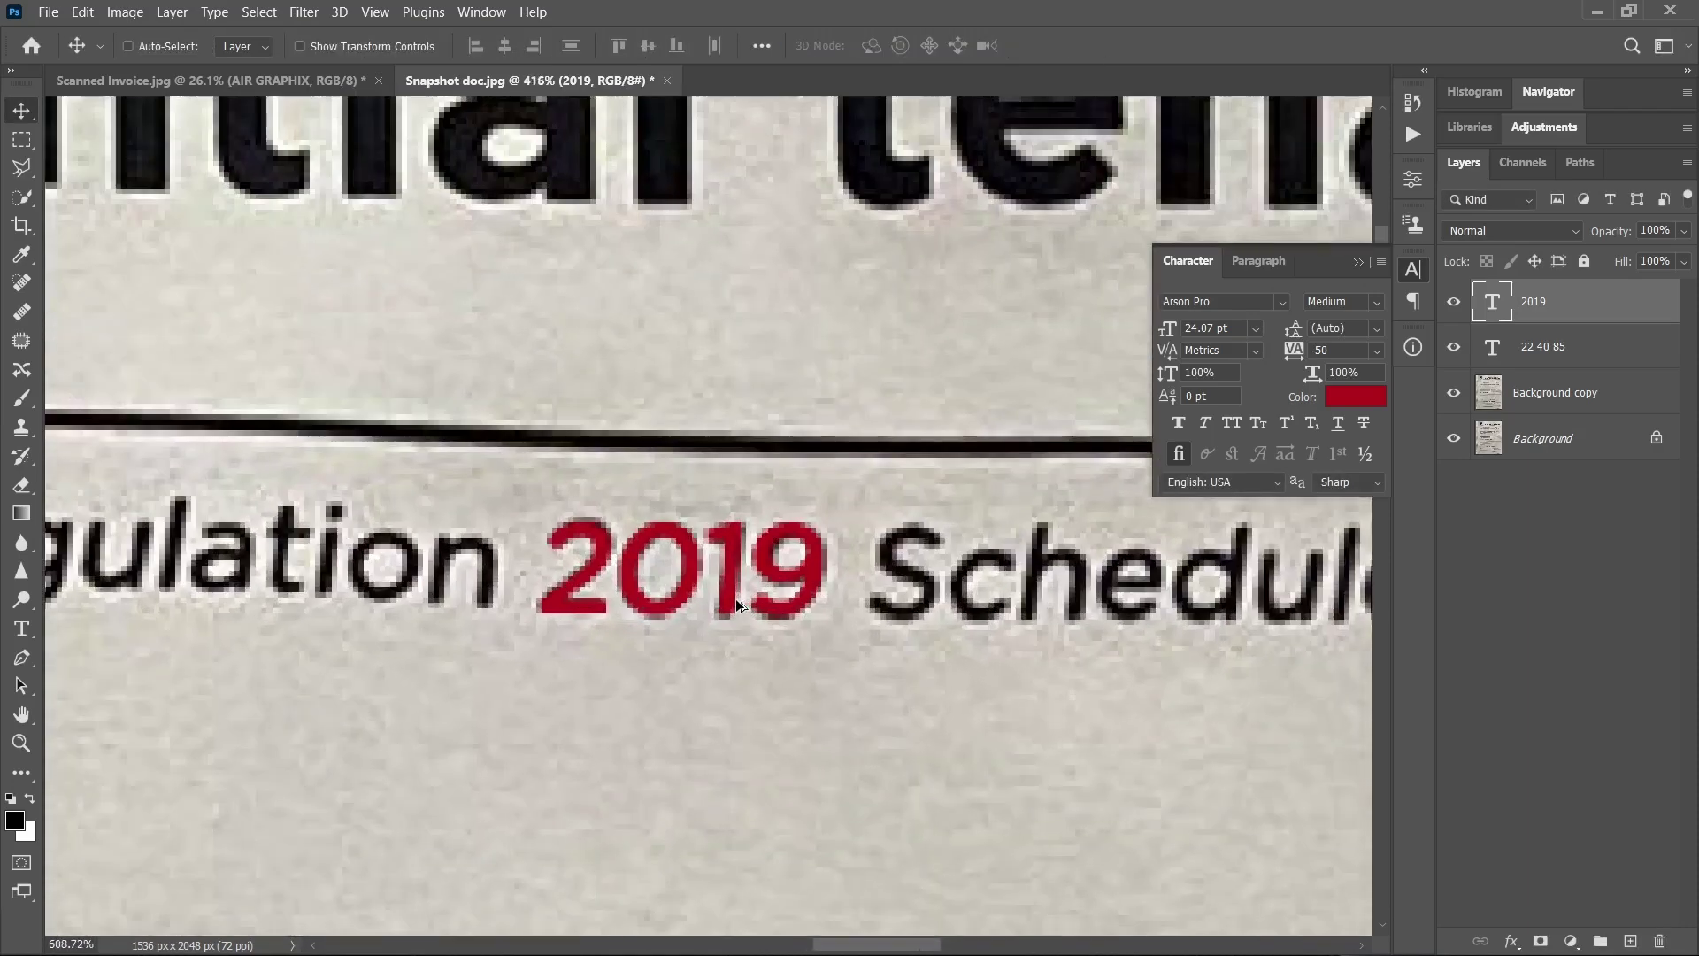
Hide the red 2019 layer and patch the printed 2019 on Background copy with blank paper.
click(1454, 302)
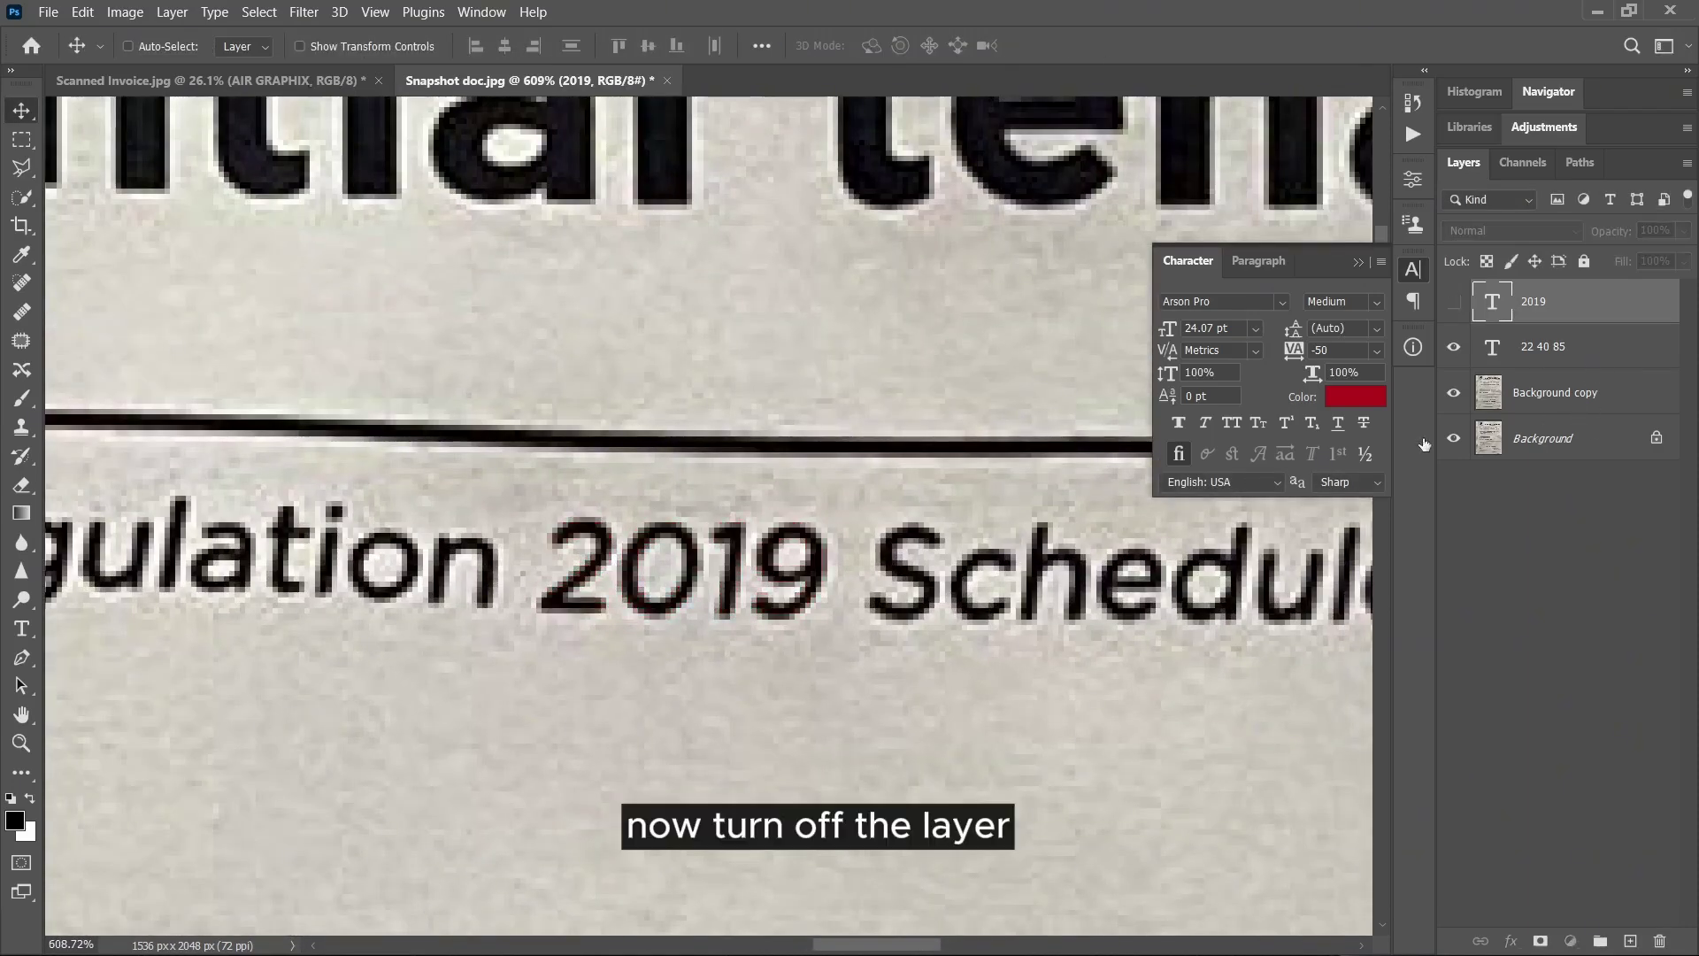
click(1575, 398)
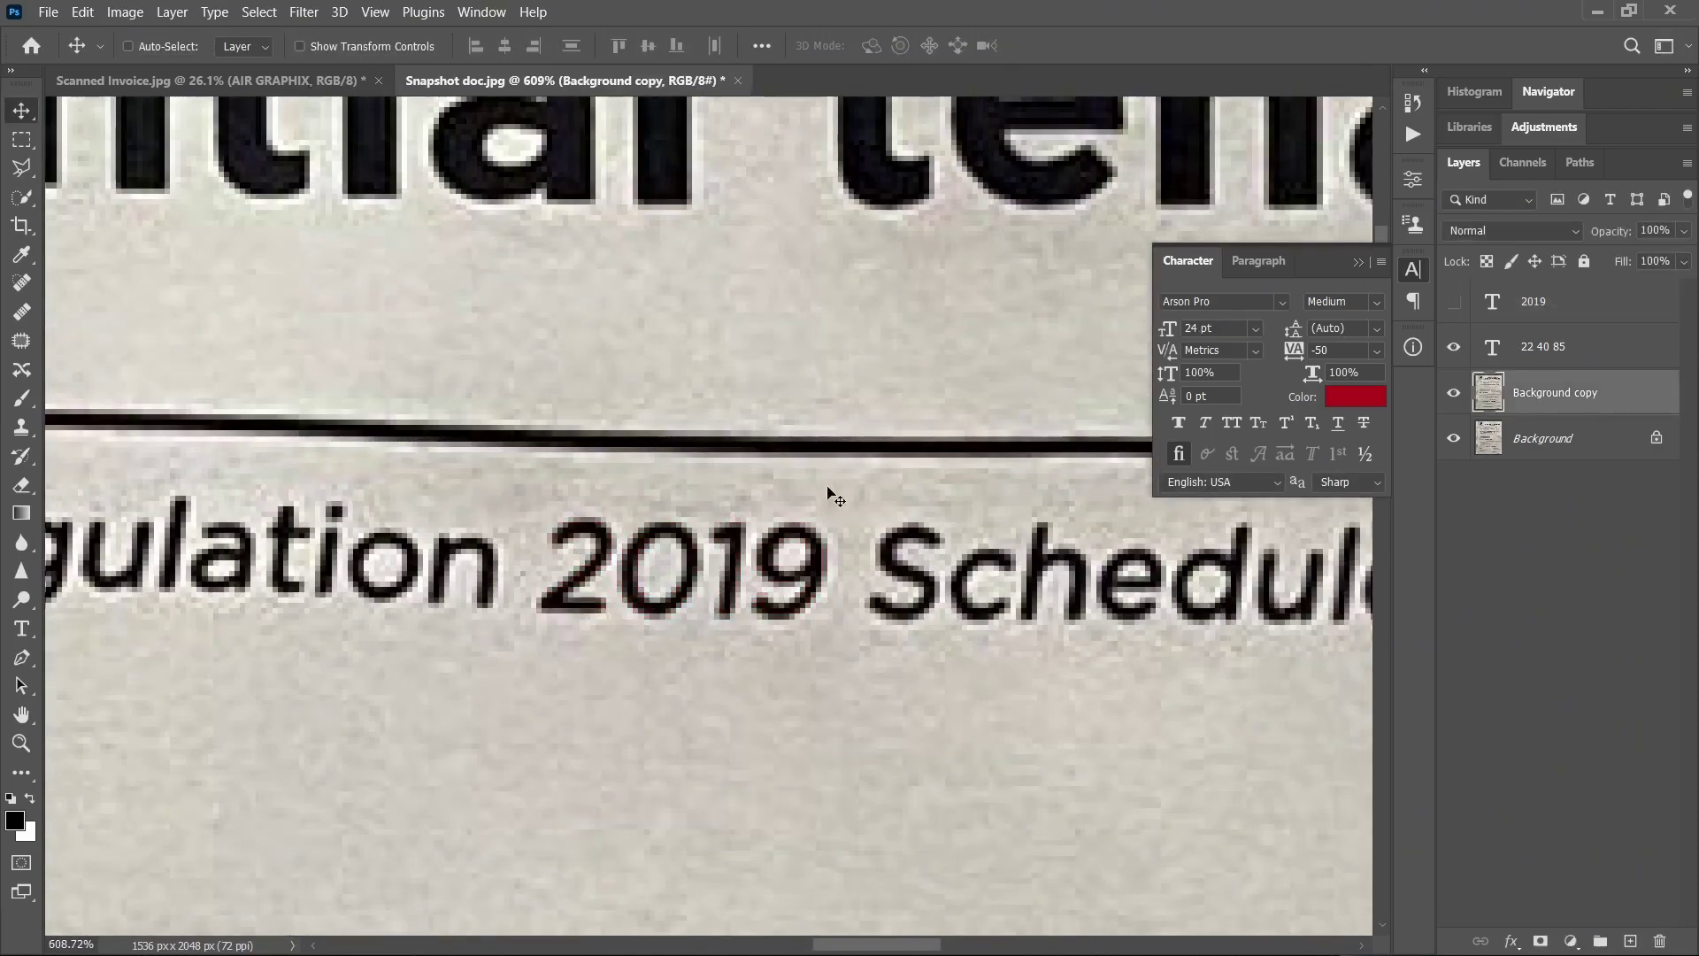
click(22, 139)
drag(520, 496, 842, 644)
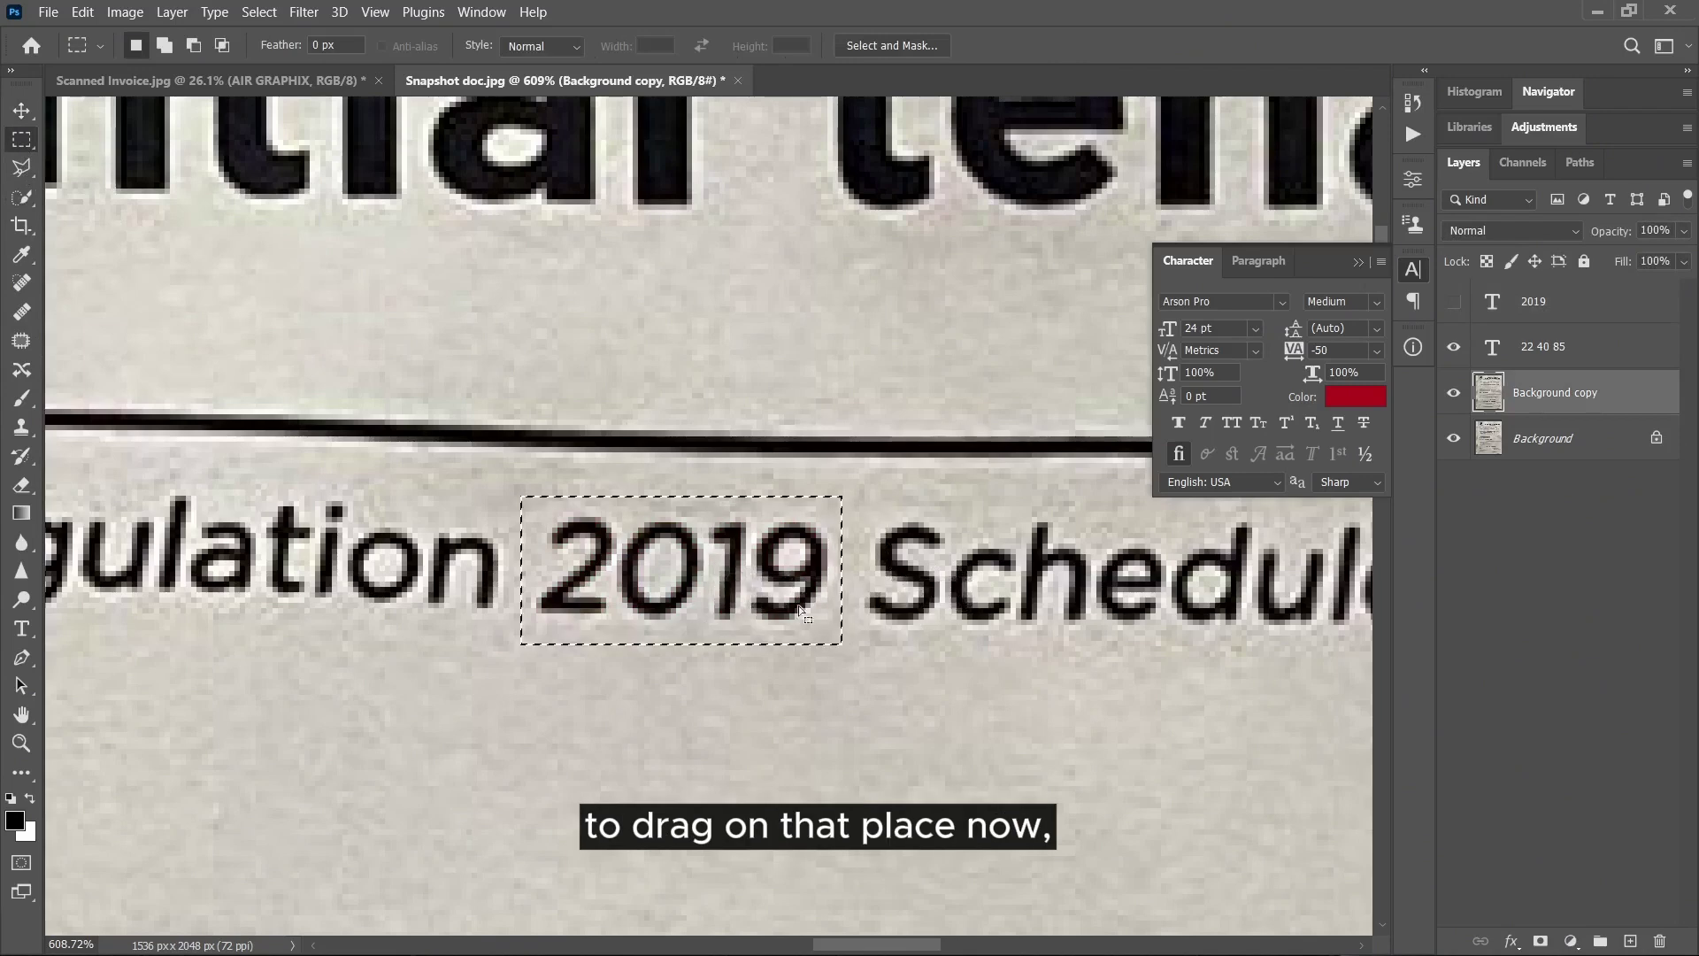
scroll(680, 566, down, 1)
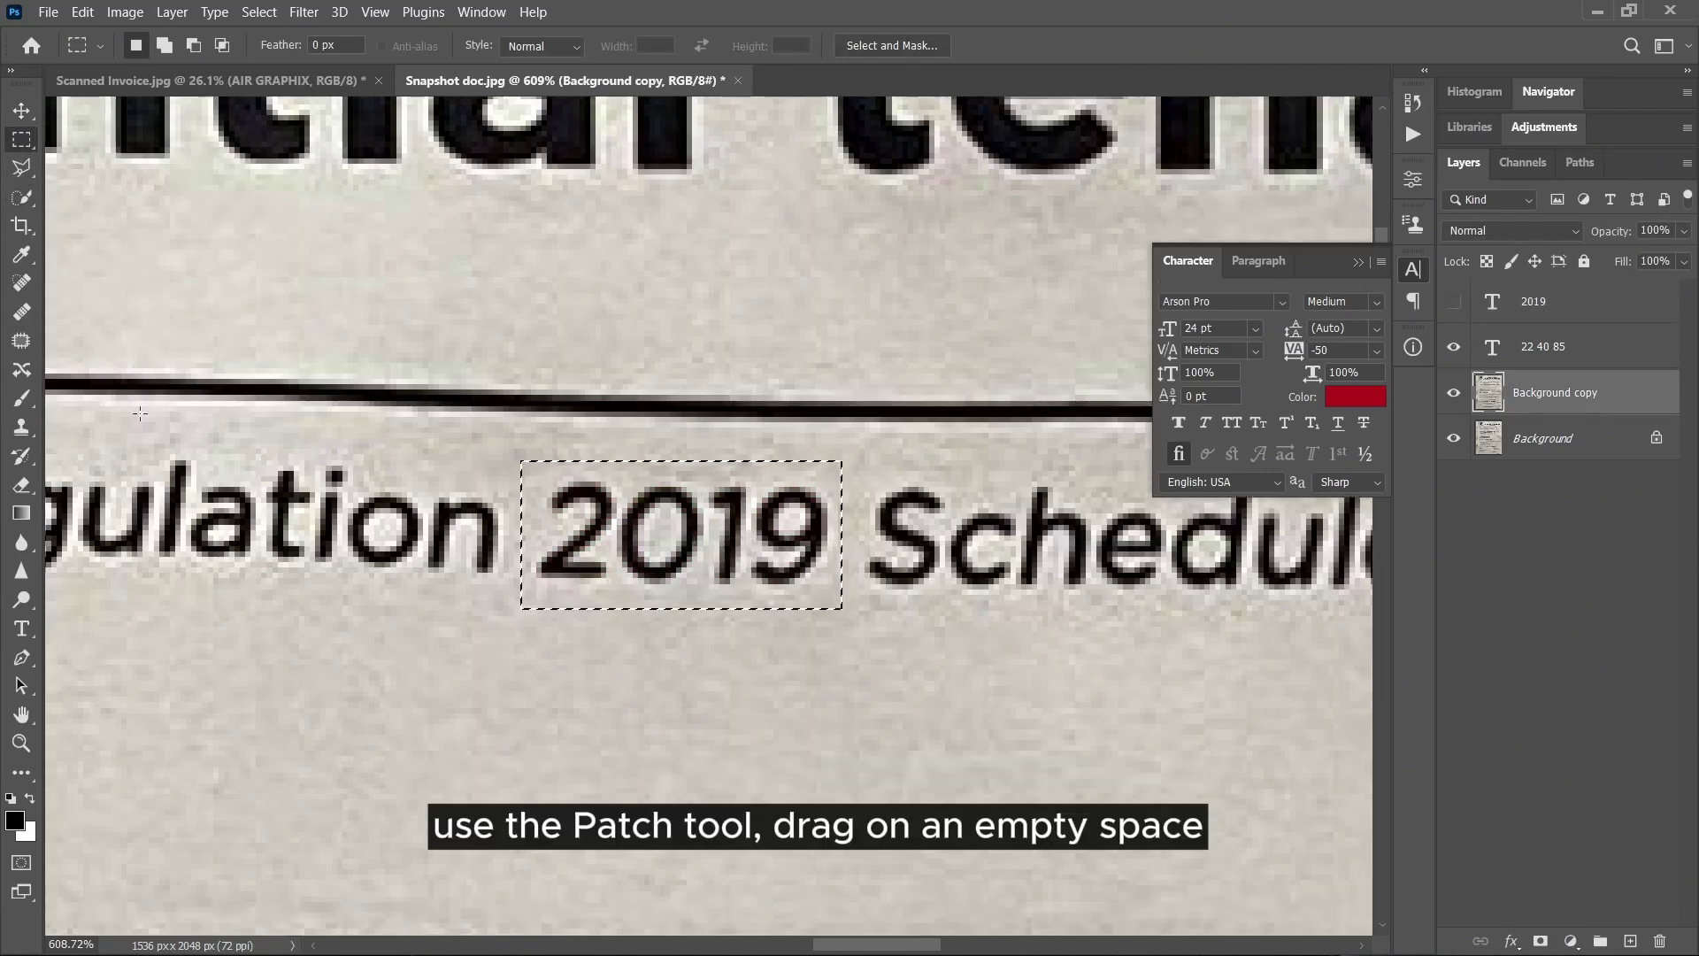
click(21, 340)
drag(662, 577, 664, 785)
Deselect, then show the red 2019 text layer again and make it active.
key(ctrl+d)
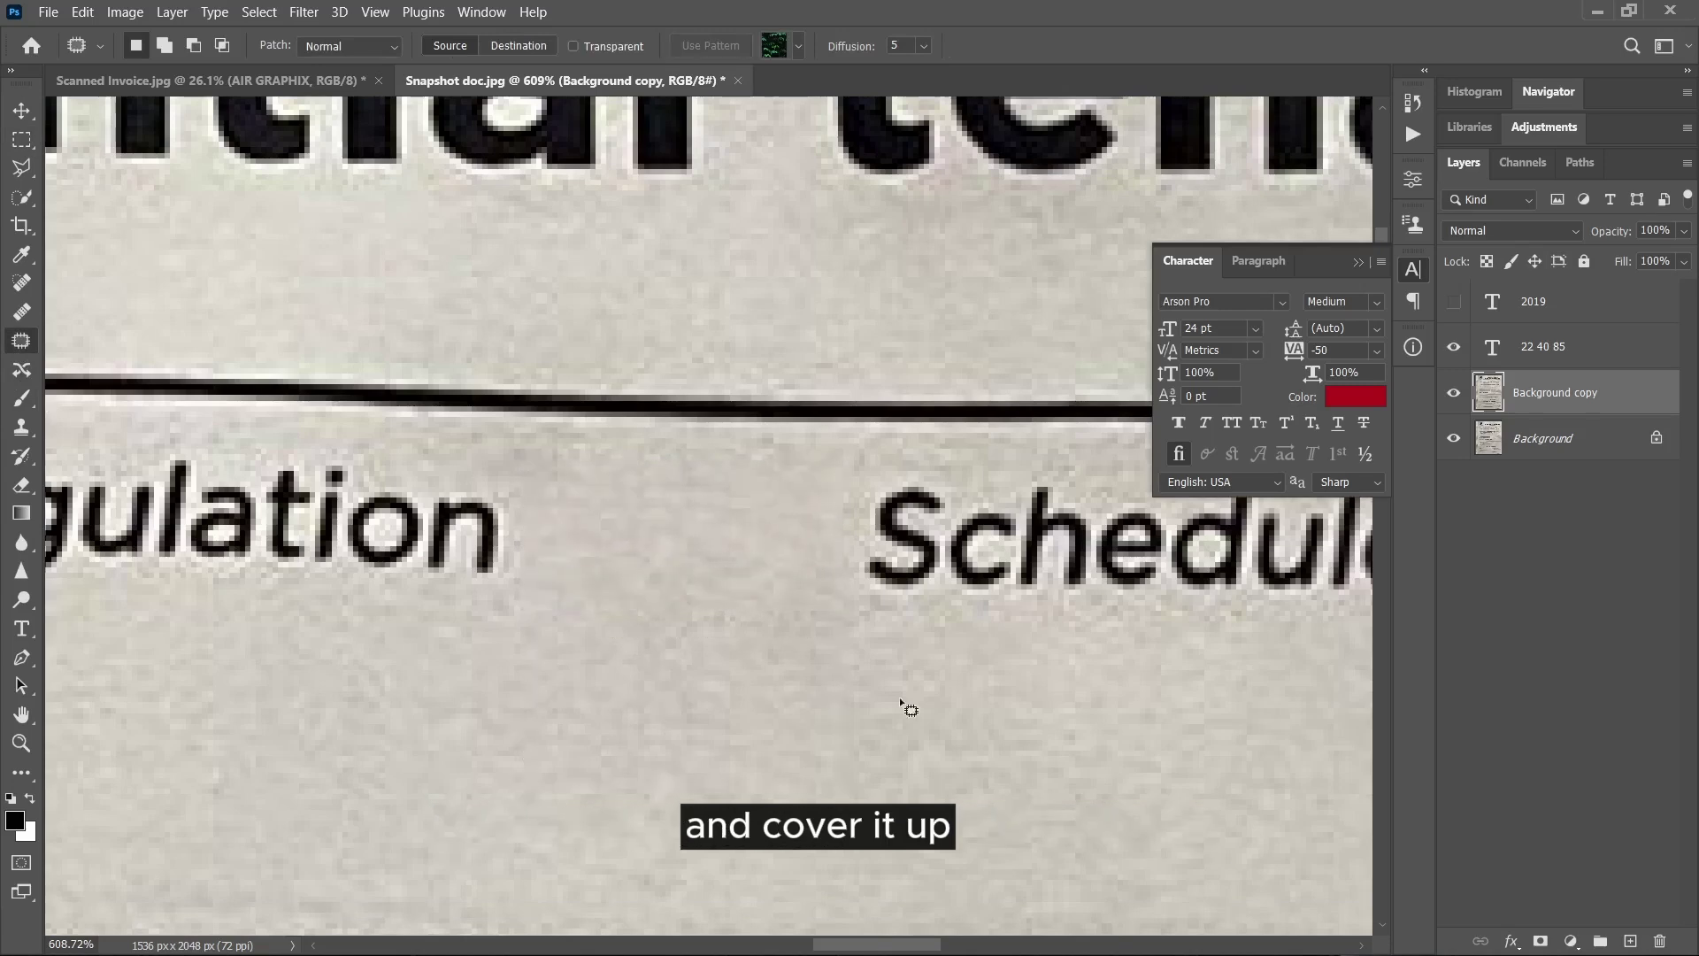
click(21, 111)
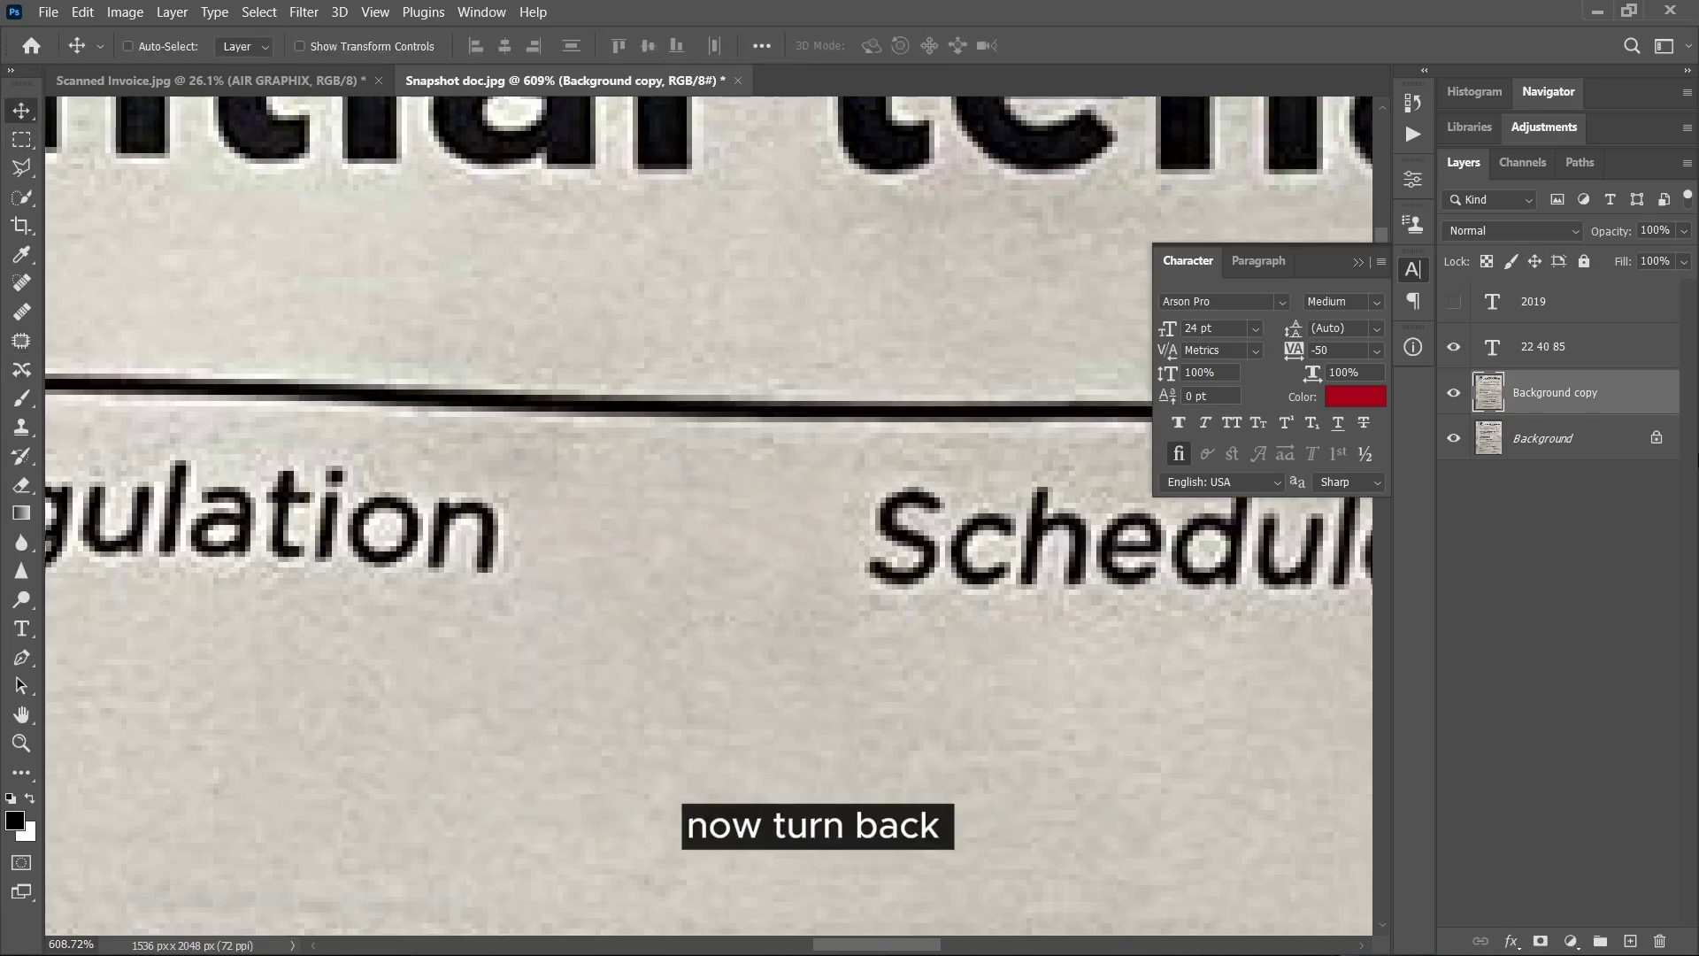
click(1453, 302)
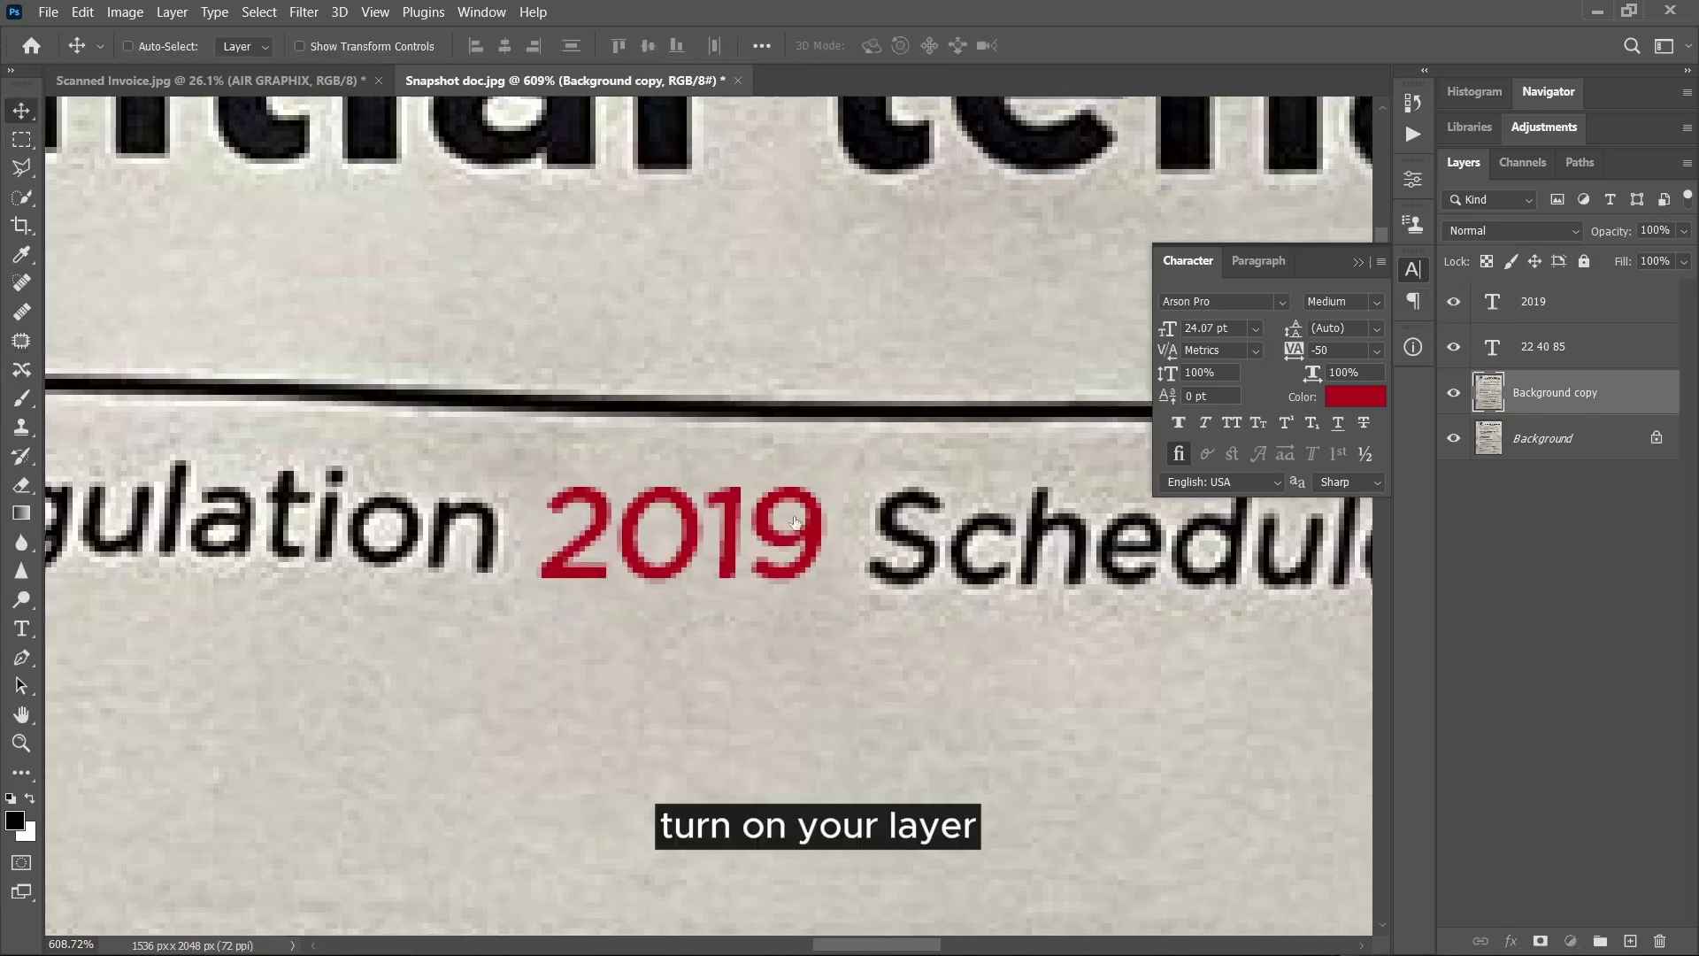
ctrl+click(676, 528)
Retype the red year as 2022 and nudge it one step left toward 'Schedule'.
double_click(668, 534)
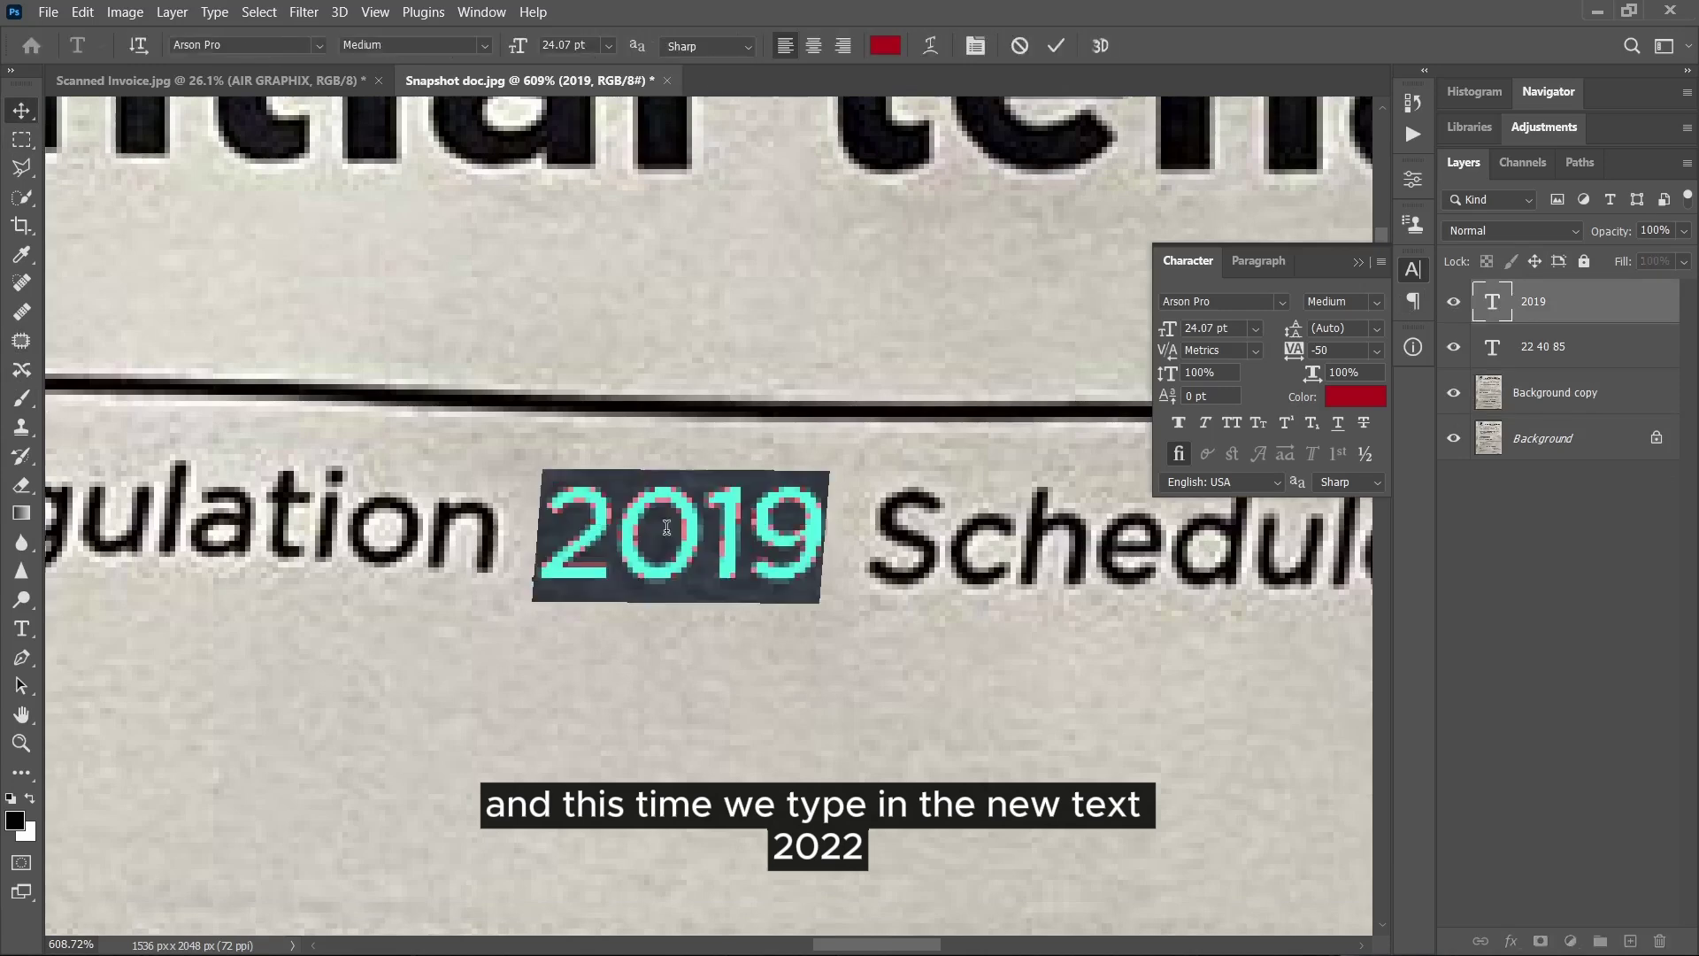
text(202)
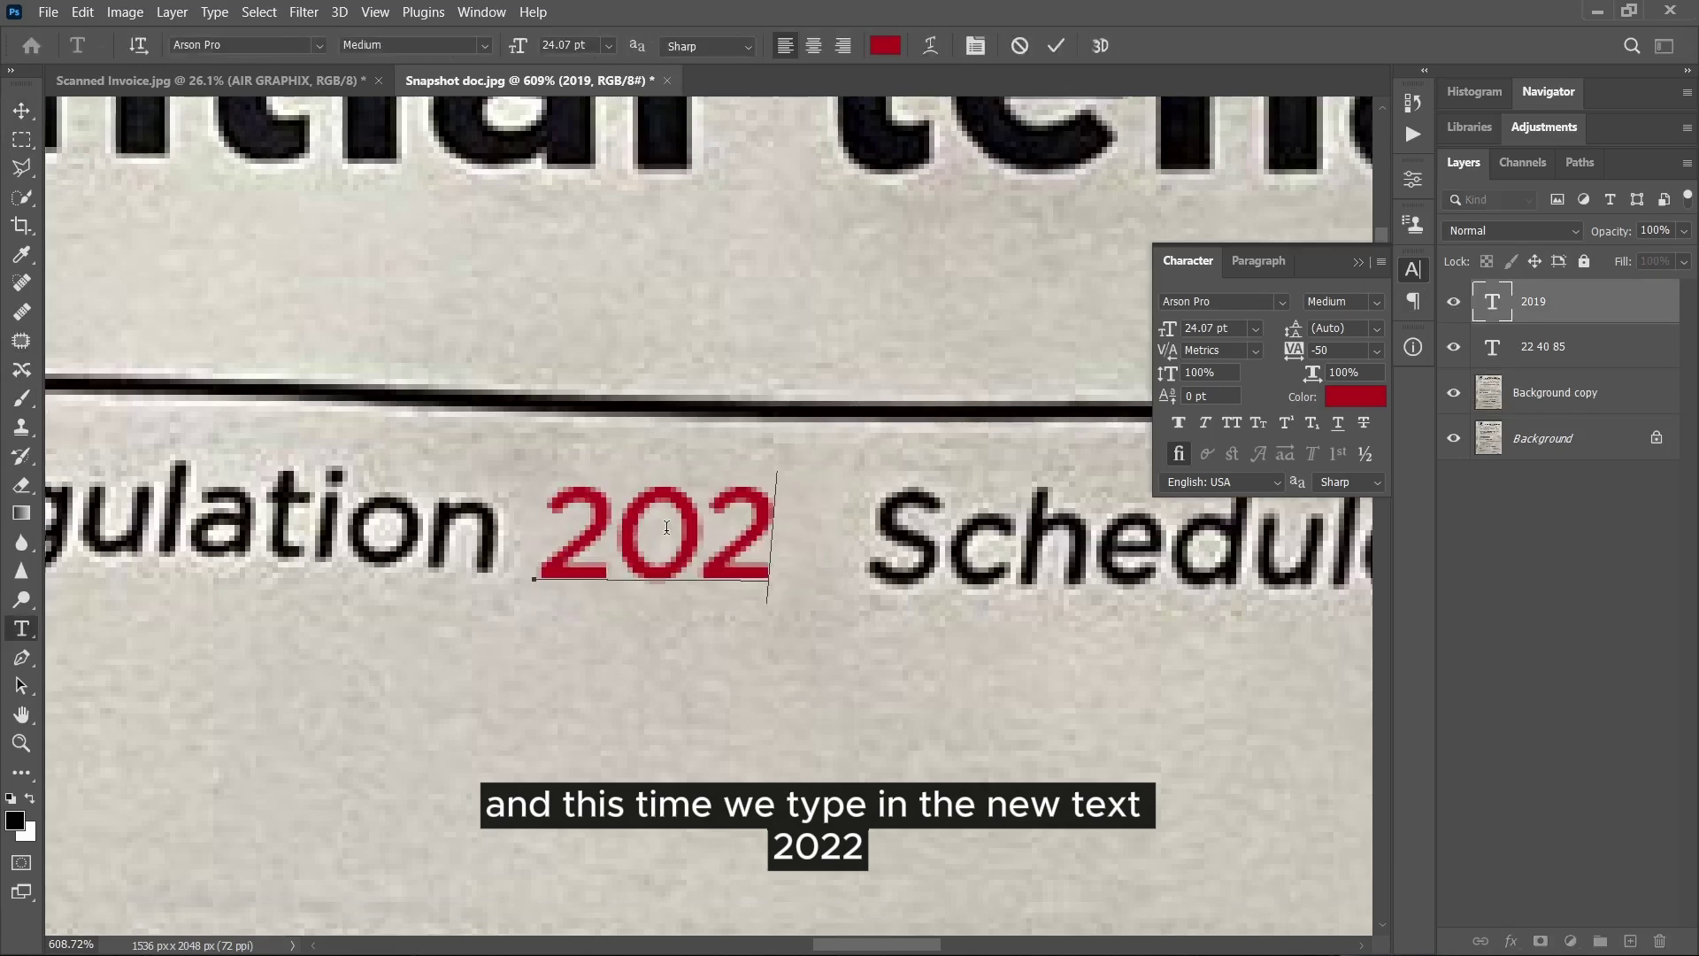
text(2)
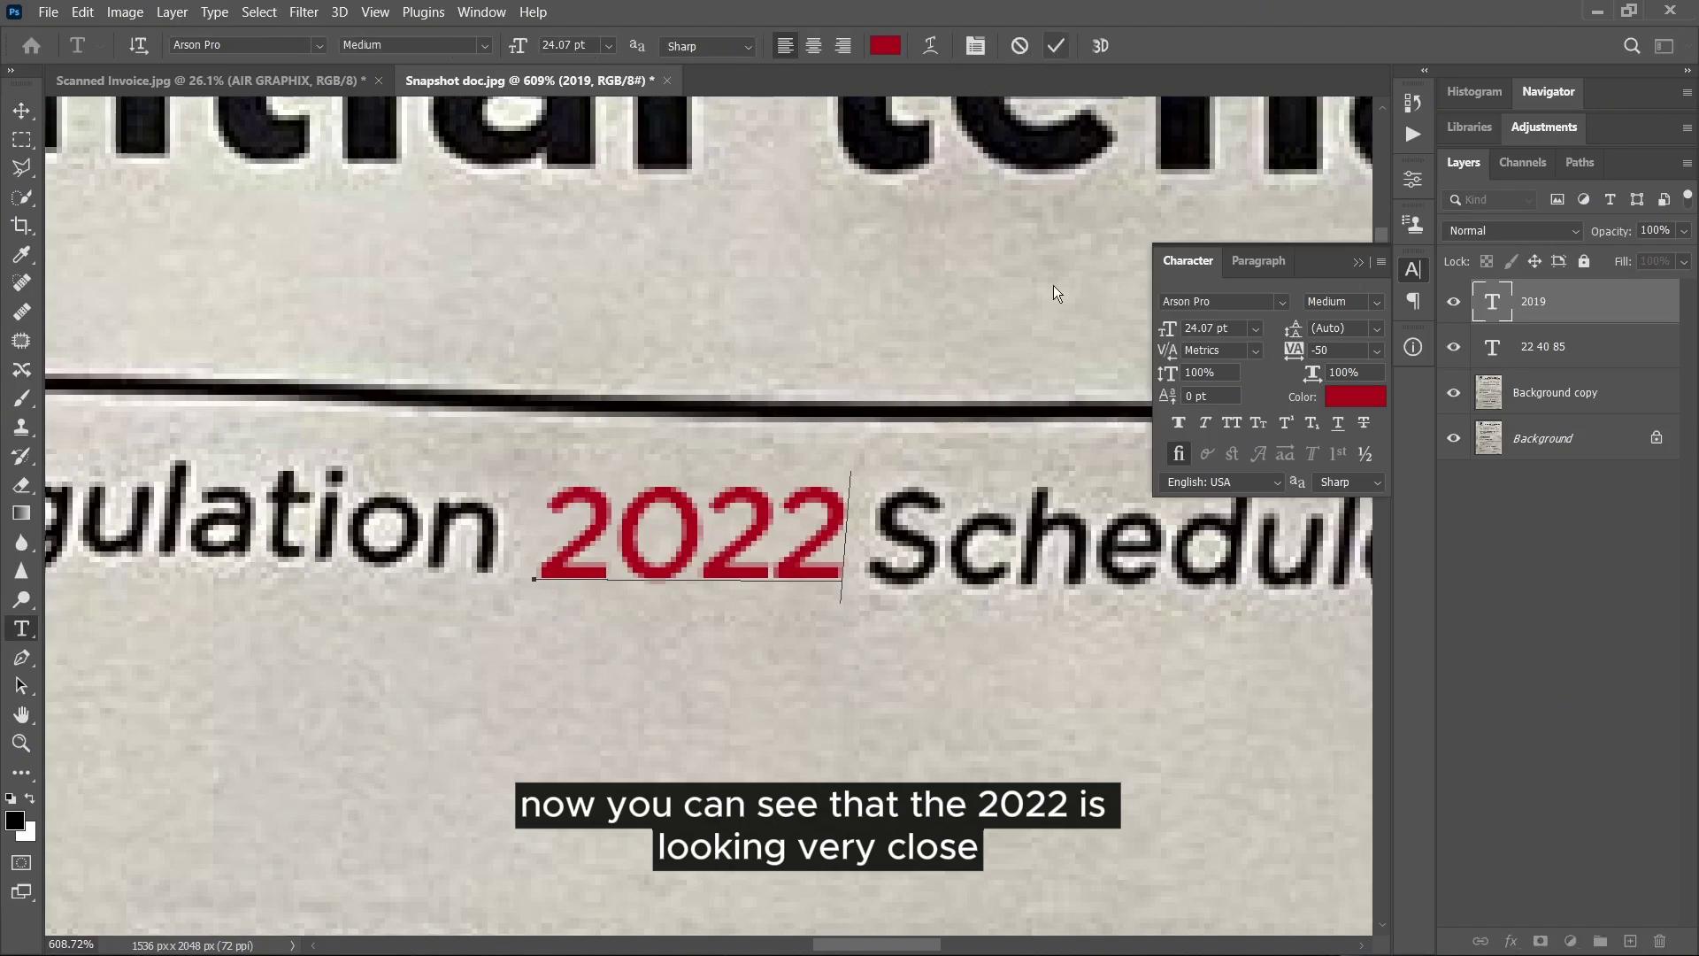
key(ctrl+Return)
key(v)
scroll(816, 551, down, 8)
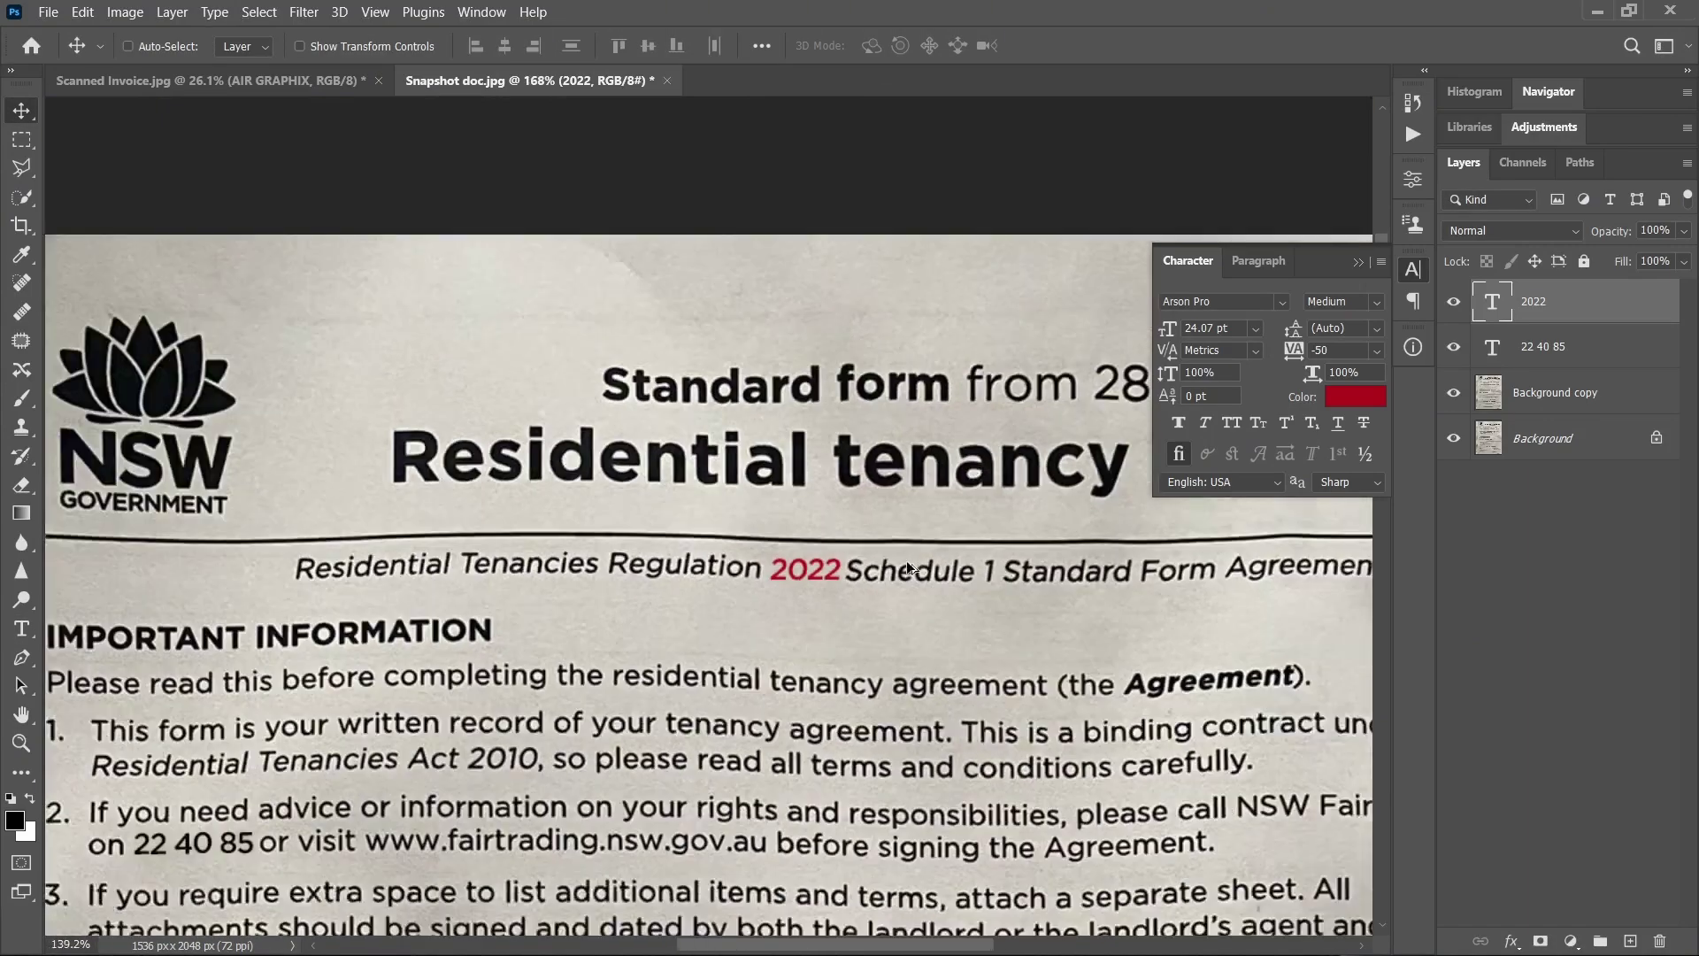
scroll(865, 590, up, 5)
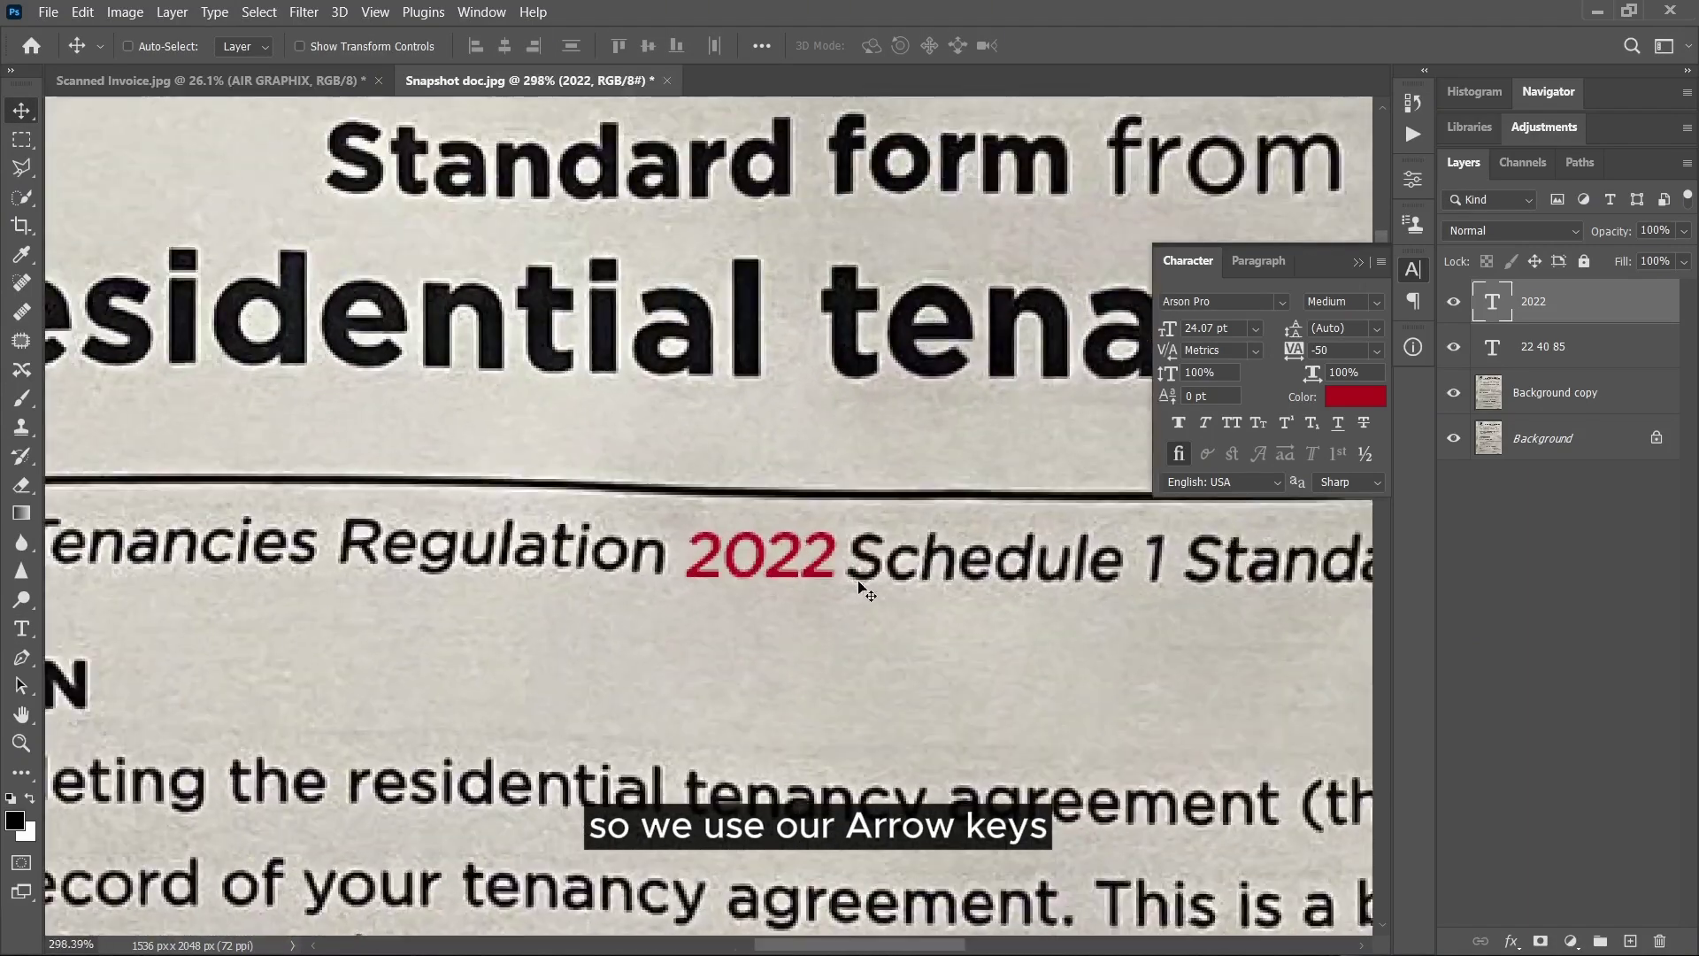
scroll(858, 581, up, 4)
key(Left)
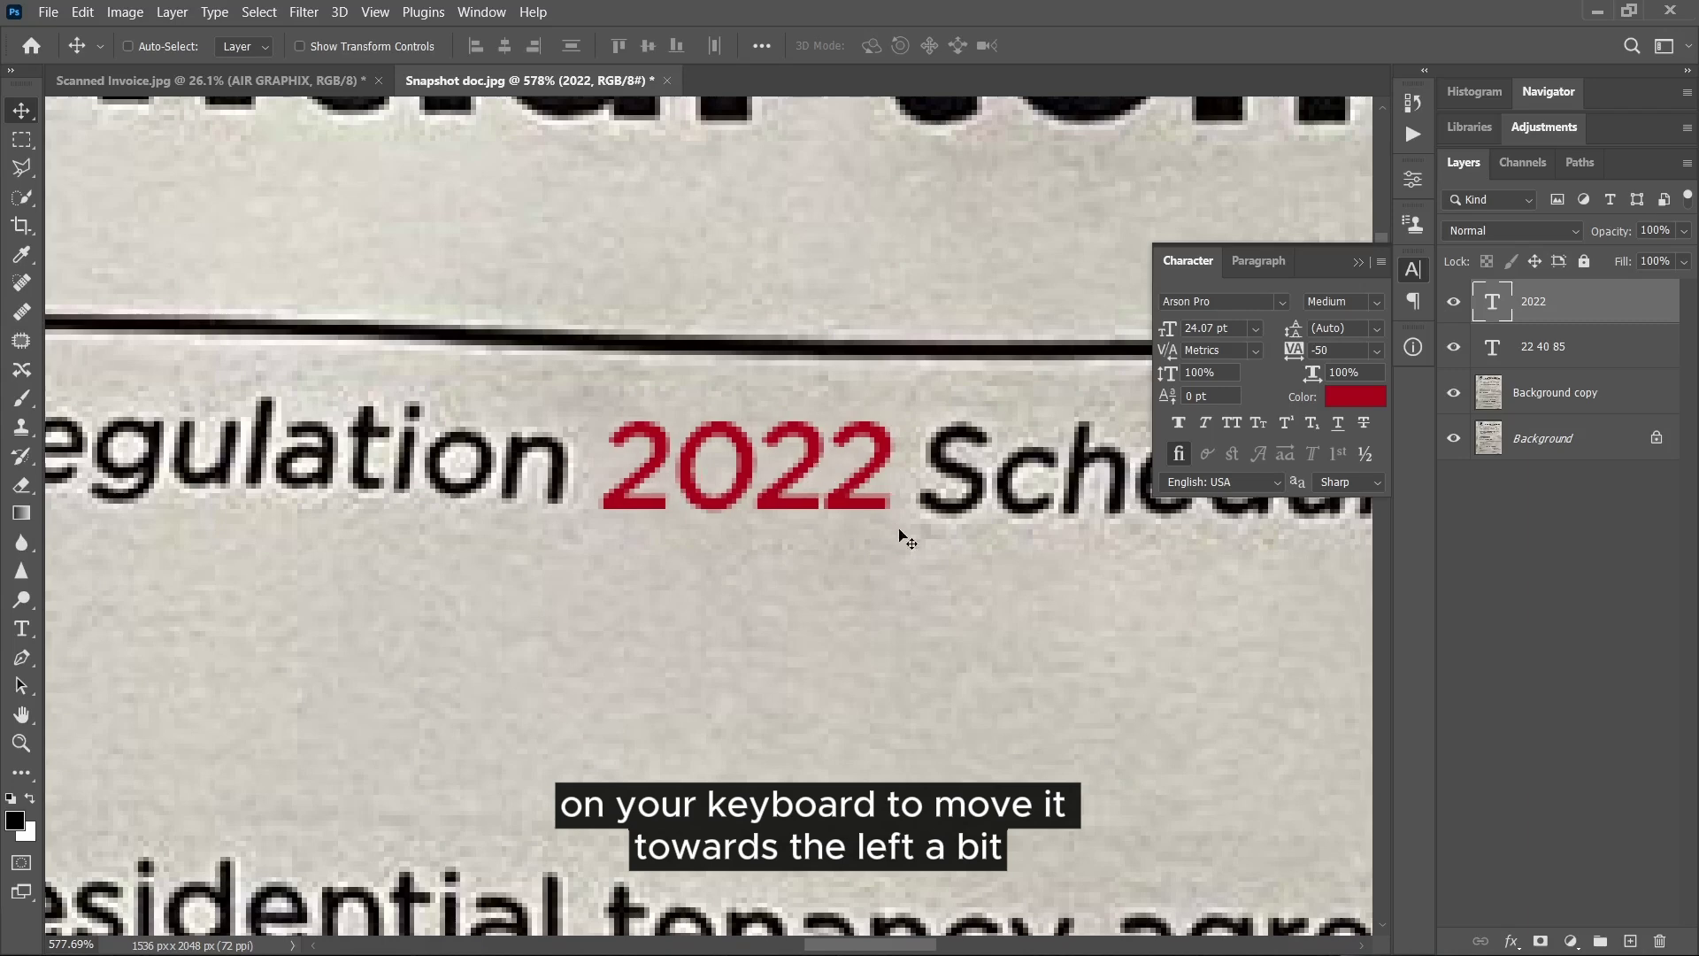
scroll(883, 576, up, 2)
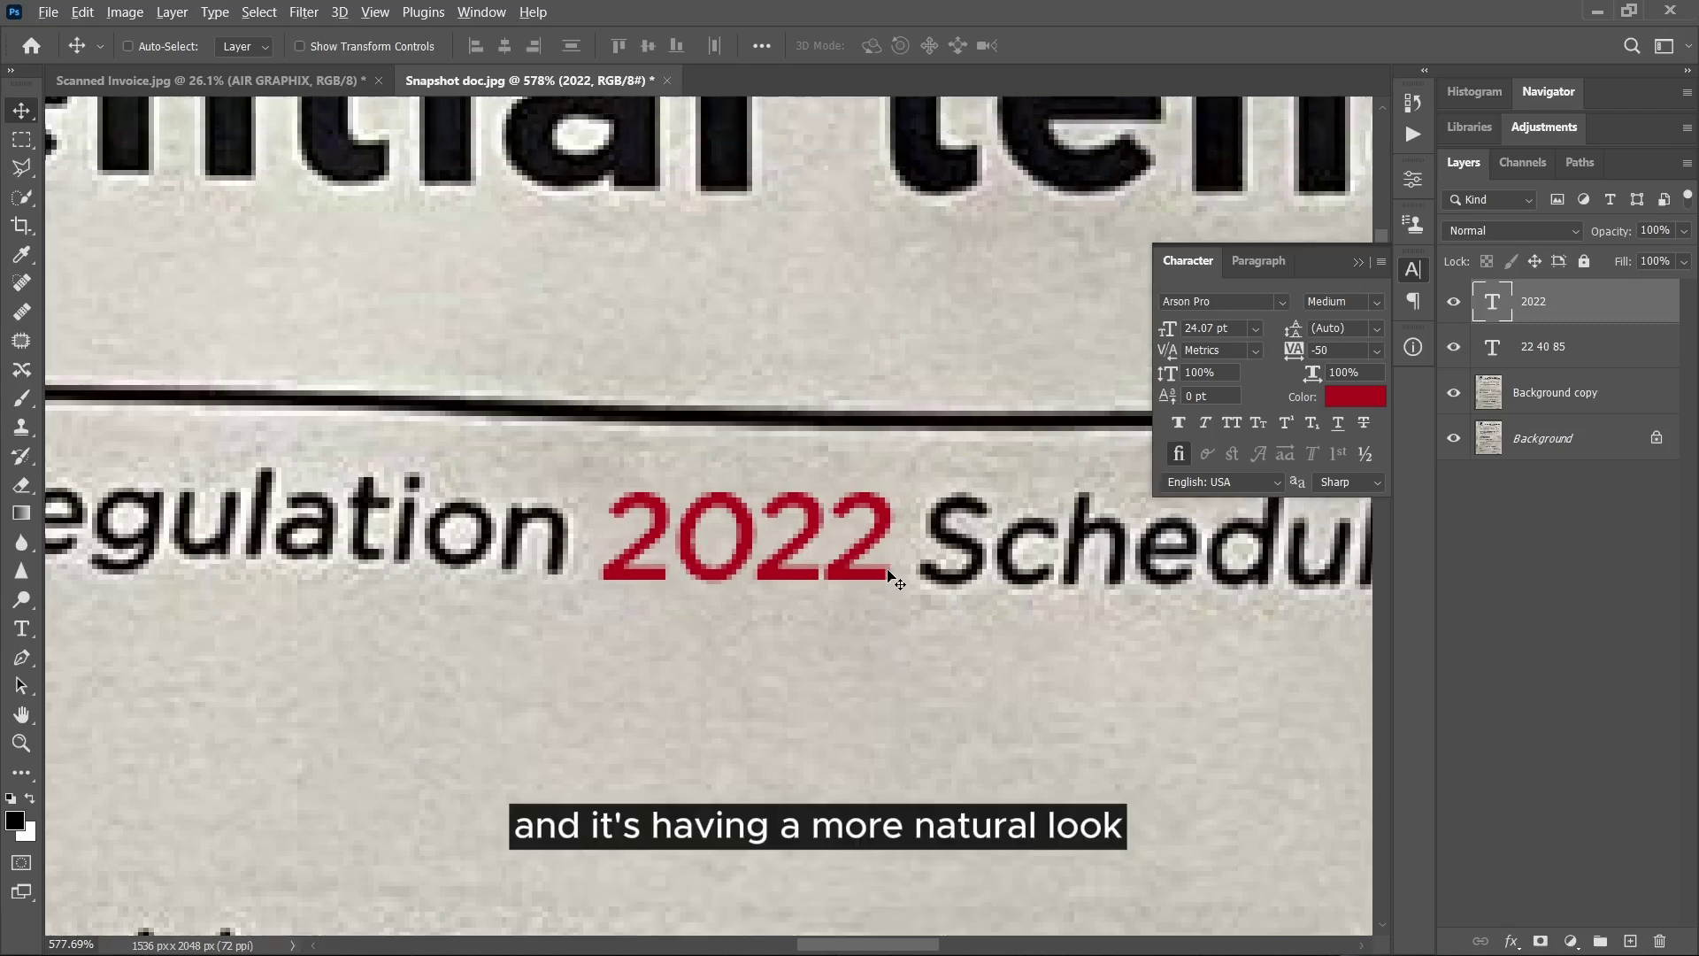
scroll(888, 572, down, 4)
Recolour the 2022 text with near-black sampled from the printed word 'Regulation'.
click(1354, 403)
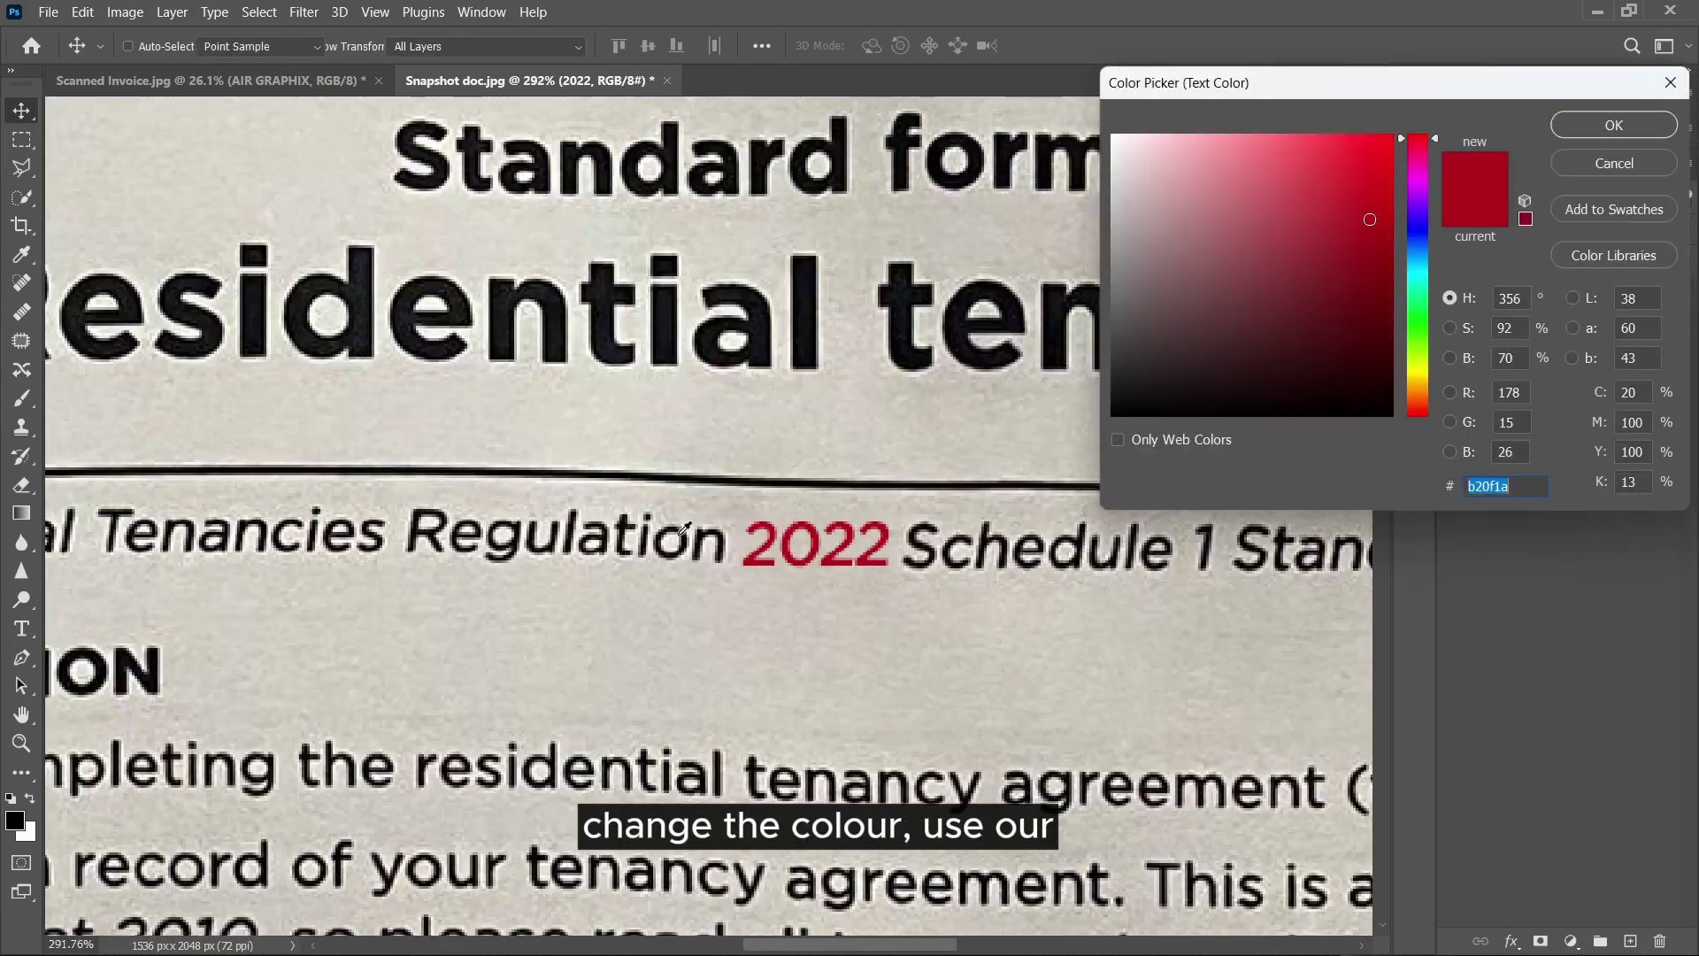
click(706, 540)
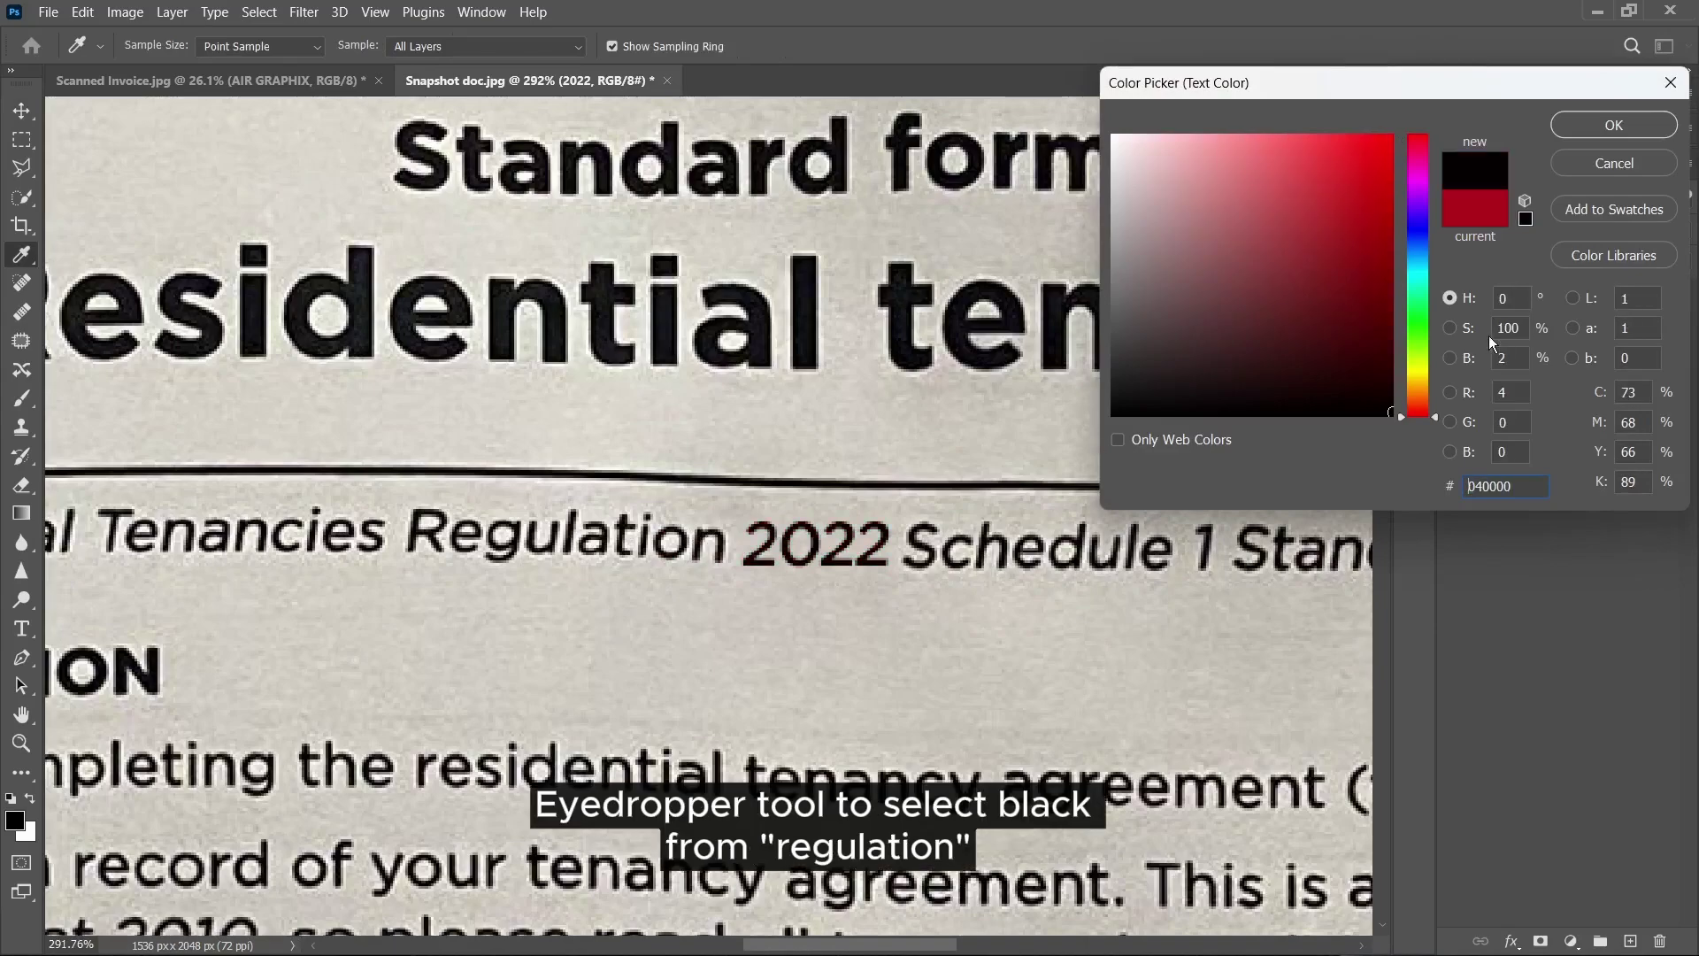
click(1564, 136)
scroll(763, 563, down, 2)
scroll(786, 574, up, 3)
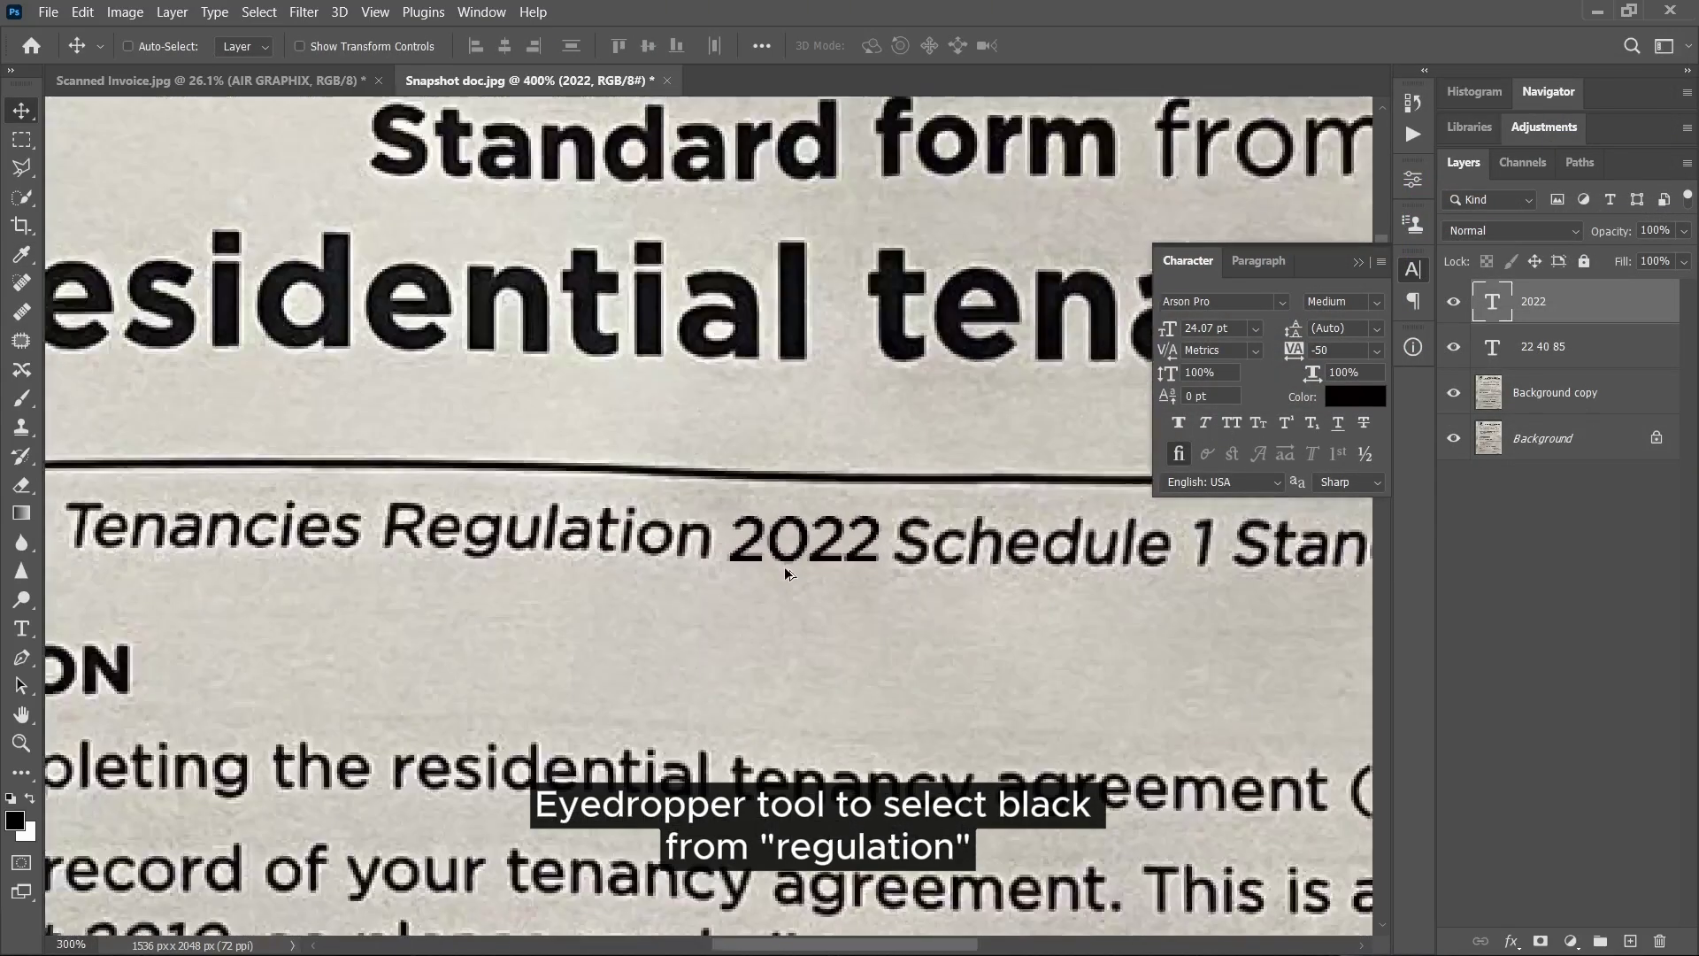
scroll(786, 573, down, 4)
scroll(541, 657, up, 2)
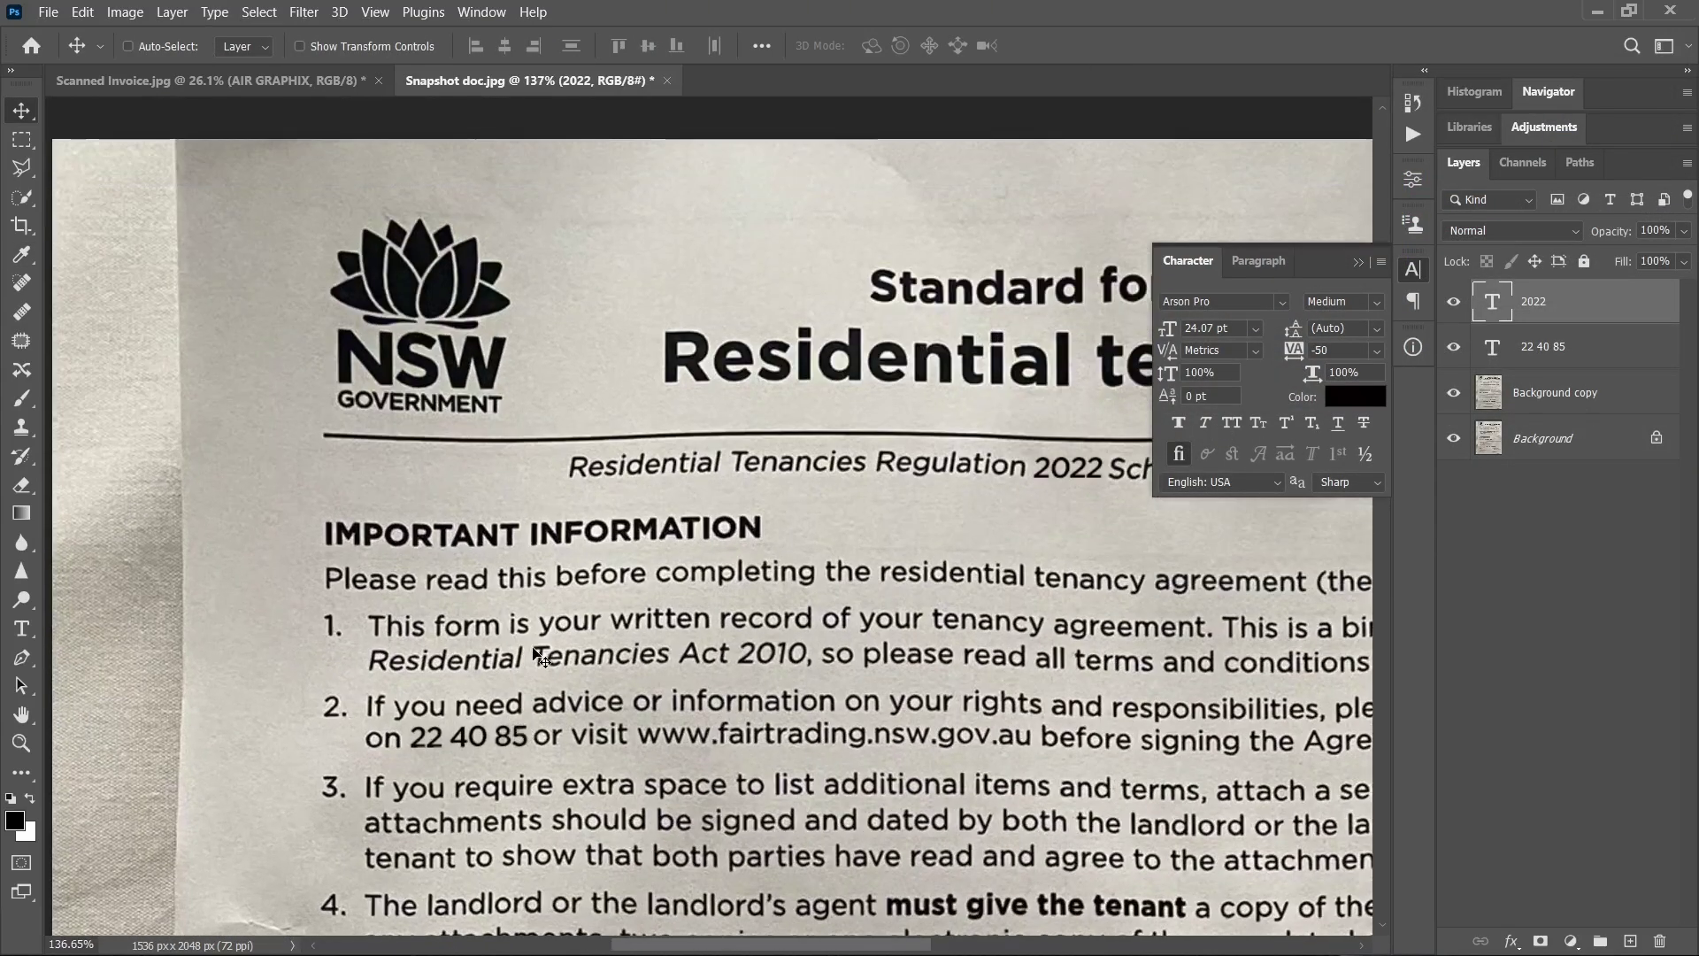
scroll(542, 656, up, 1)
scroll(542, 657, down, 2)
scroll(536, 651, left, 2)
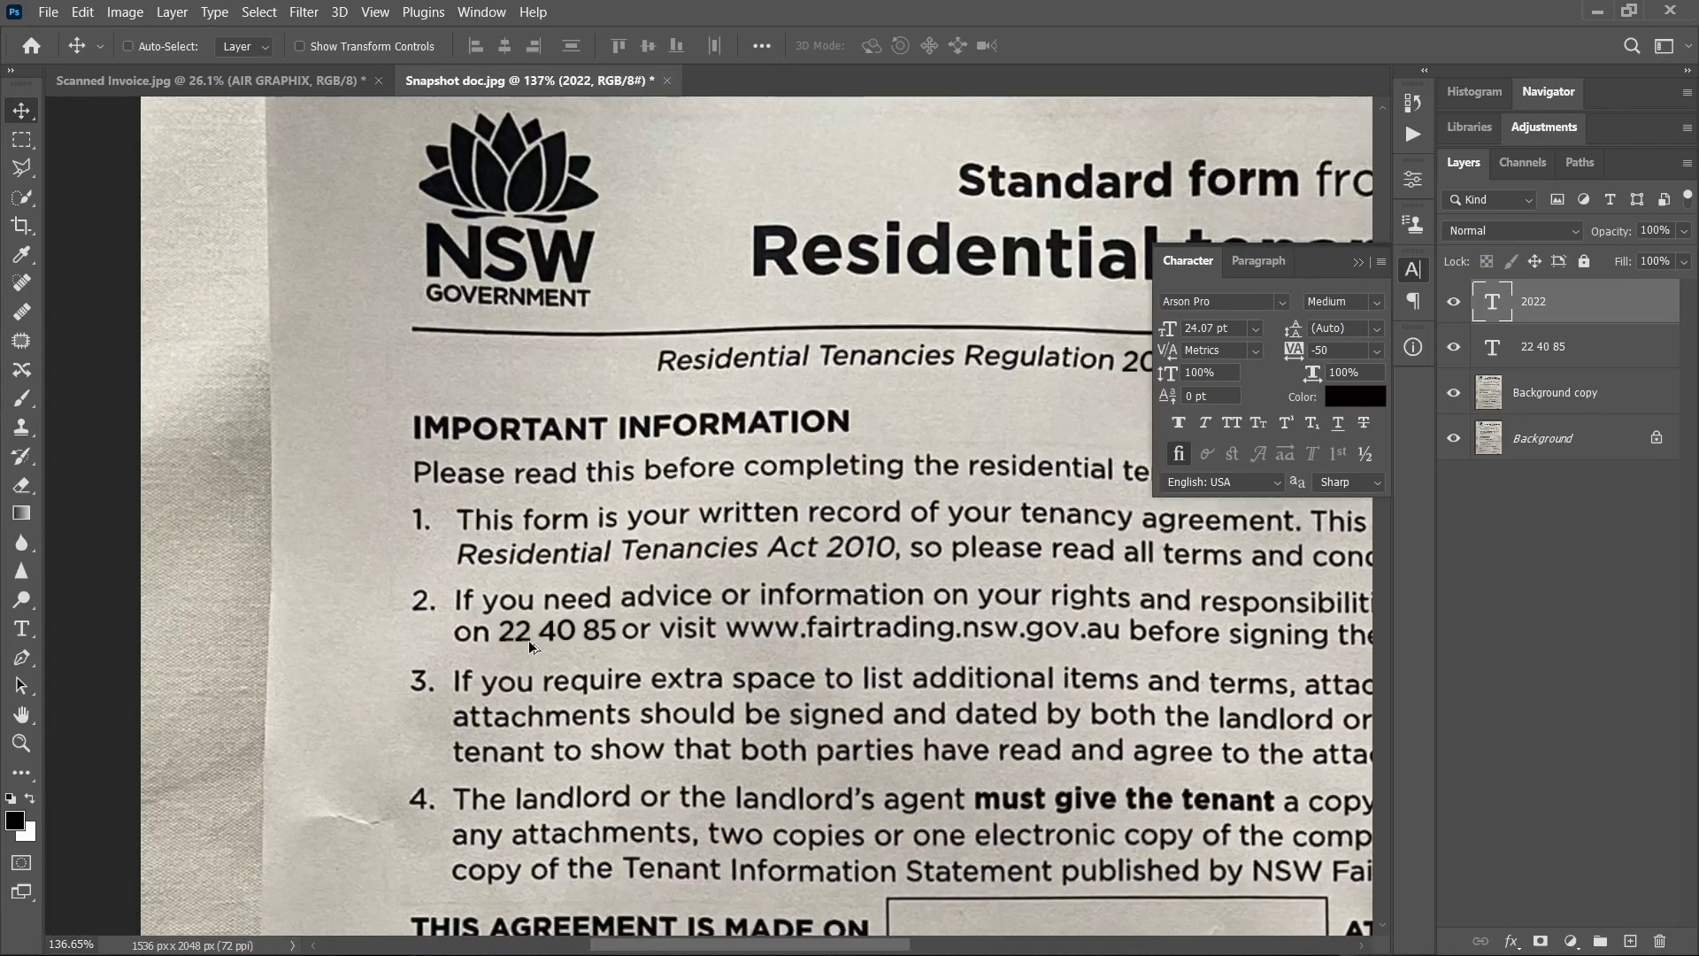
scroll(529, 647, up, 8)
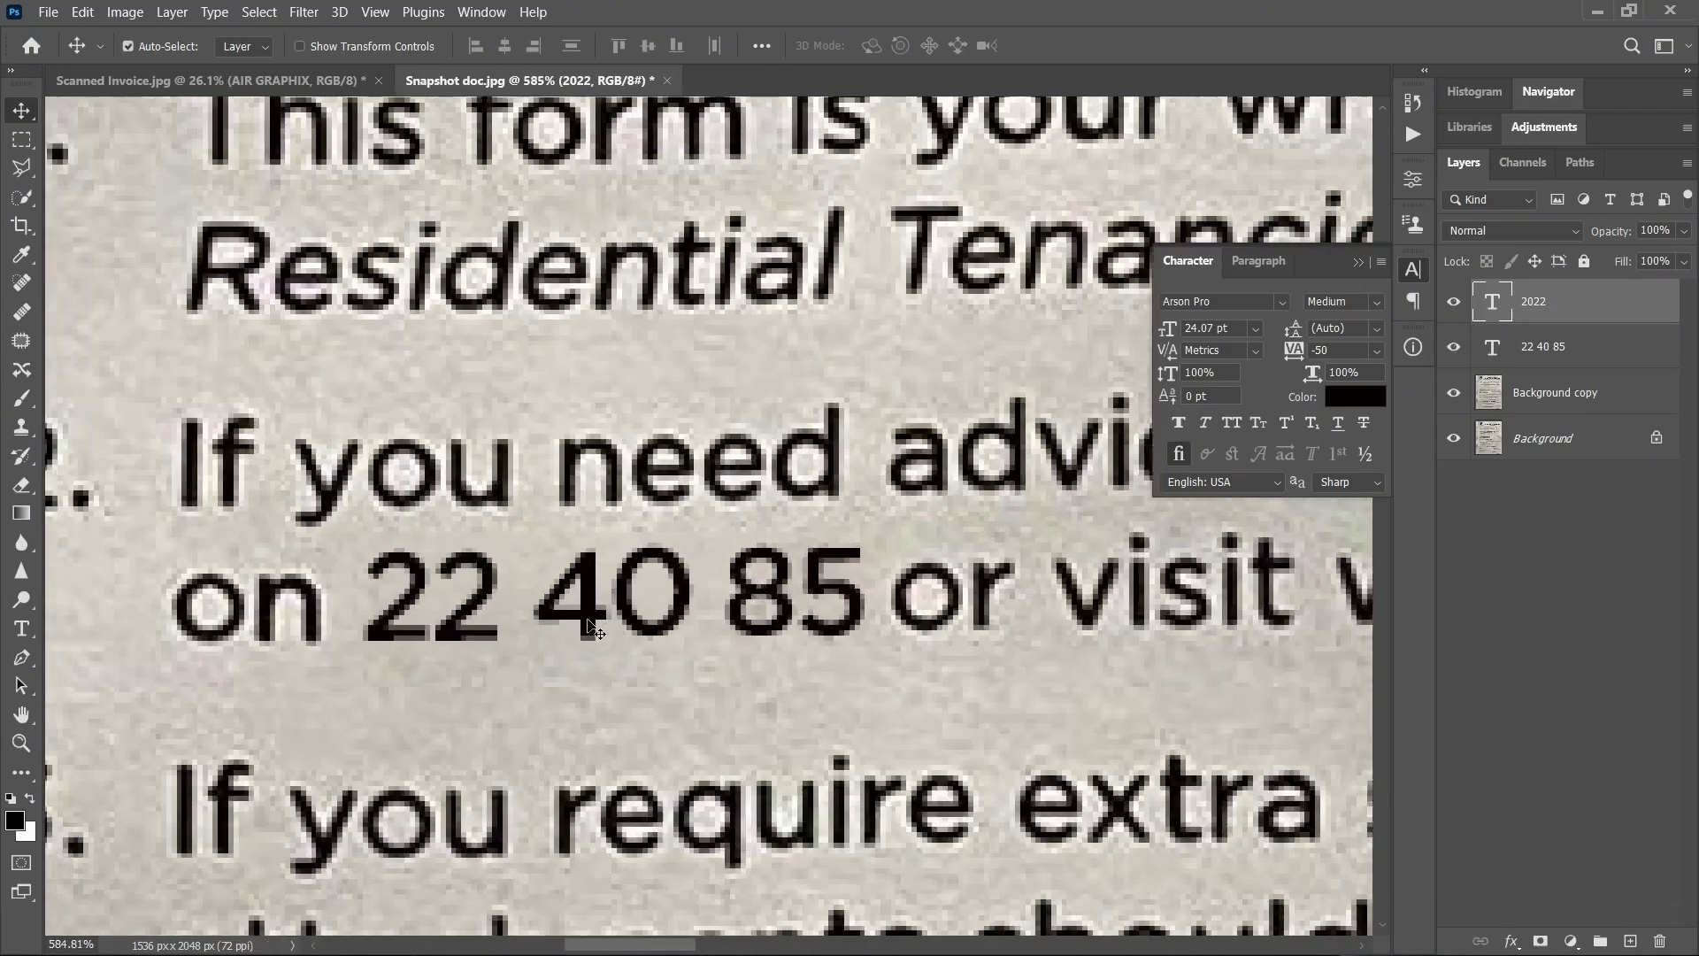
scroll(632, 644, up, 1)
scroll(632, 644, left, 1)
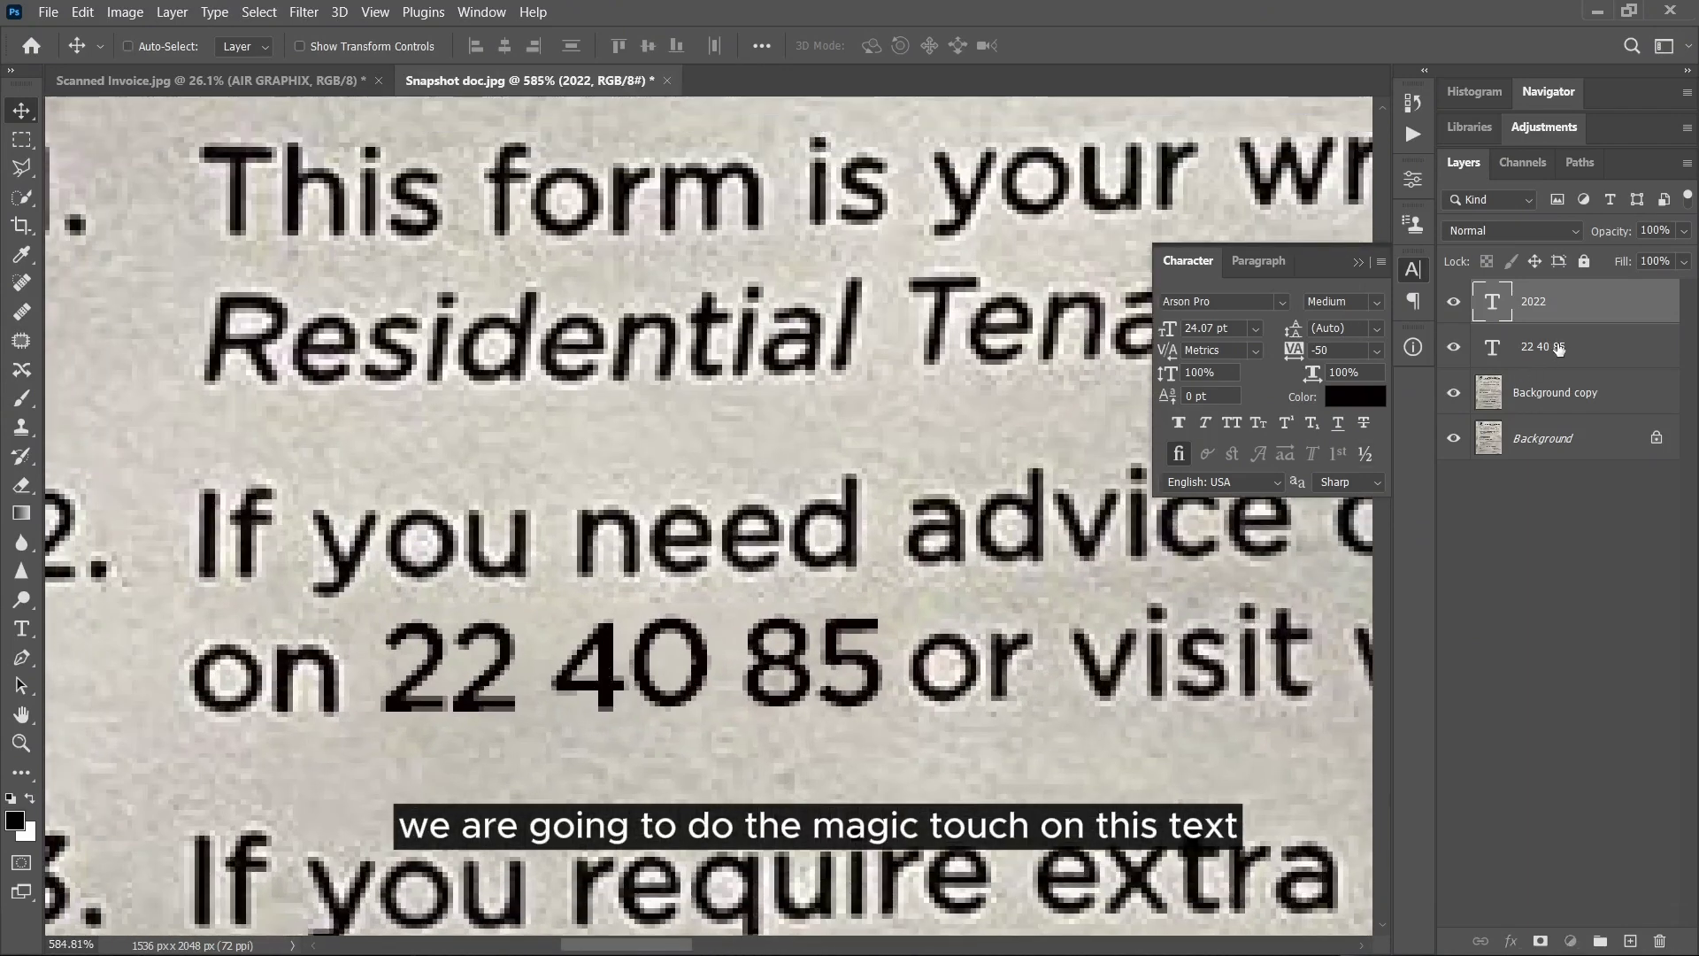
Select the 22 40 85 text layer and inspect it on the form.
click(1456, 354)
scroll(841, 582, down, 1)
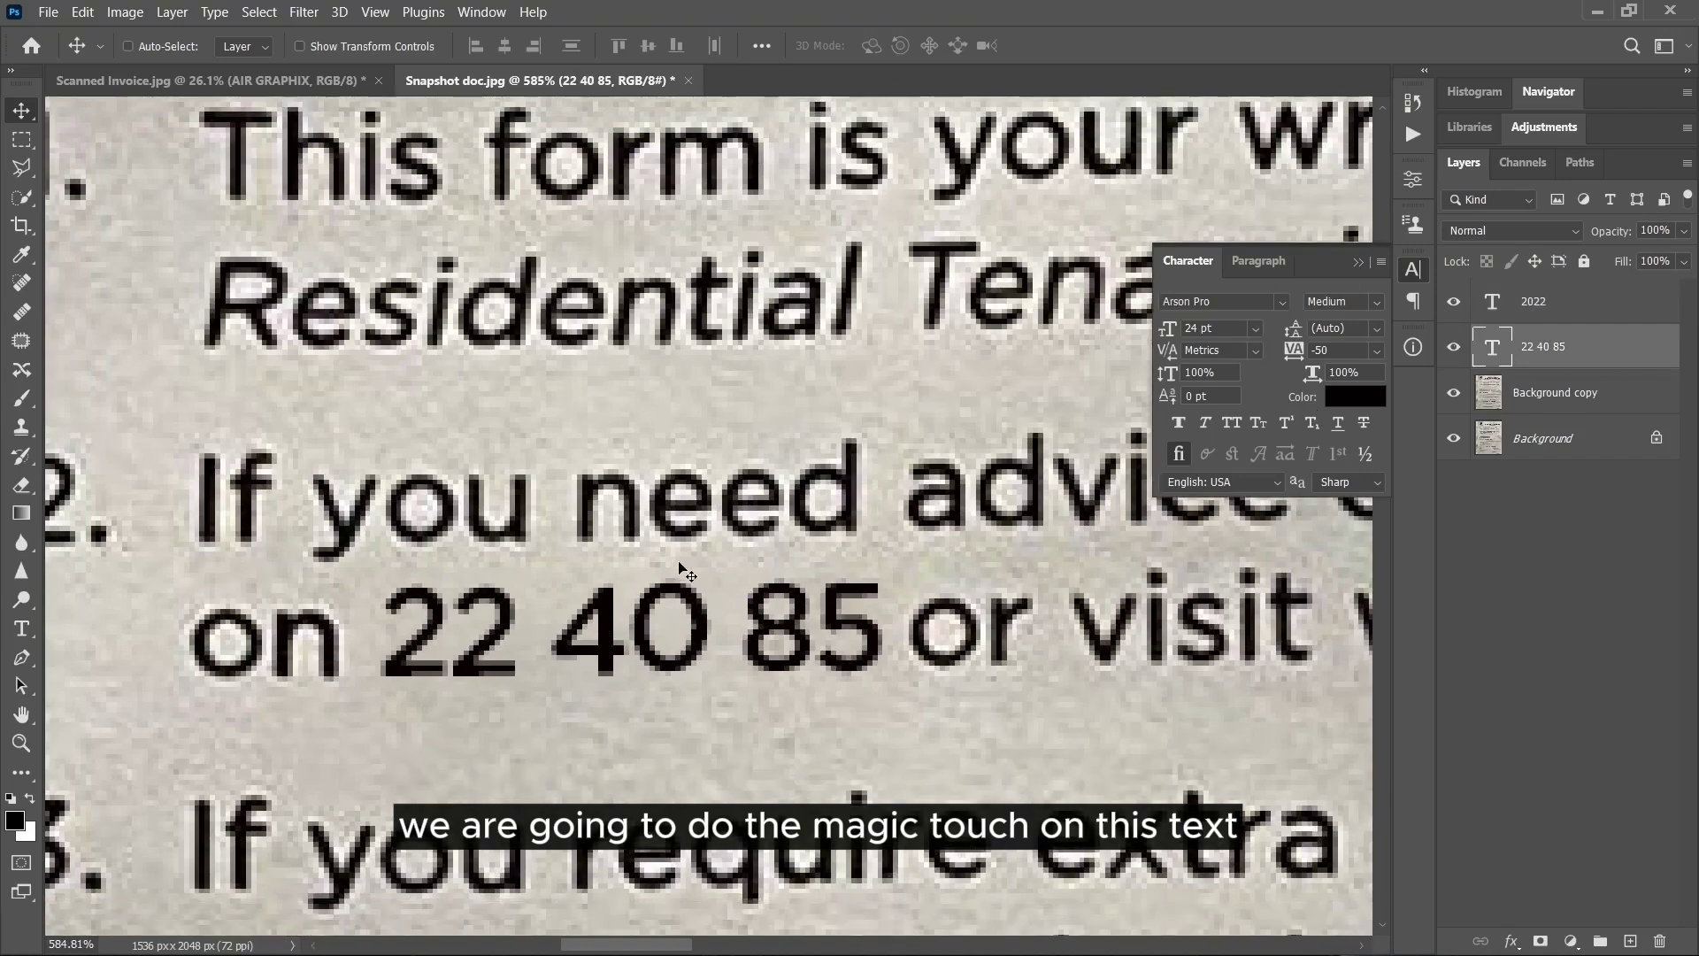
scroll(608, 627, down, 1)
scroll(768, 553, up, 1)
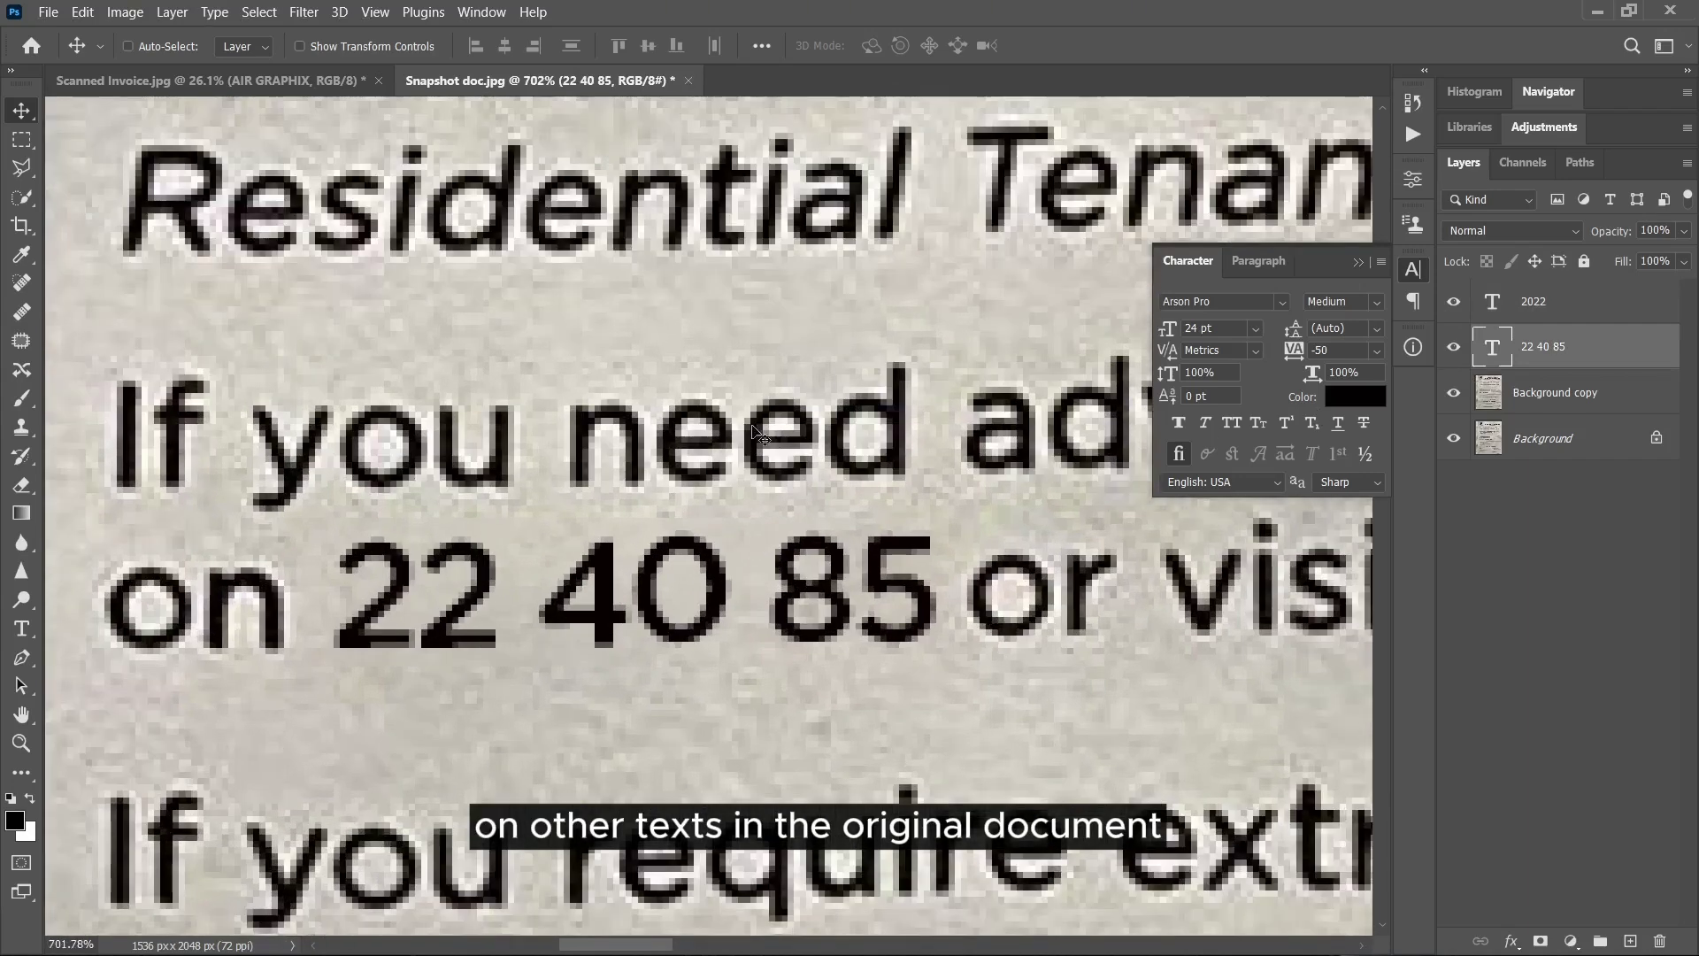
scroll(671, 404, up, 7)
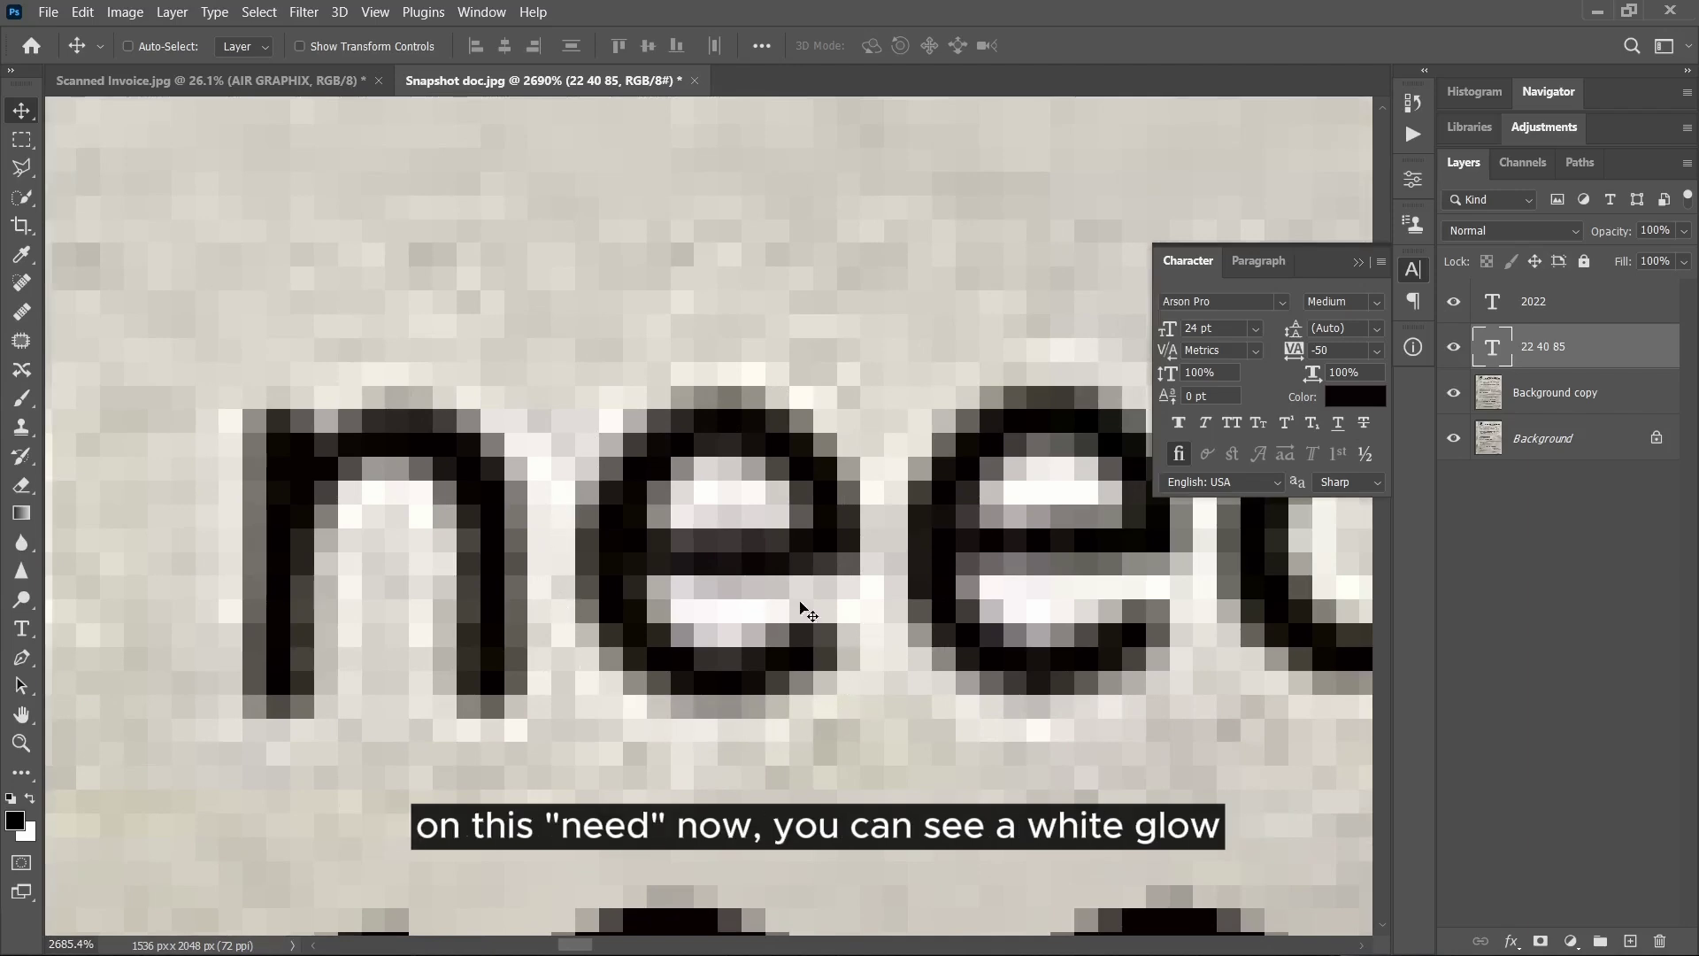
scroll(740, 368, down, 5)
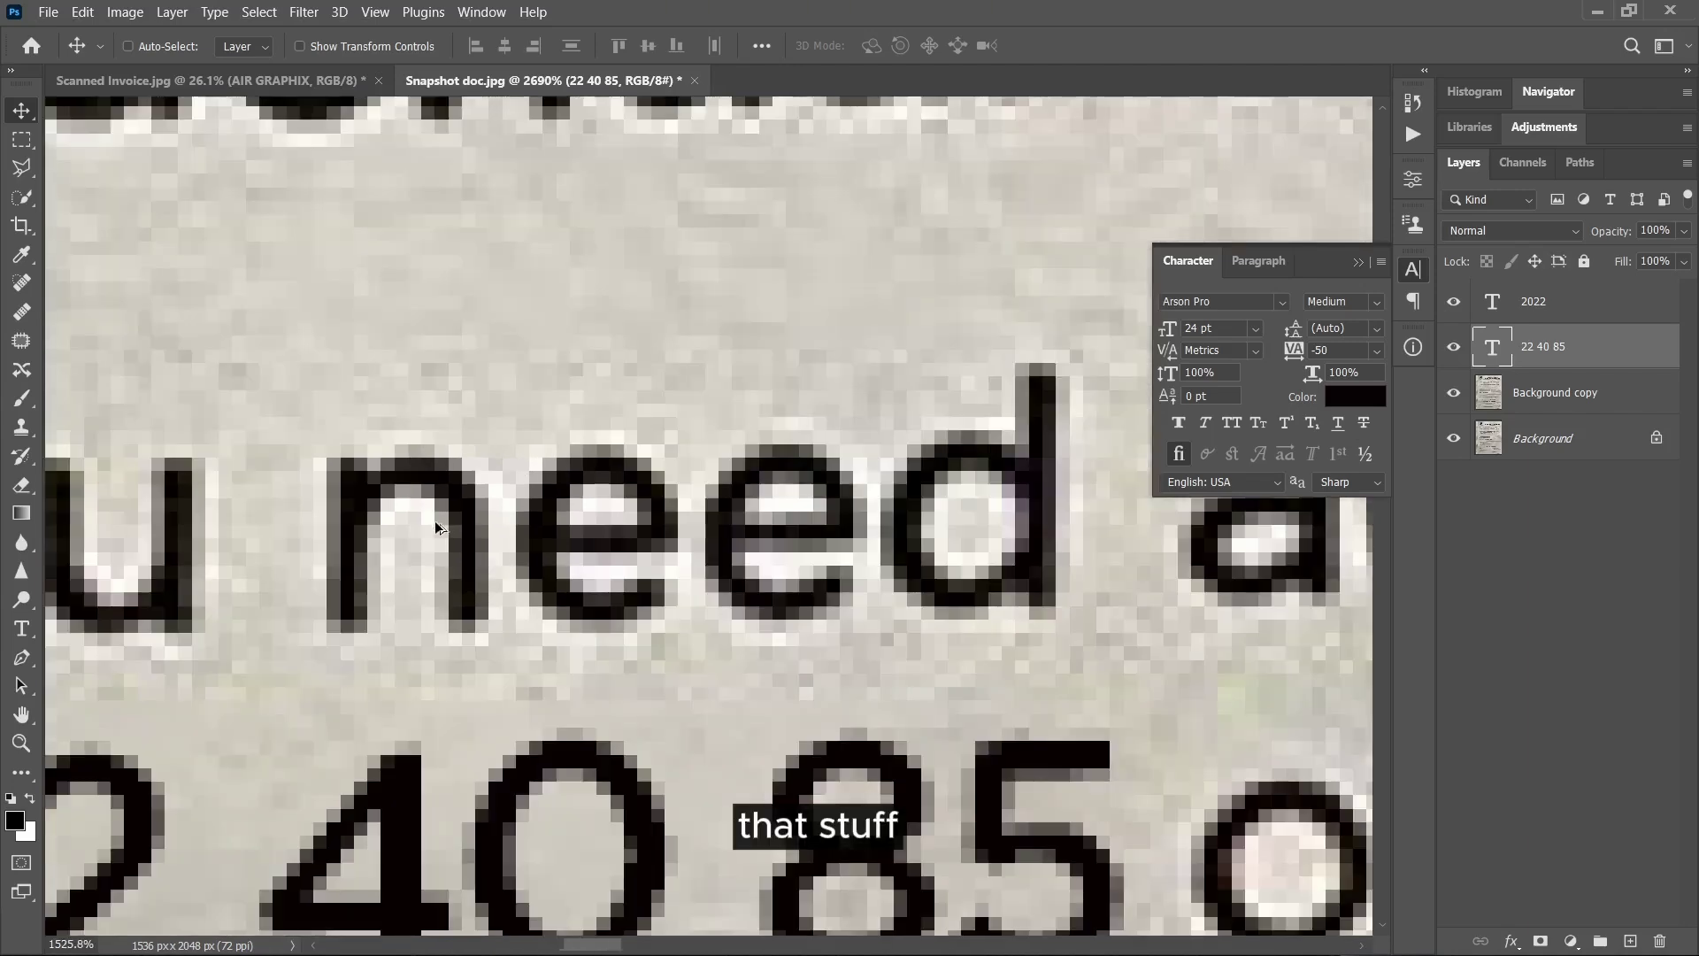
scroll(652, 614, down, 3)
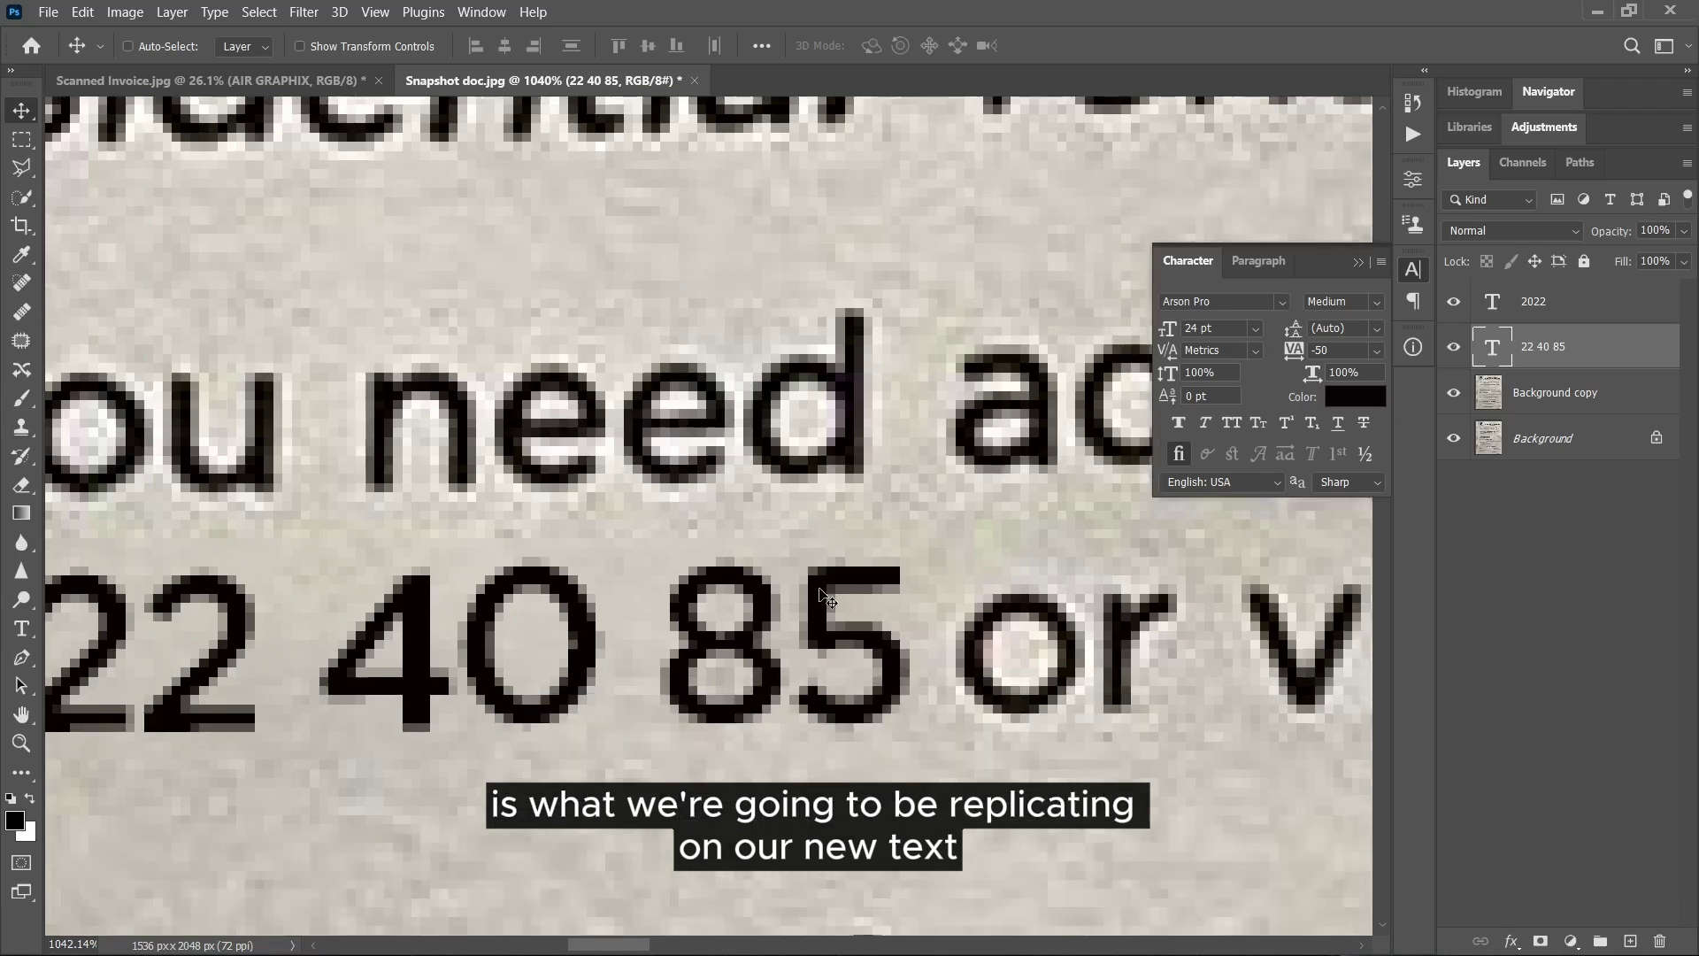
scroll(571, 541, up, 4)
scroll(571, 543, down, 3)
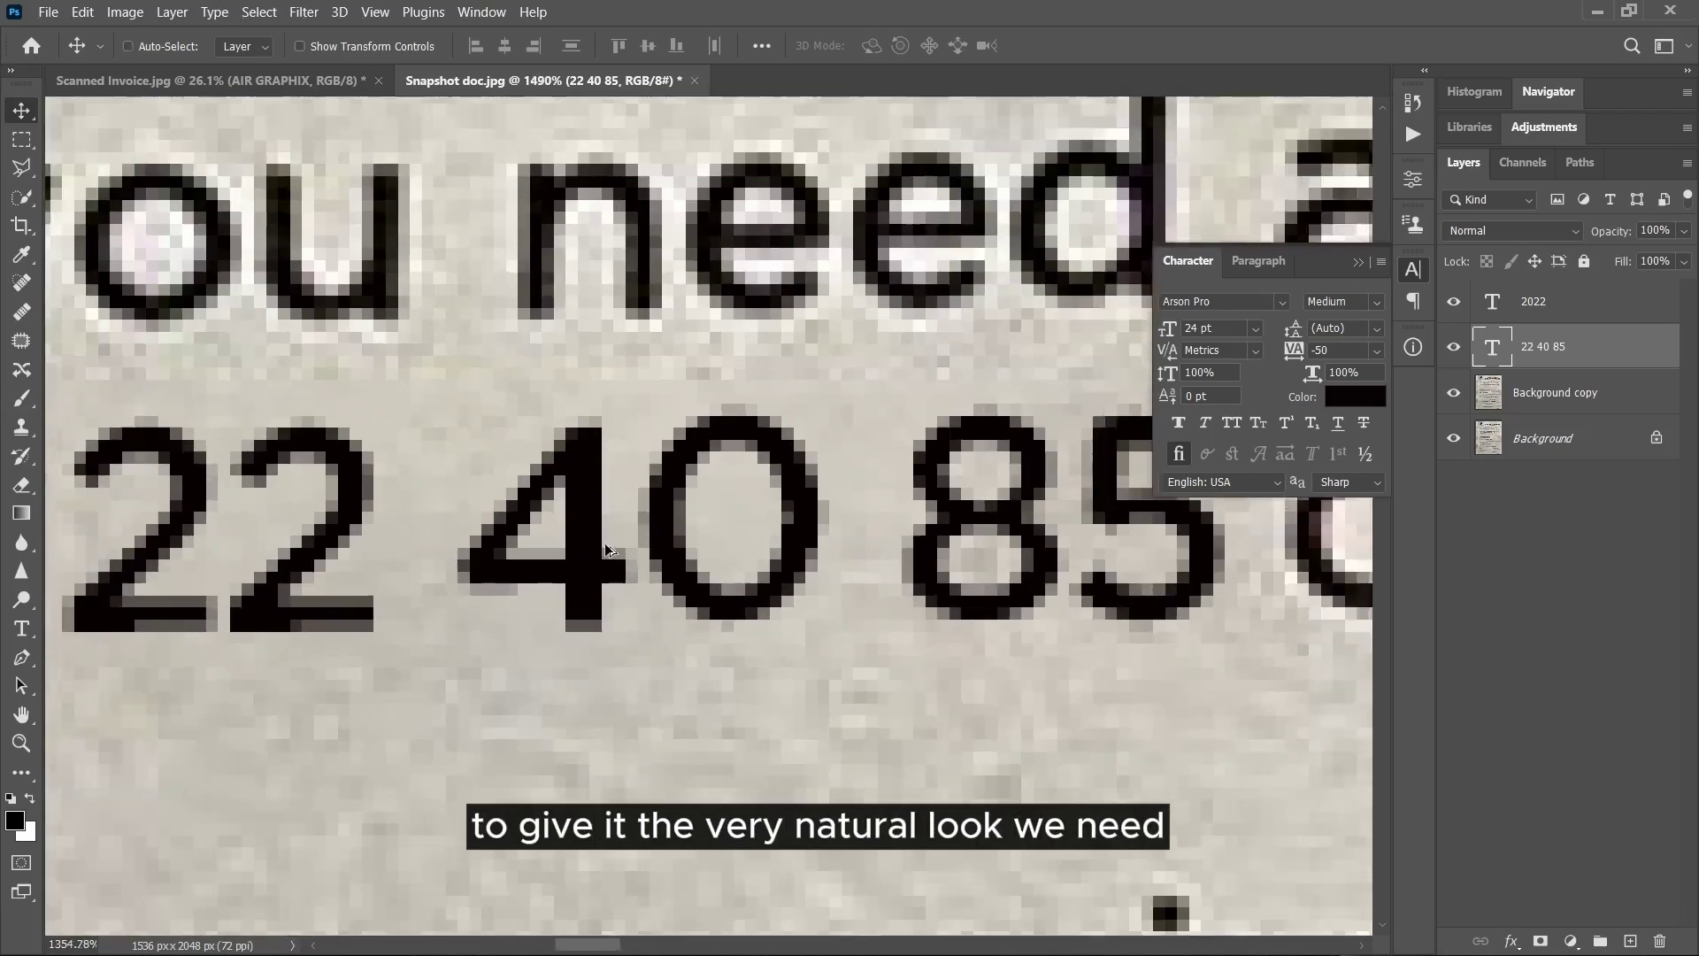
scroll(620, 552, up, 2)
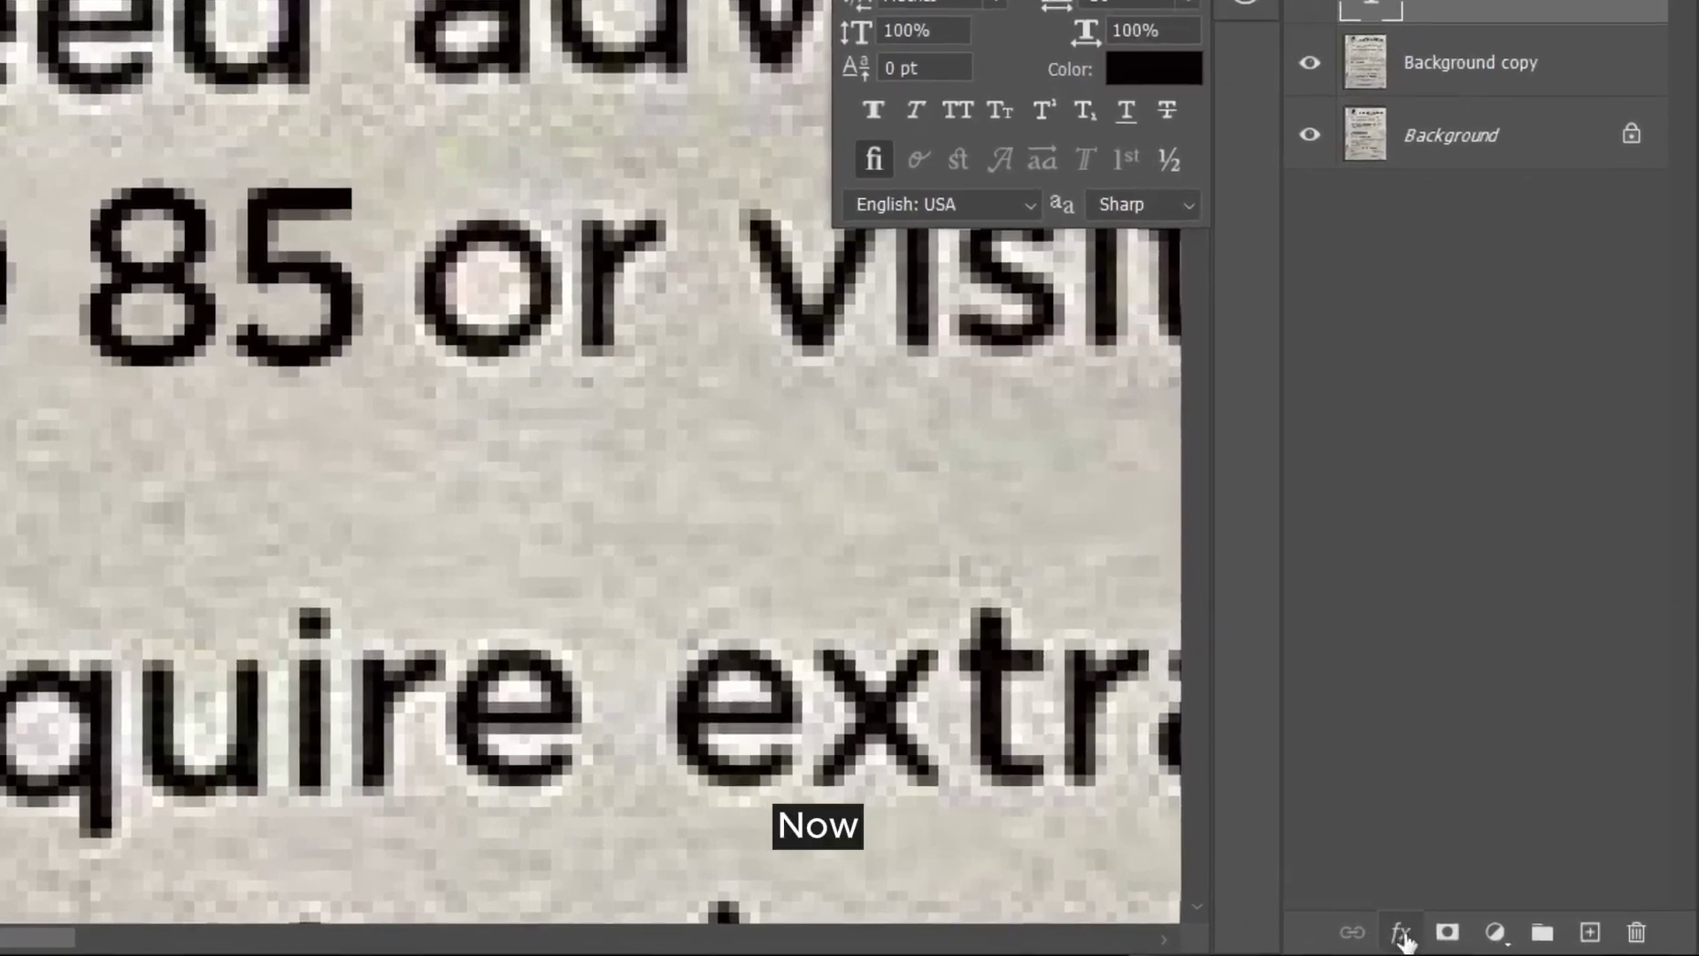
Add a white Vivid Light Outer Glow to 22 40 85 with 20% opacity and 3 px size.
click(1401, 933)
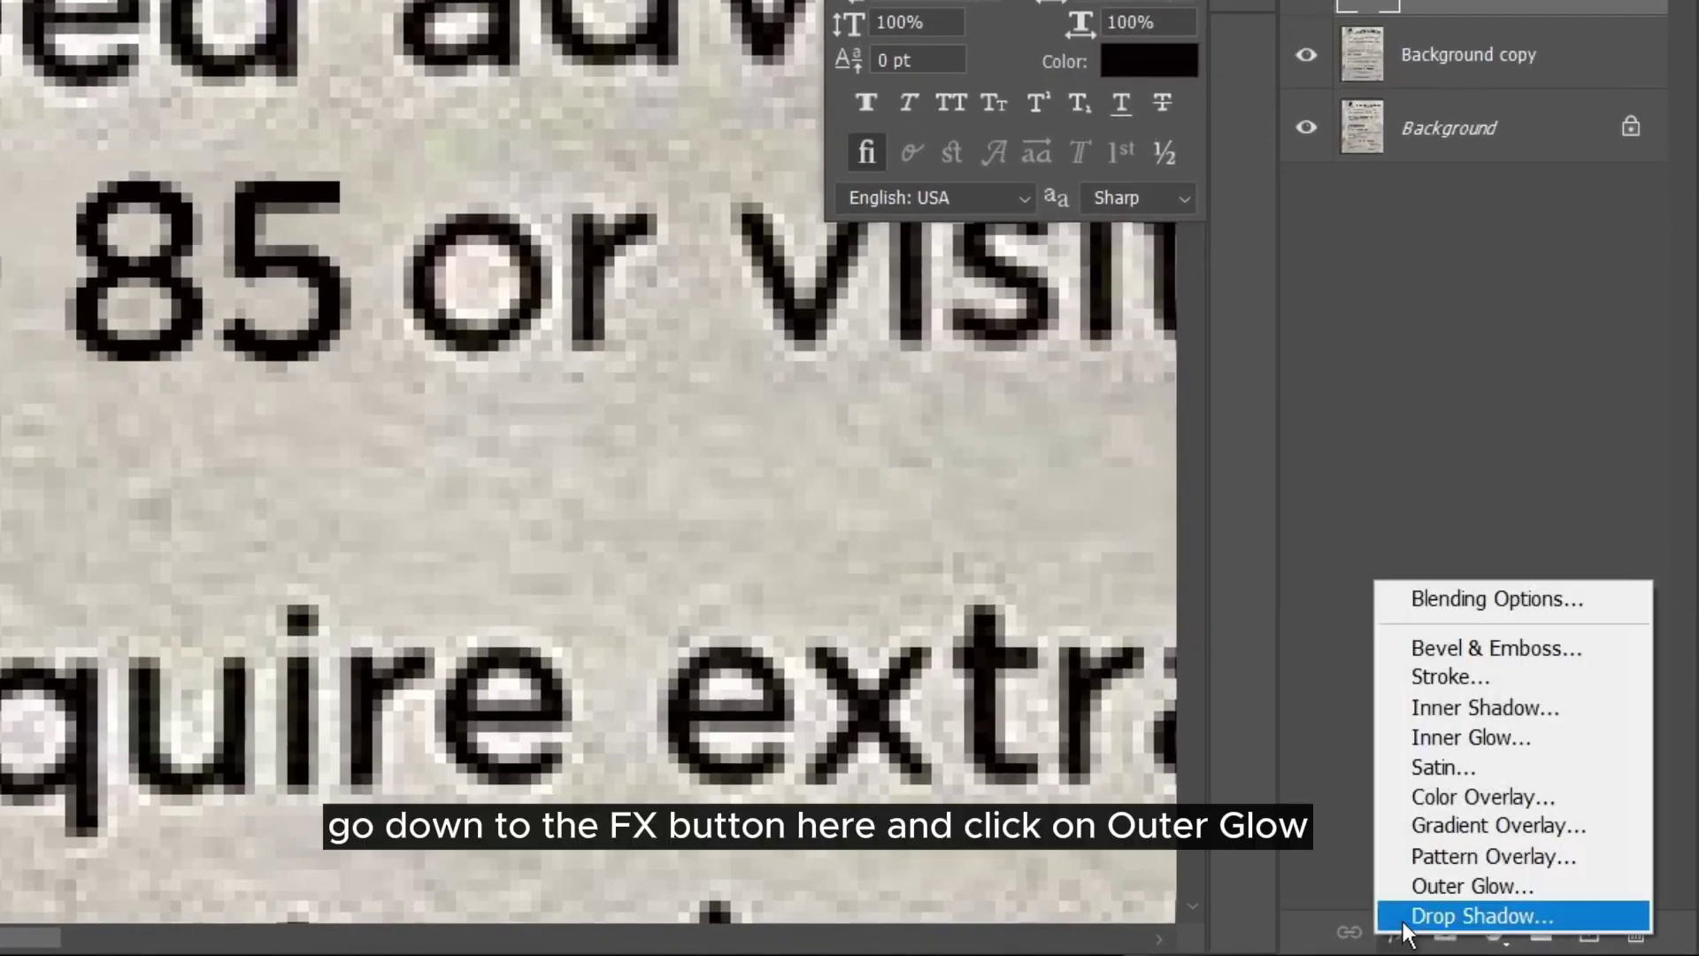
click(1441, 888)
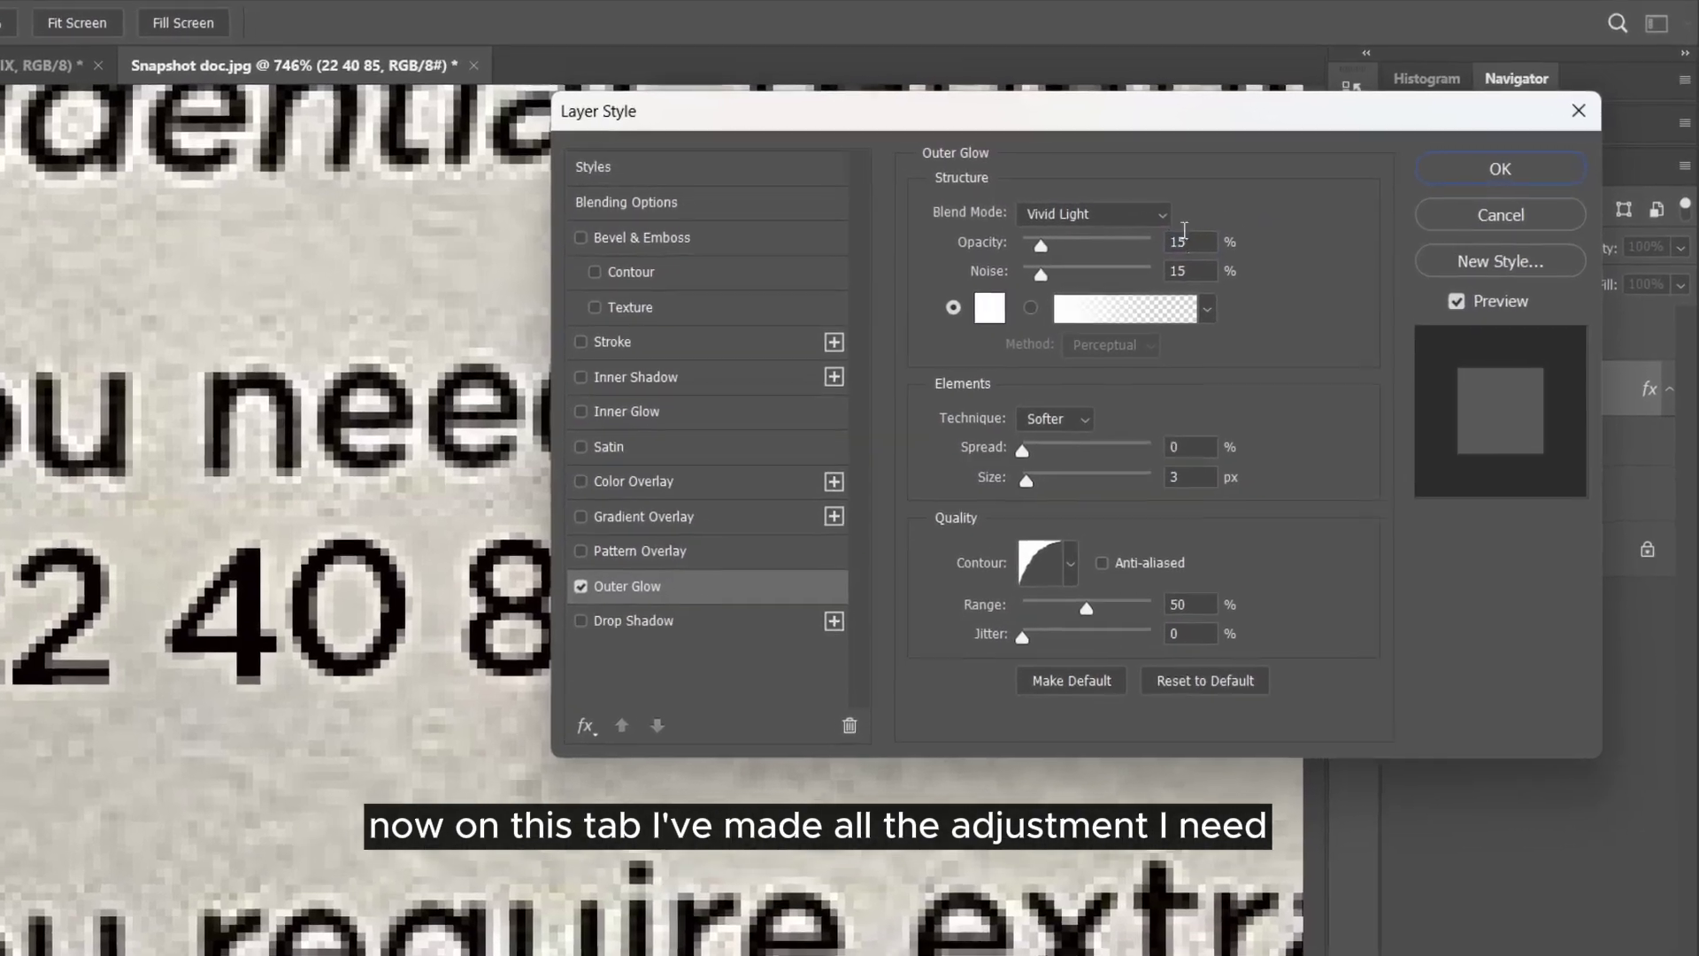
click(1240, 204)
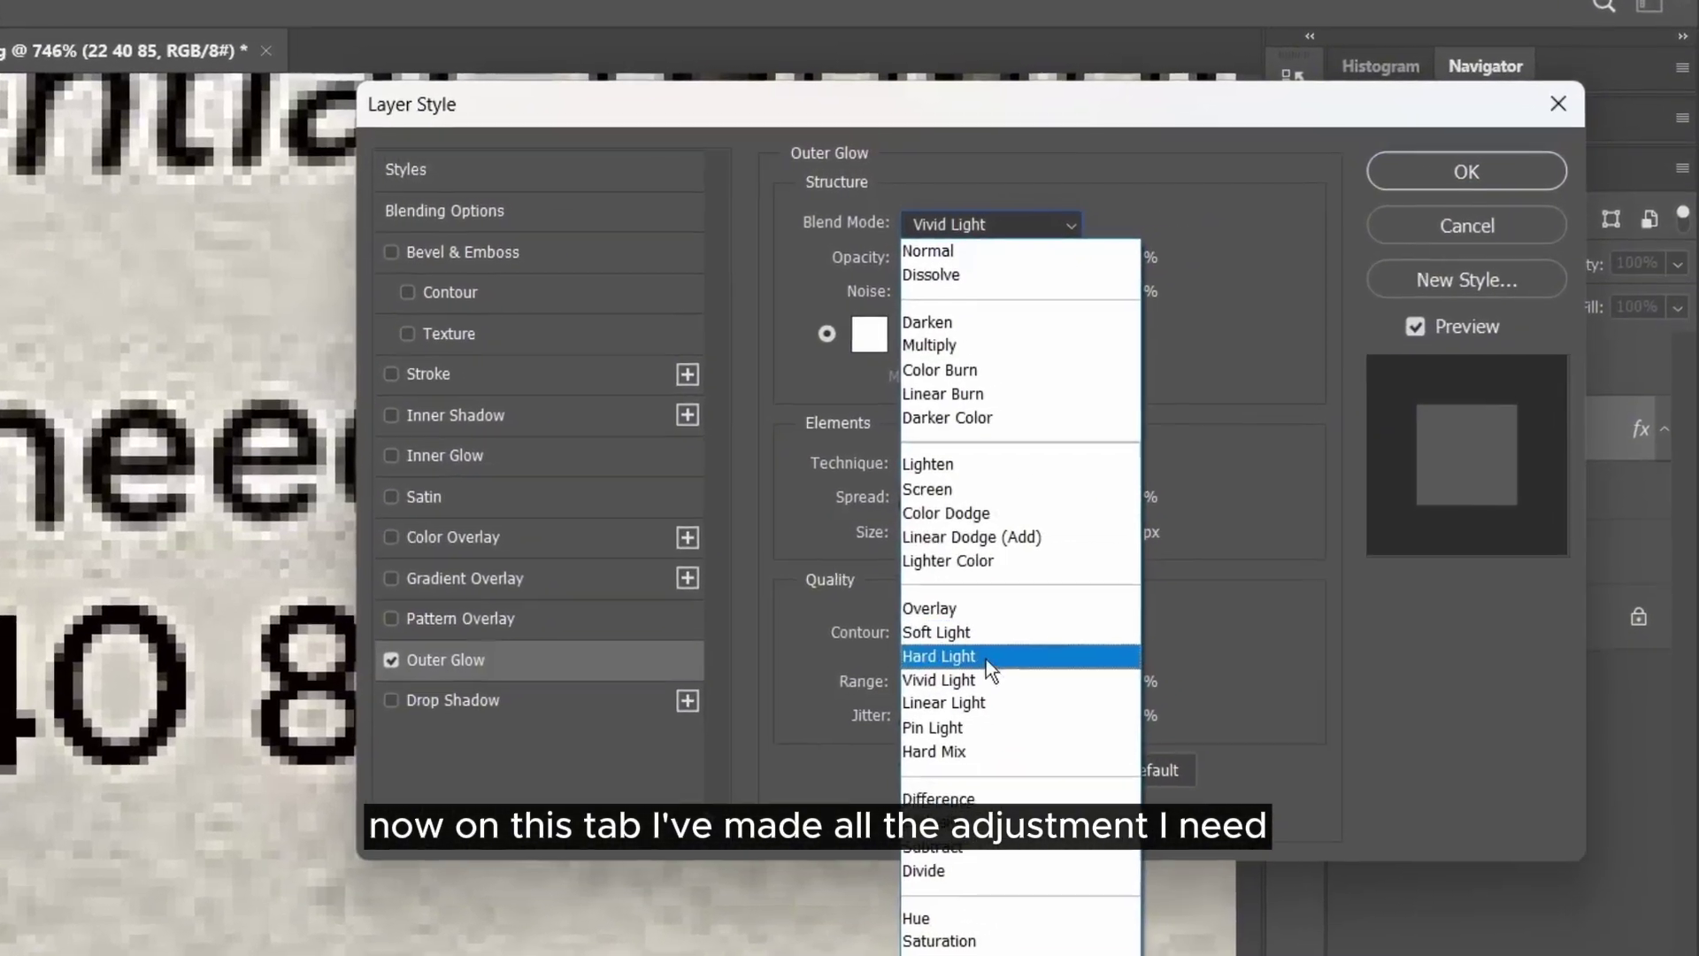
click(993, 641)
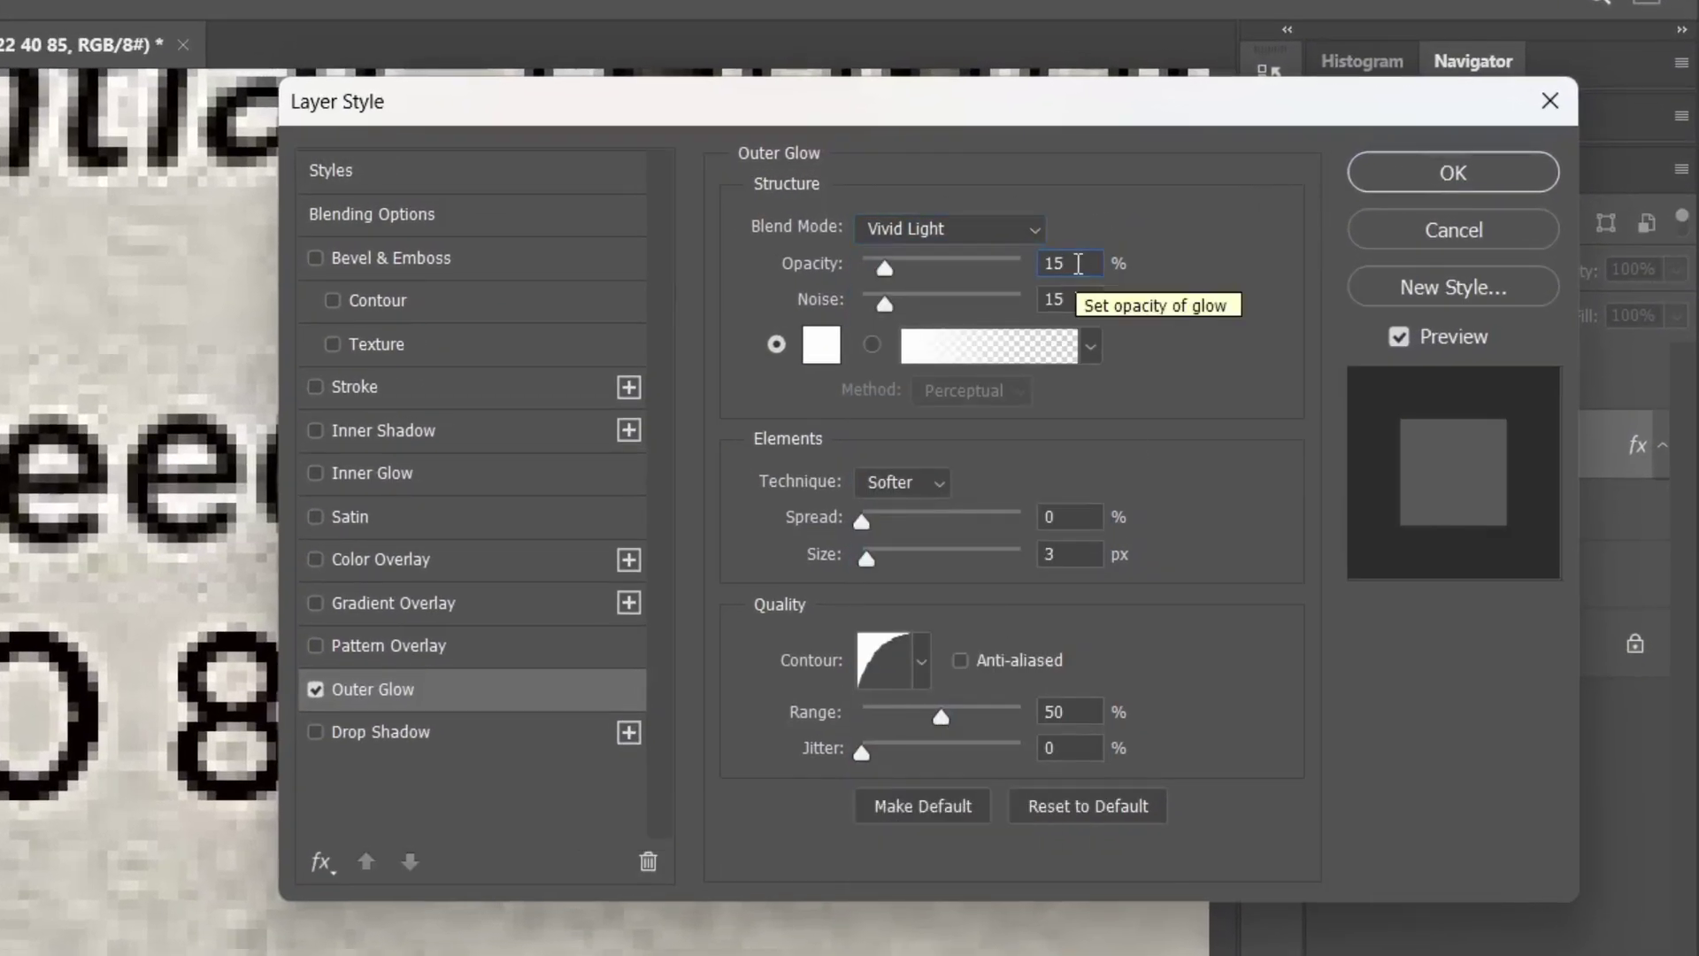
scroll(1078, 263, up, 5)
text(42)
key(Return)
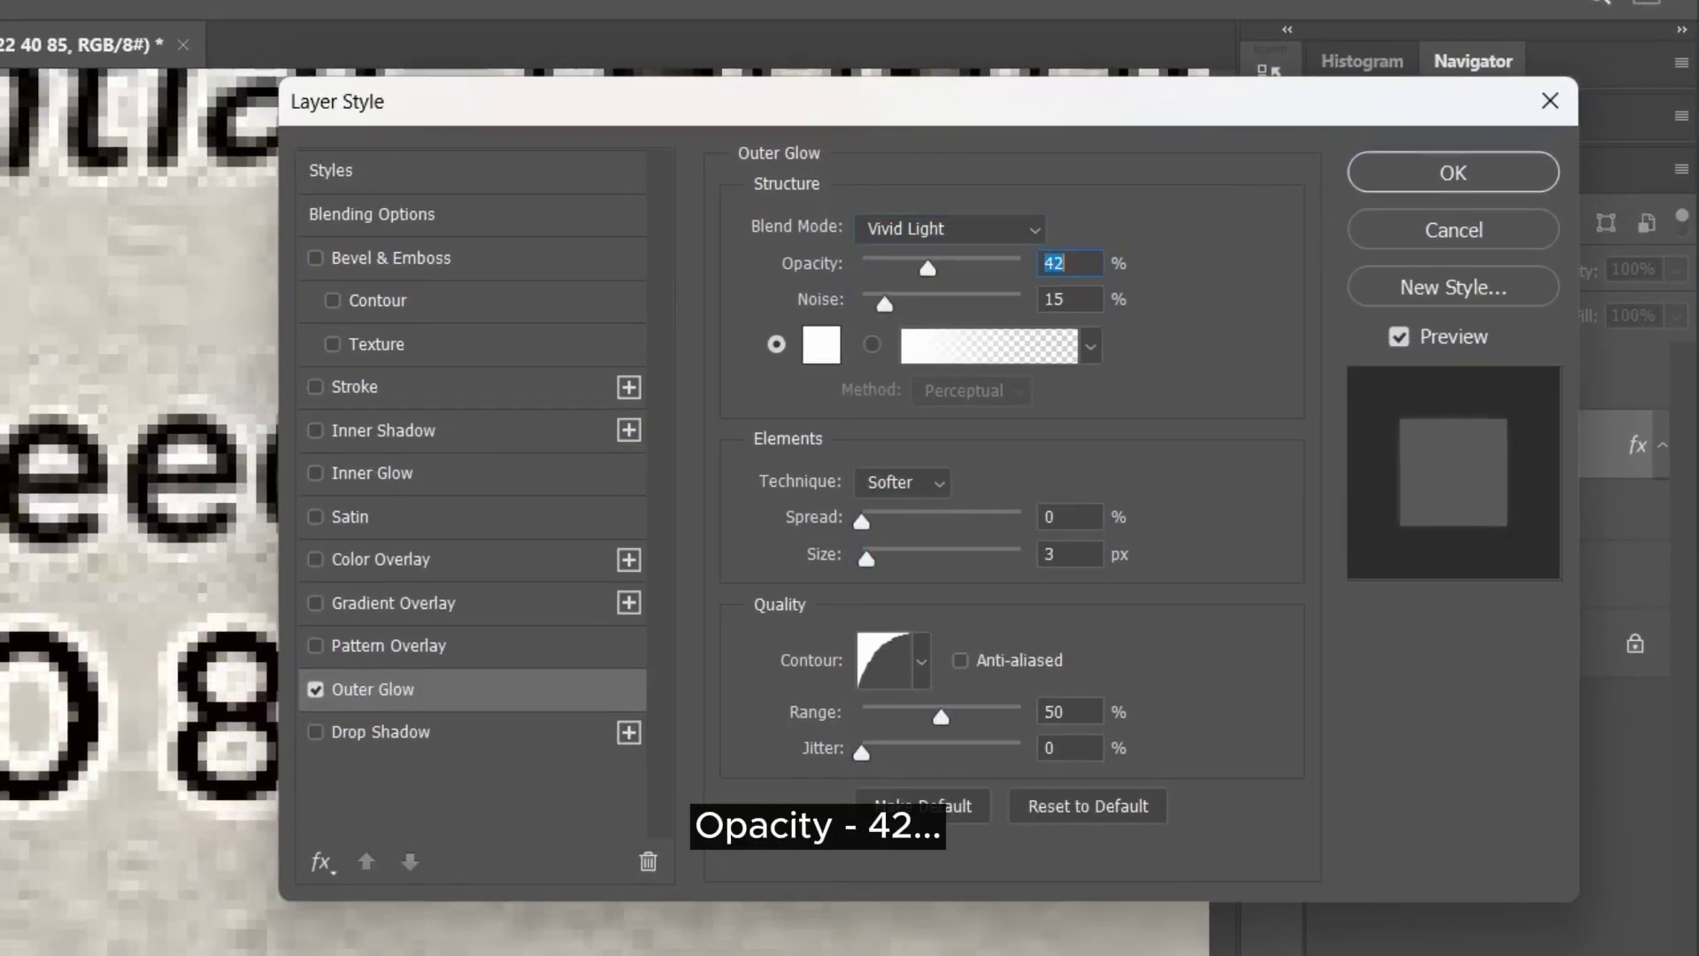
drag(927, 266, 884, 268)
text(30)
key(Return)
text(25)
key(Return)
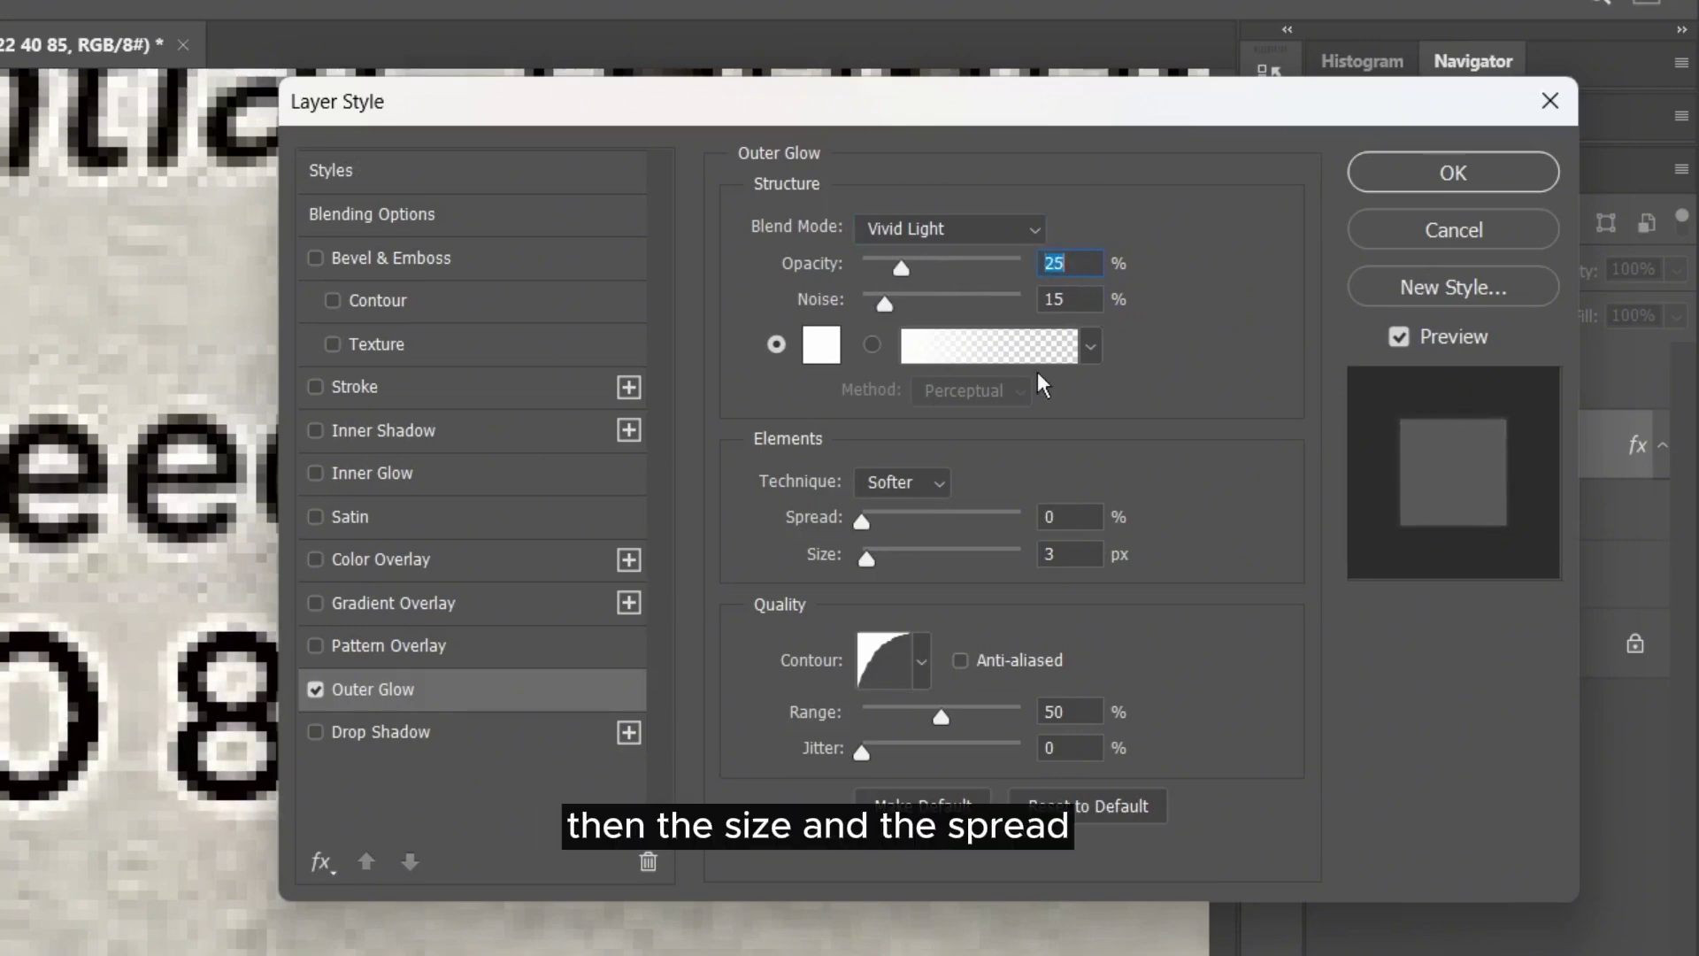
key(Return)
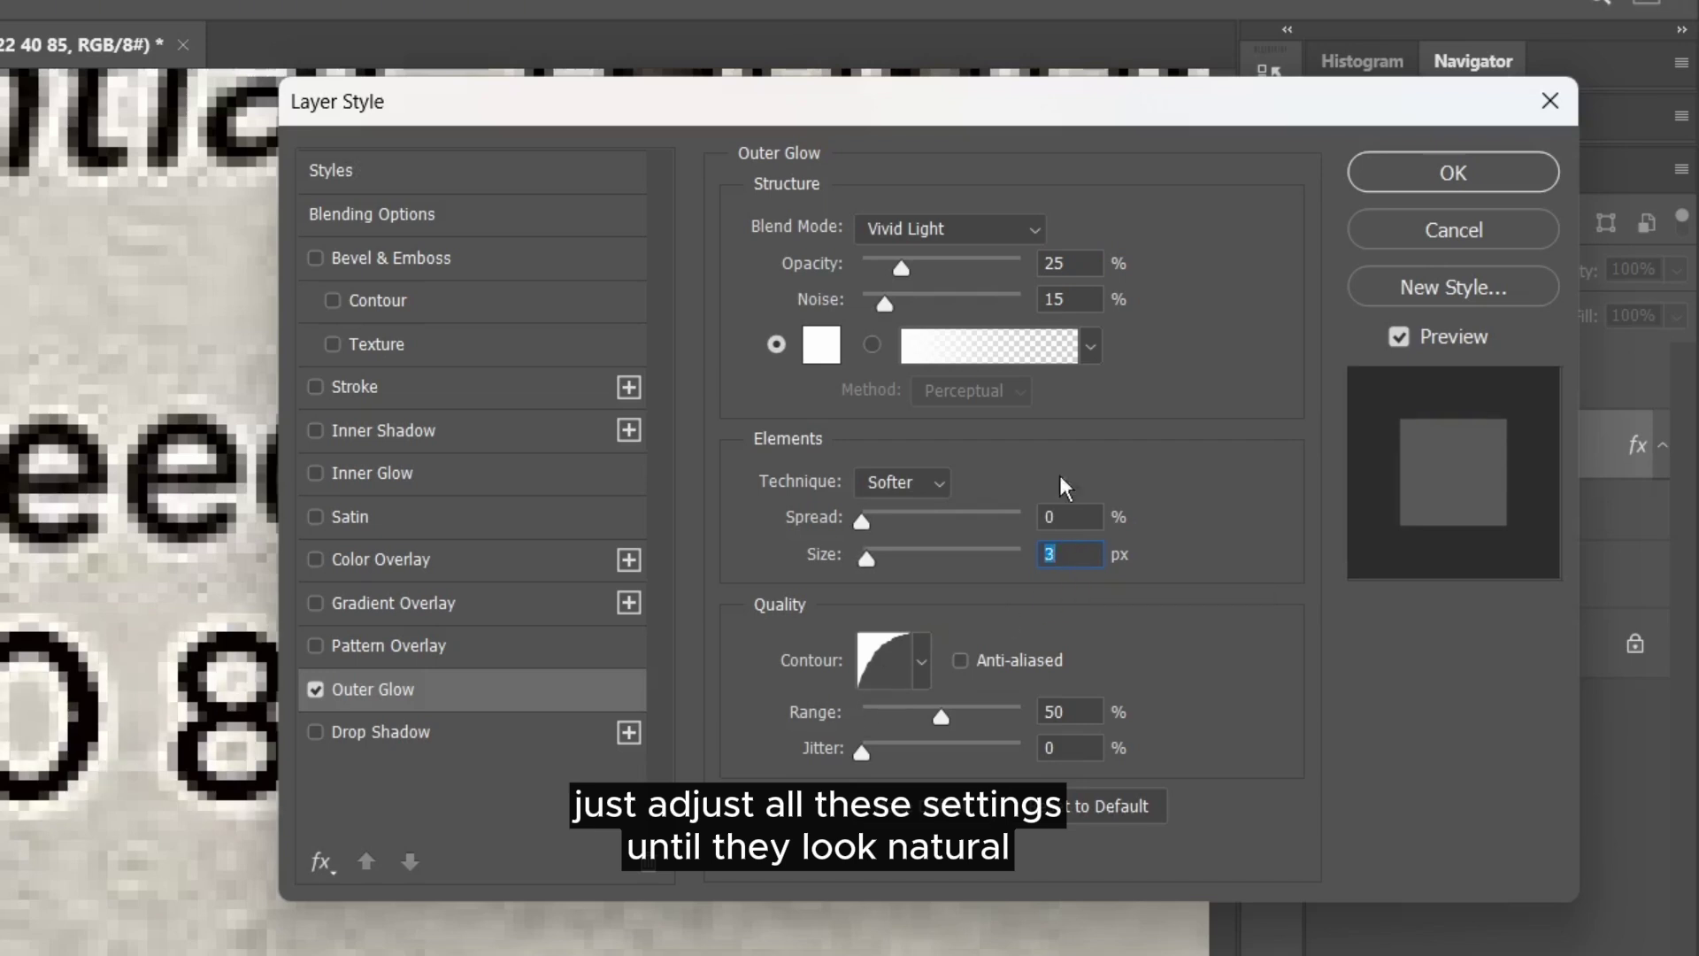
key(Down)
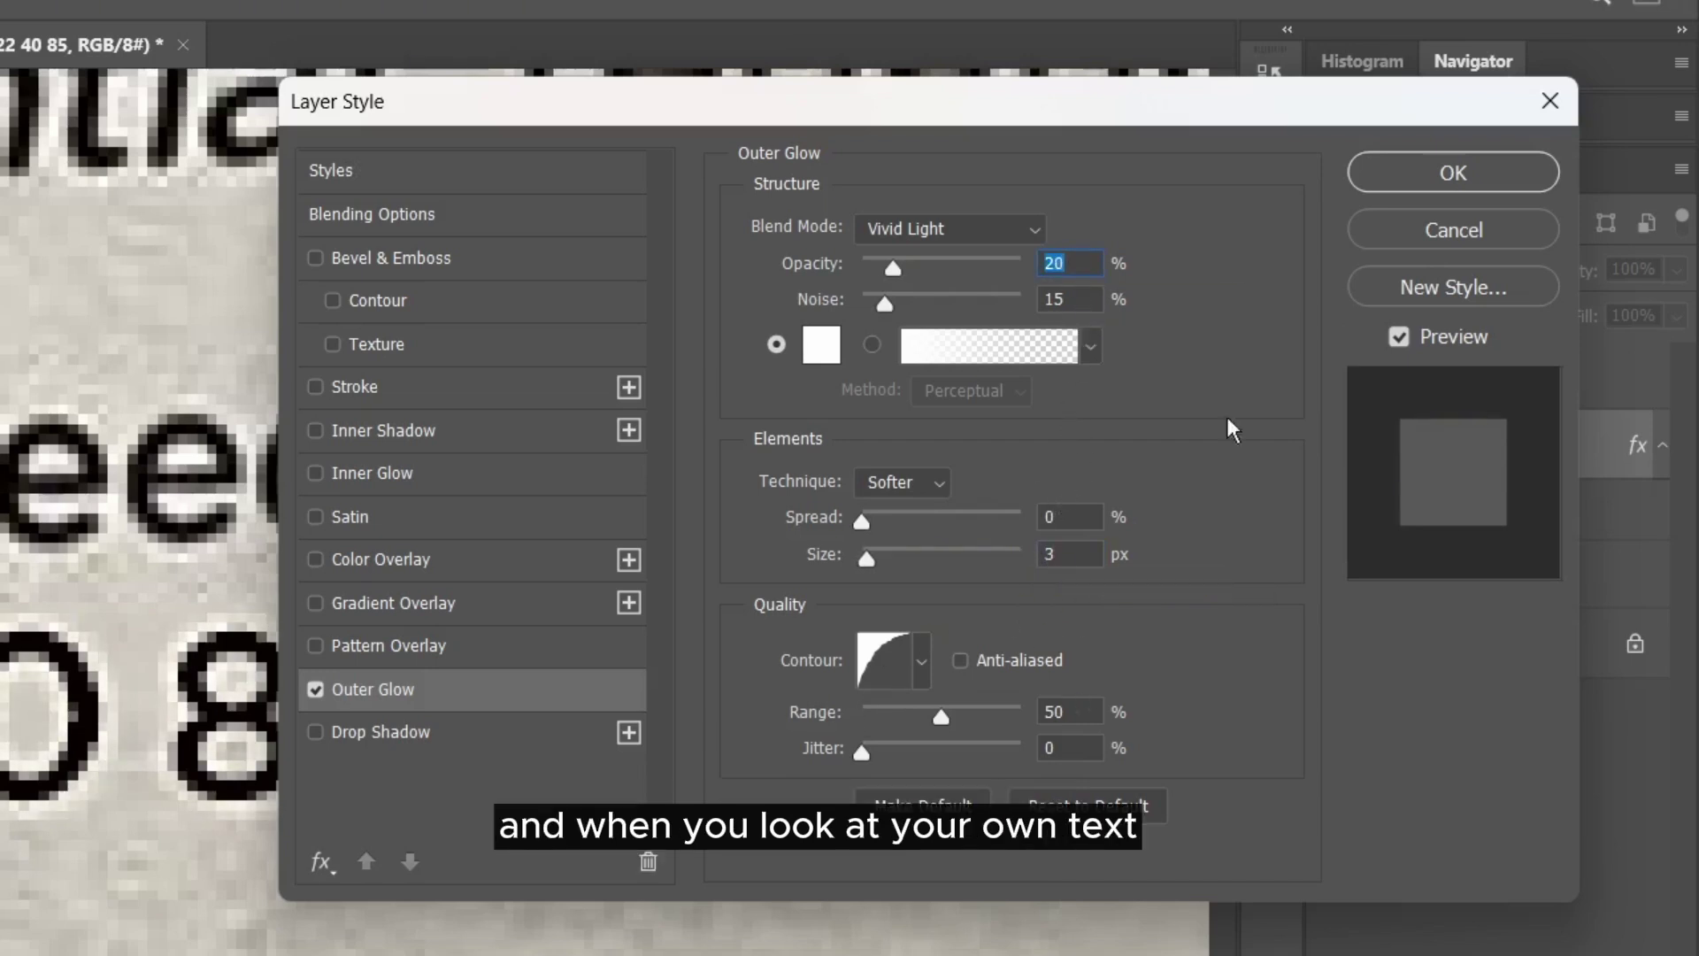
Apply the Outer Glow layer style to the 22 40 85 text.
click(1432, 173)
scroll(403, 663, down, 6)
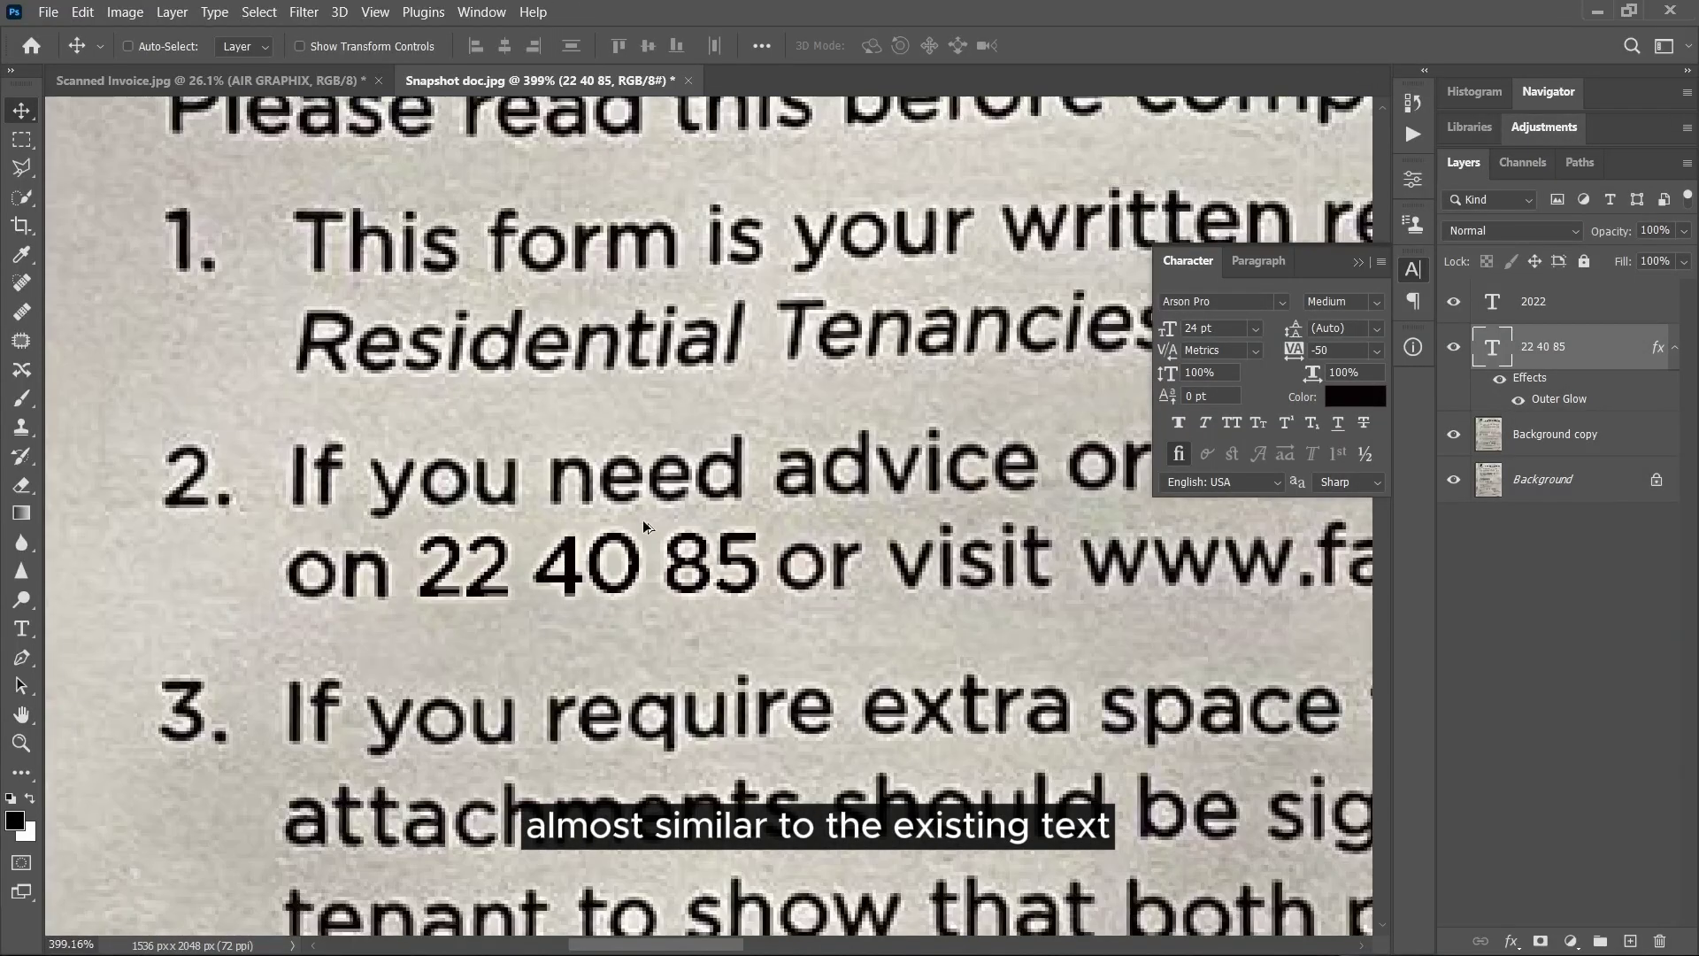
scroll(644, 544, down, 2)
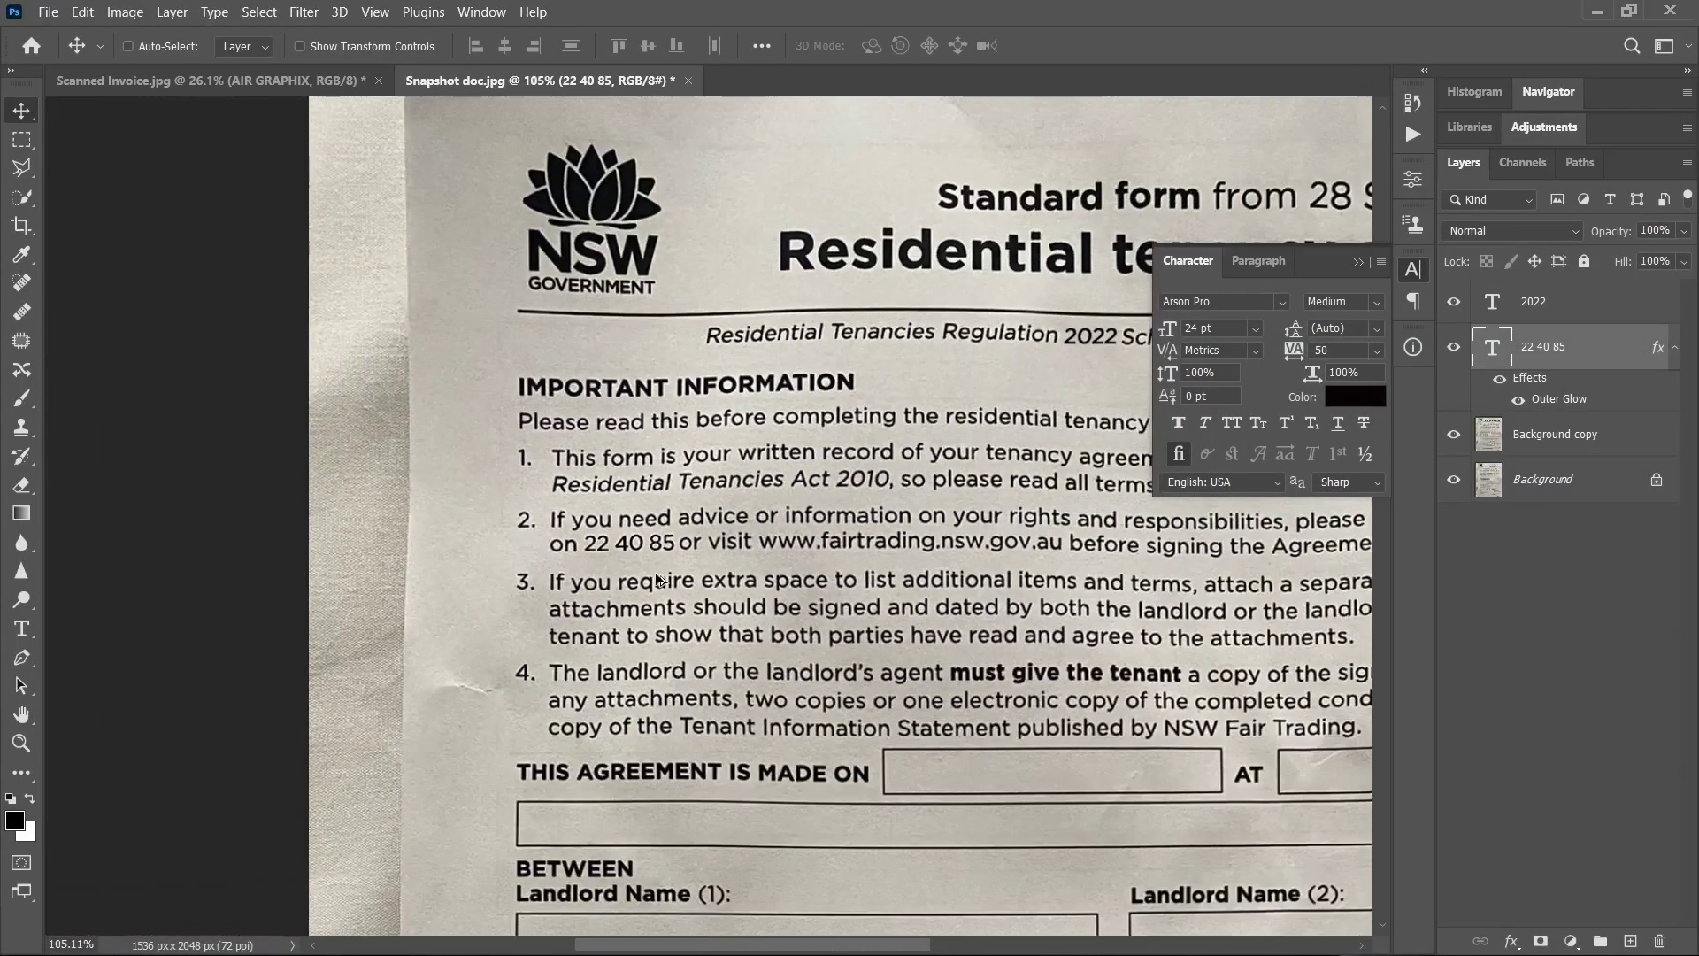
scroll(635, 567, up, 5)
scroll(639, 529, up, 2)
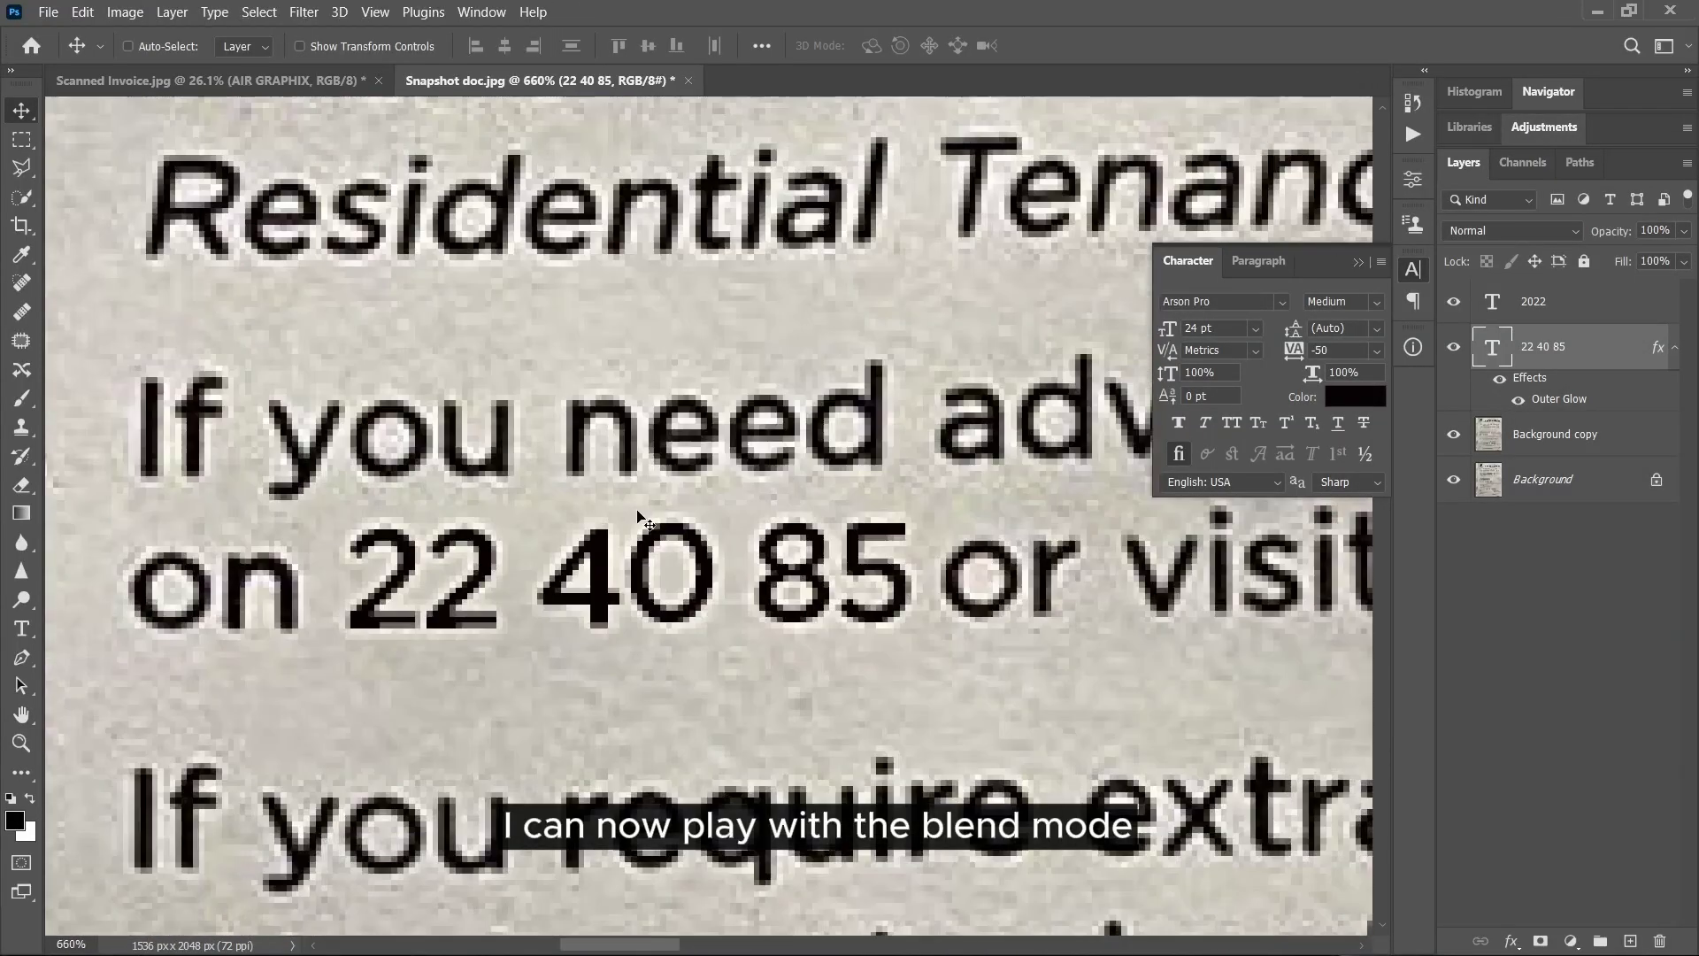
scroll(657, 528, up, 2)
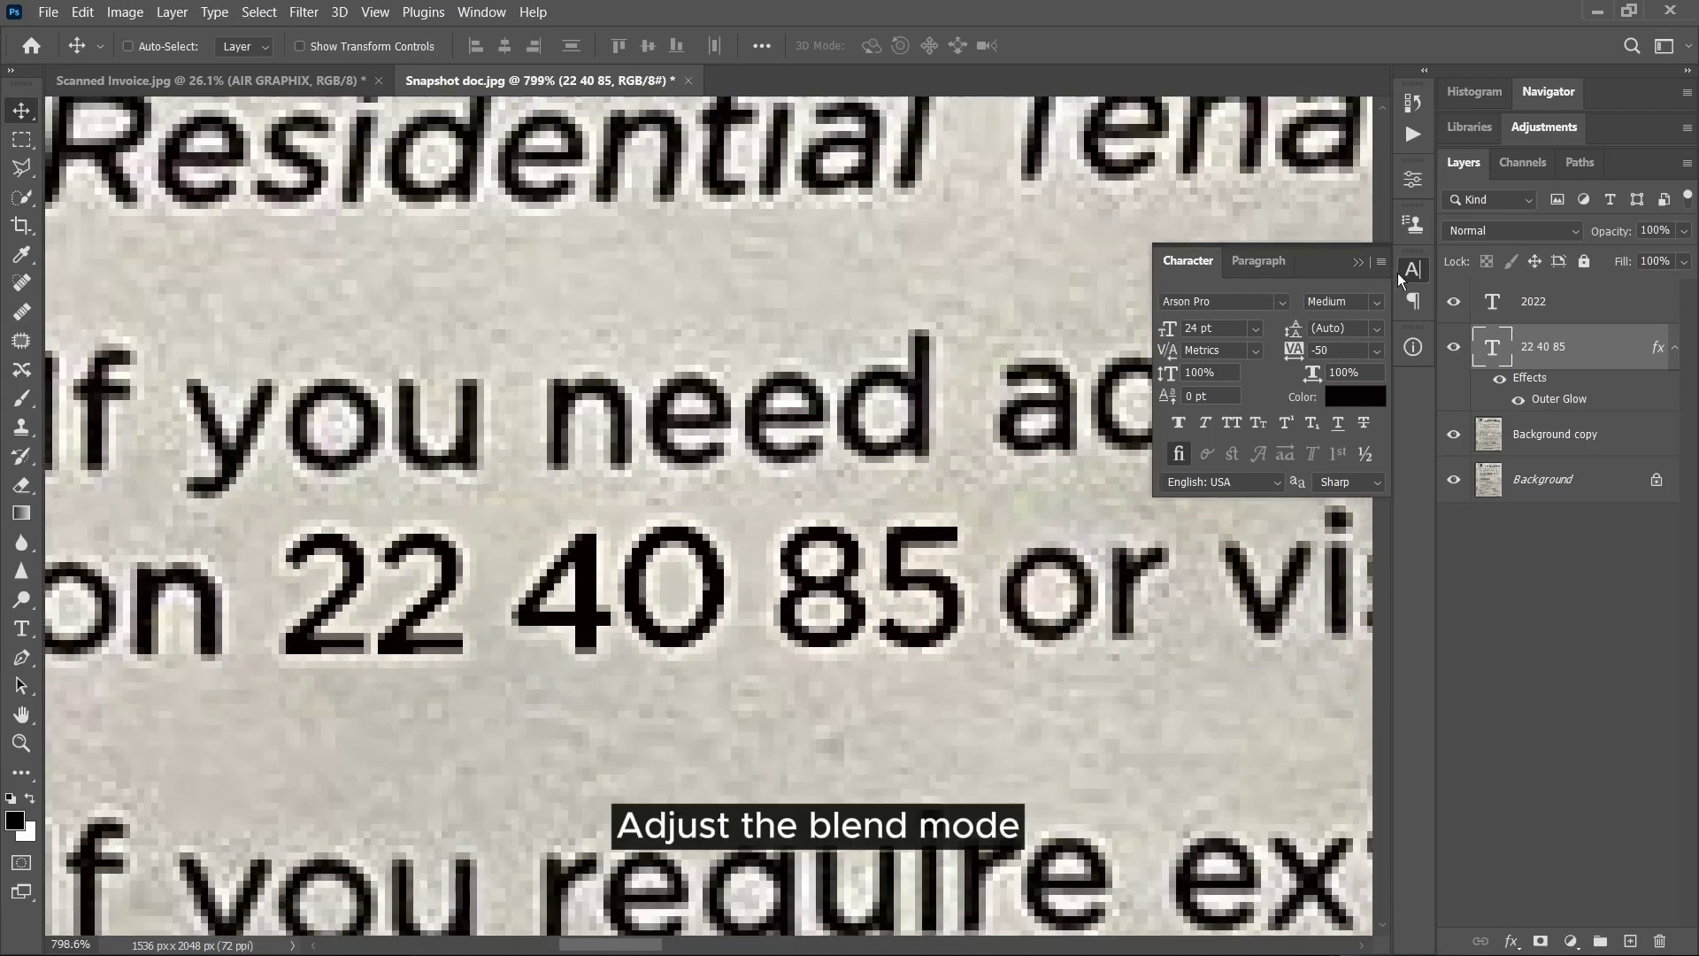
Set the 22 40 85 layer to Linear Burn at 100% opacity and 85% fill.
click(1547, 230)
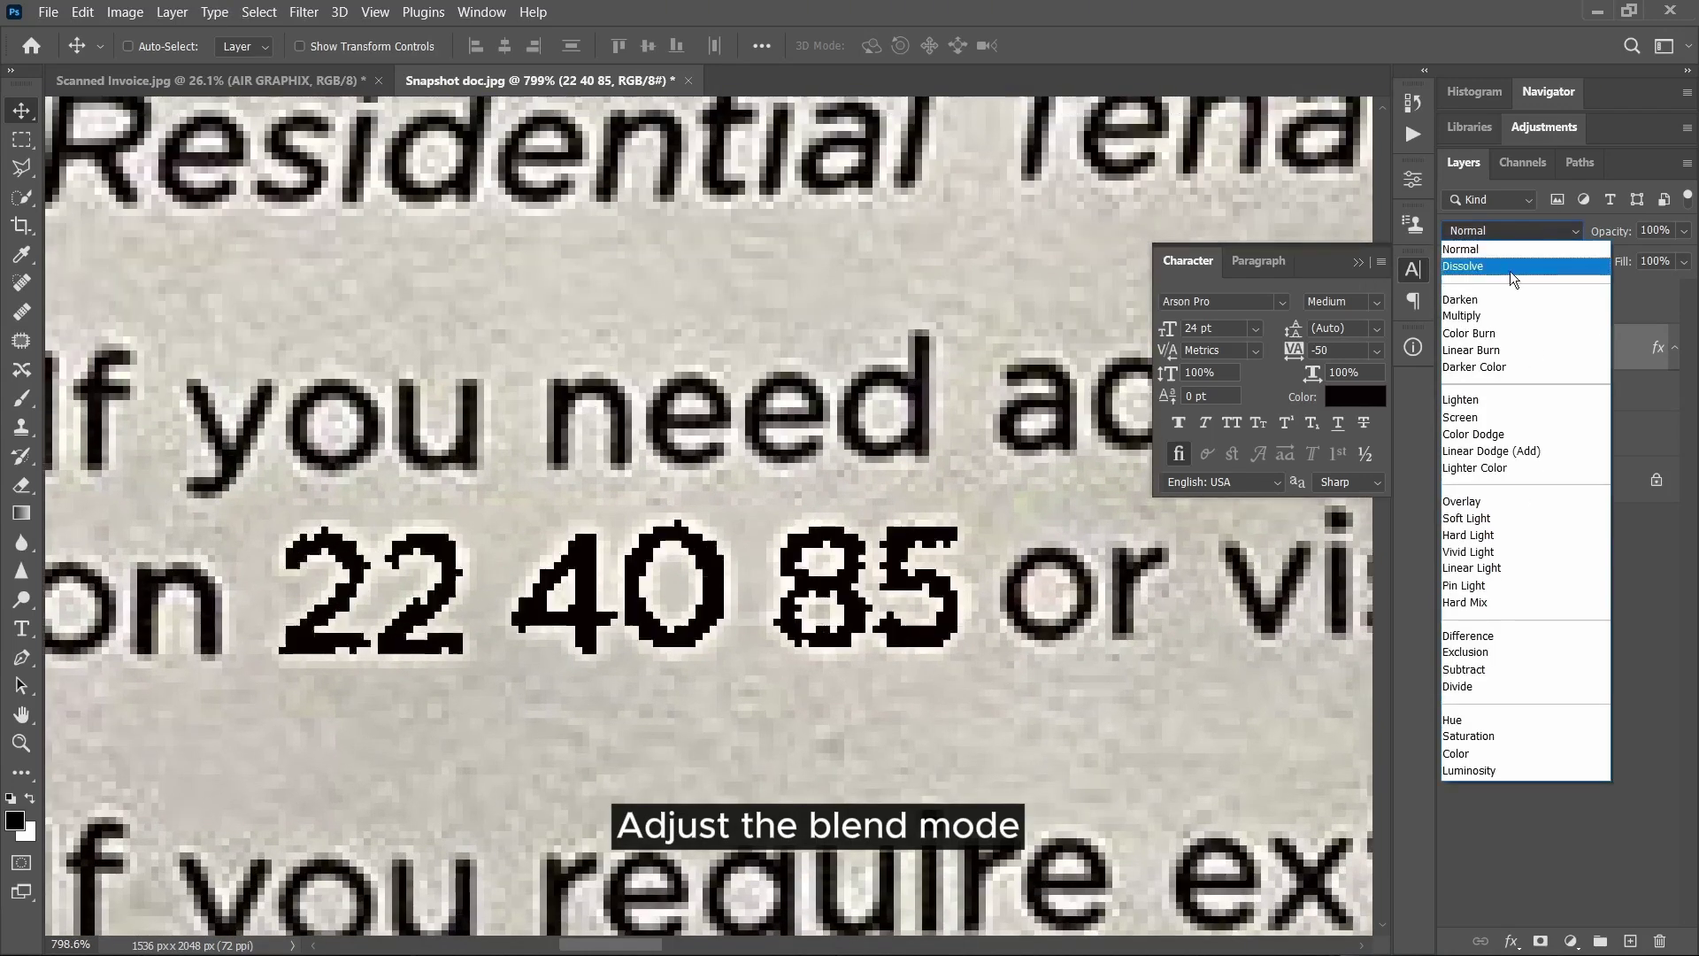
click(1473, 339)
scroll(708, 442, up, 3)
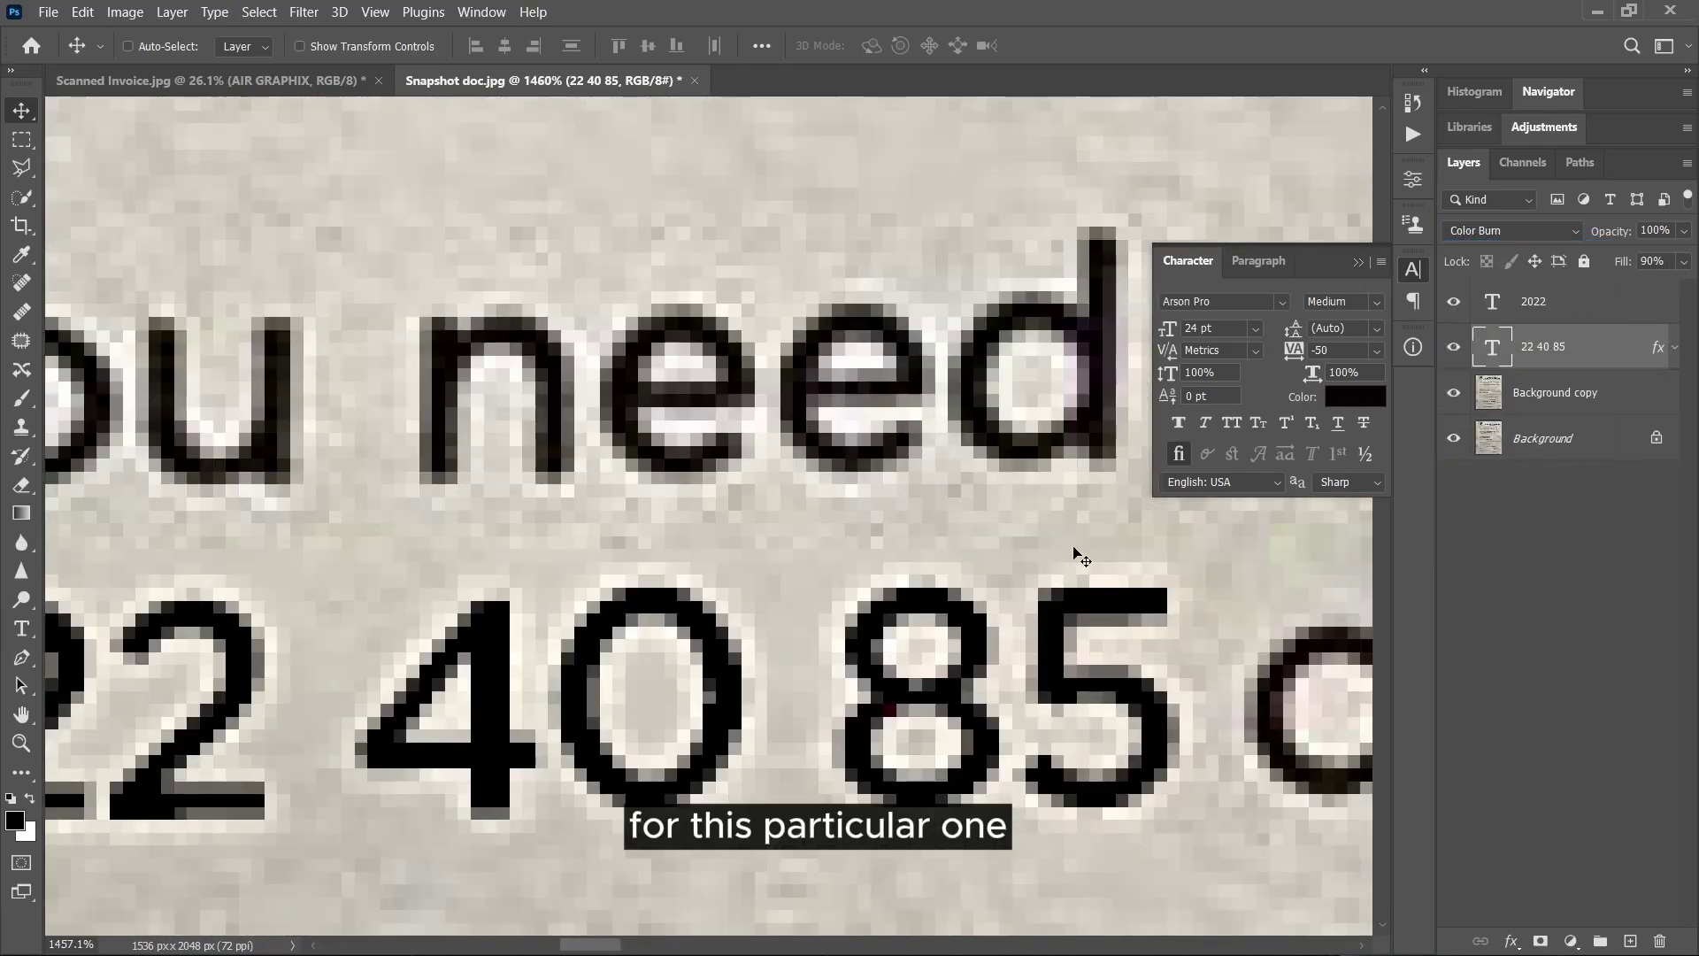
drag(1620, 232, 1625, 239)
key(Down)
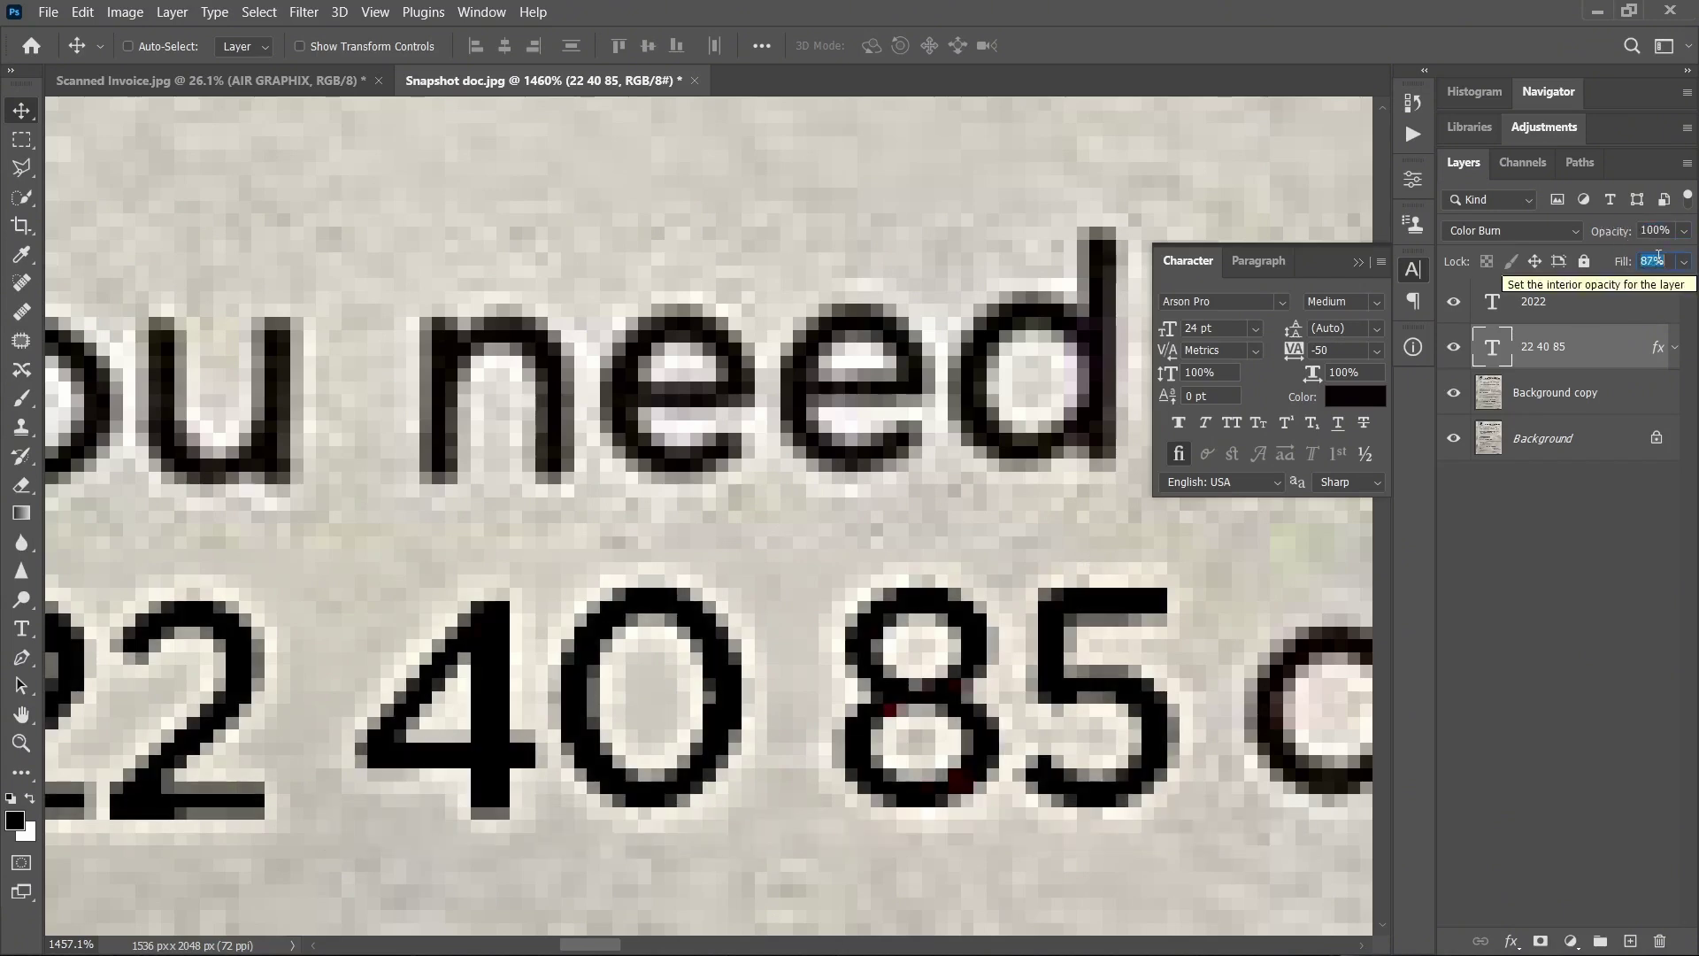
key(Down)
key(Down)
key(Down)
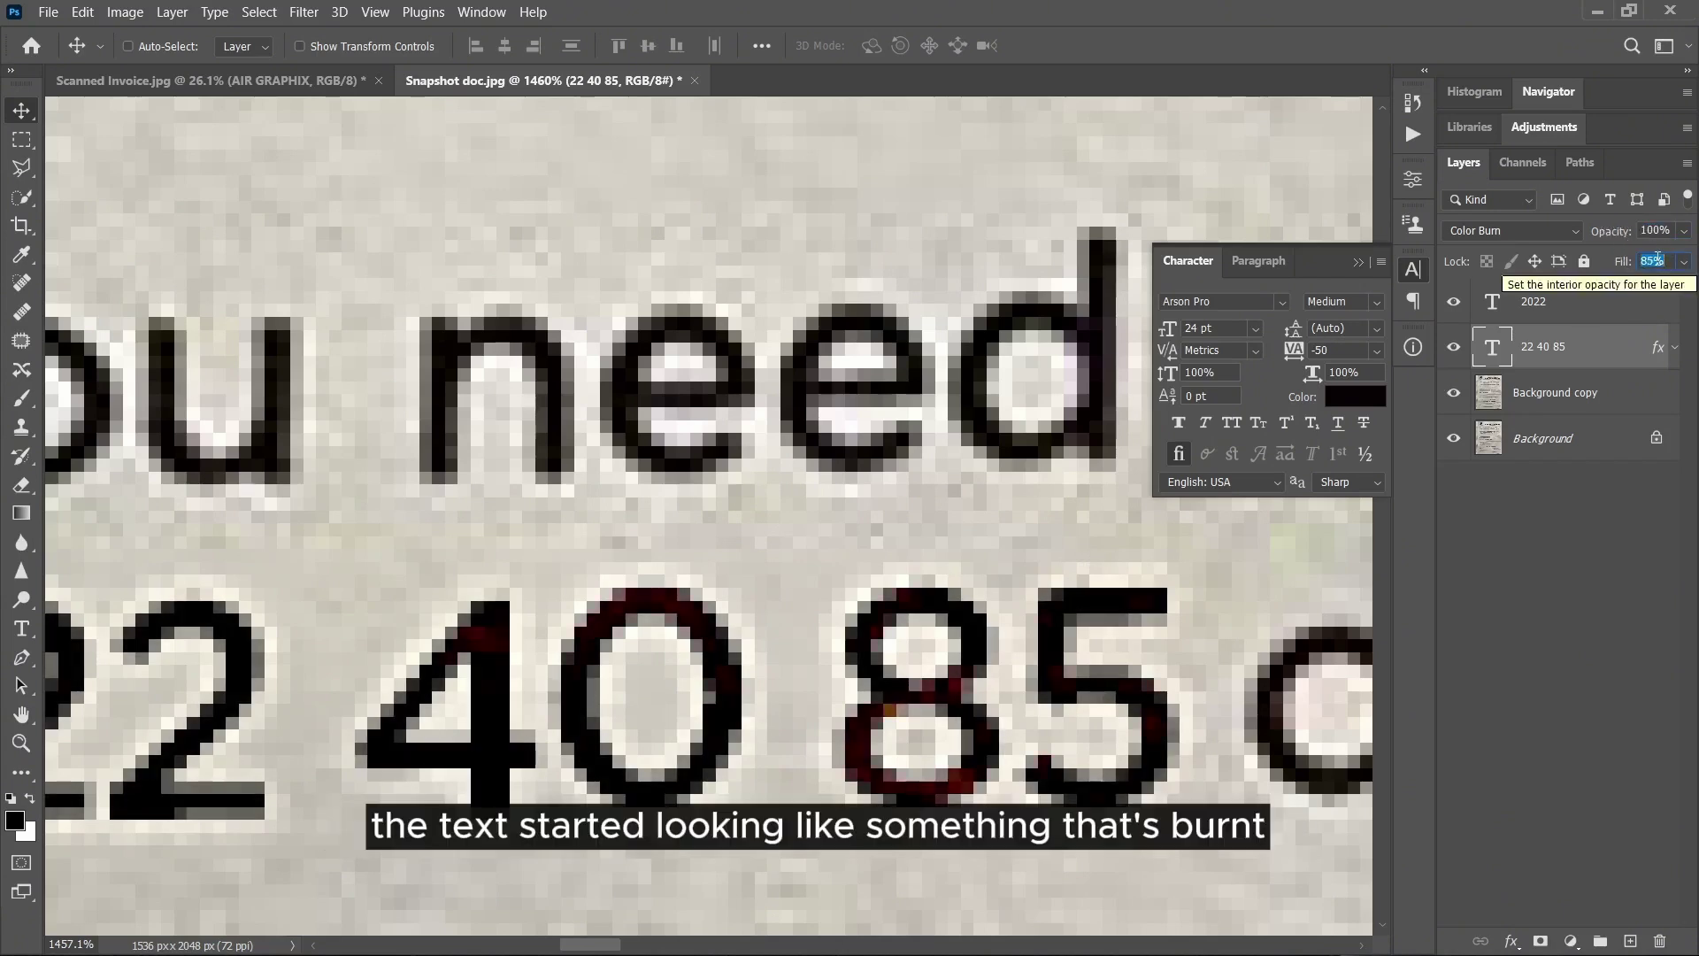
scroll(1026, 610, down, 3)
scroll(938, 611, up, 2)
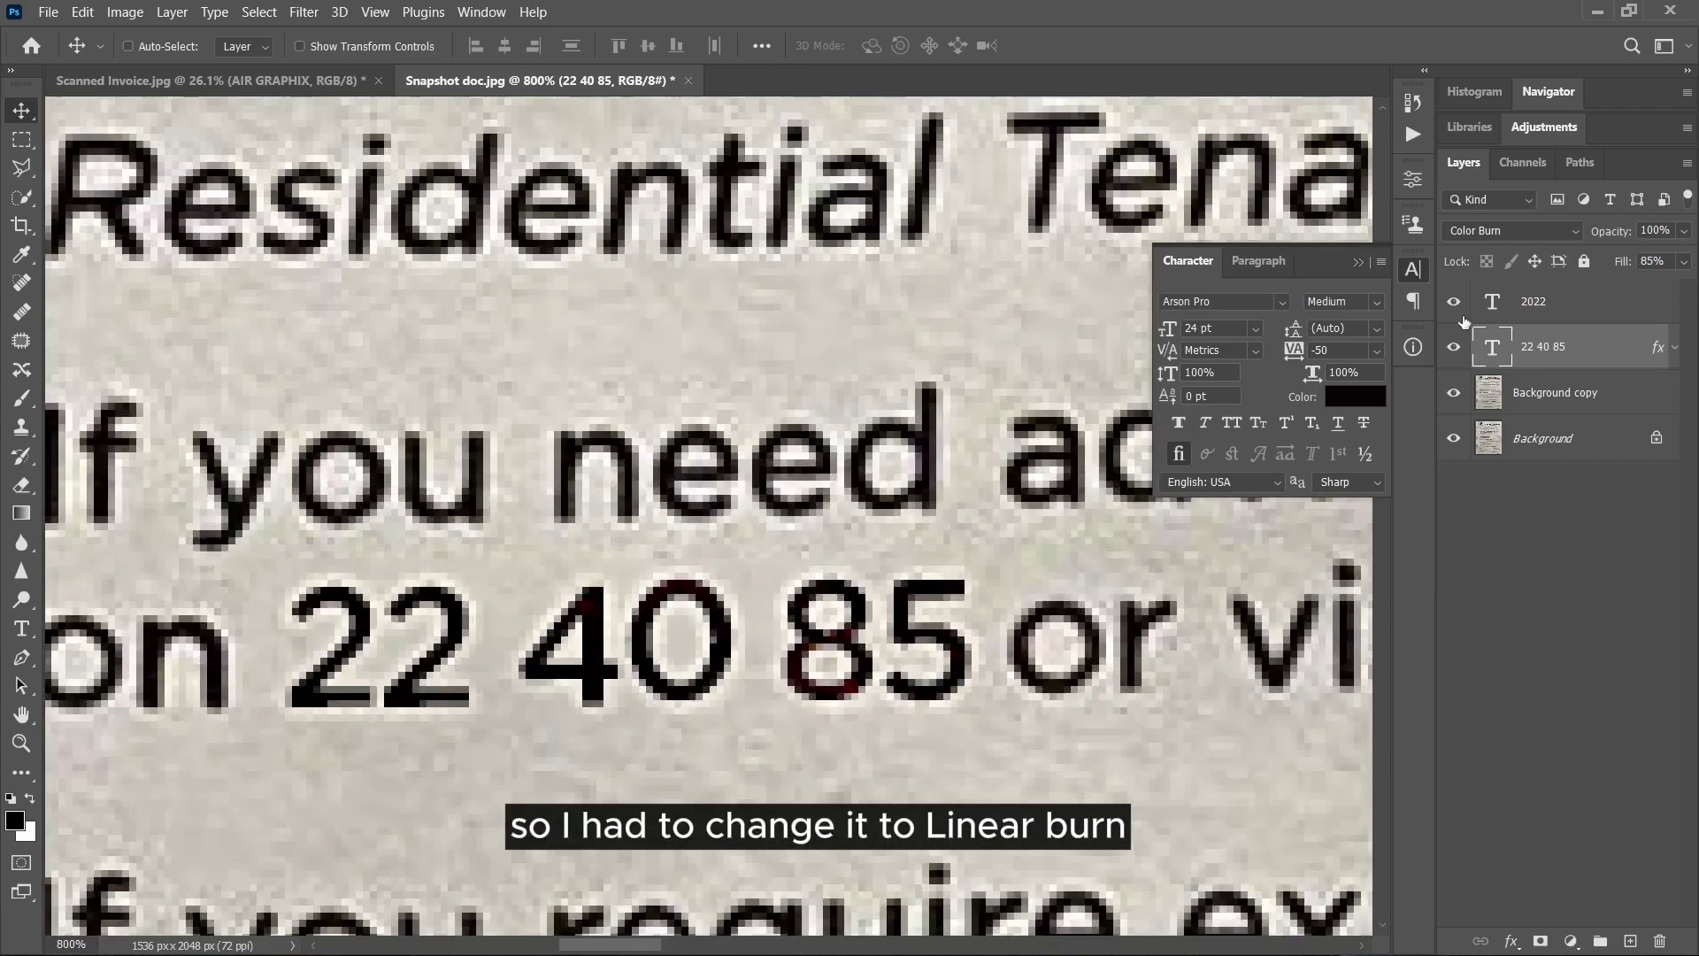
click(1537, 229)
click(1515, 349)
scroll(868, 556, up, 4)
scroll(839, 580, down, 4)
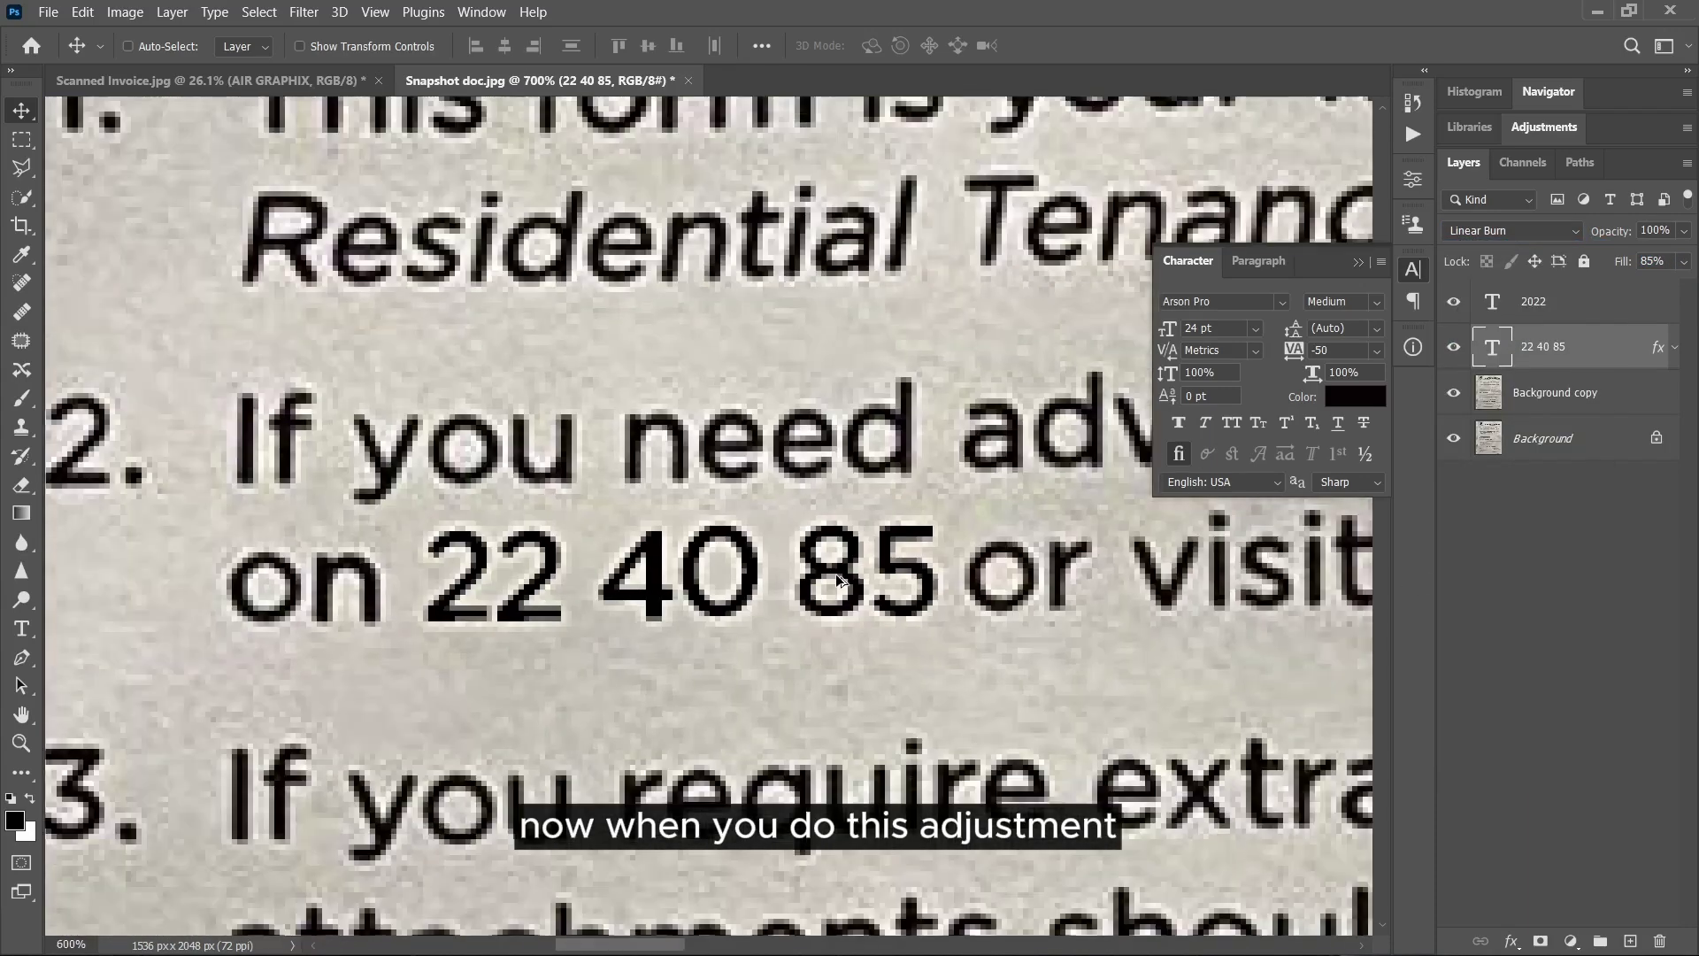
scroll(847, 584, down, 5)
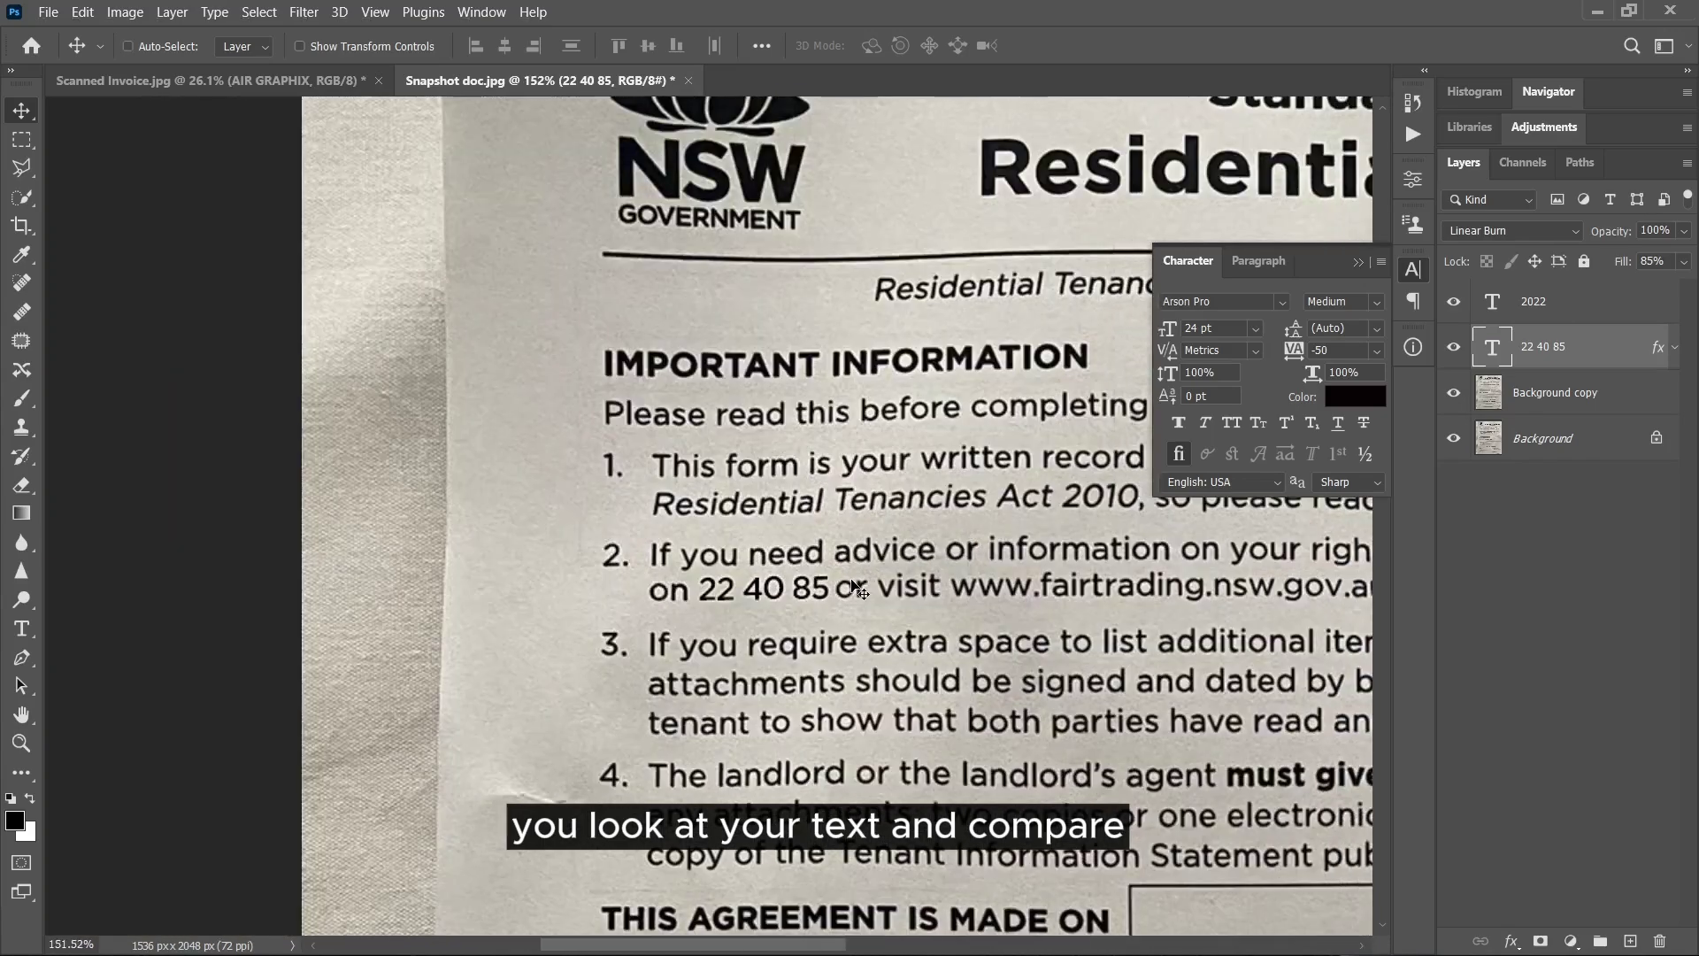
scroll(826, 580, up, 2)
scroll(797, 593, right, 2)
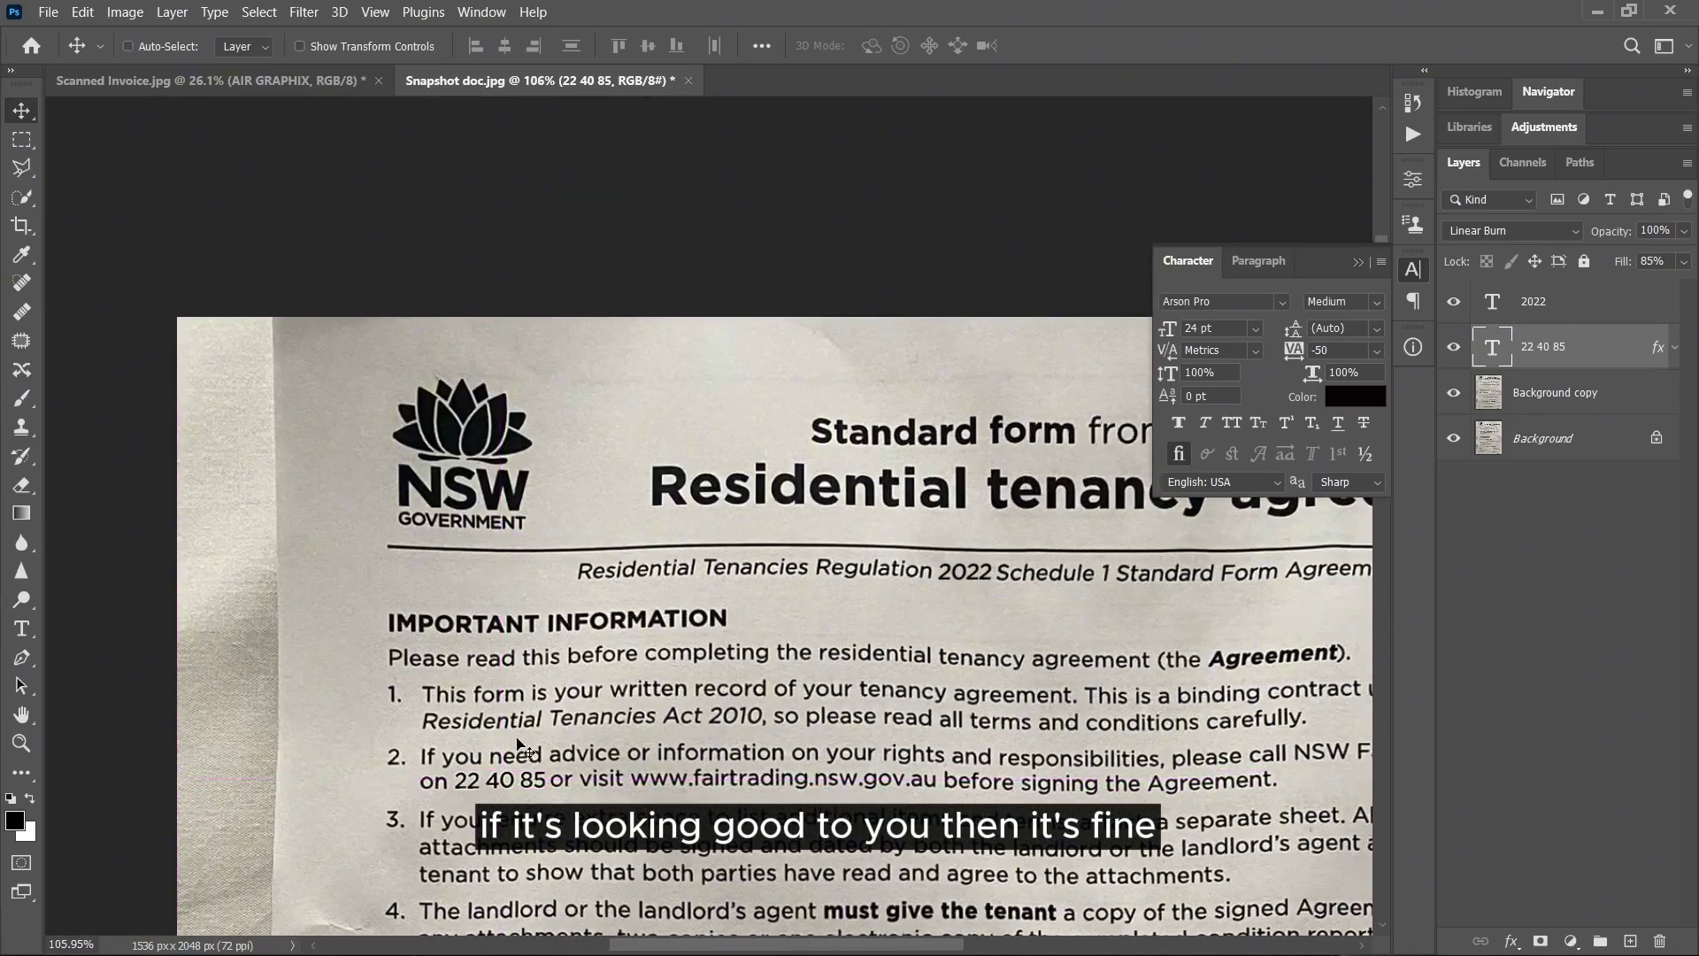
scroll(522, 748, up, 10)
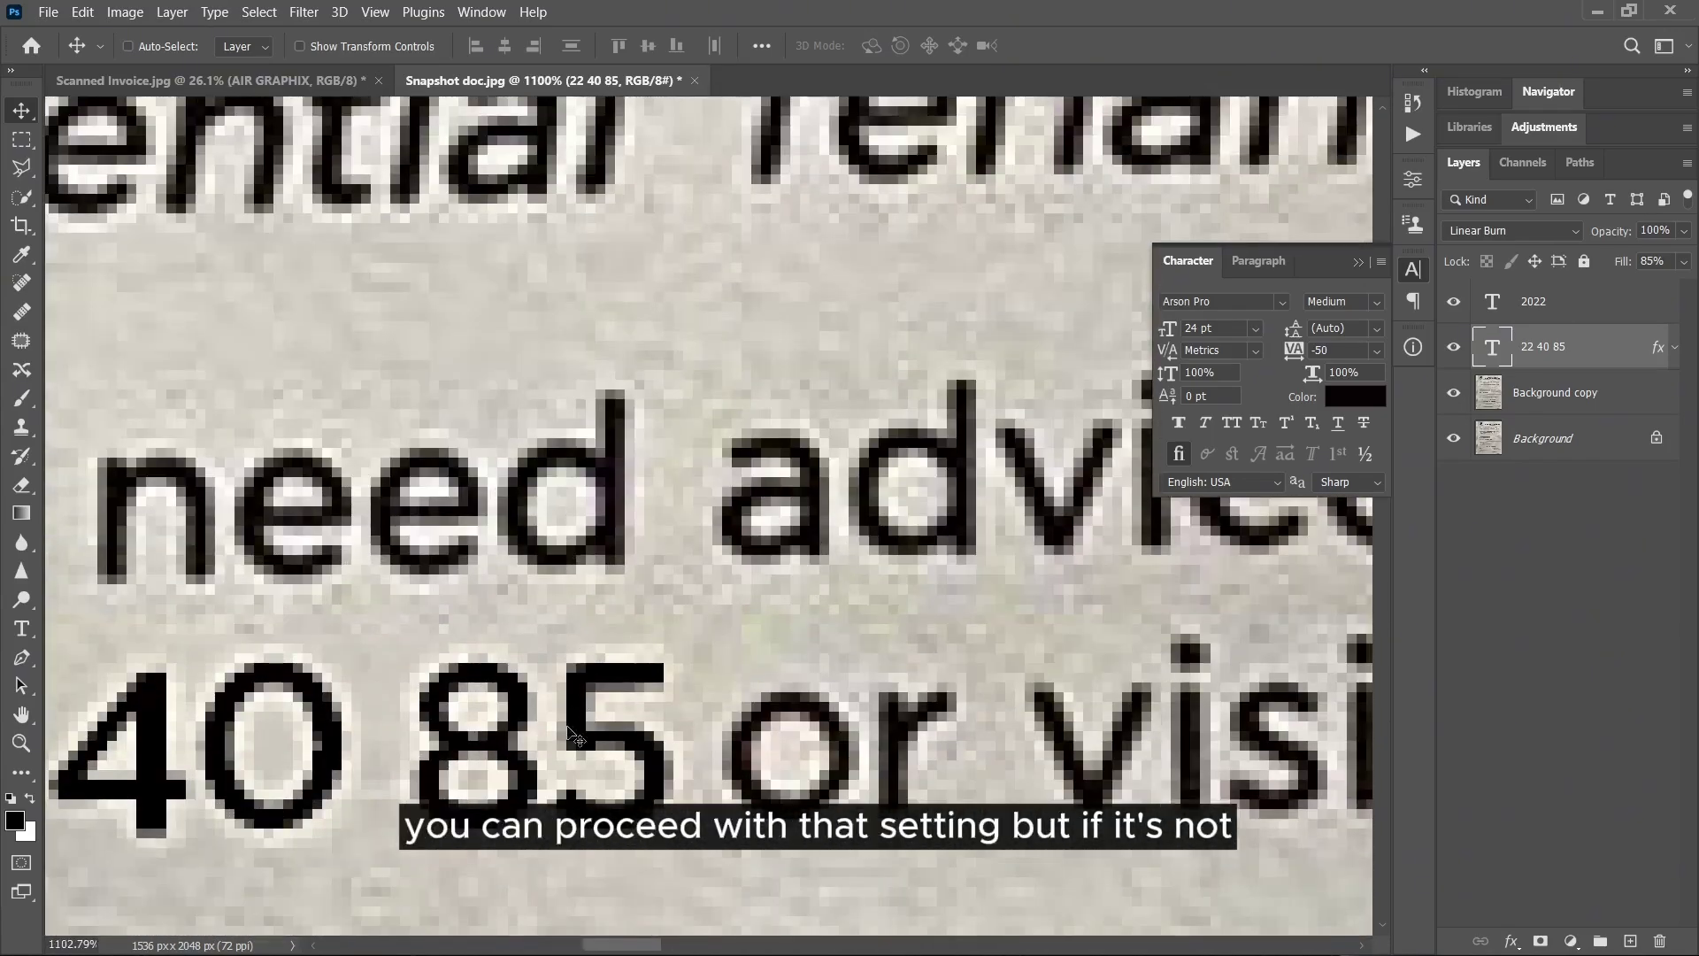
scroll(520, 685, down, 6)
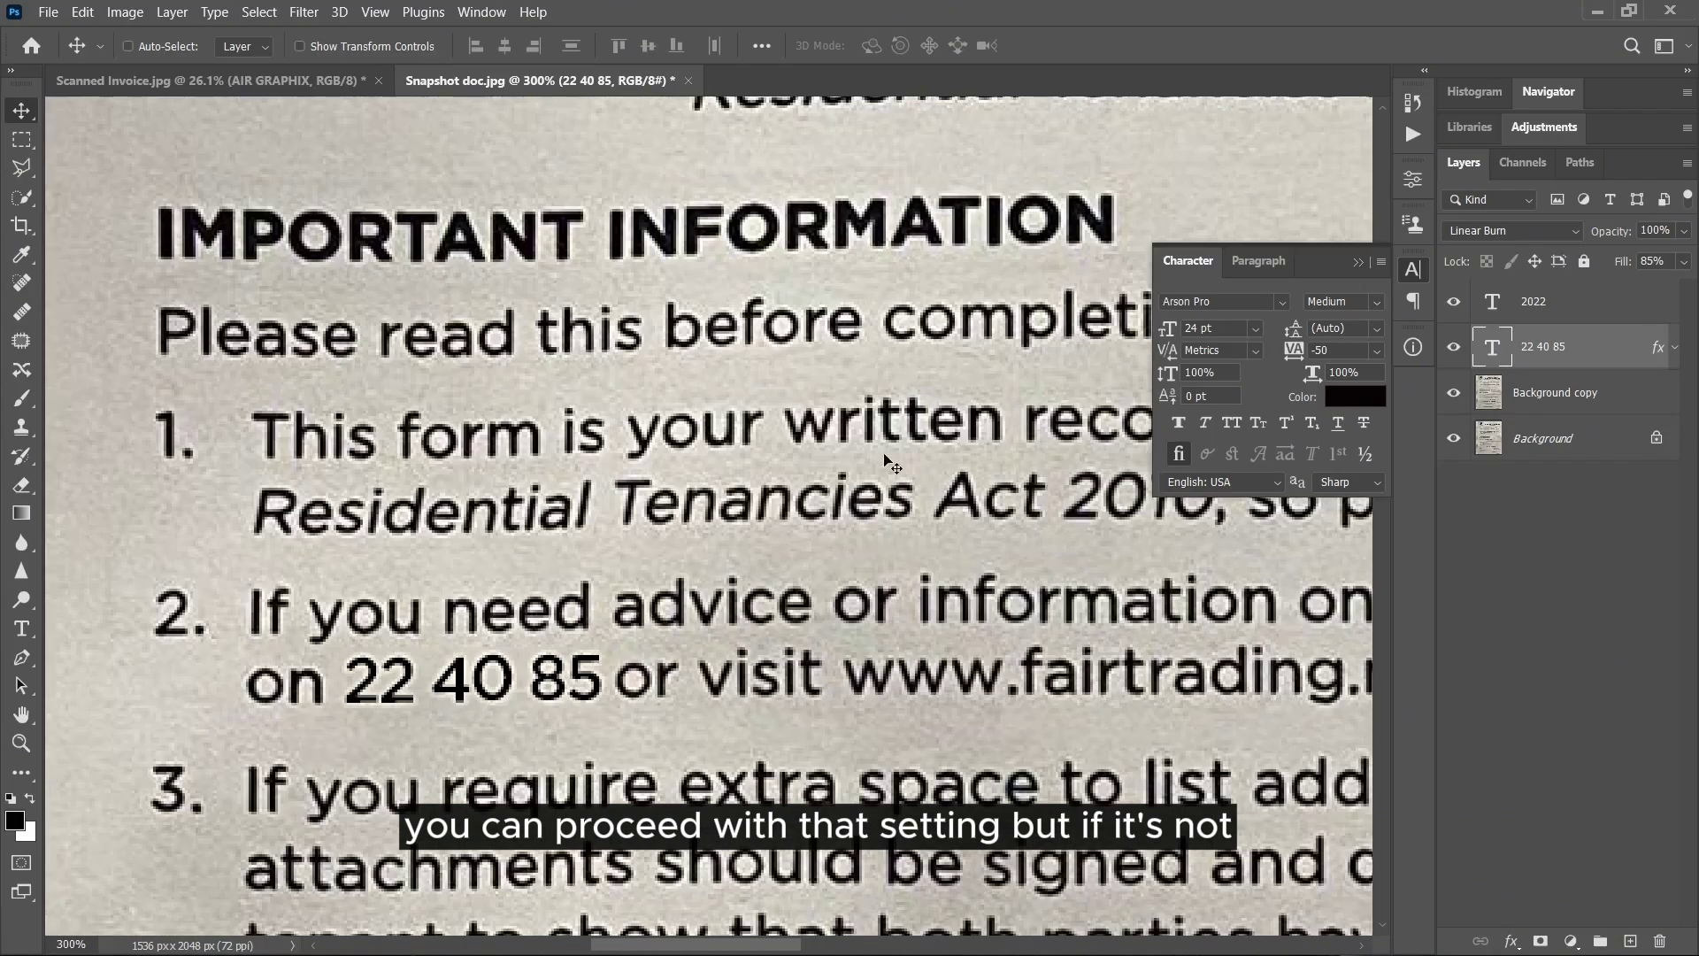
scroll(765, 473, right, 5)
scroll(885, 197, up, 7)
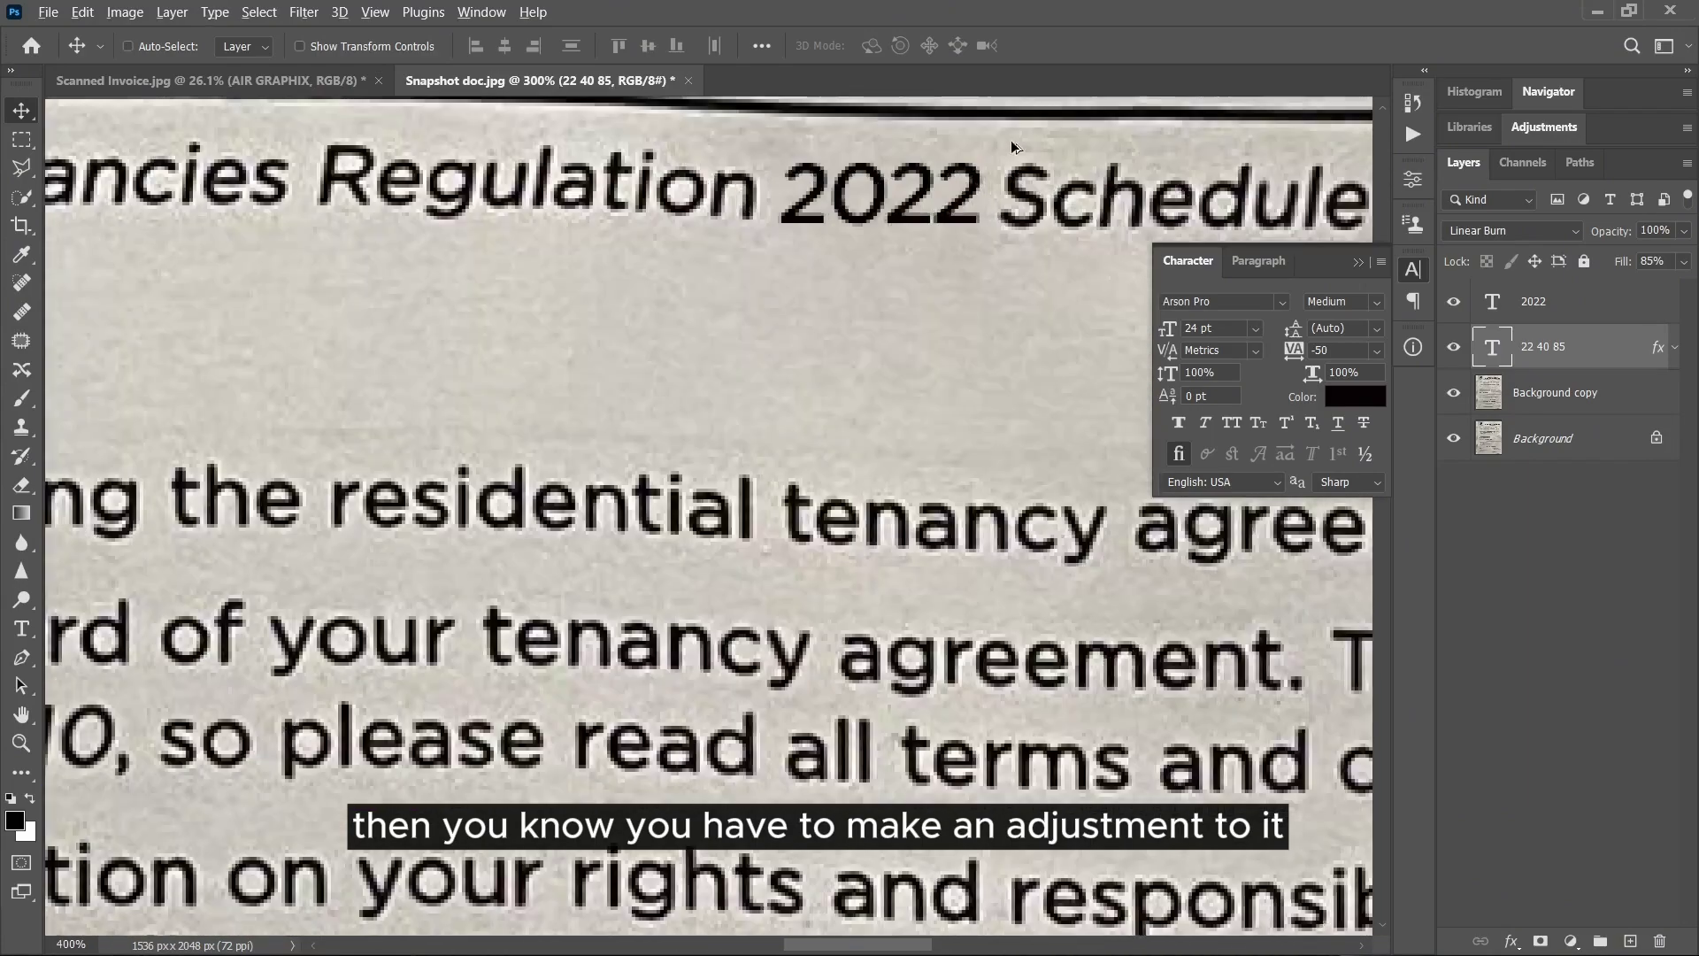
scroll(885, 197, down, 5)
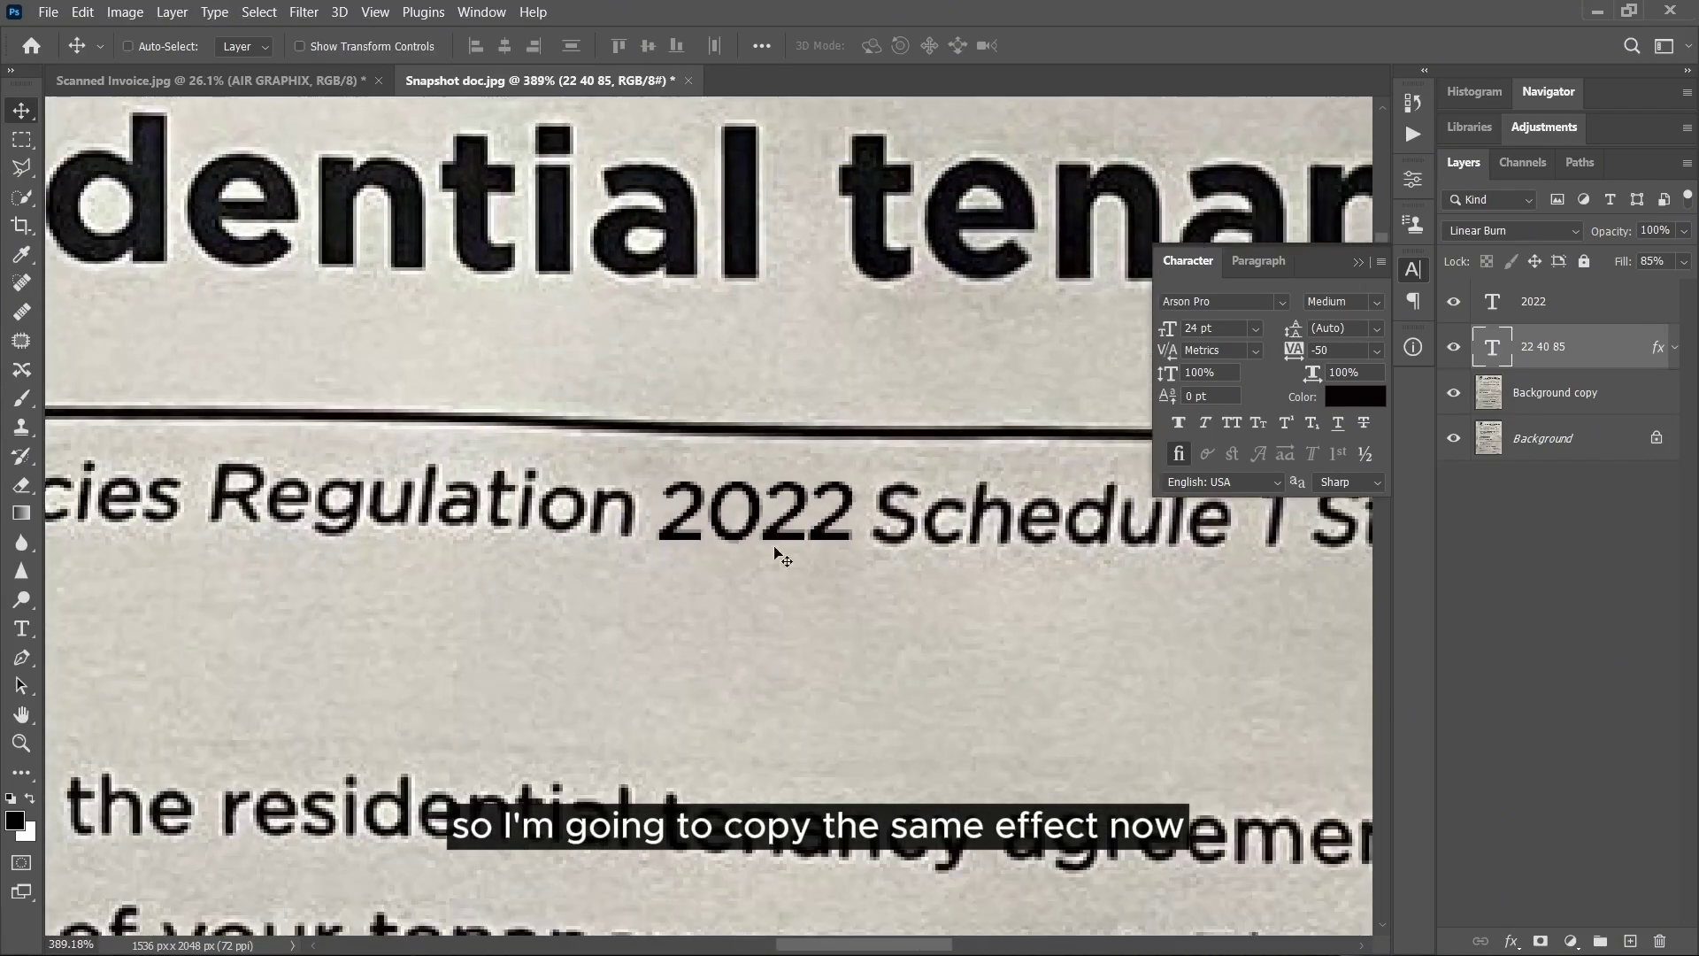
scroll(708, 511, up, 5)
scroll(743, 518, down, 7)
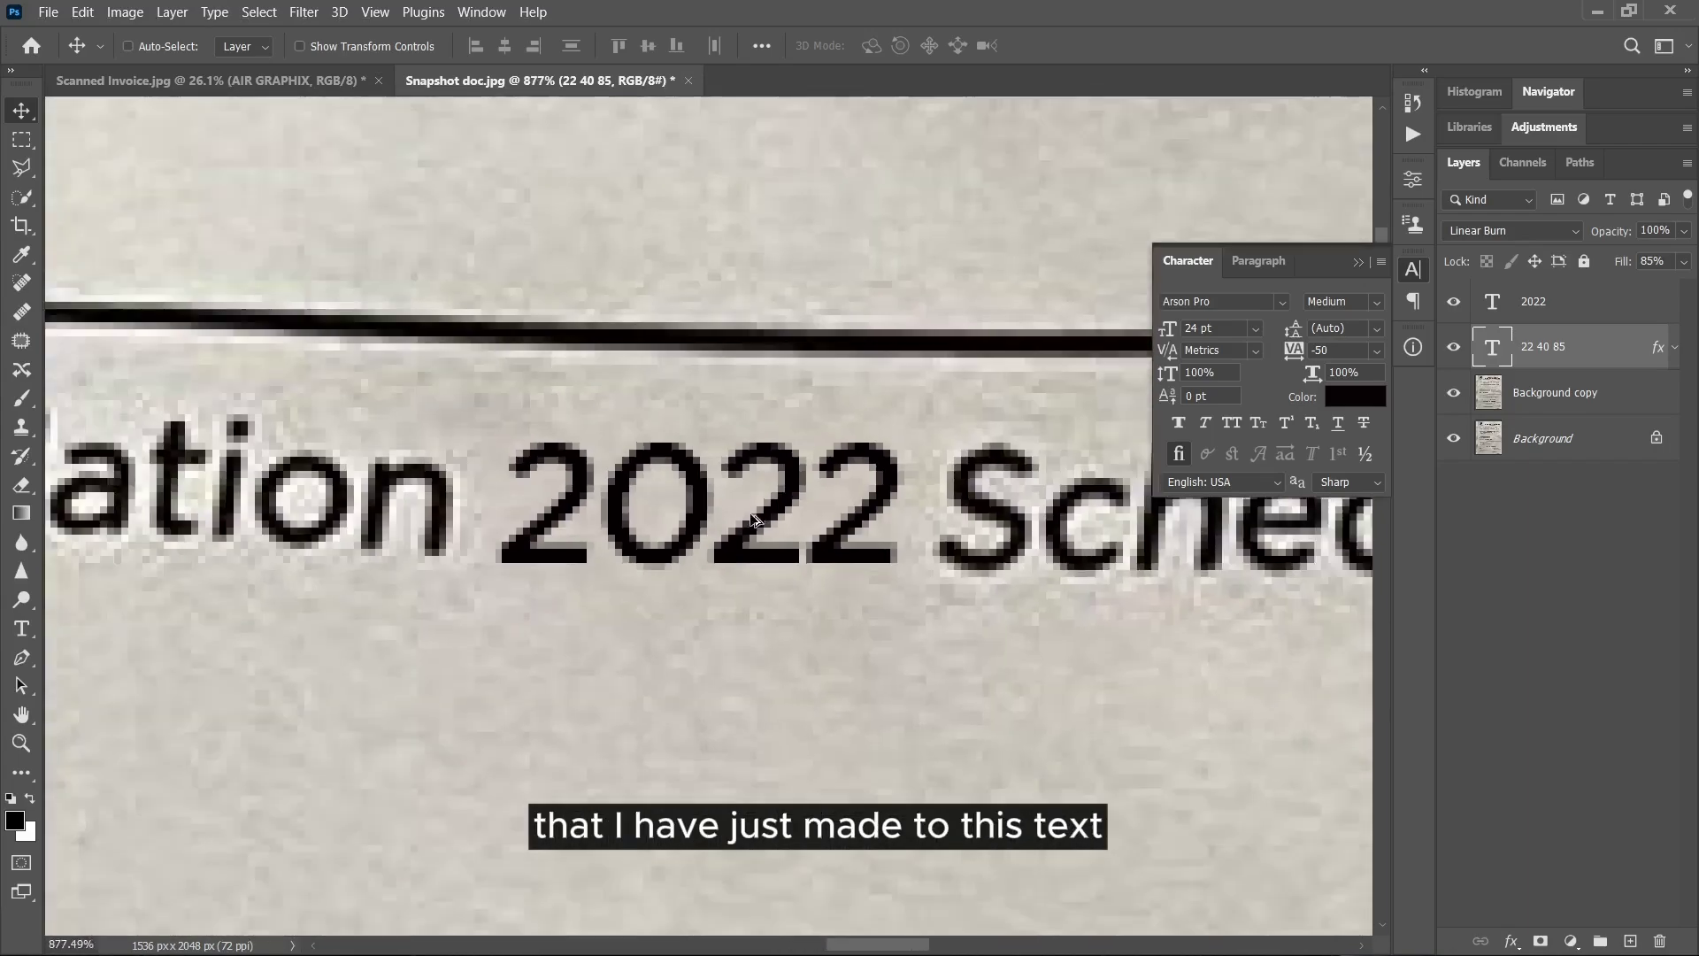
scroll(772, 522, down, 3)
scroll(758, 536, up, 5)
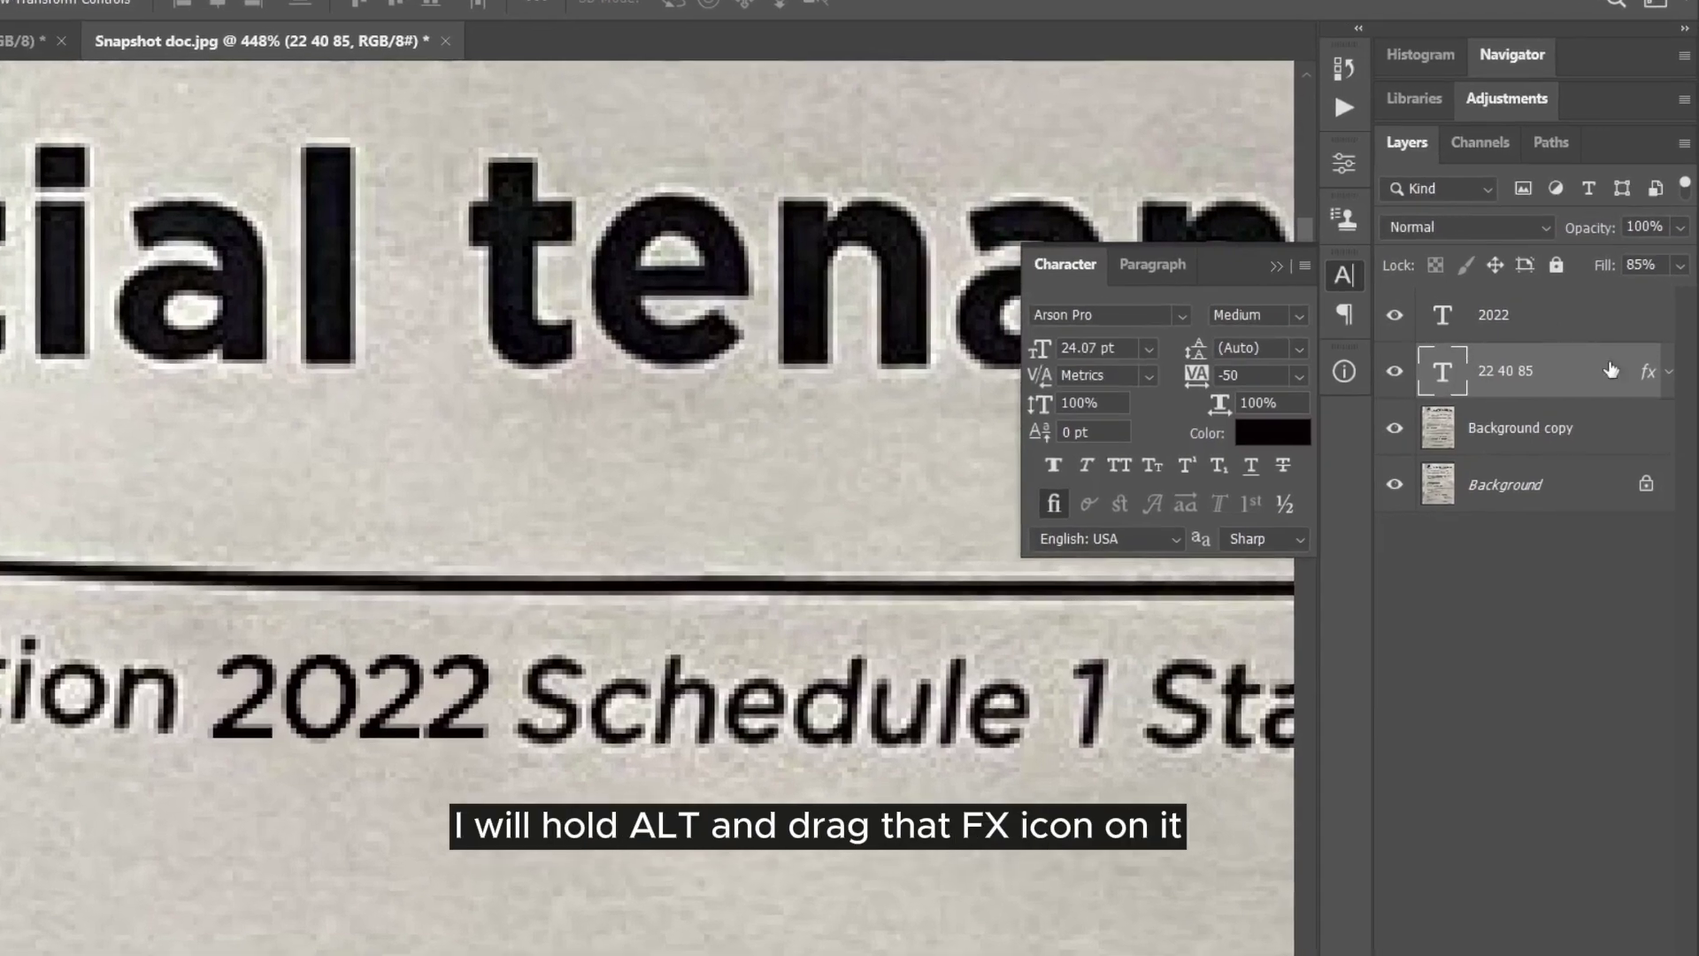
Copy the Outer Glow effect from the 22 40 85 layer onto the 2022 layer.
click(1549, 307)
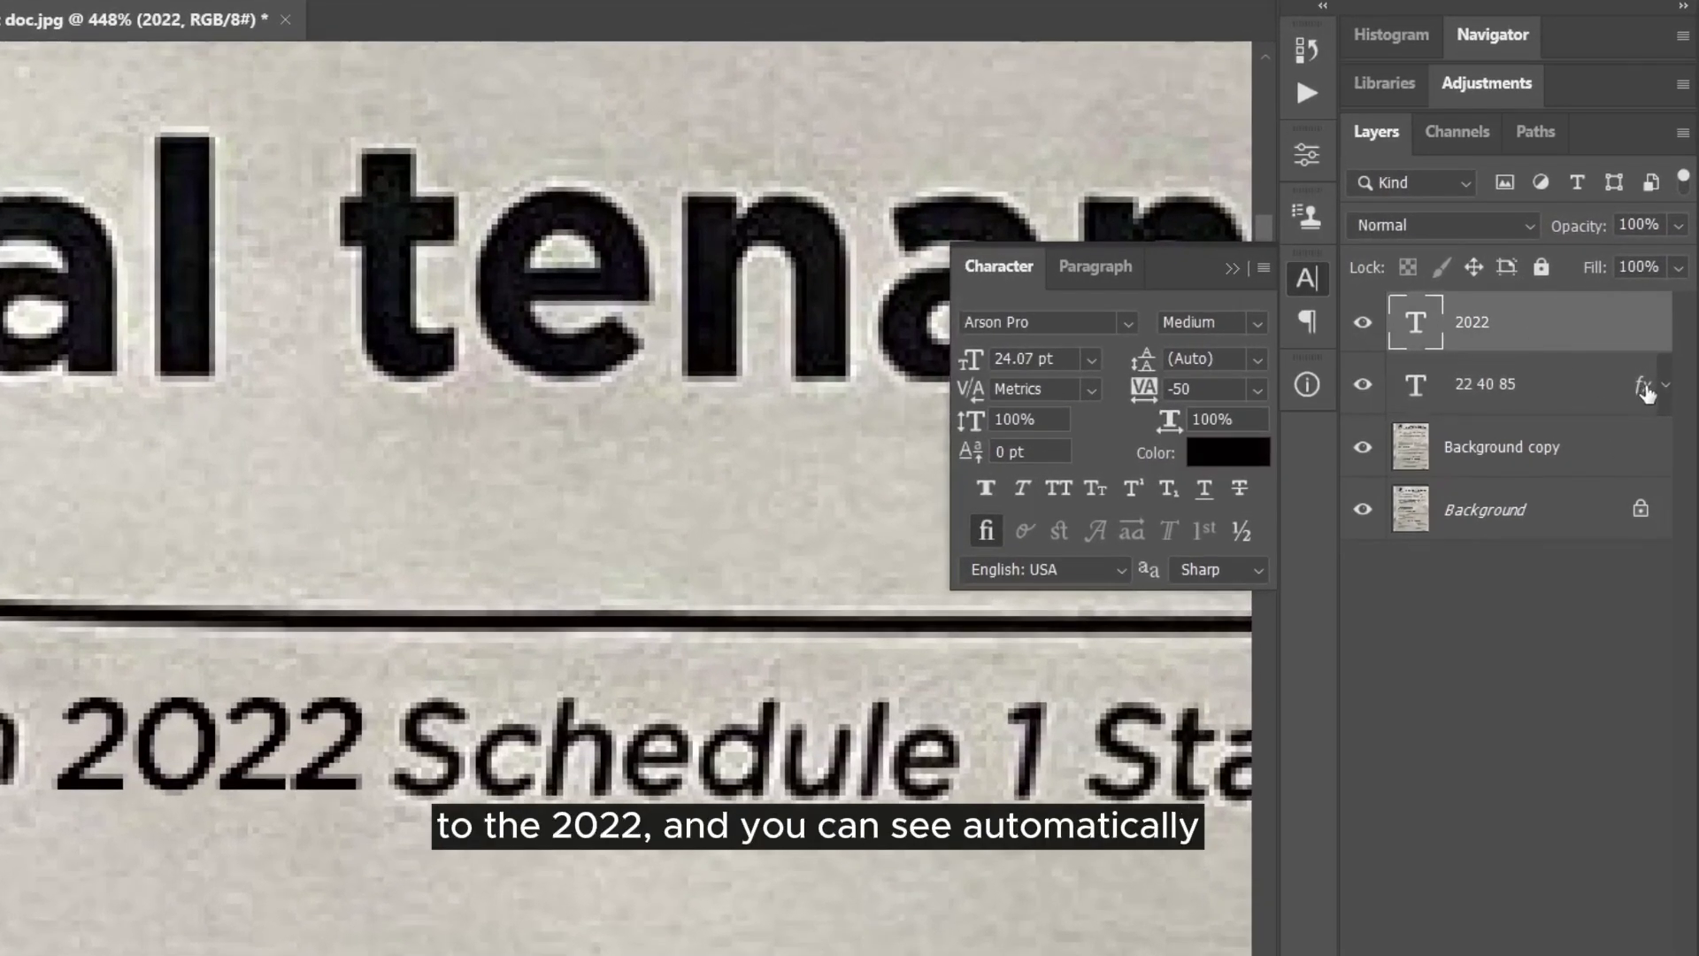
drag(1641, 367, 1635, 334)
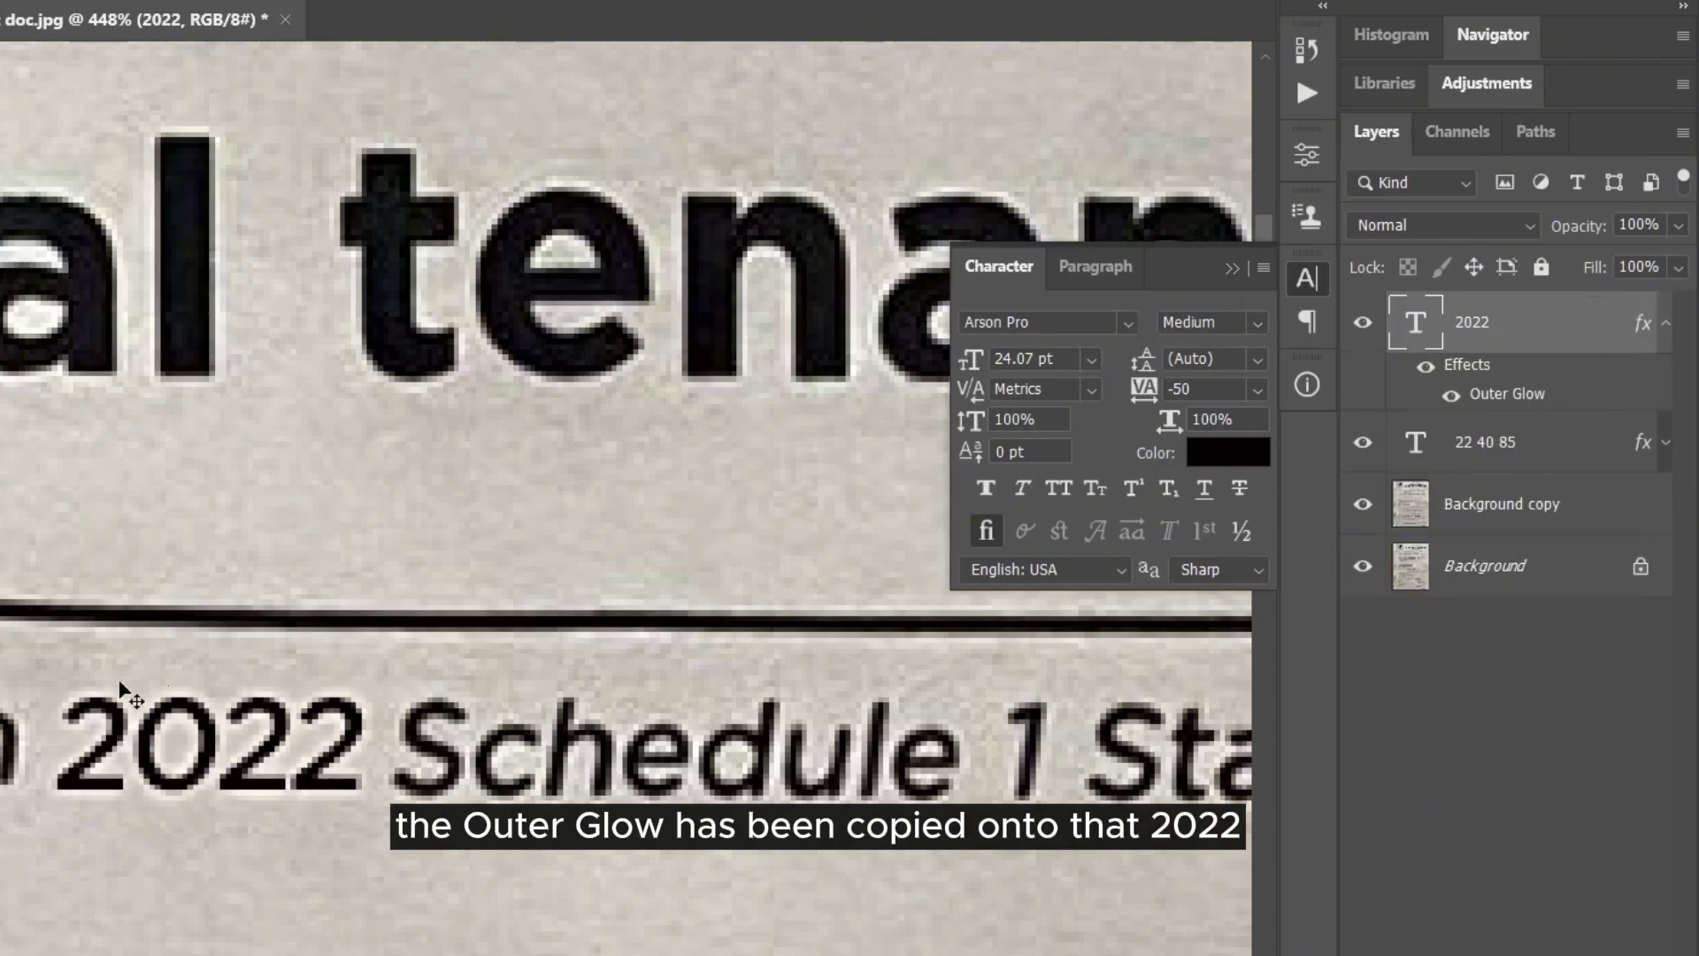
key(ctrl+z)
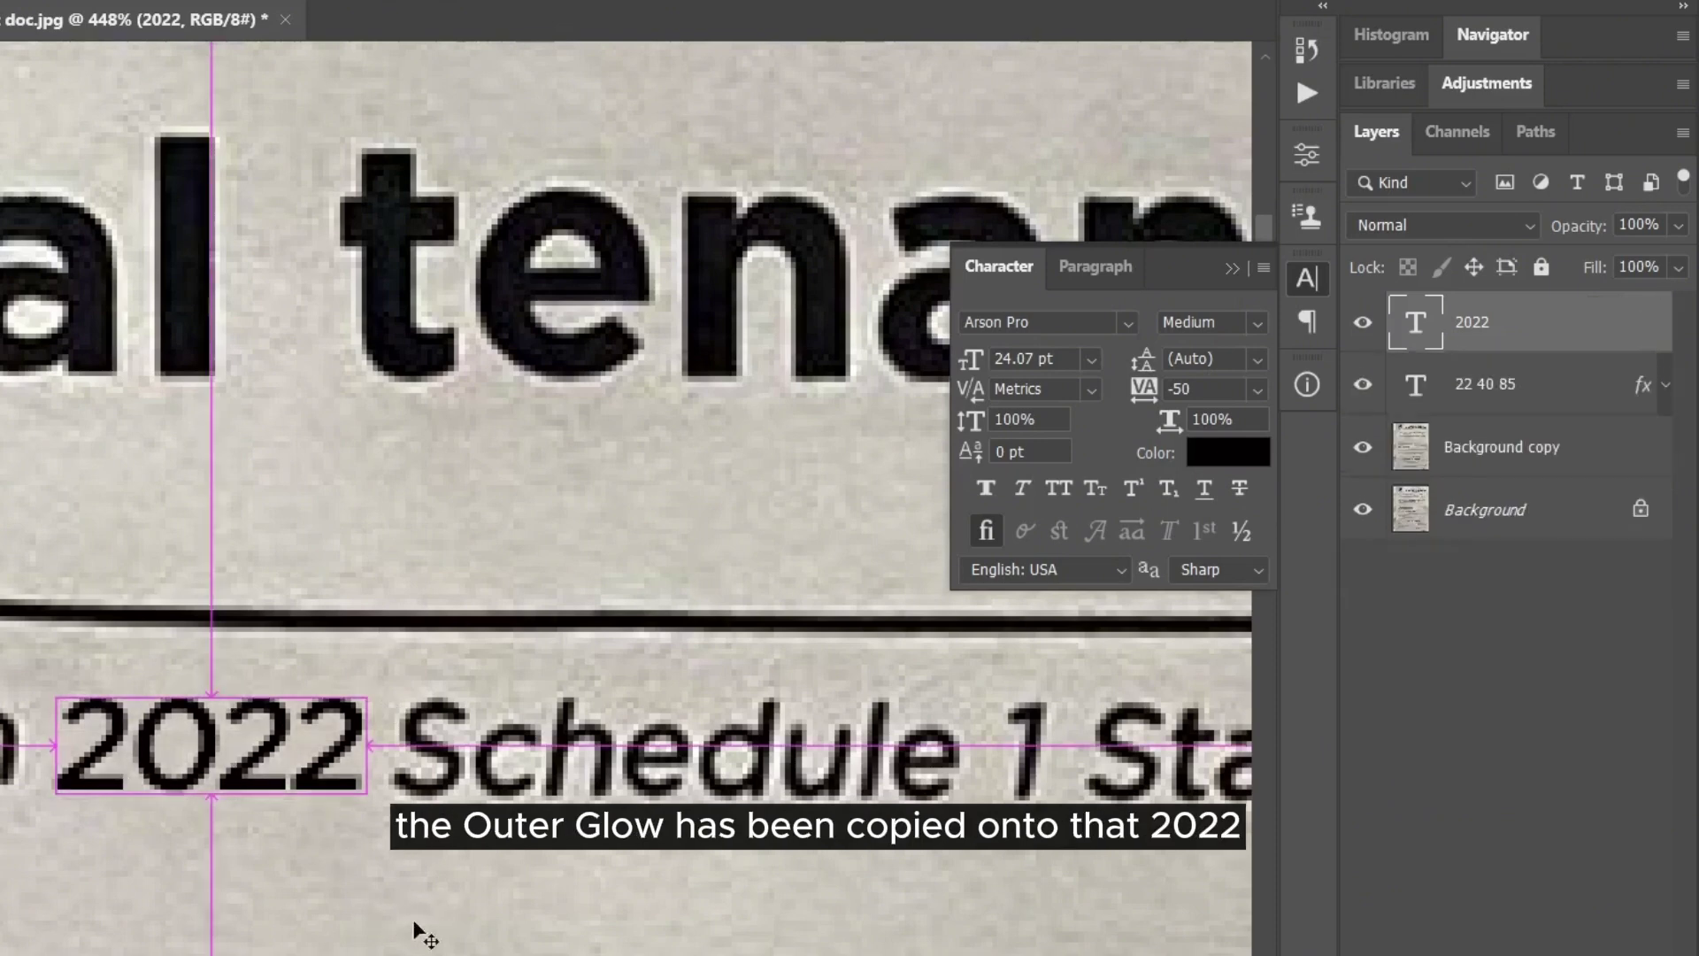
key(ctrl+shift+z)
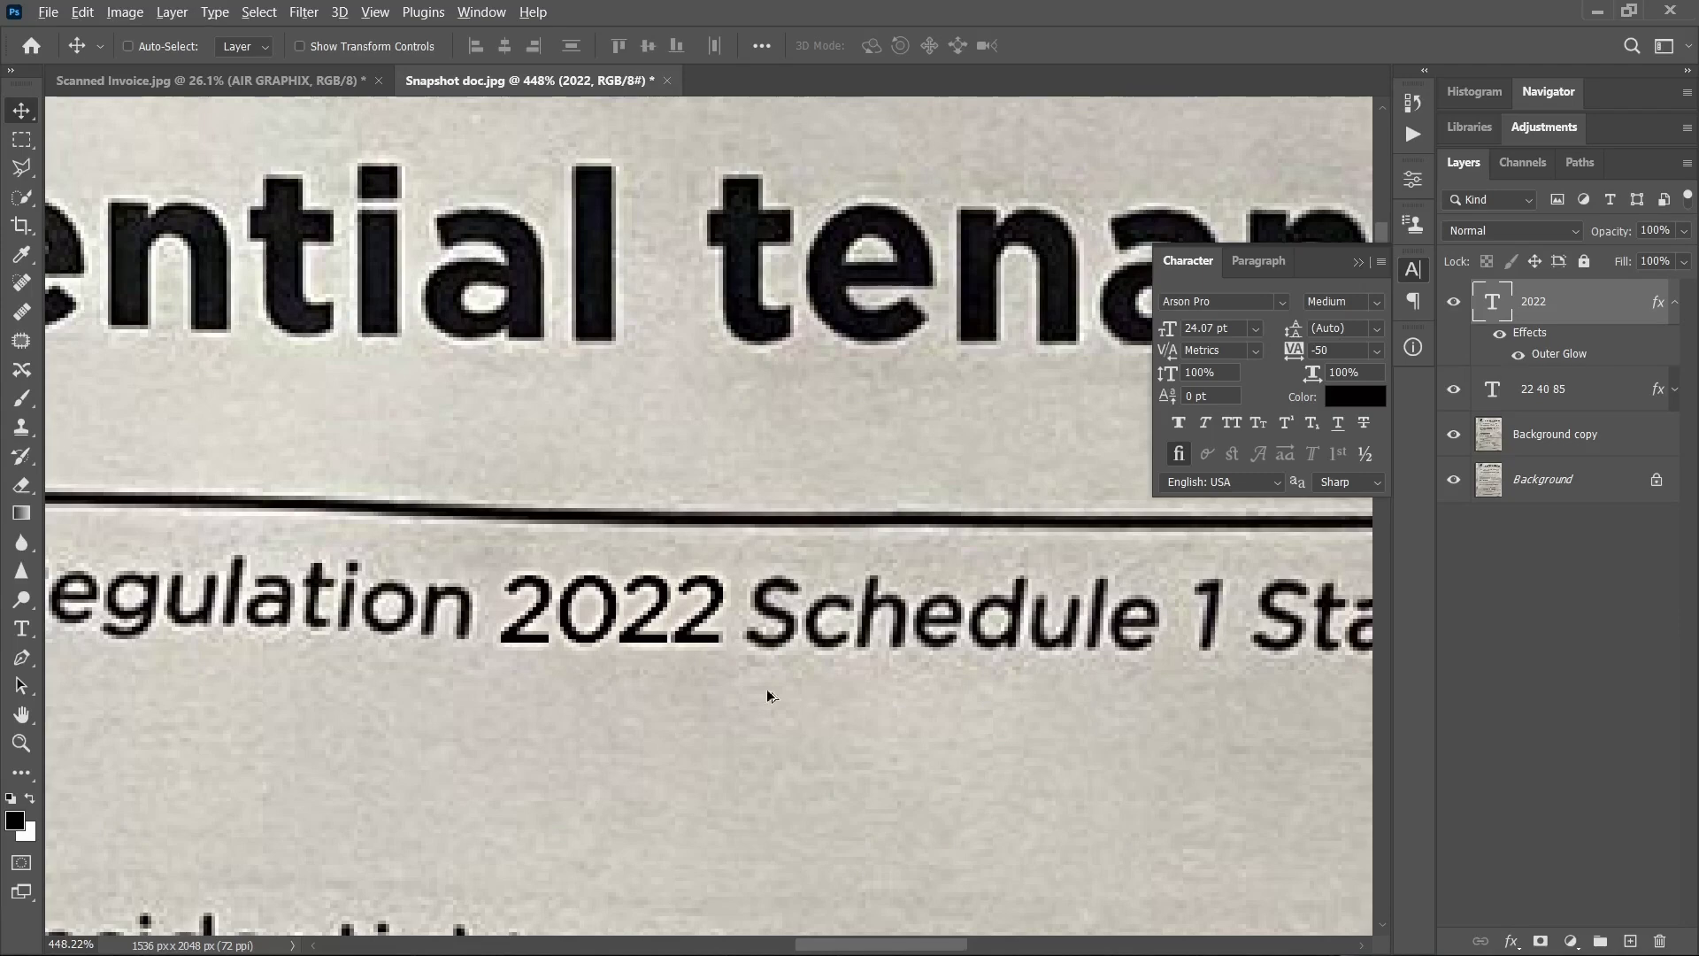
scroll(740, 327, down, 5)
scroll(413, 666, up, 10)
scroll(412, 665, up, 2)
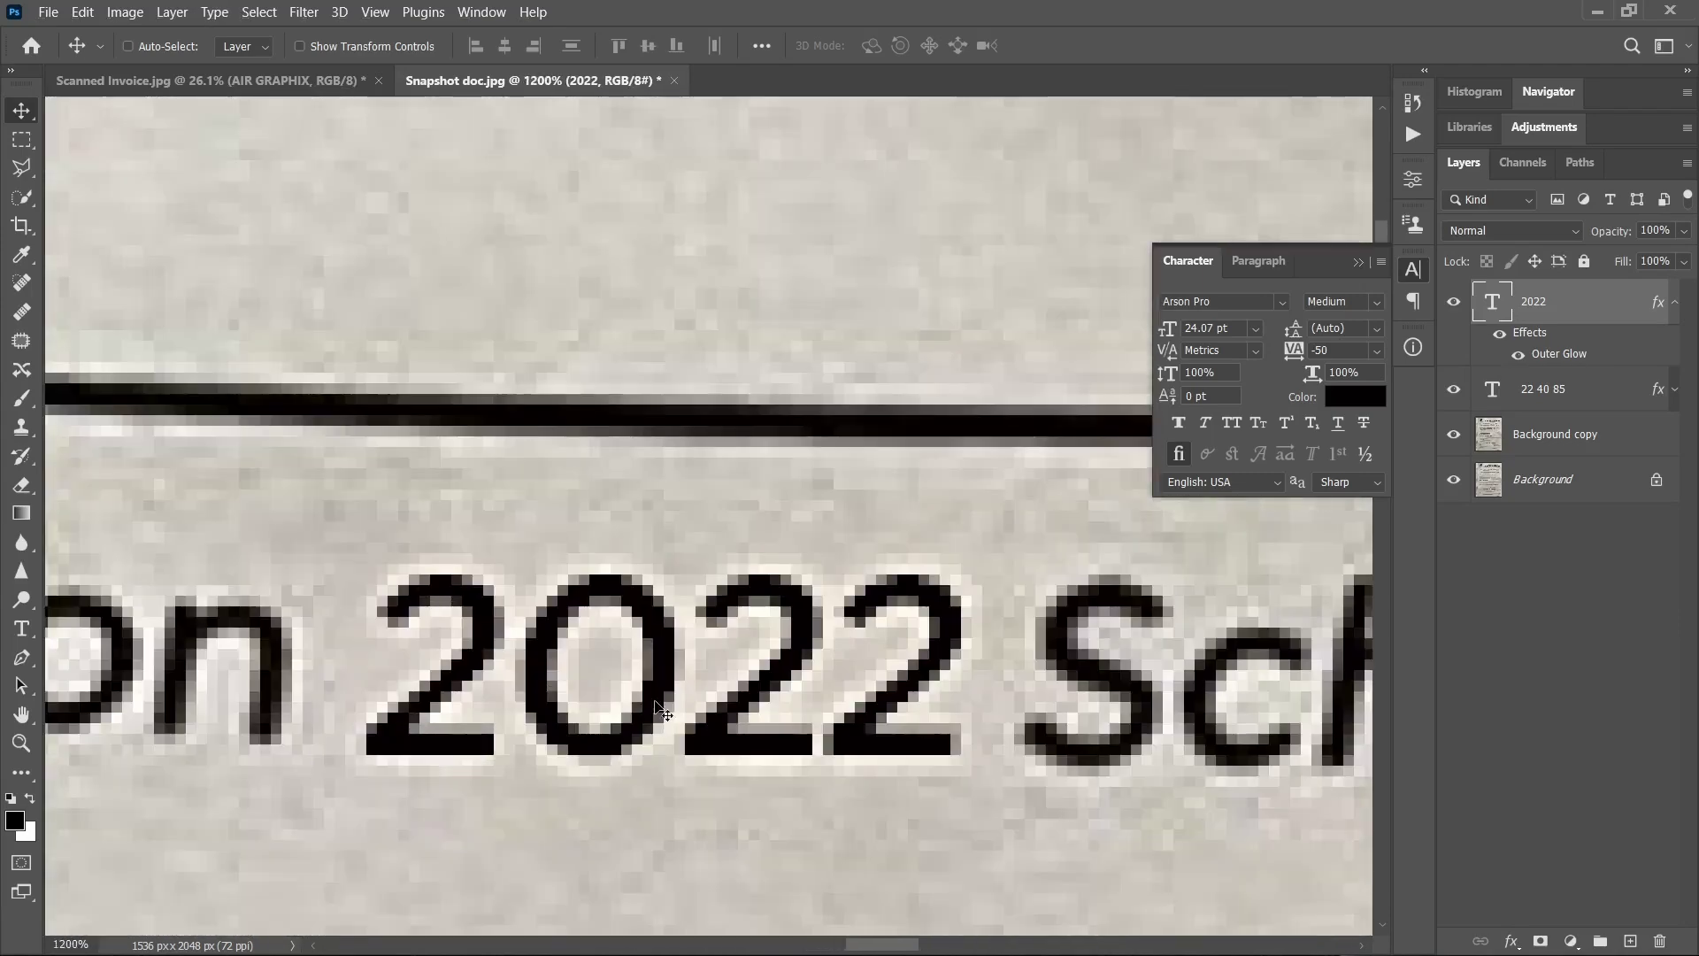
scroll(776, 593, down, 7)
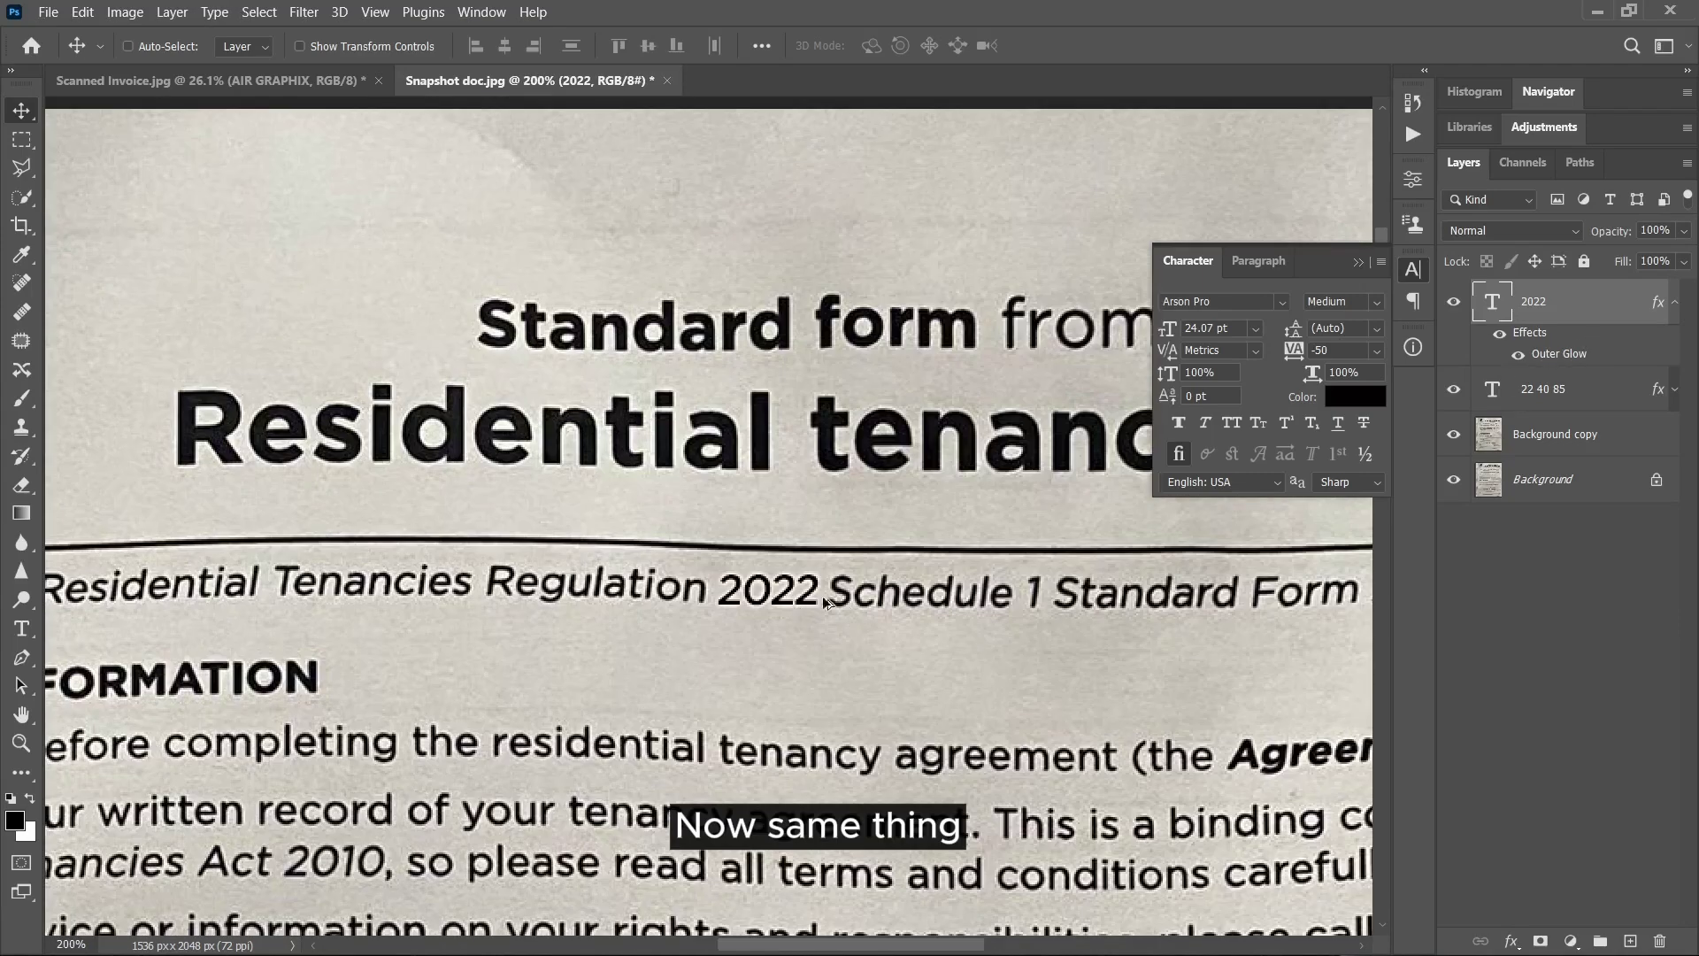
scroll(823, 602, up, 4)
Set the 2022 layer's blend mode to Linear Burn with 85% fill.
click(1676, 301)
click(1565, 231)
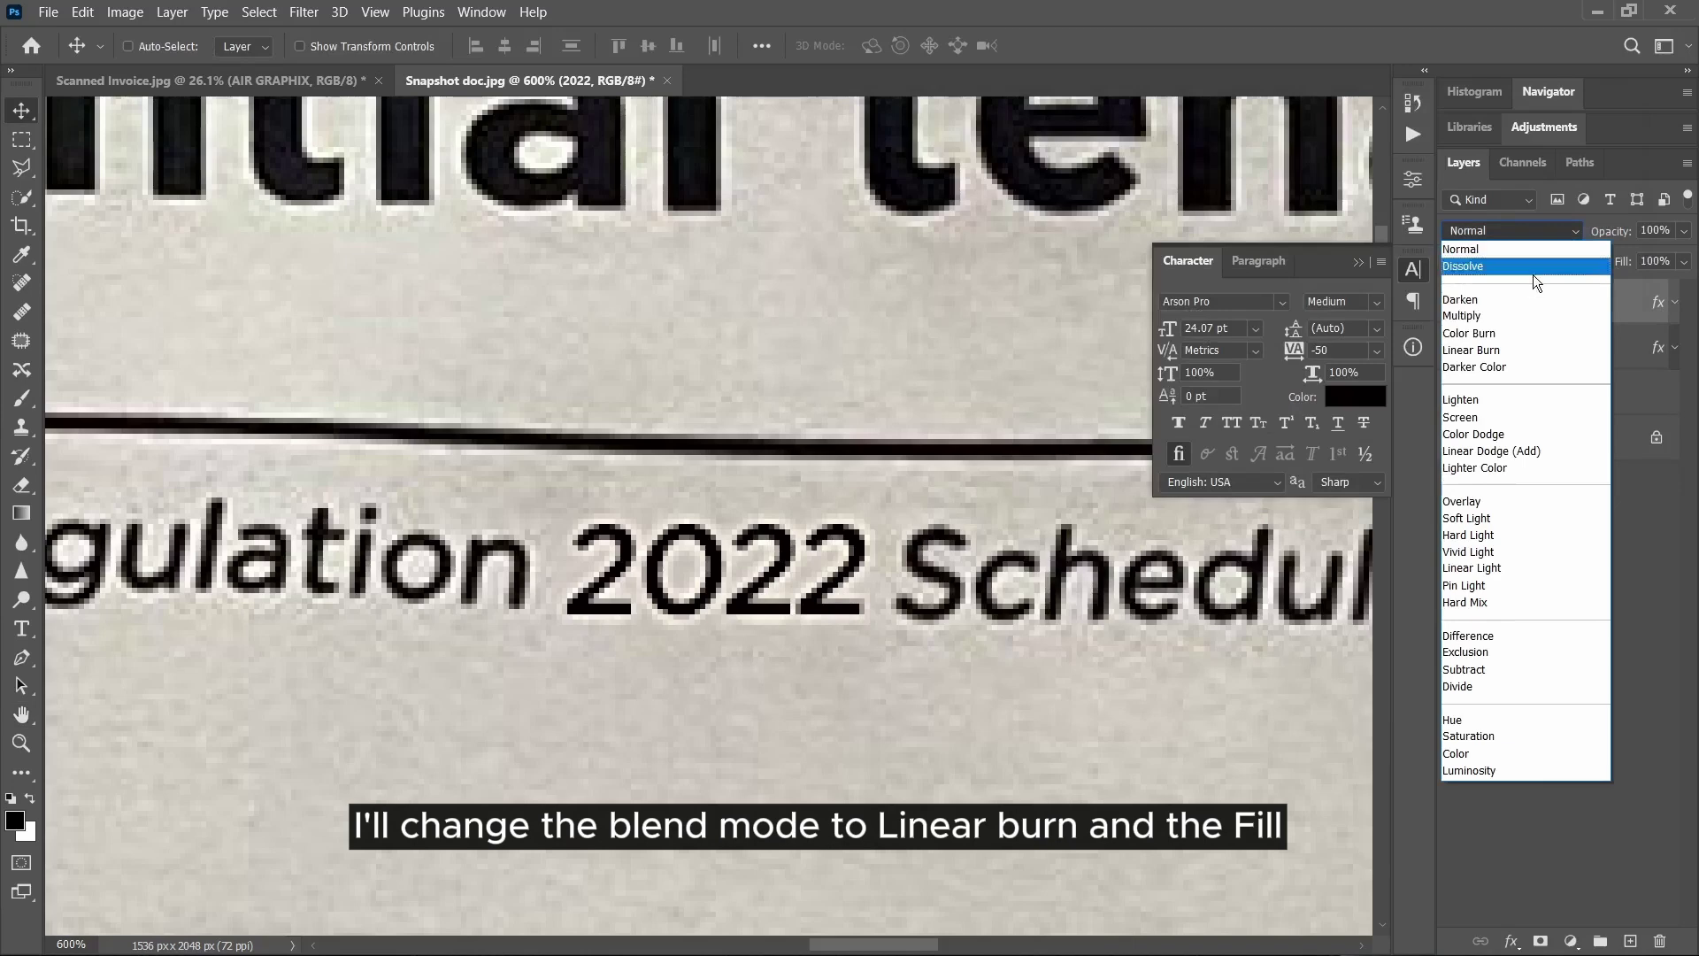
click(1510, 348)
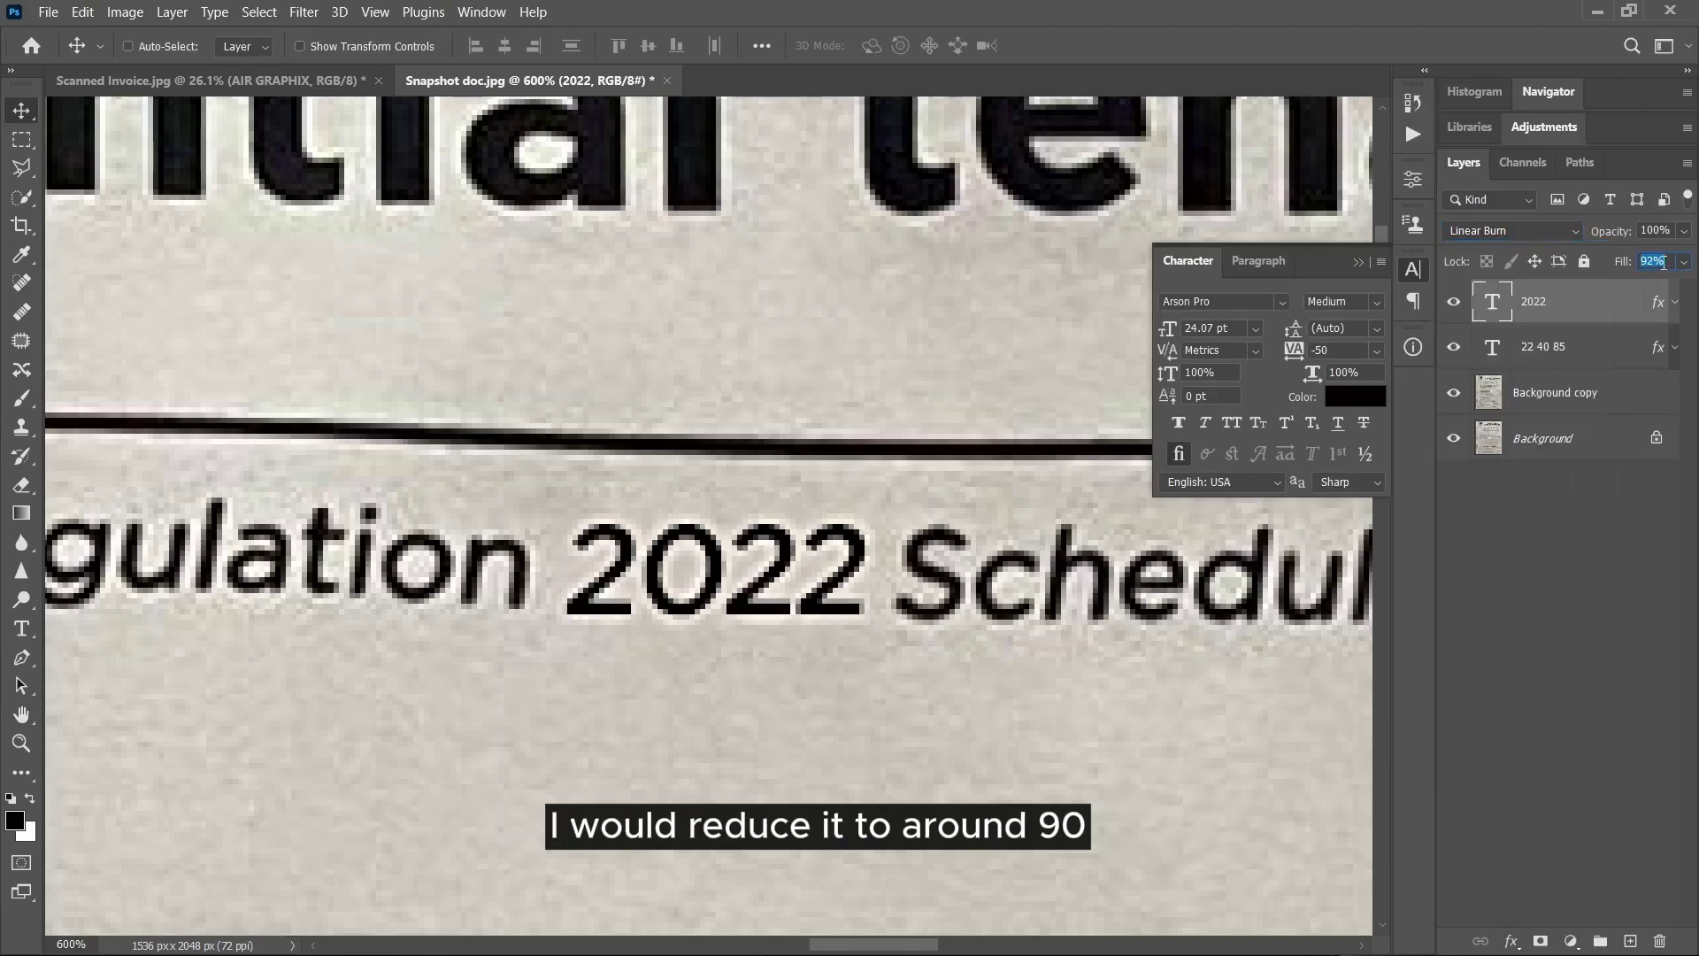
text(85)
key(Return)
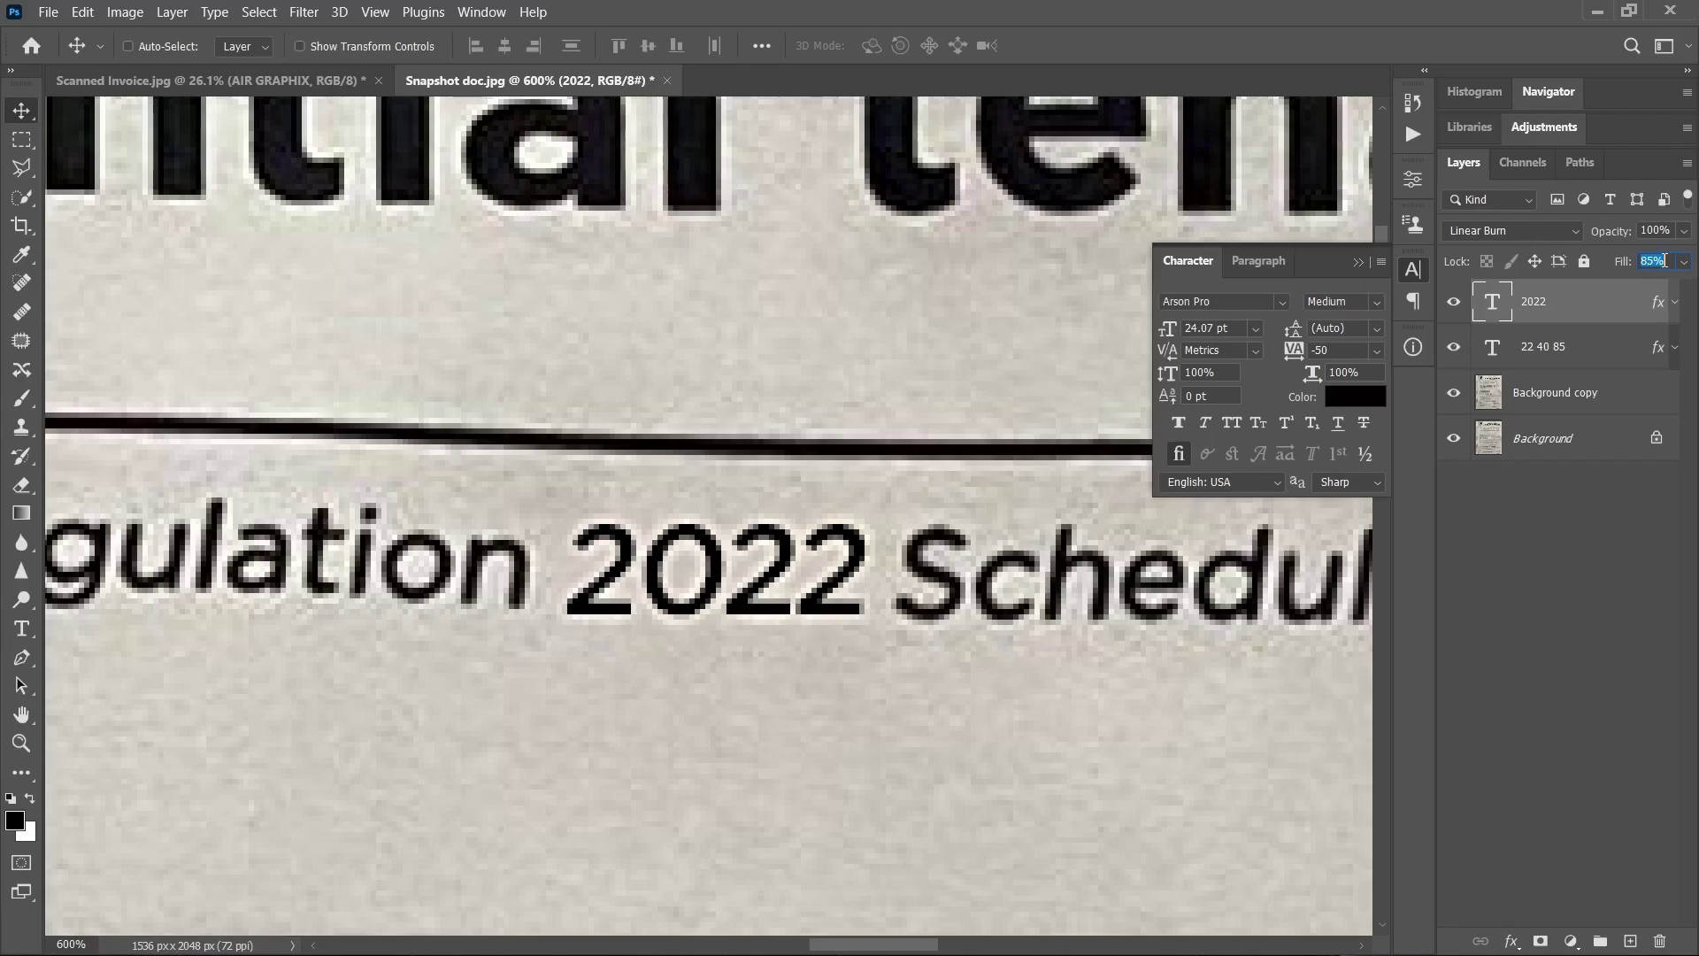
key(alt+bracketleft)
Alt-drag a duplicate of the 22 40 85 text into the MADE ON date box.
scroll(693, 645, down, 5)
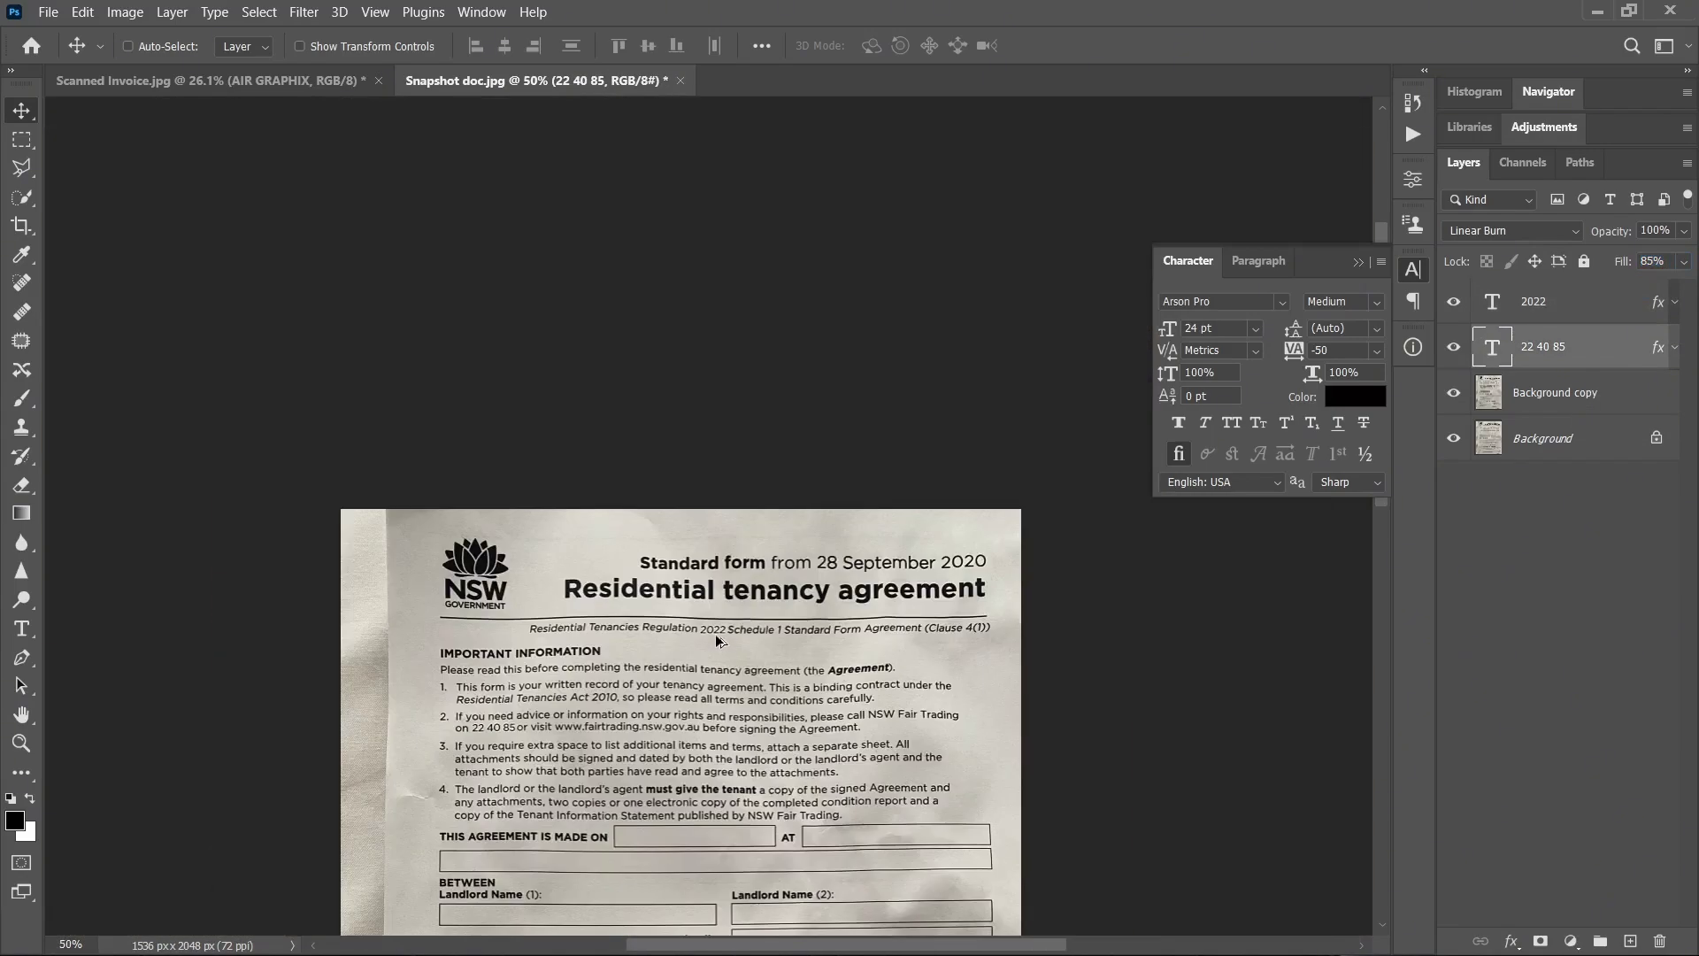
scroll(721, 646, up, 3)
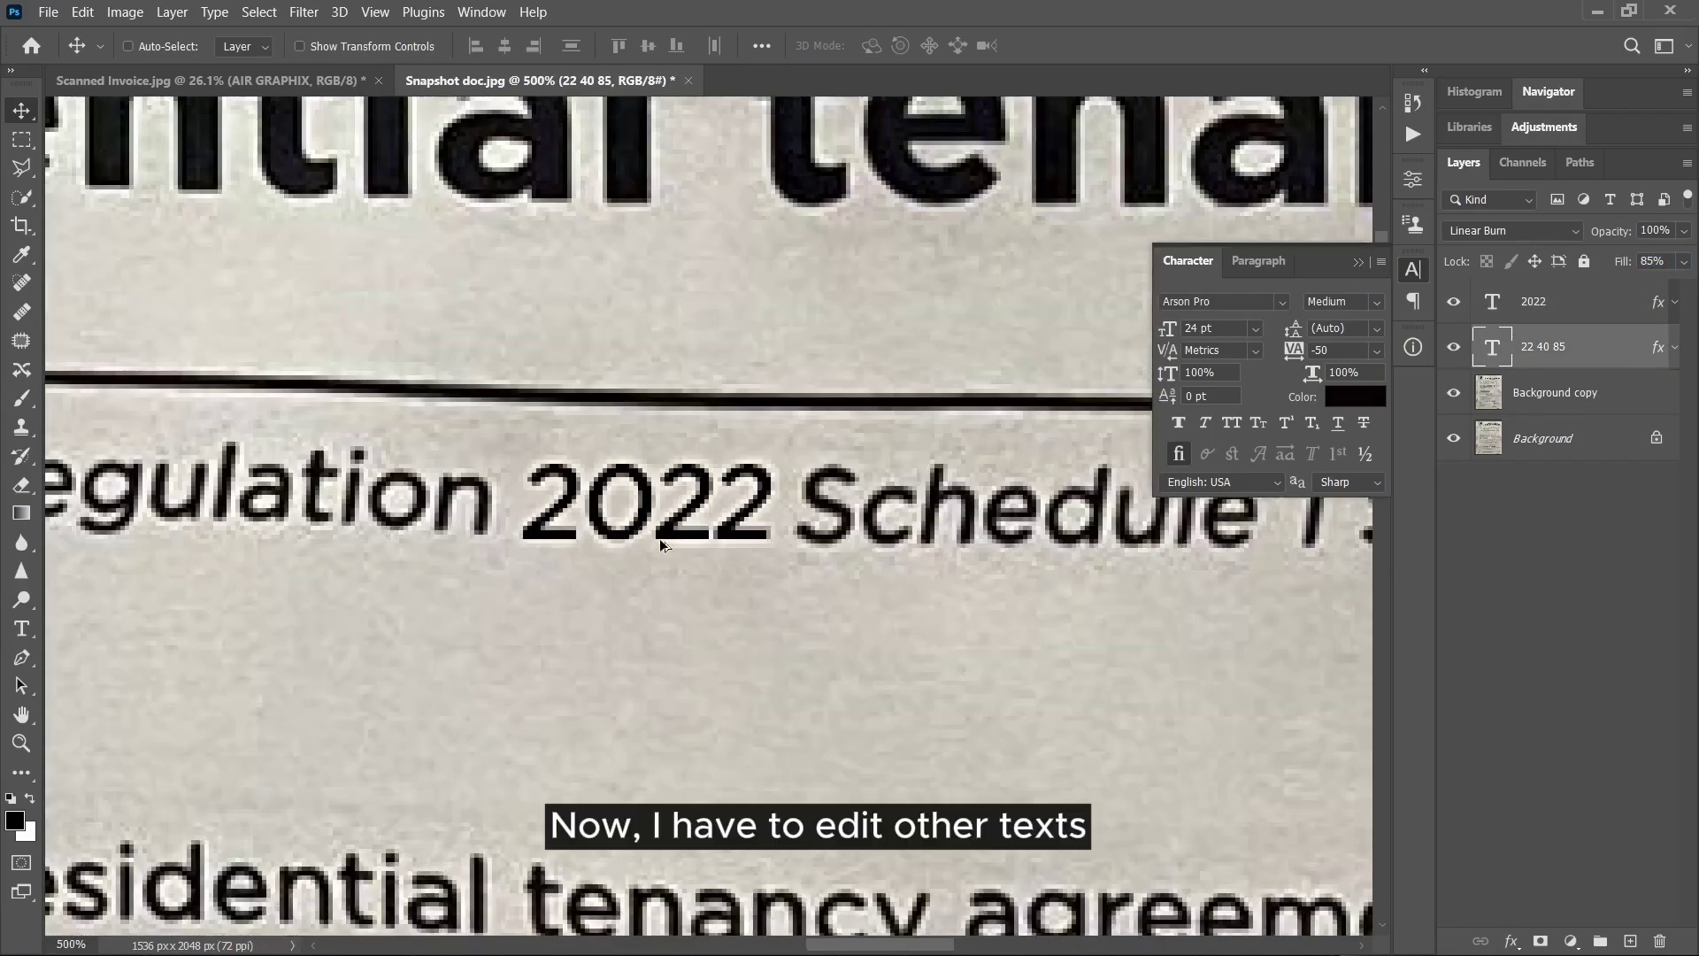
scroll(386, 394, down, 3)
drag(386, 337, 667, 542)
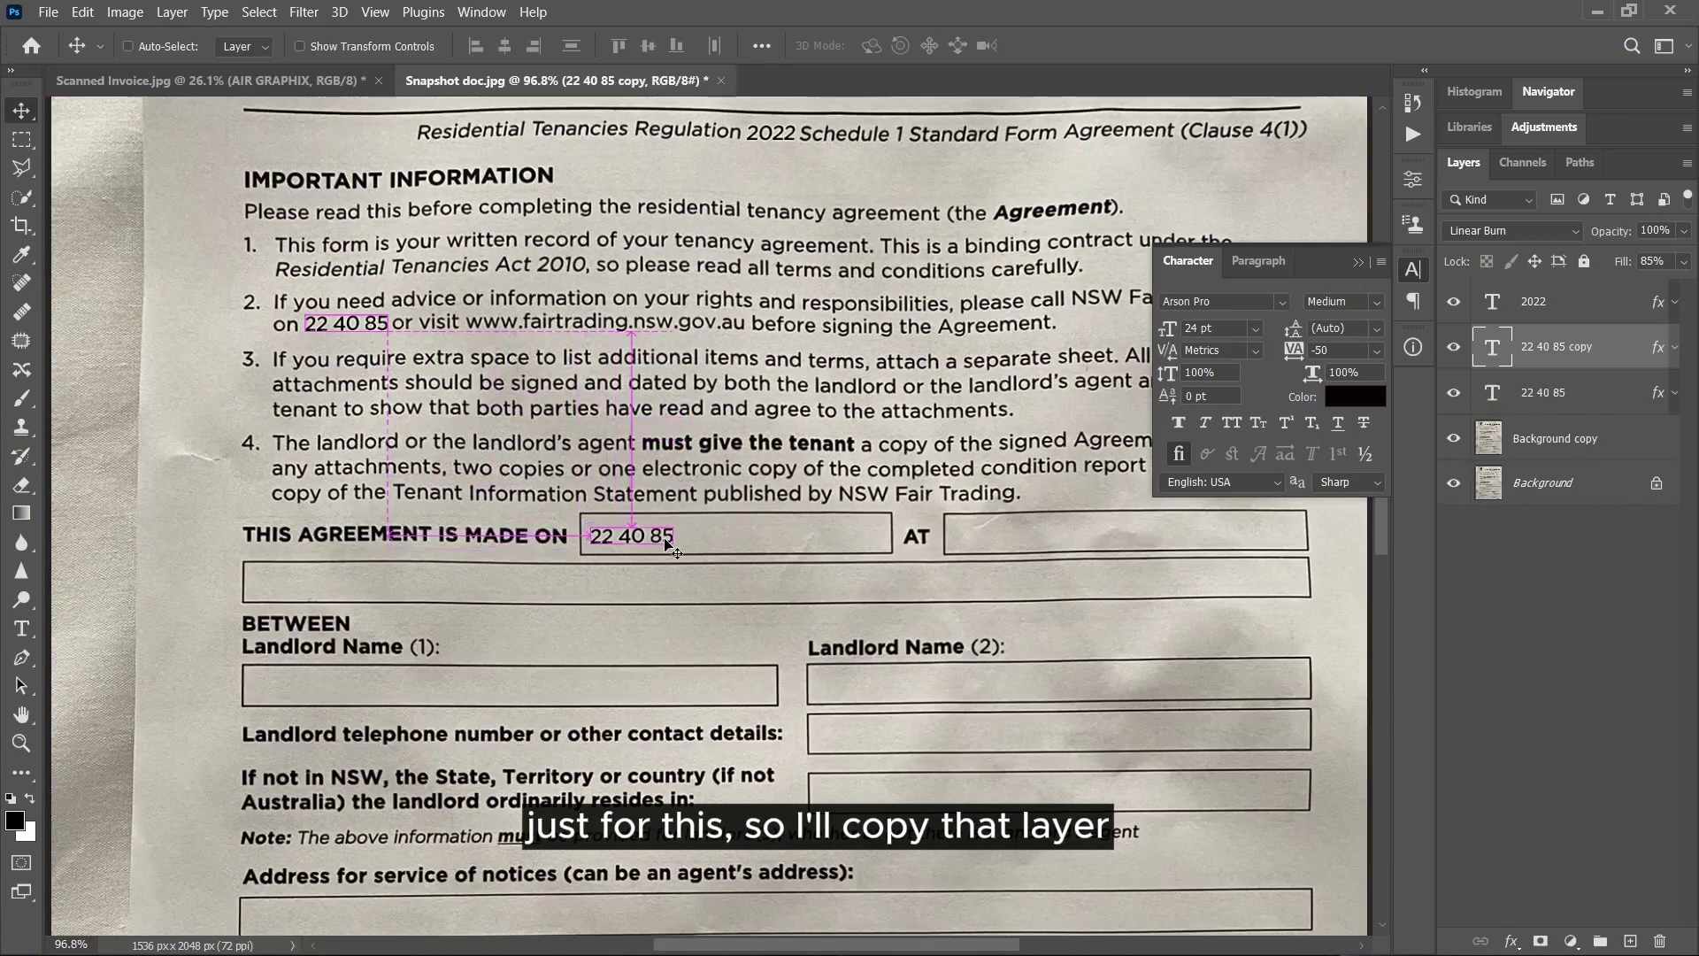
scroll(402, 527, up, 3)
scroll(690, 541, up, 2)
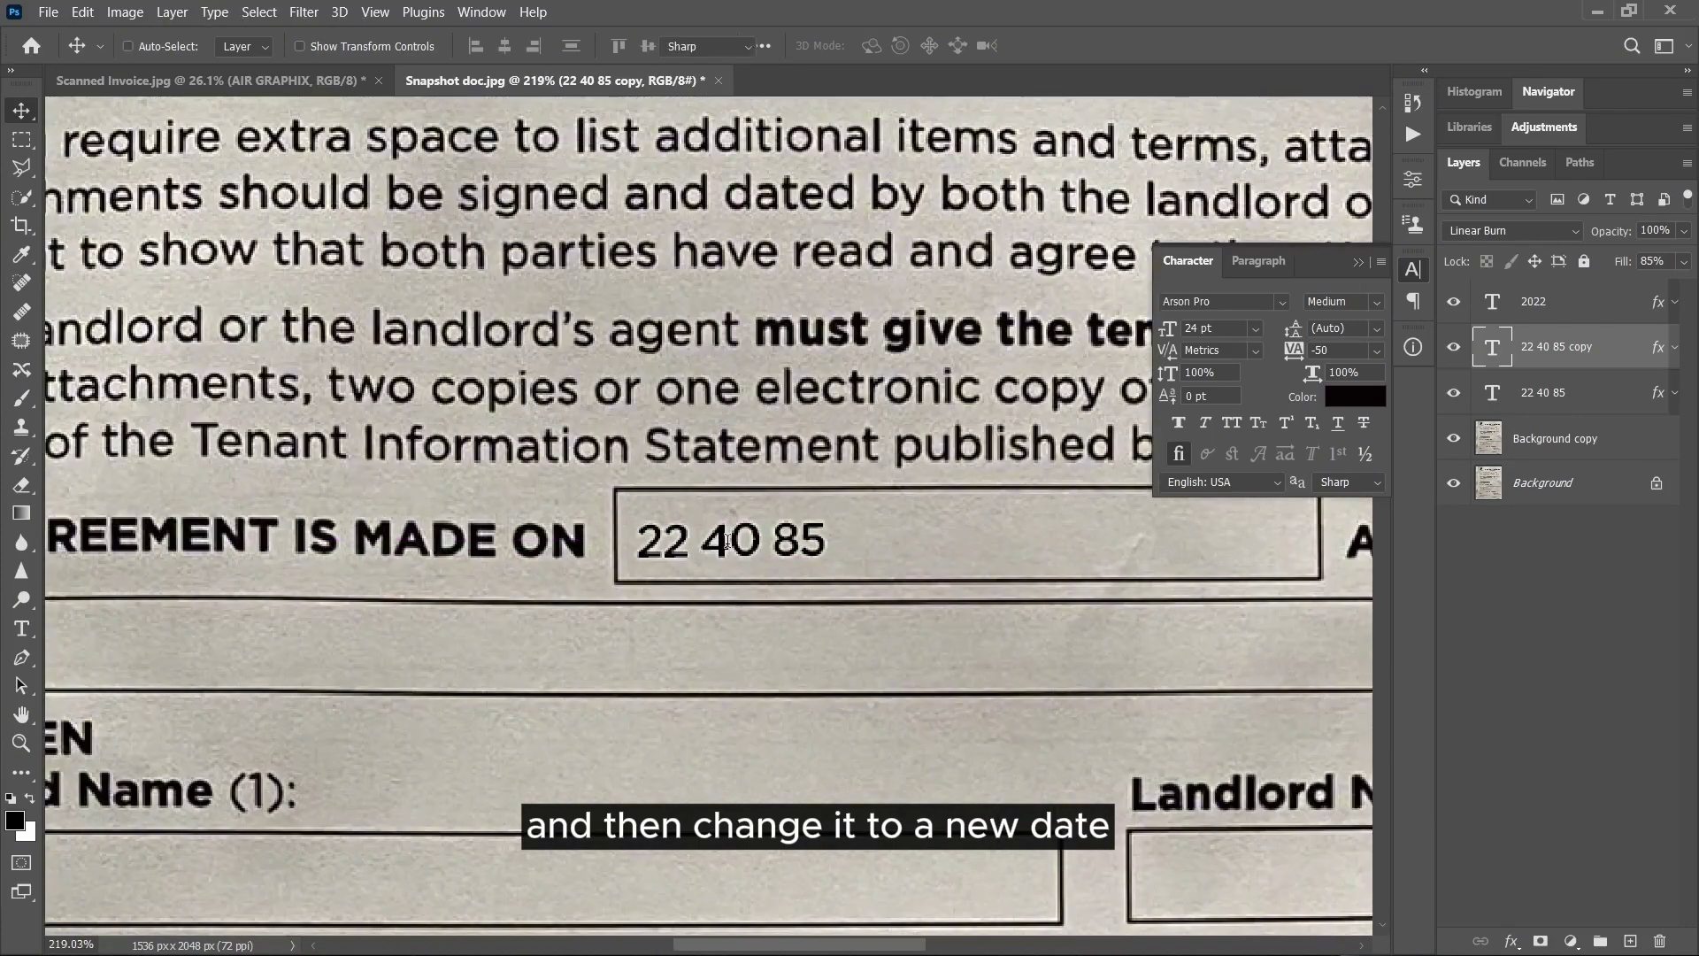
Retype the copied text as the date 02/25/2022 and commit it.
double_click(828, 542)
text(22/)
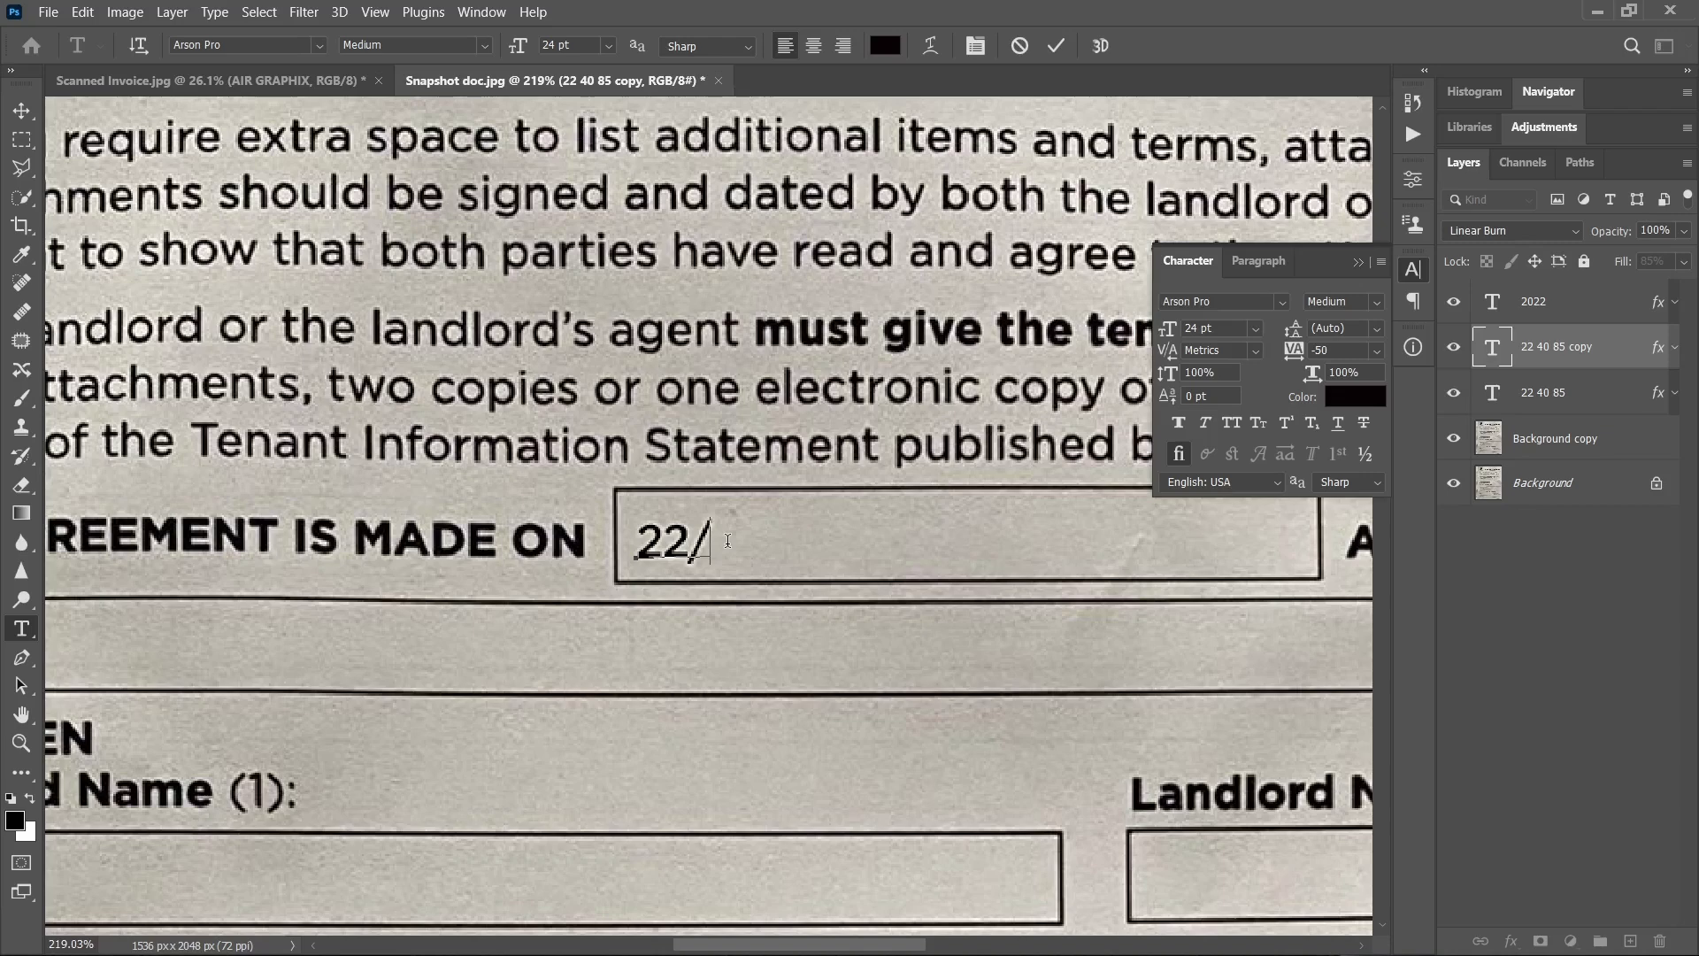
key(BackSpace)
text(0)
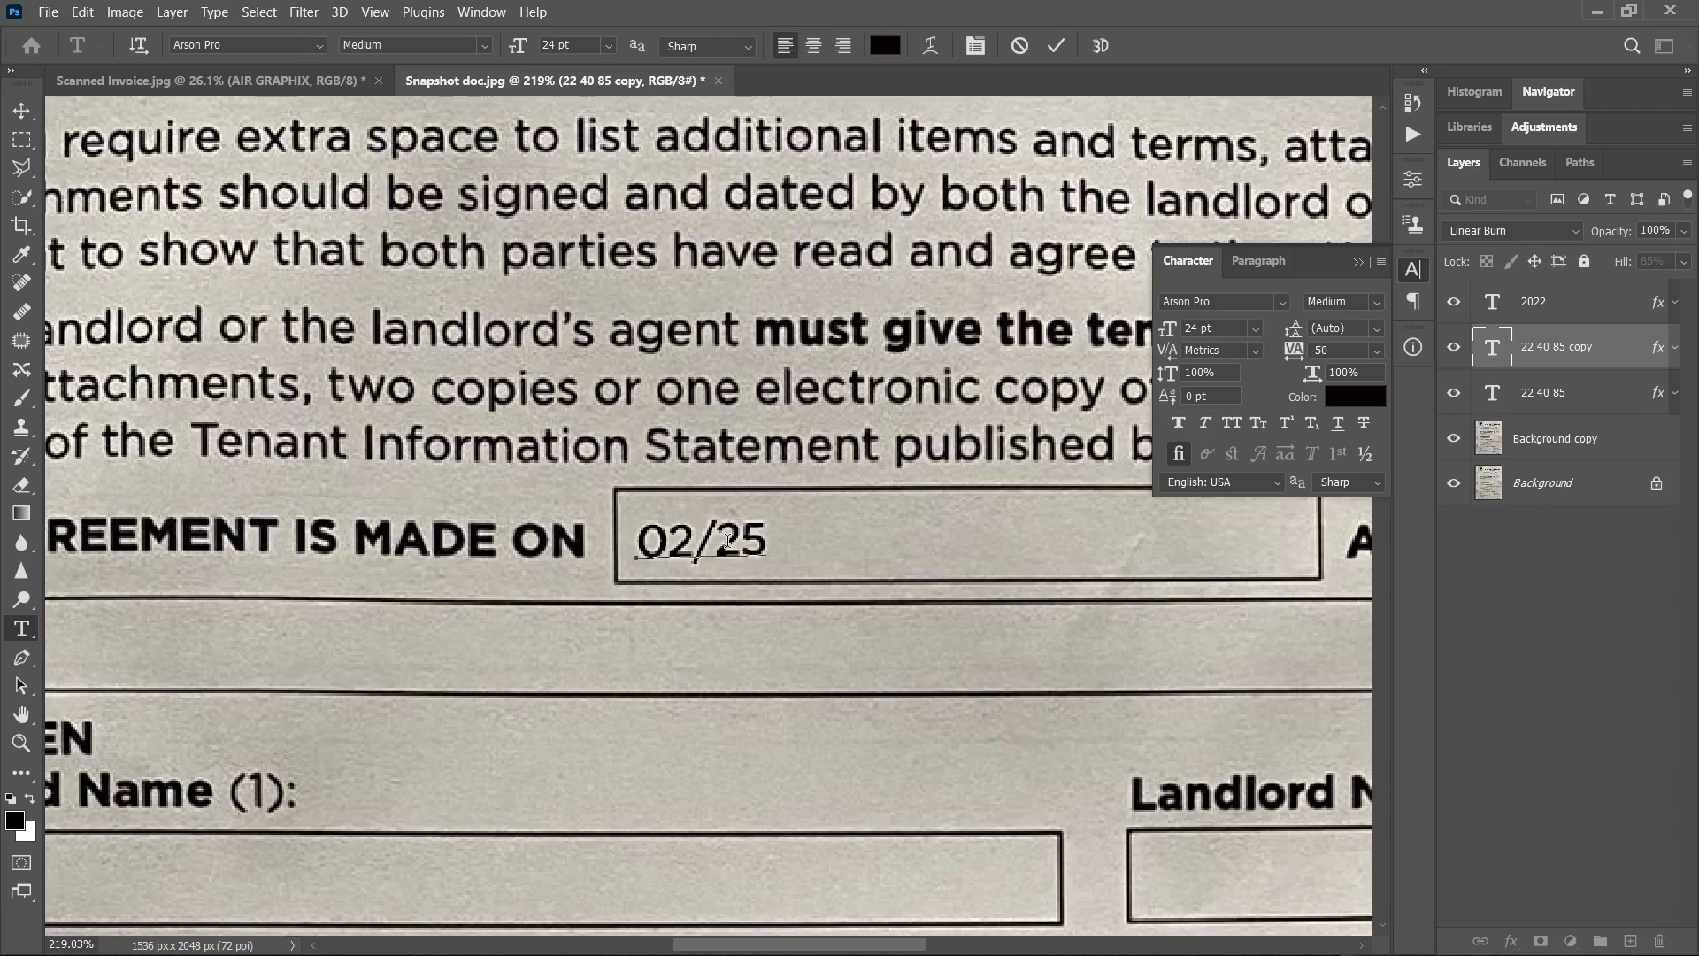
text(2/25/2022)
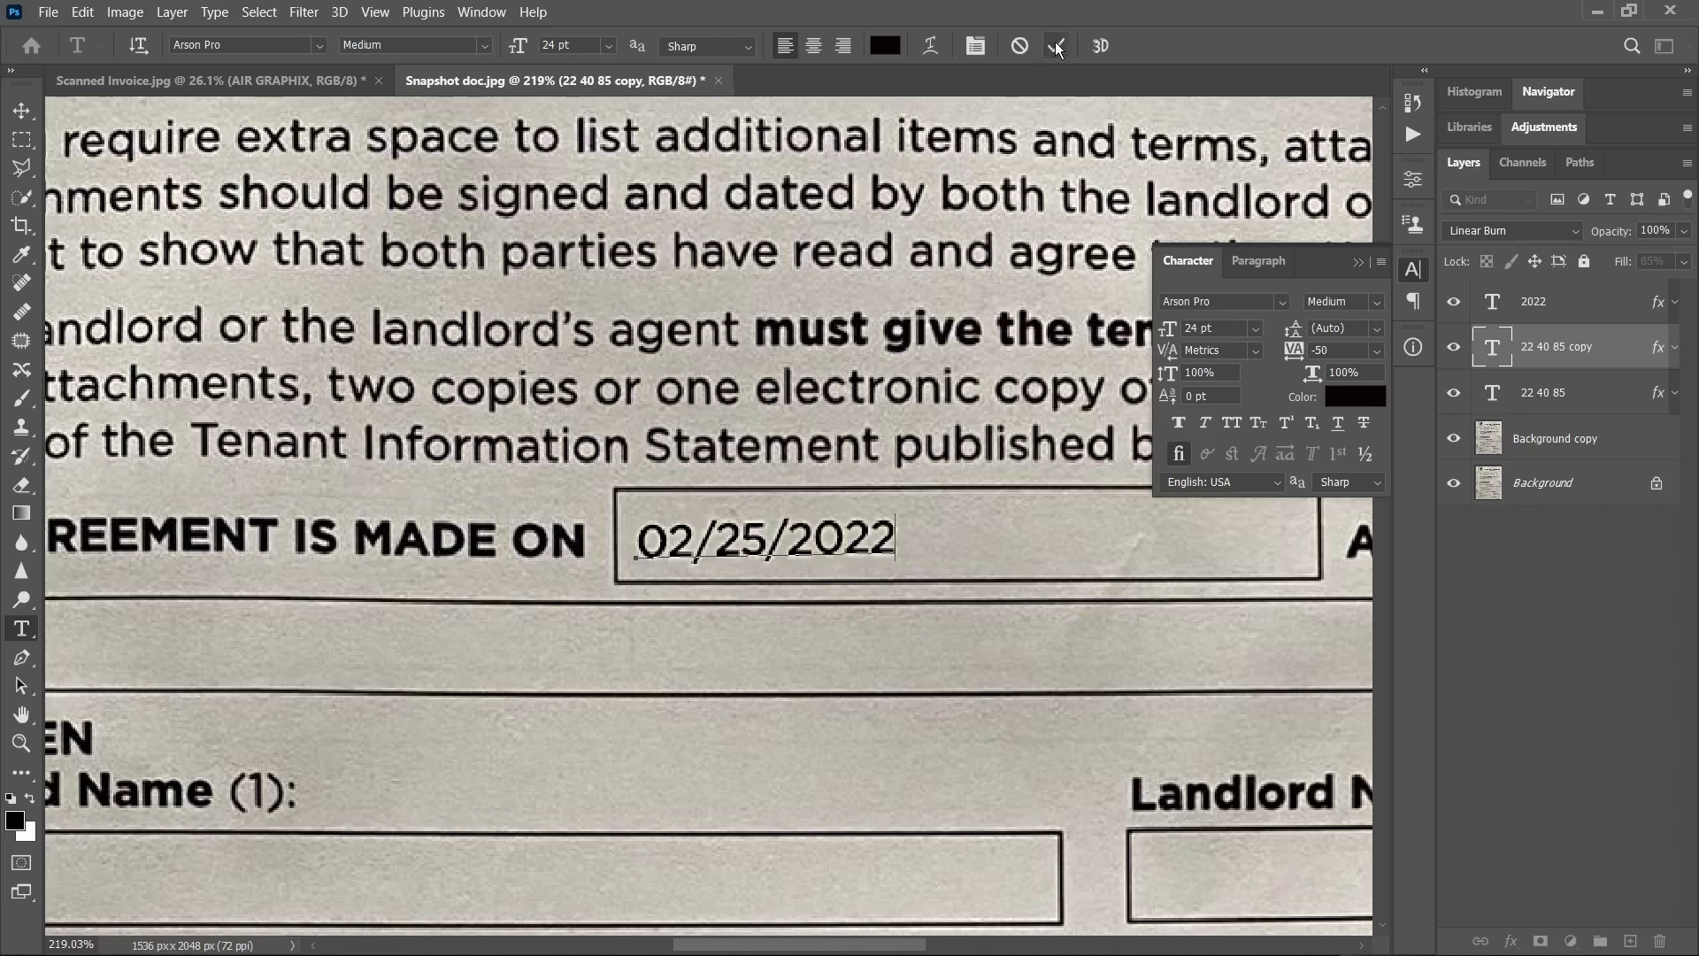
key(ctrl+Return)
key(v)
Set the date's tracking to 0 and style to Bold, then nudge it into the MADE ON box.
click(1377, 350)
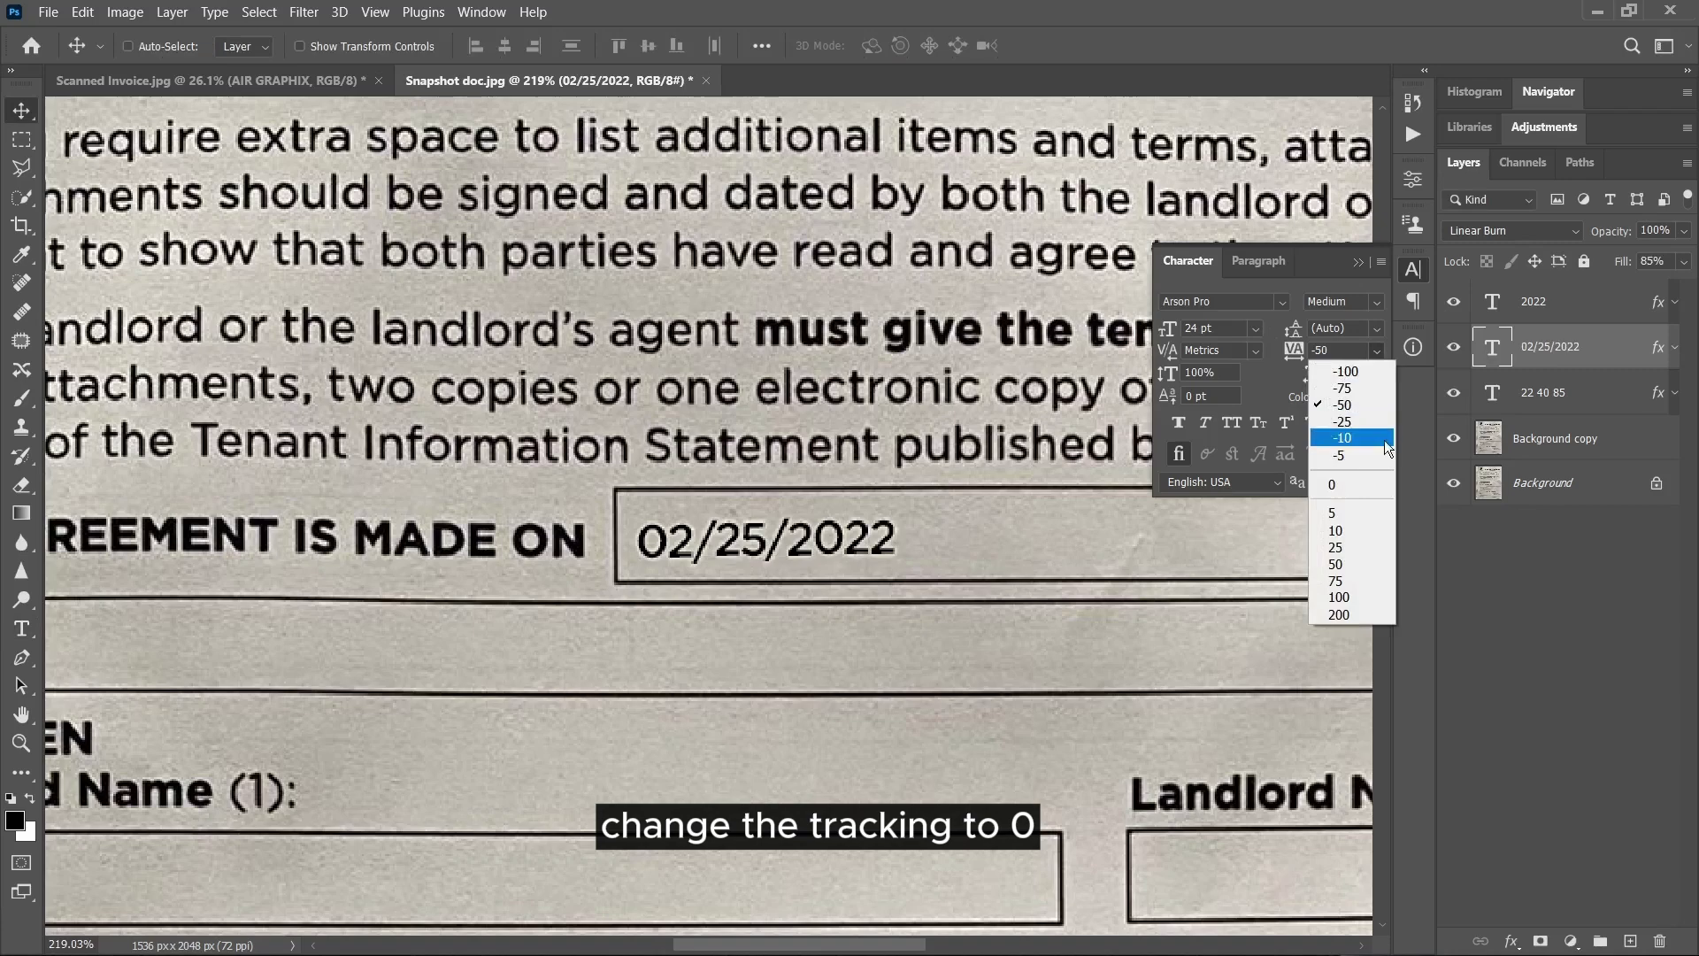
click(1368, 483)
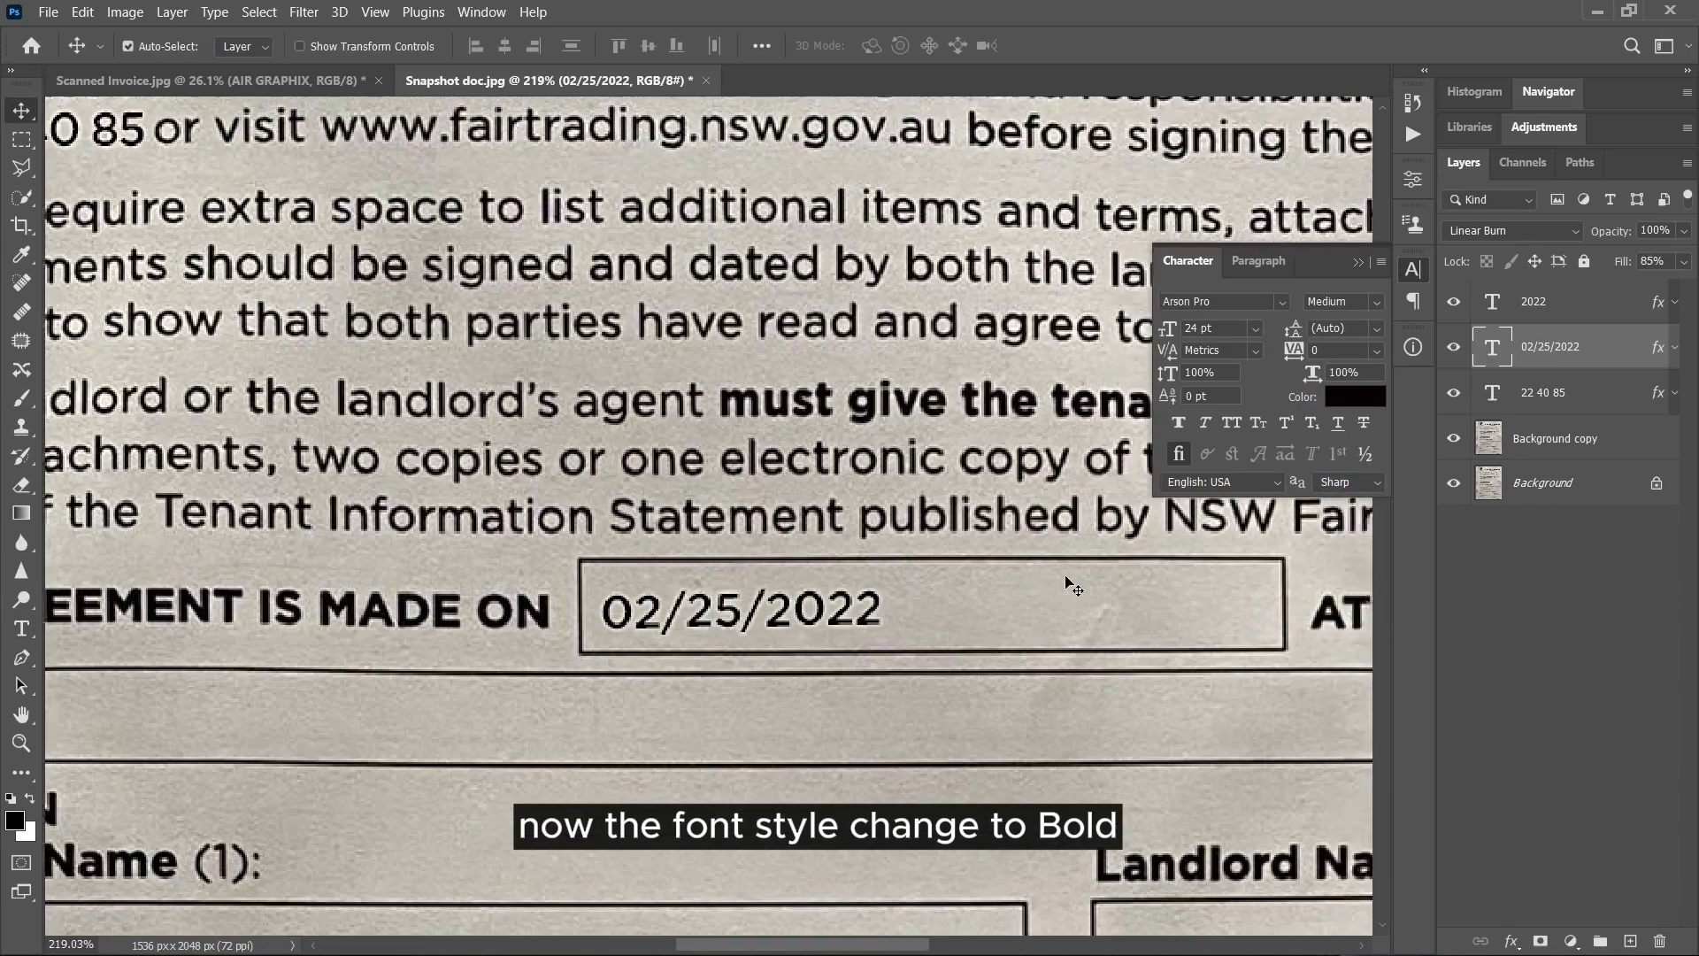
scroll(1070, 587, right, 2)
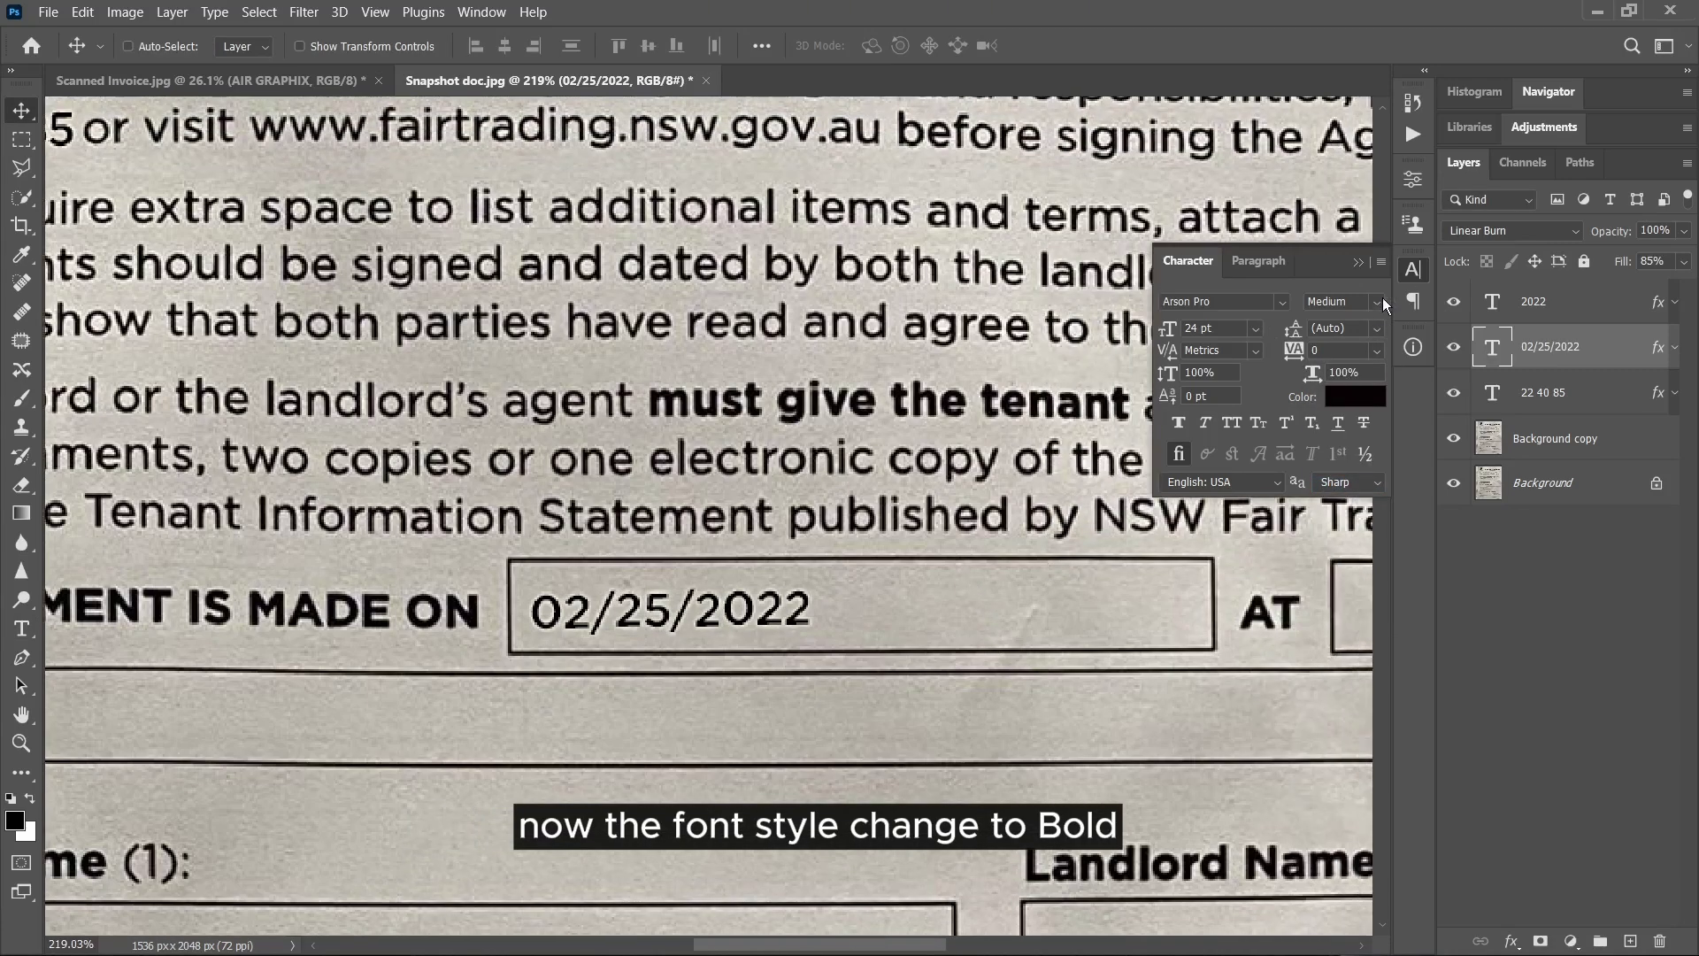
click(1379, 302)
click(1332, 413)
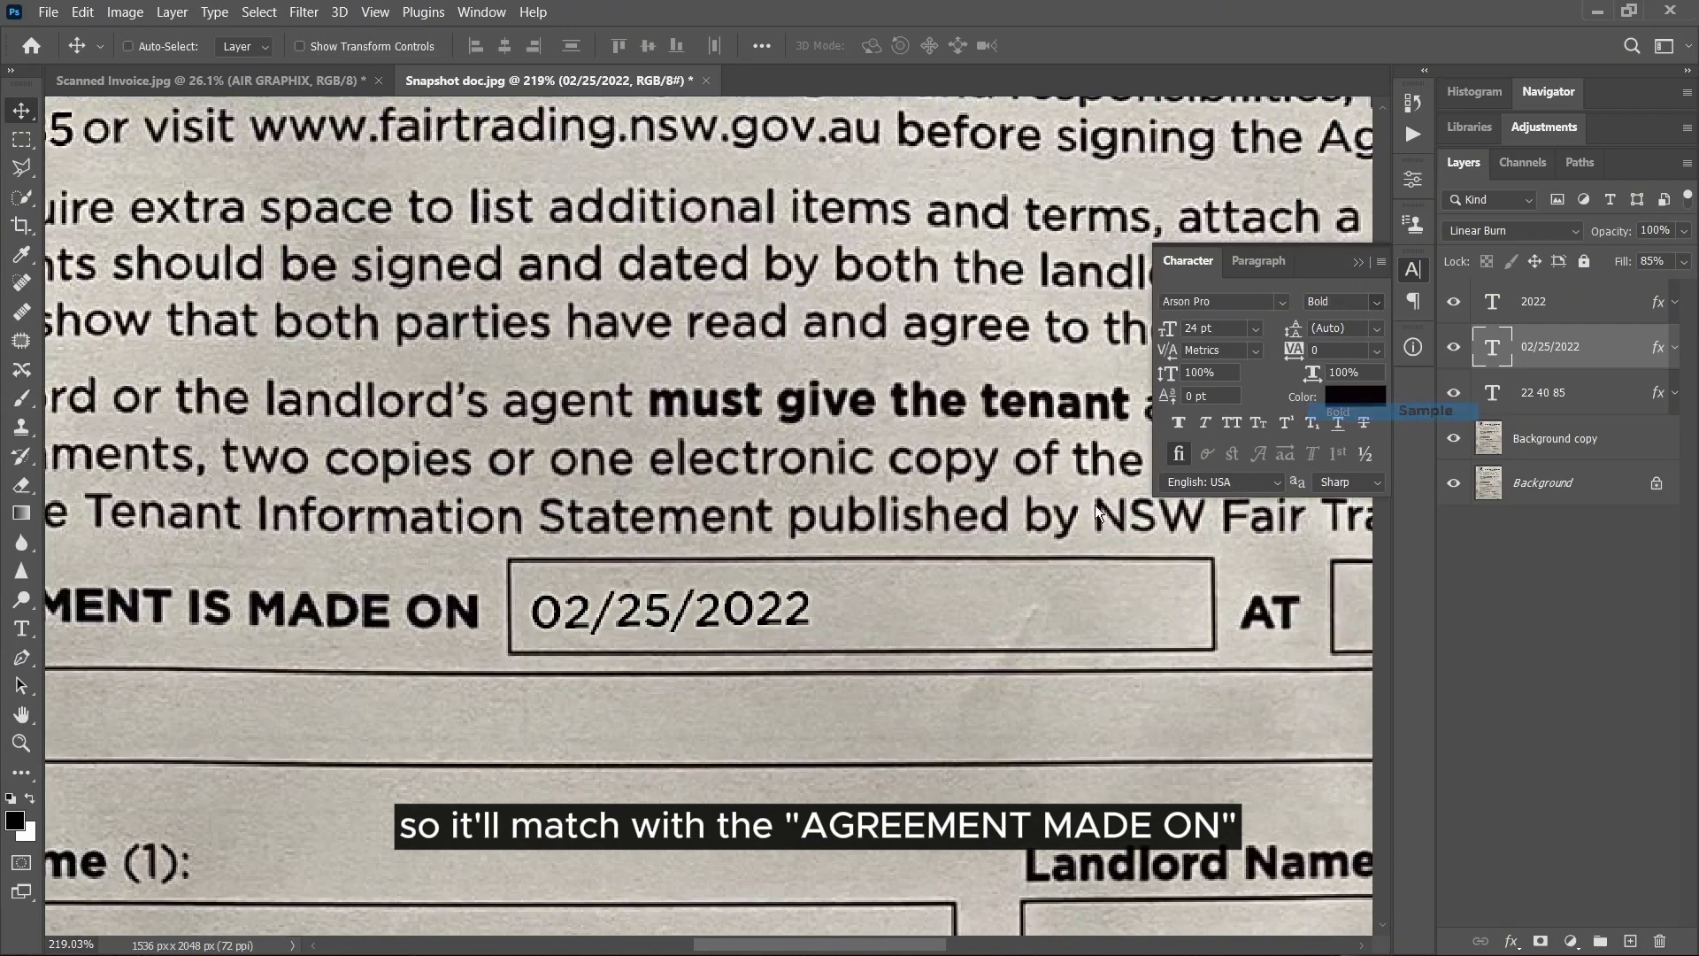
scroll(794, 630, down, 3)
scroll(691, 672, up, 5)
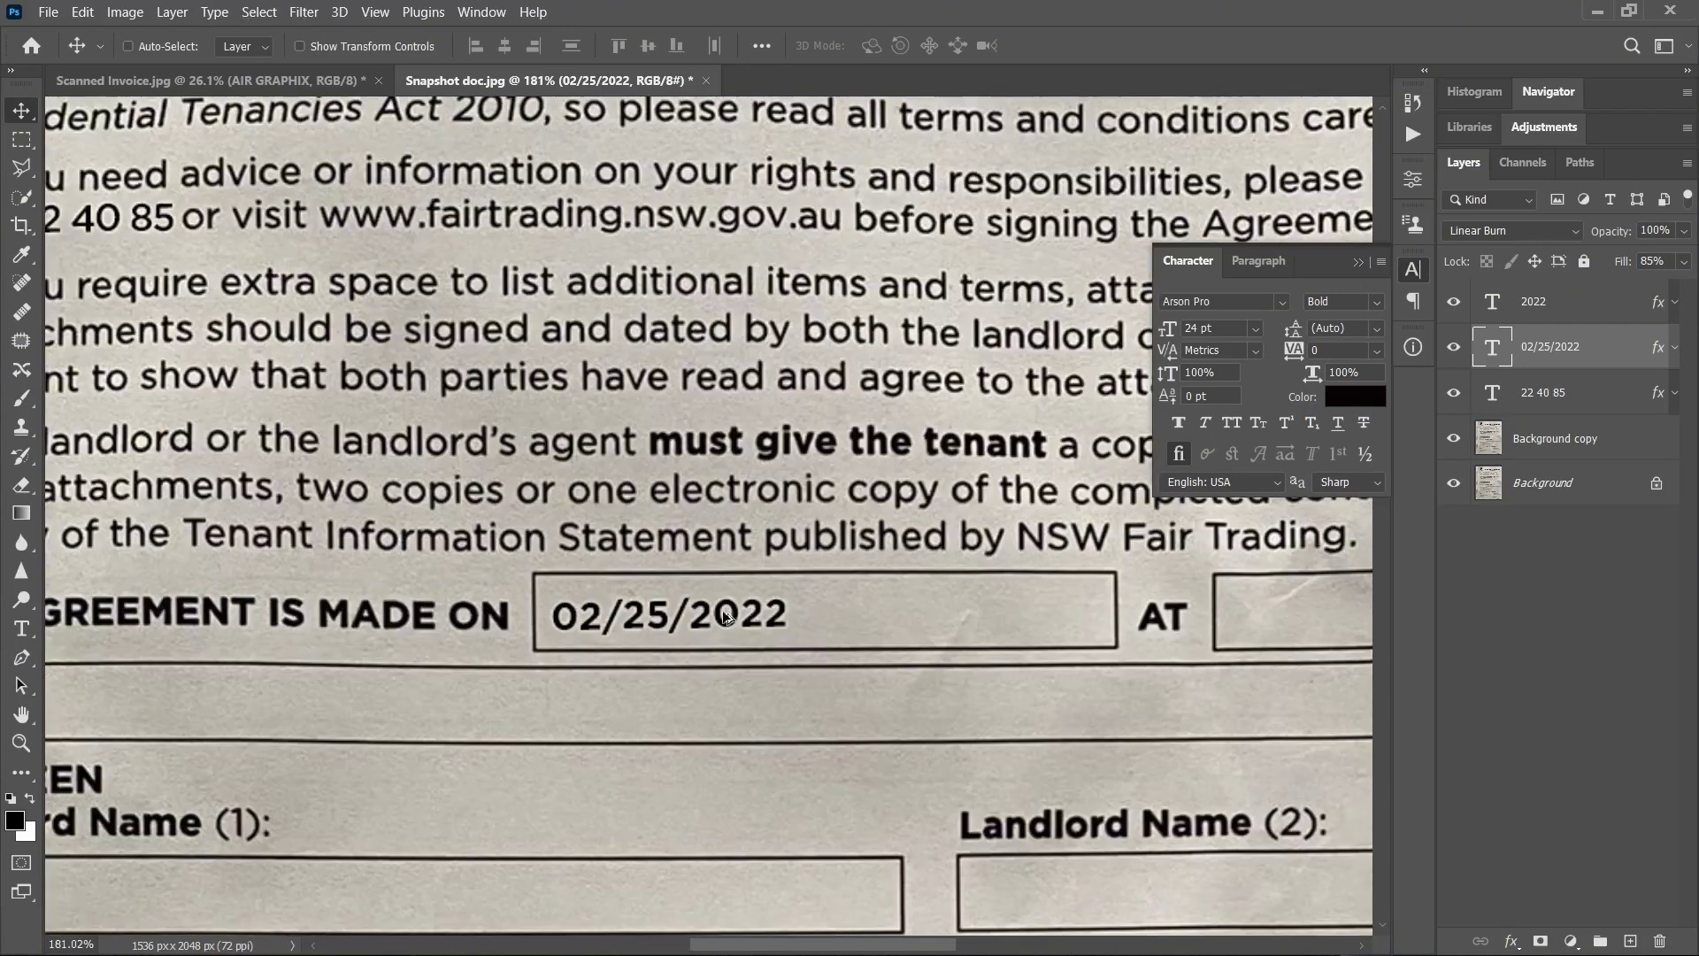
drag(687, 672, 691, 630)
Skew the 02/25/2022 date slightly to match the paper's tilt.
scroll(691, 638, up, 2)
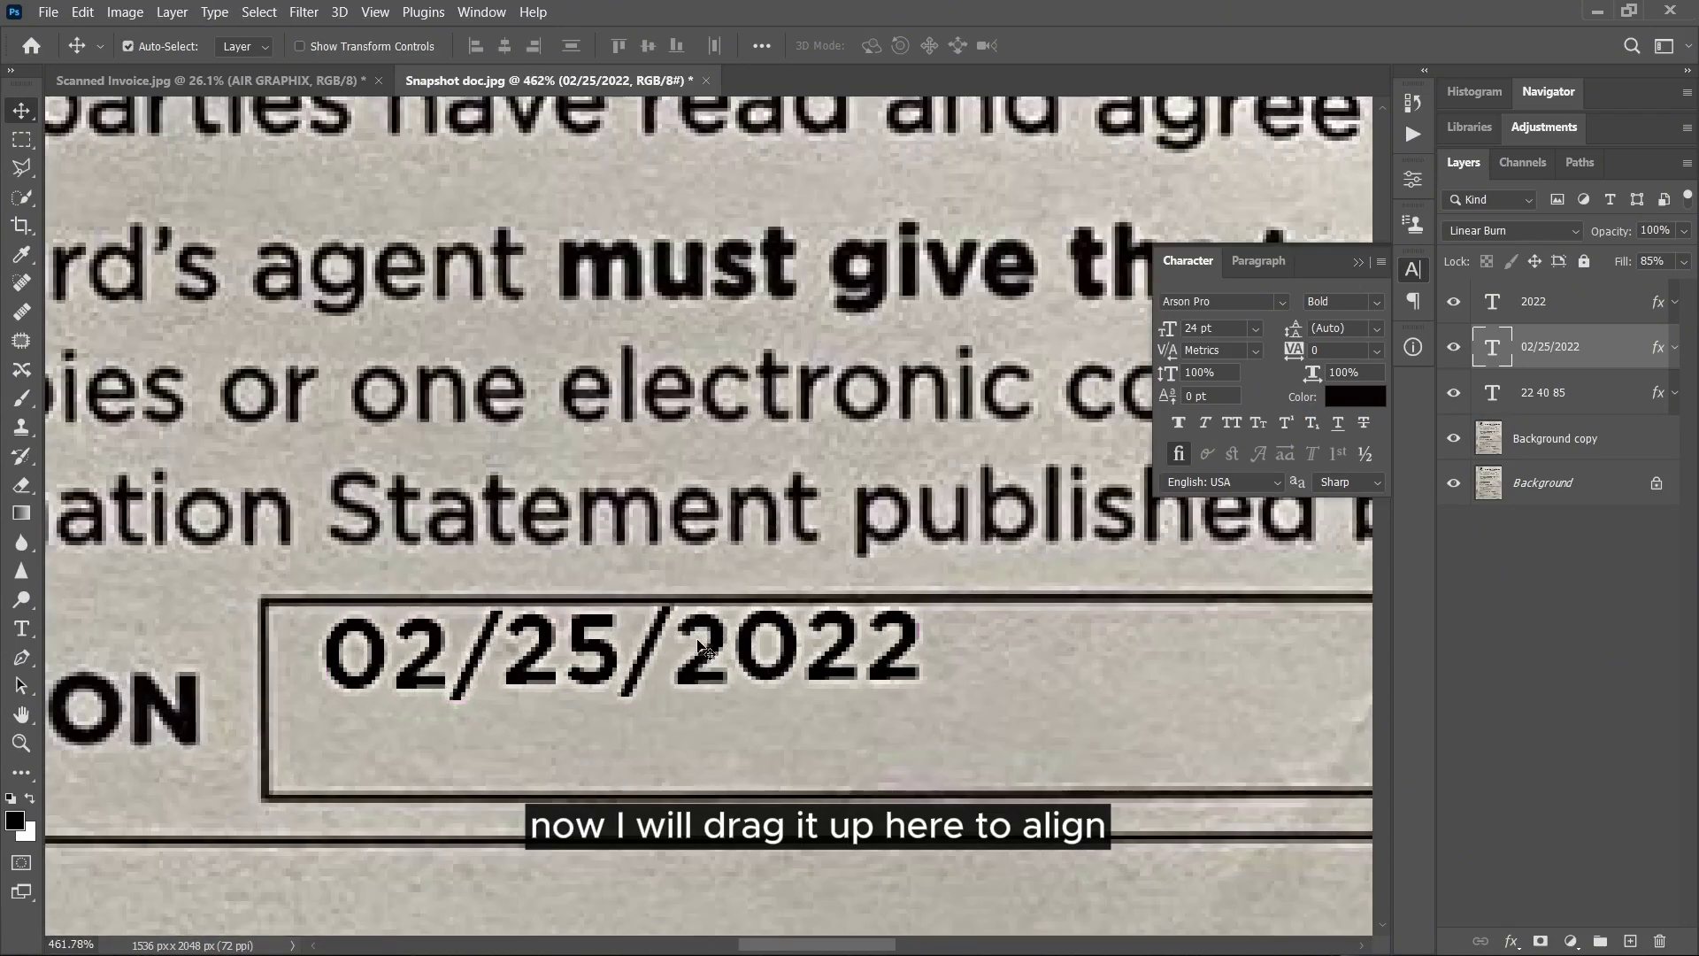
key(ctrl+t)
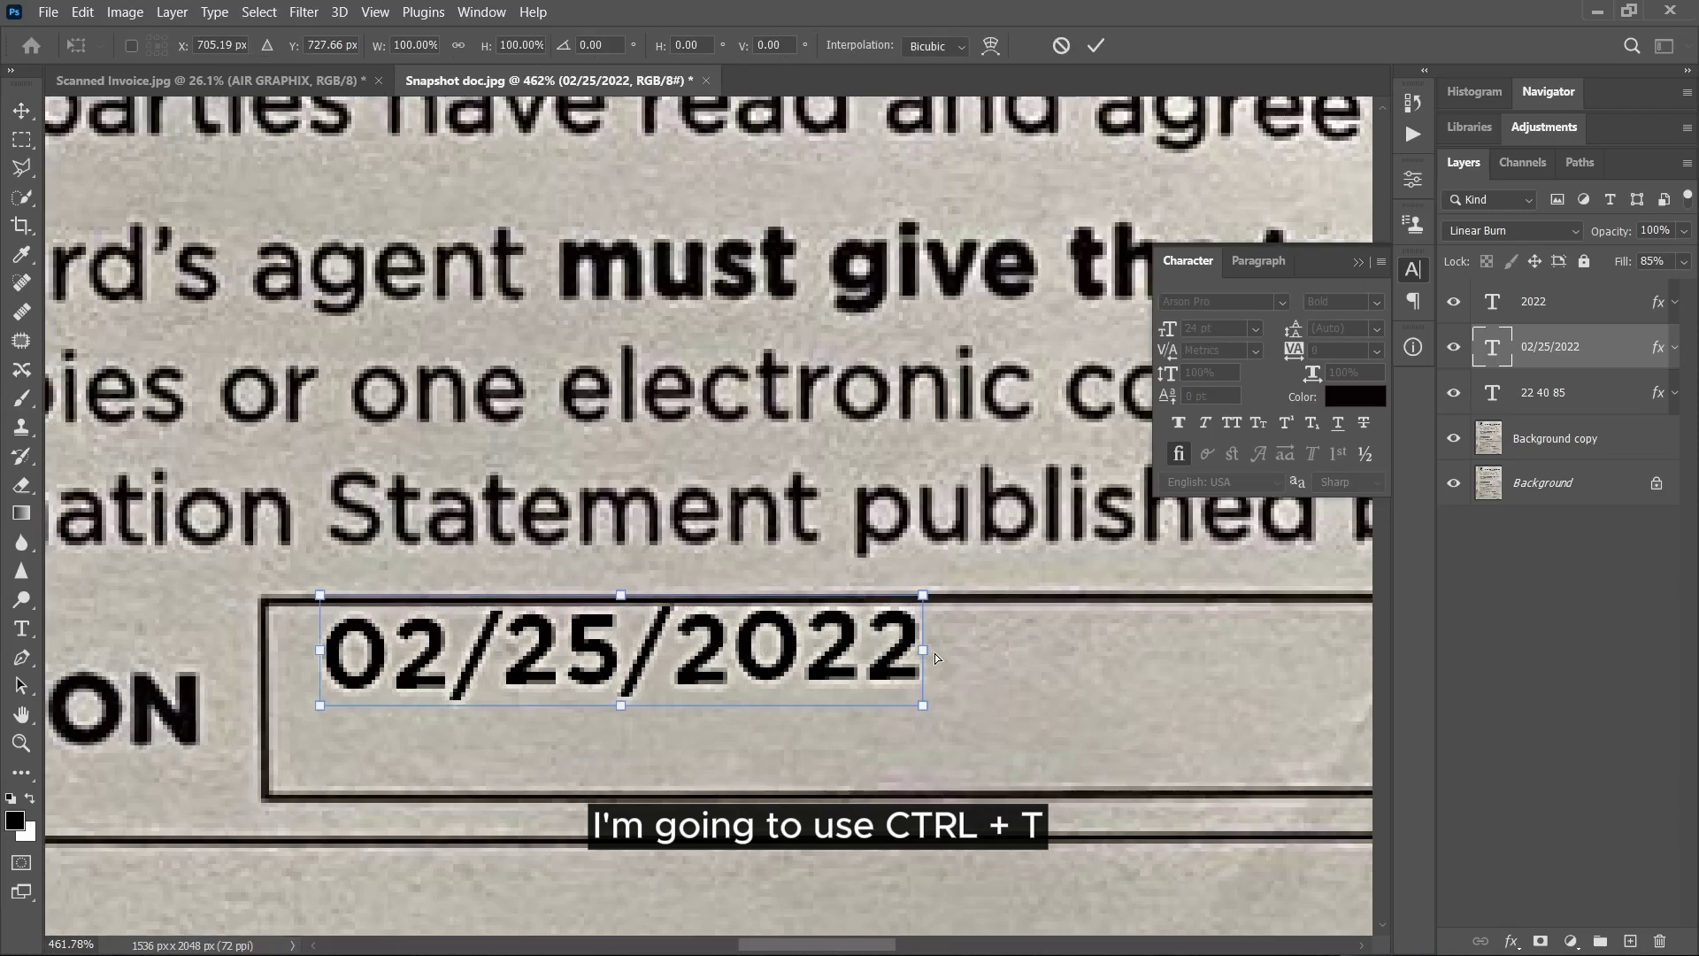
drag(933, 656, 933, 661)
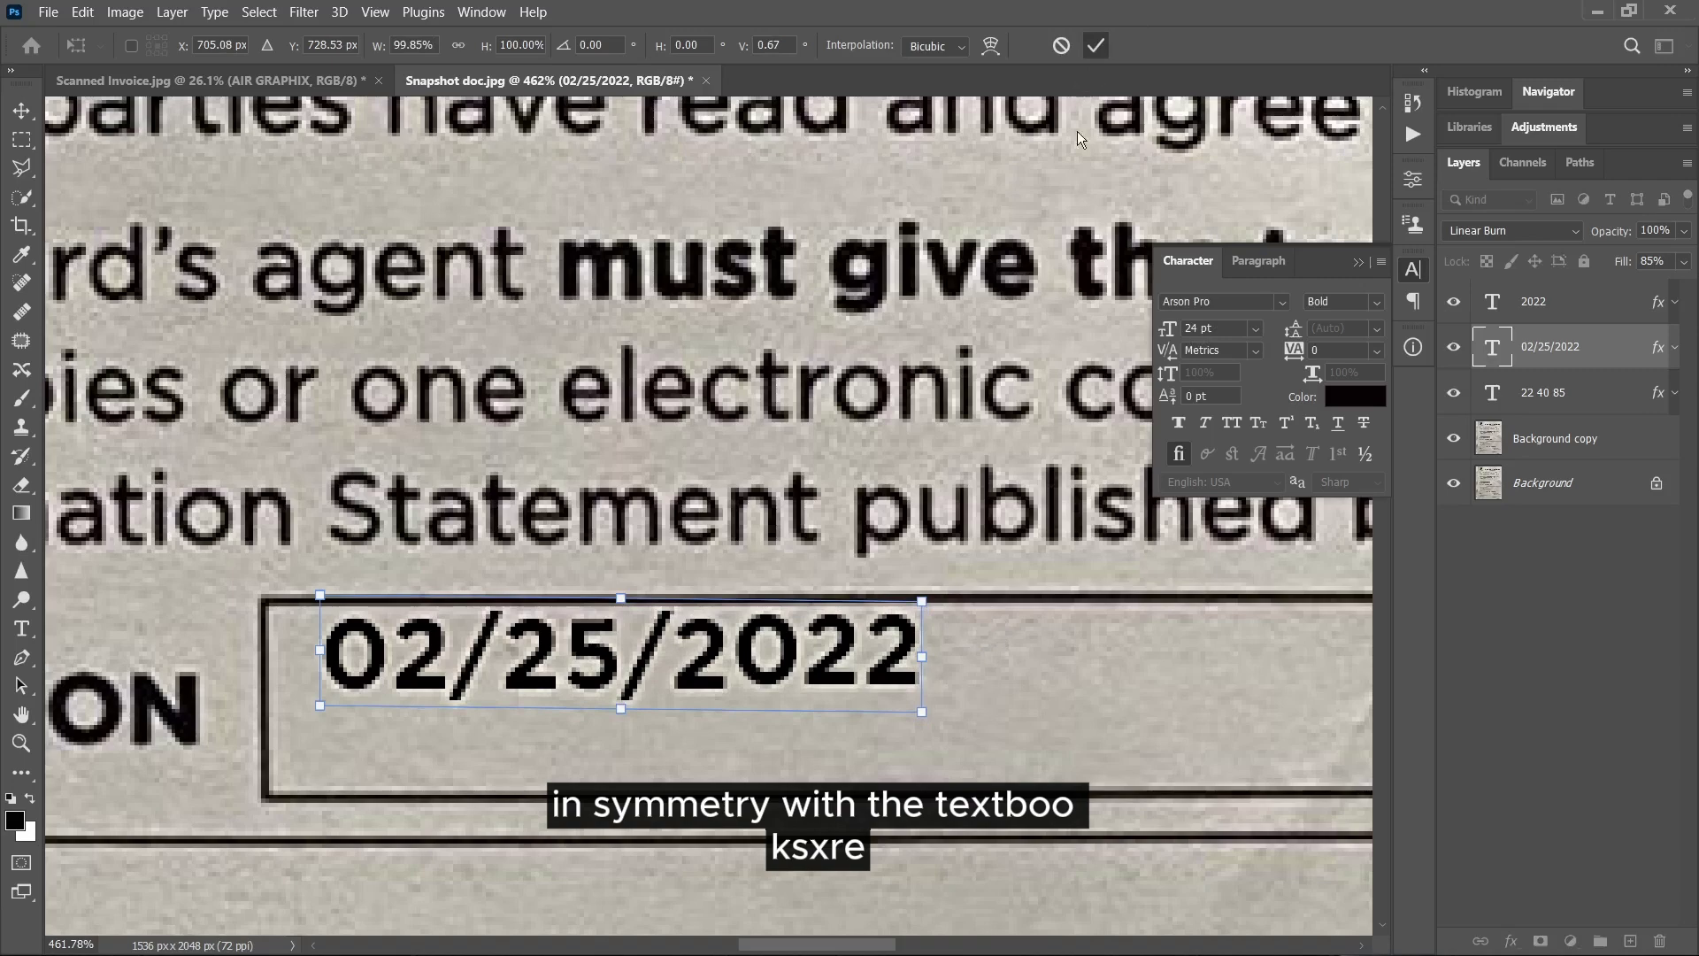
key(Return)
Alt-drag a copy of the date layer into the AT box.
scroll(751, 584, down, 5)
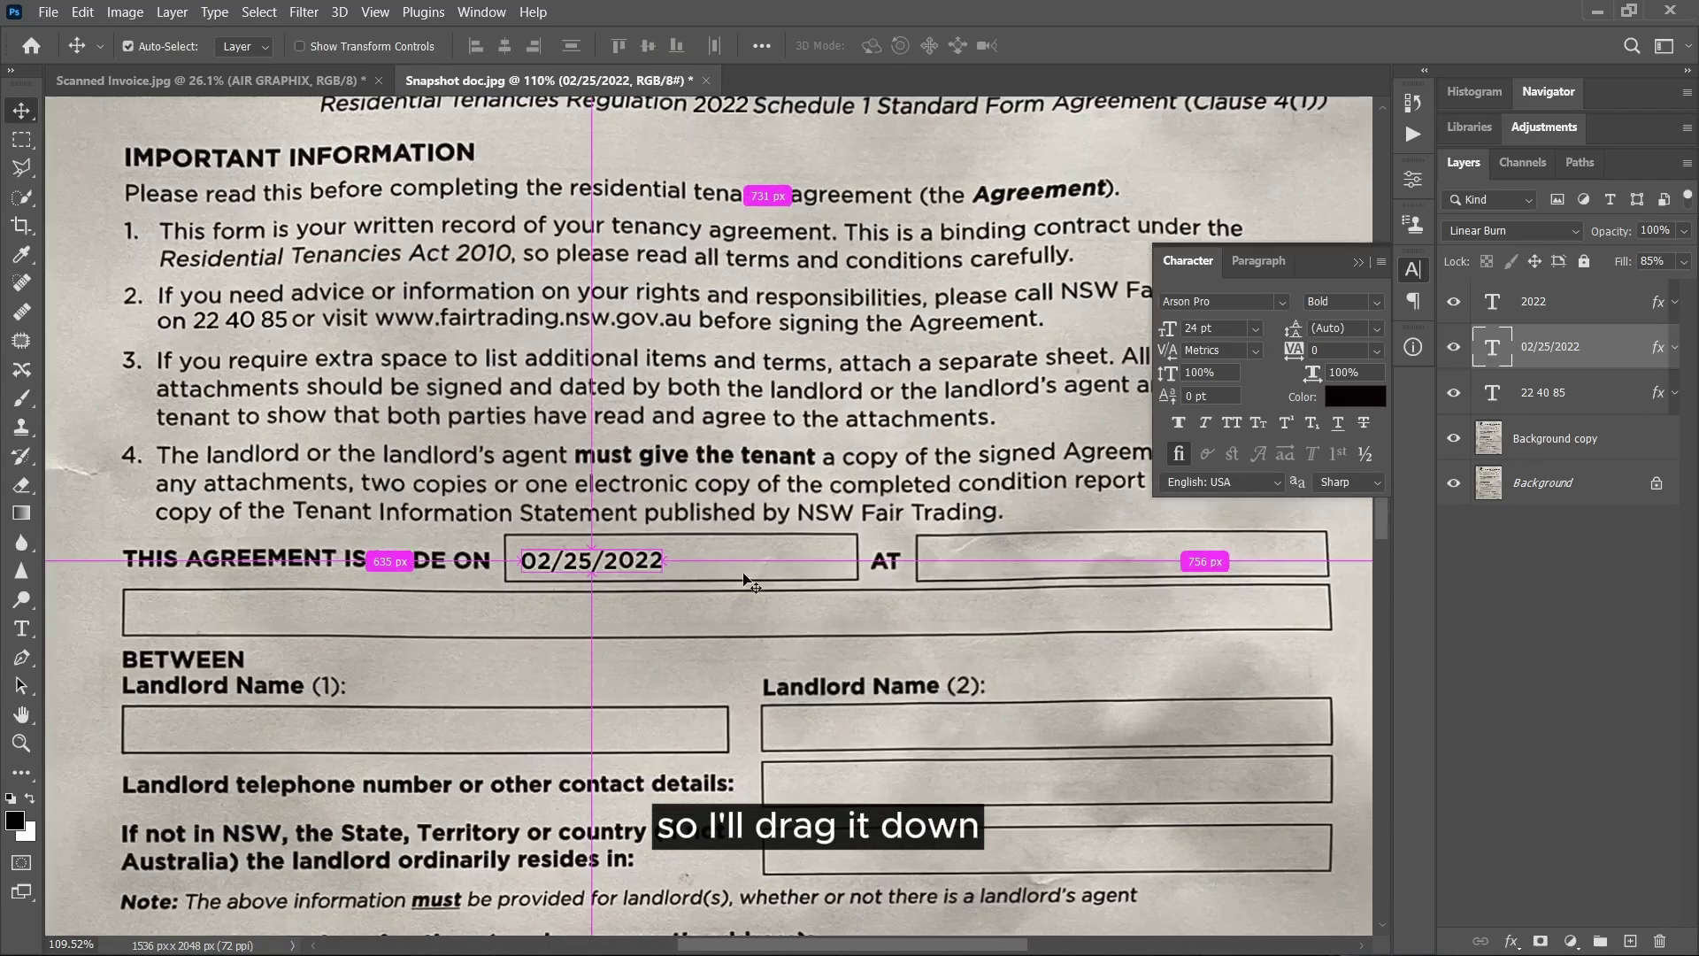
scroll(750, 585, right, 2)
drag(550, 563, 971, 565)
scroll(971, 564, up, 3)
Replace the copied date text in the AT box with 10:05 AM, using uppercase AM.
double_click(936, 564)
text(10)
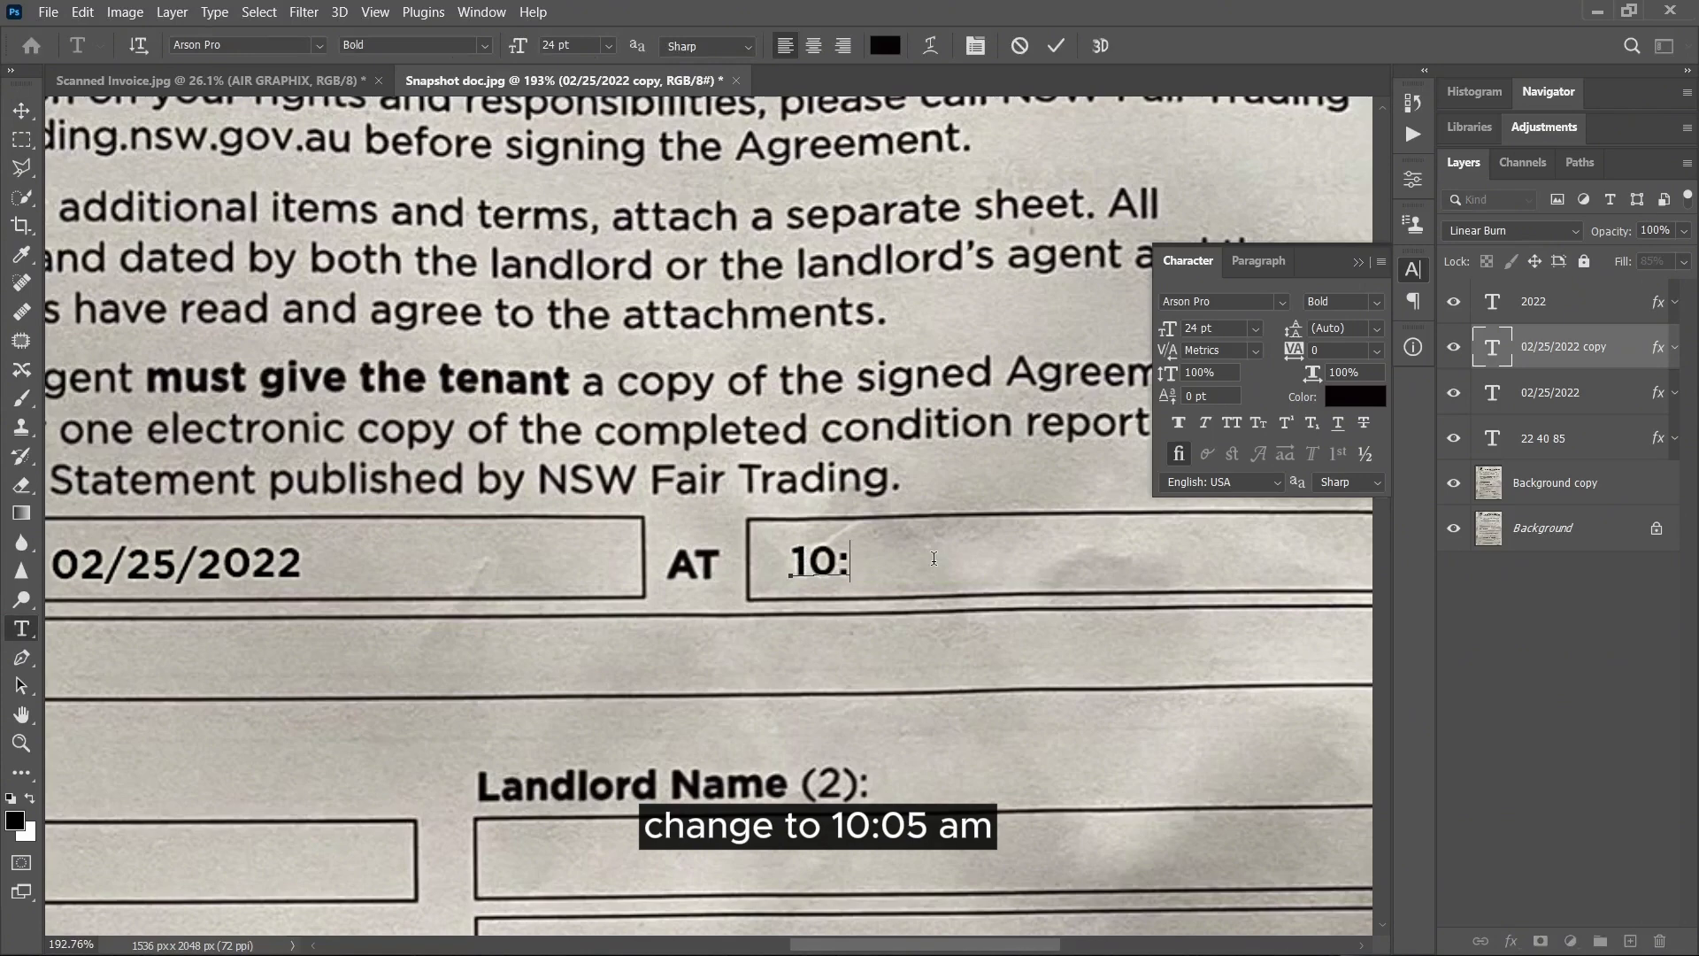
text(:05 am)
key(BackSpace)
key(BackSpace)
text(A)
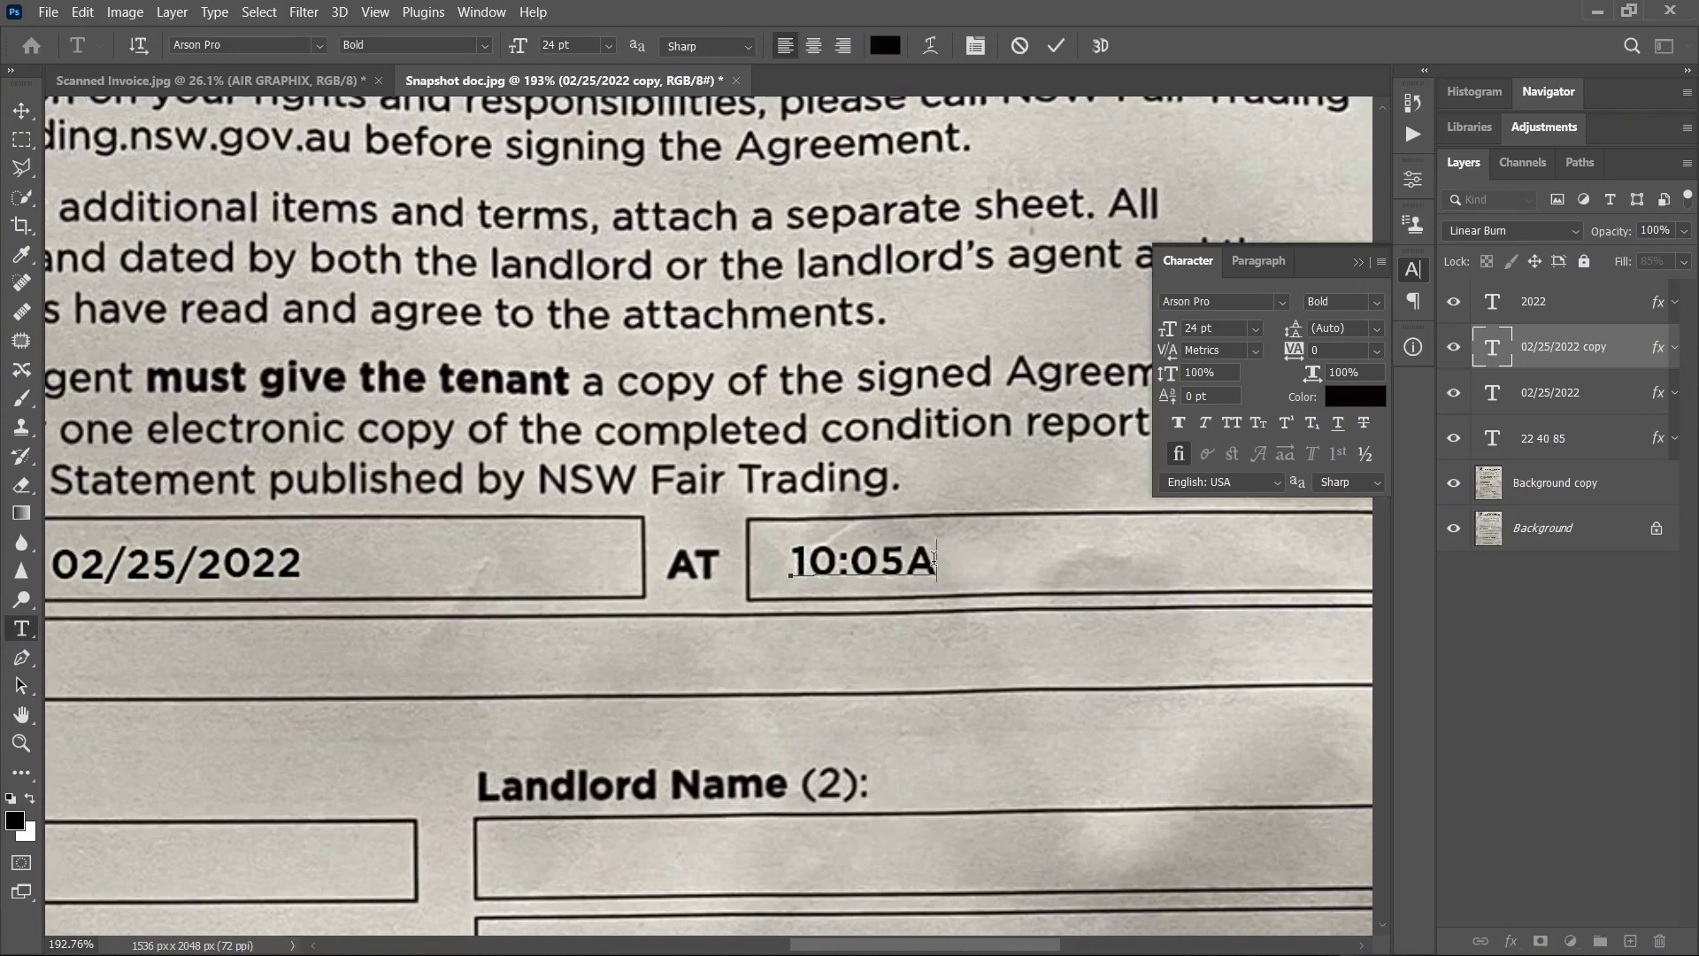
text(M)
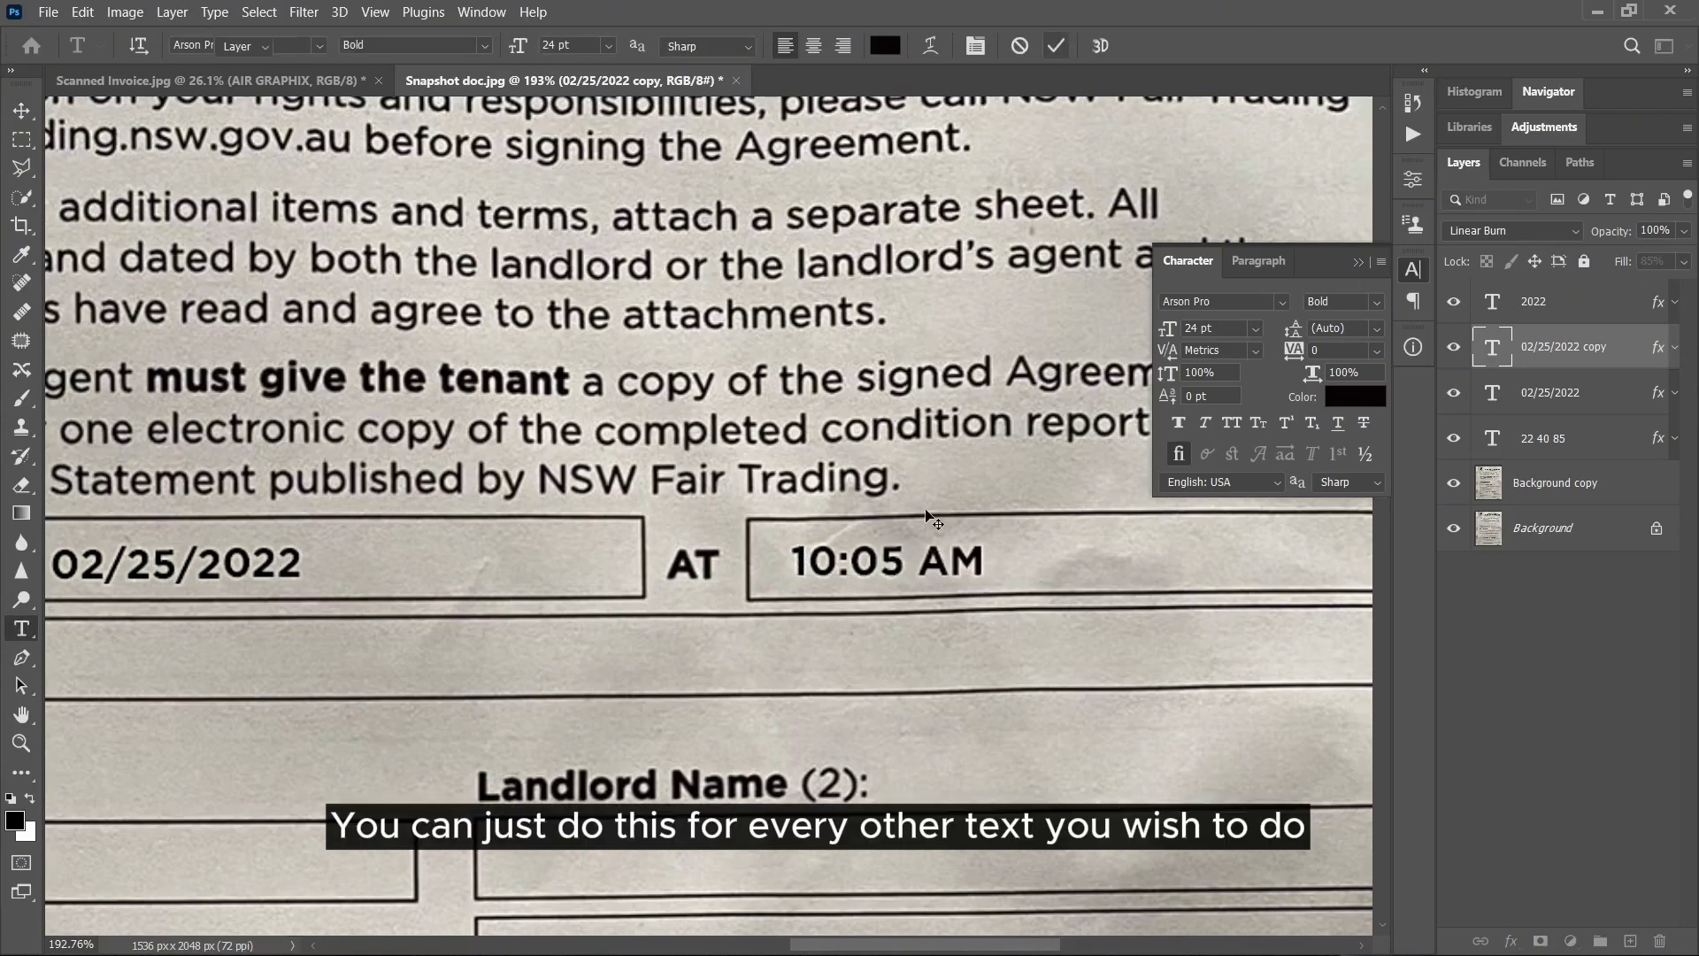
key(ctrl+Return)
key(v)
scroll(930, 518, down, 5)
scroll(824, 556, up, 2)
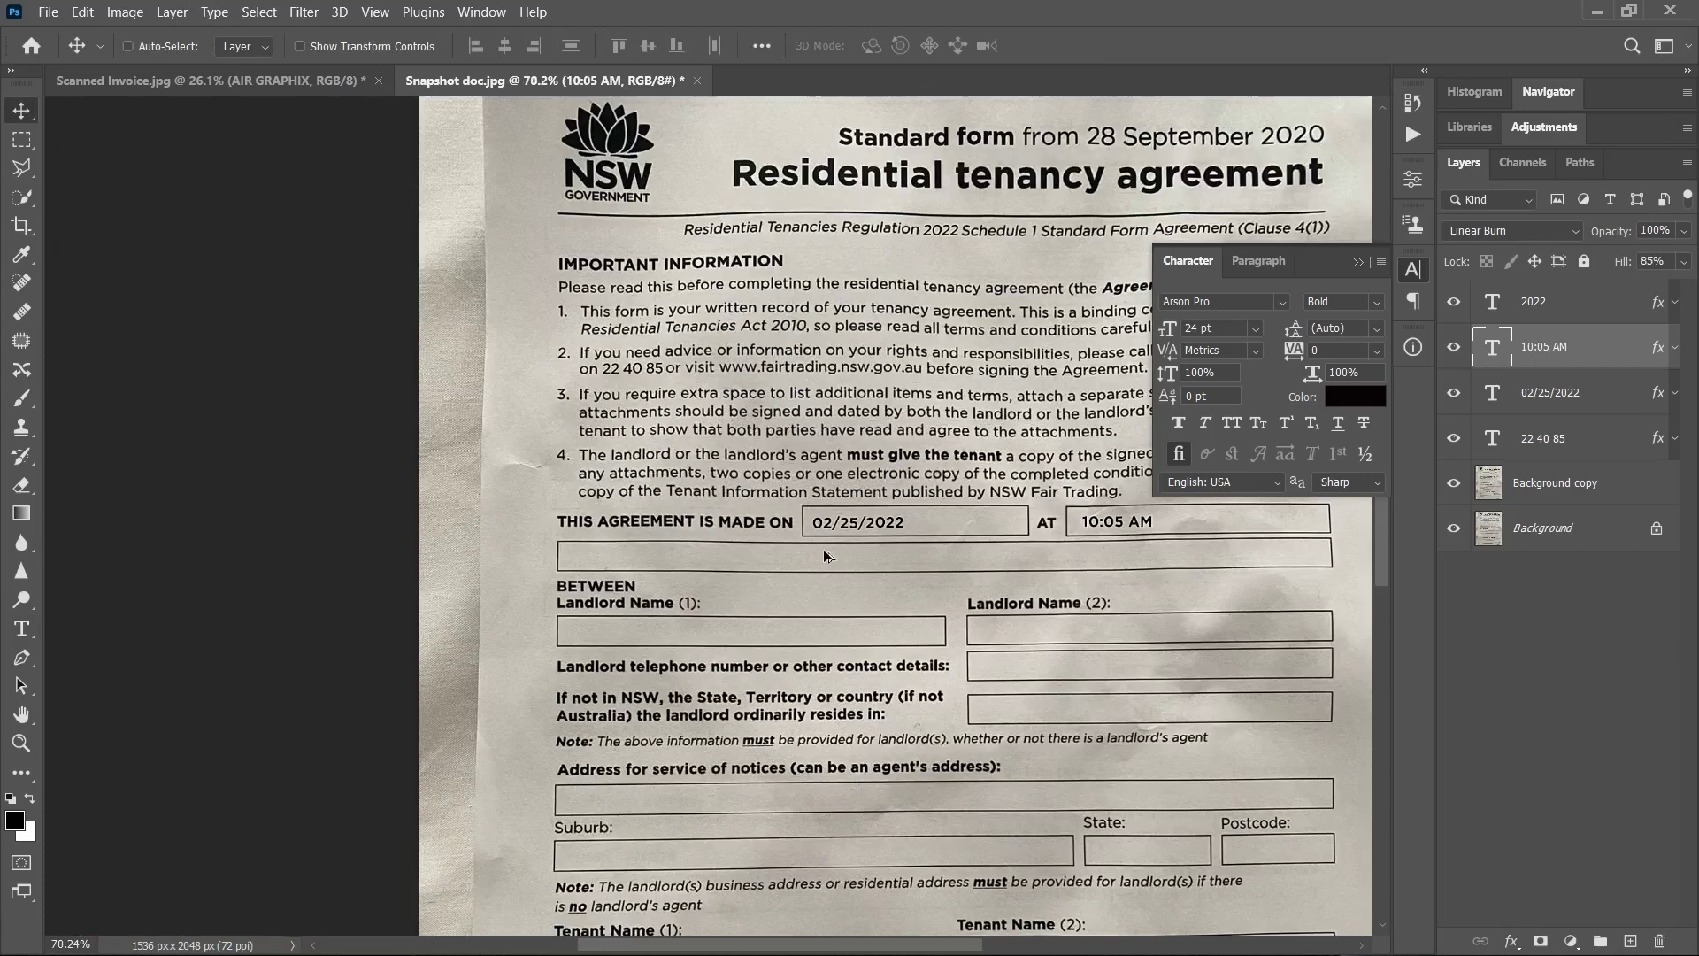
scroll(1018, 556, up, 2)
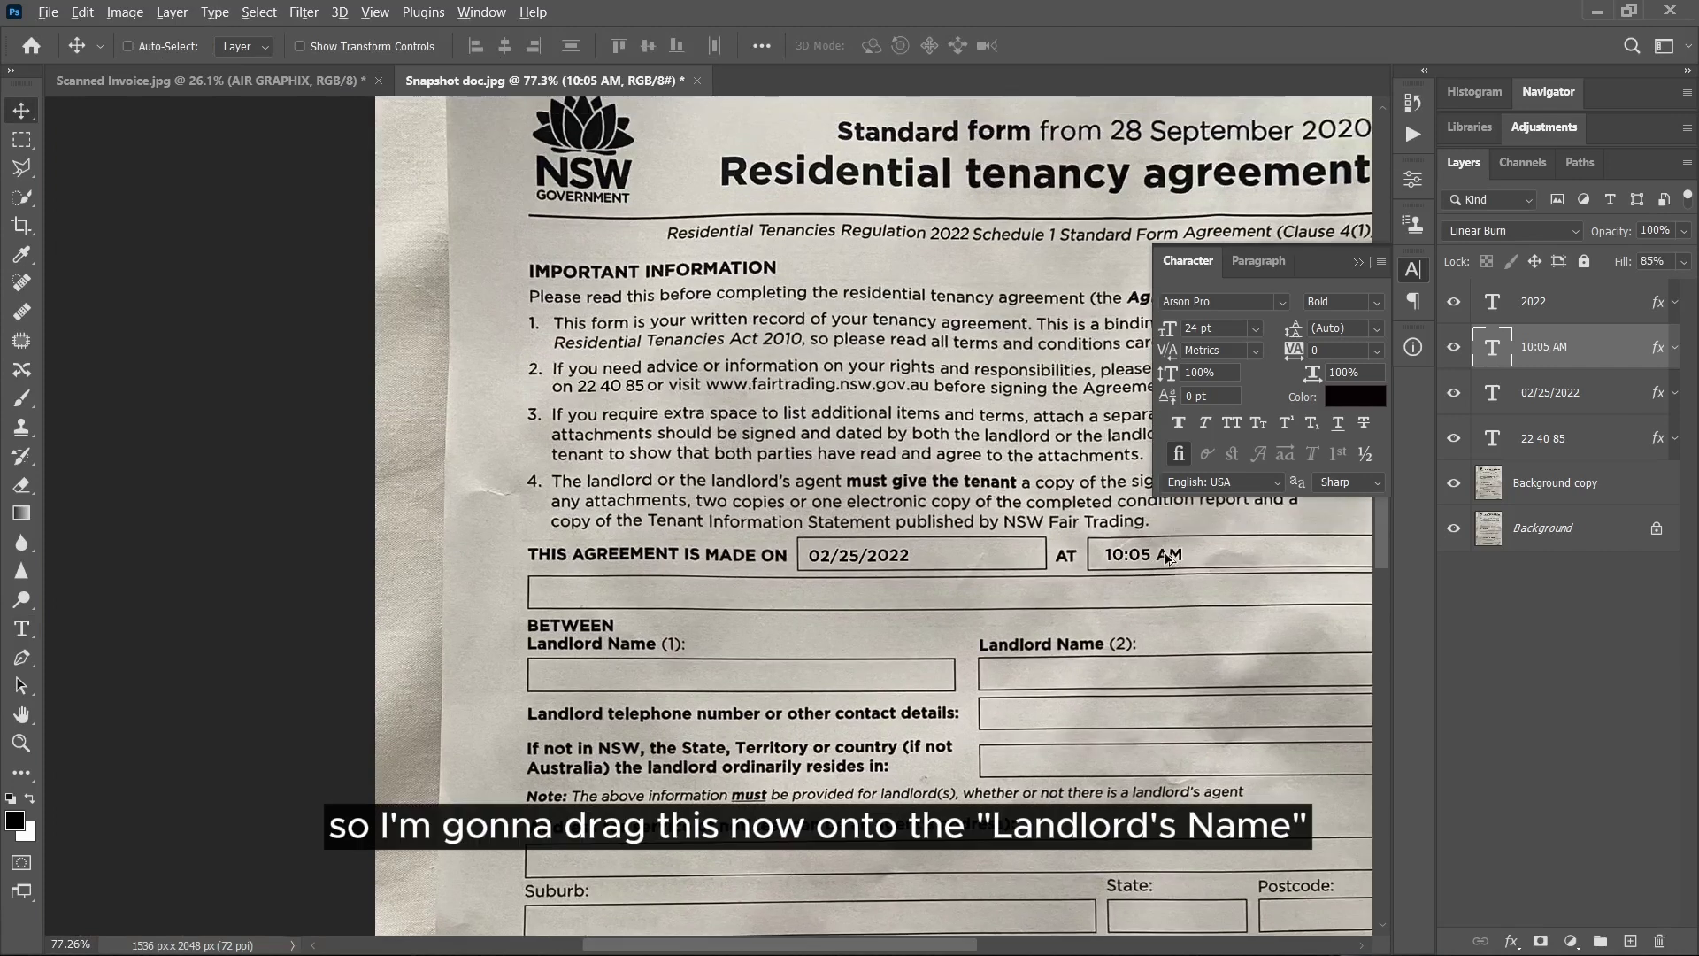
Copy the 10:05 AM layer into Landlord Name (1) and retype it as AIR GRAPHIX LTD.
drag(1166, 556, 595, 679)
scroll(595, 681, up, 3)
double_click(607, 696)
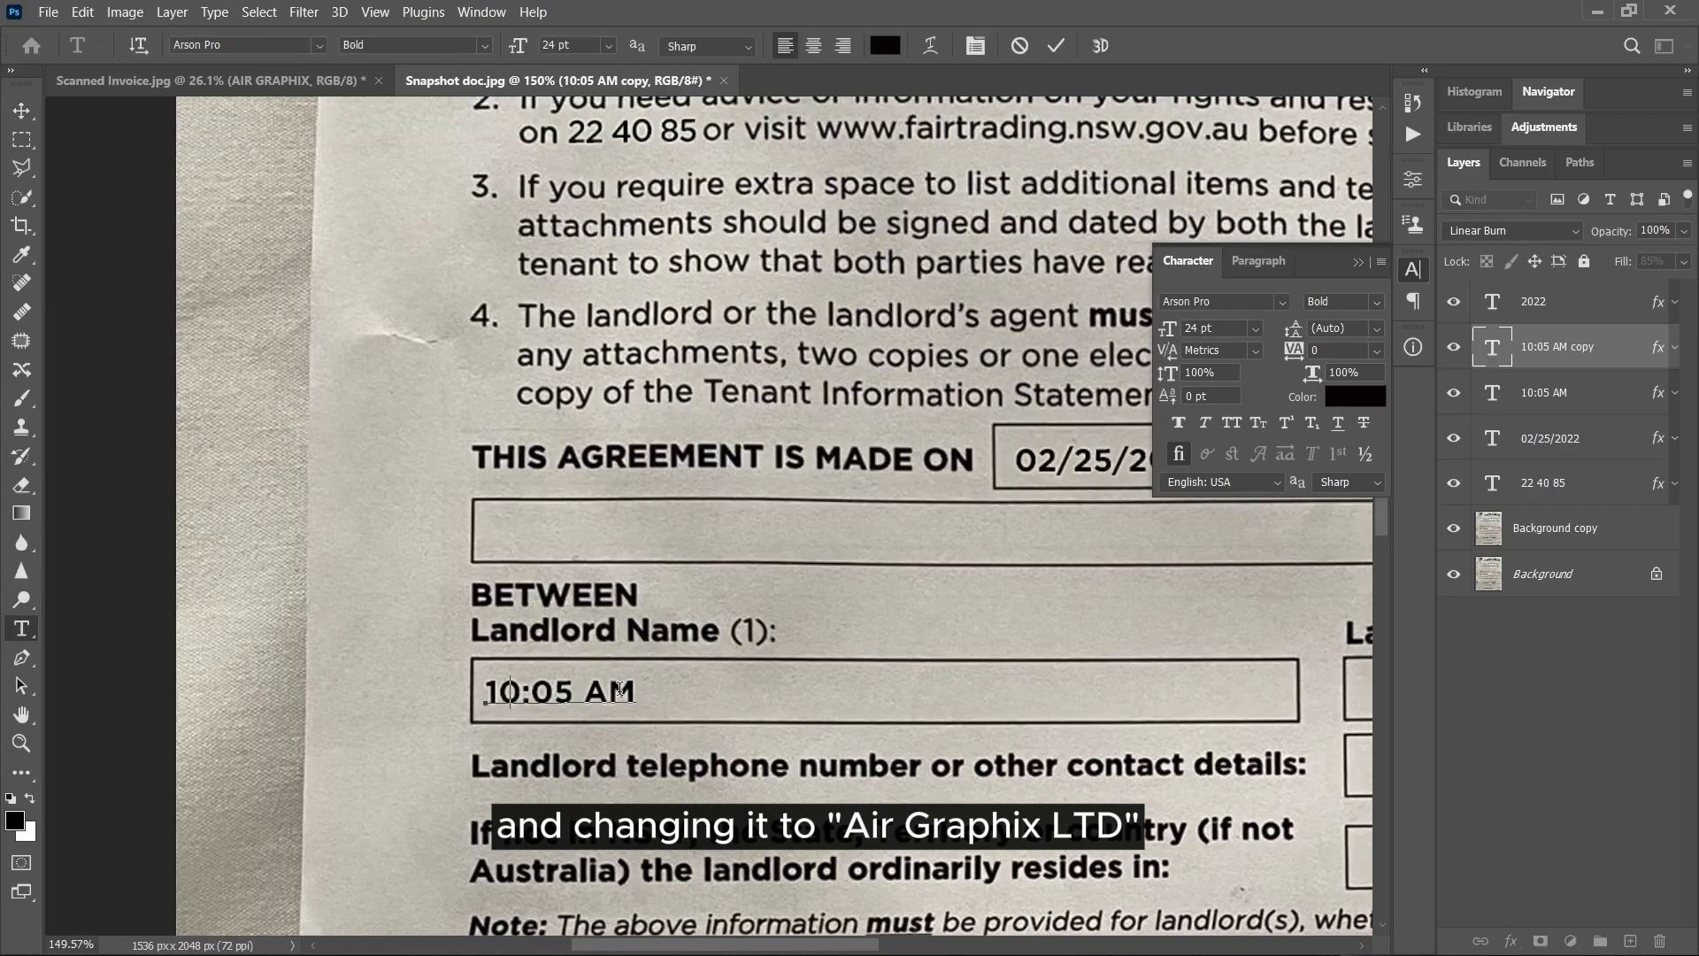
text(AIR GRAPHIX LTD)
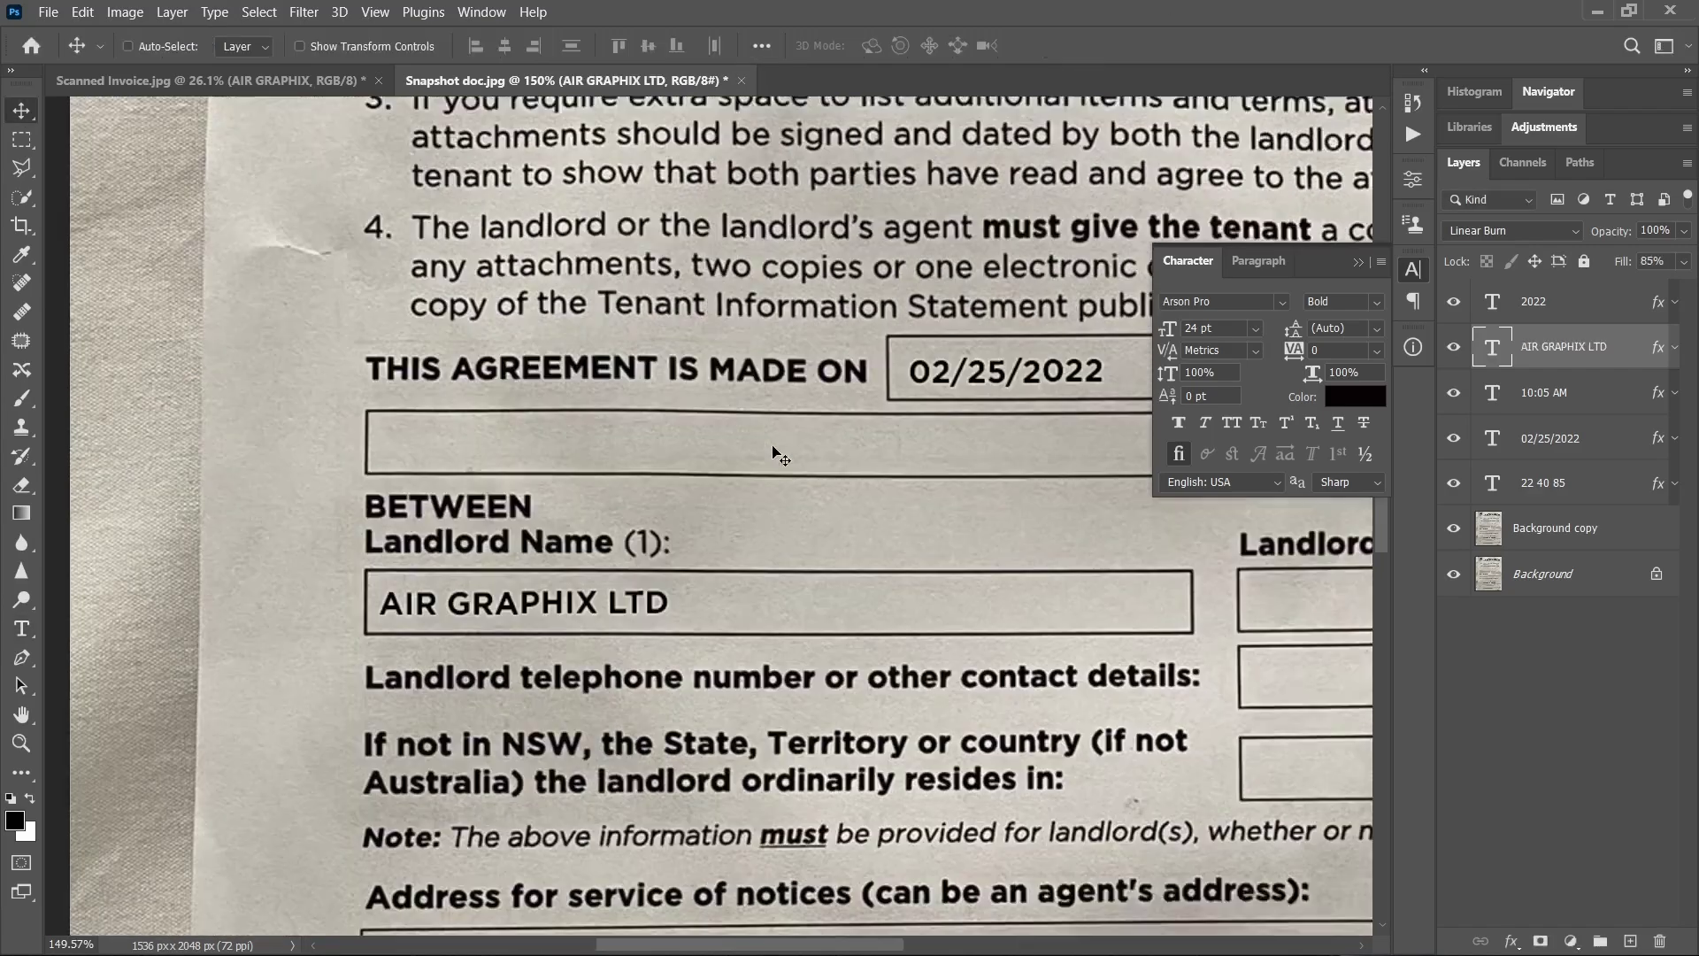
scroll(779, 456, down, 5)
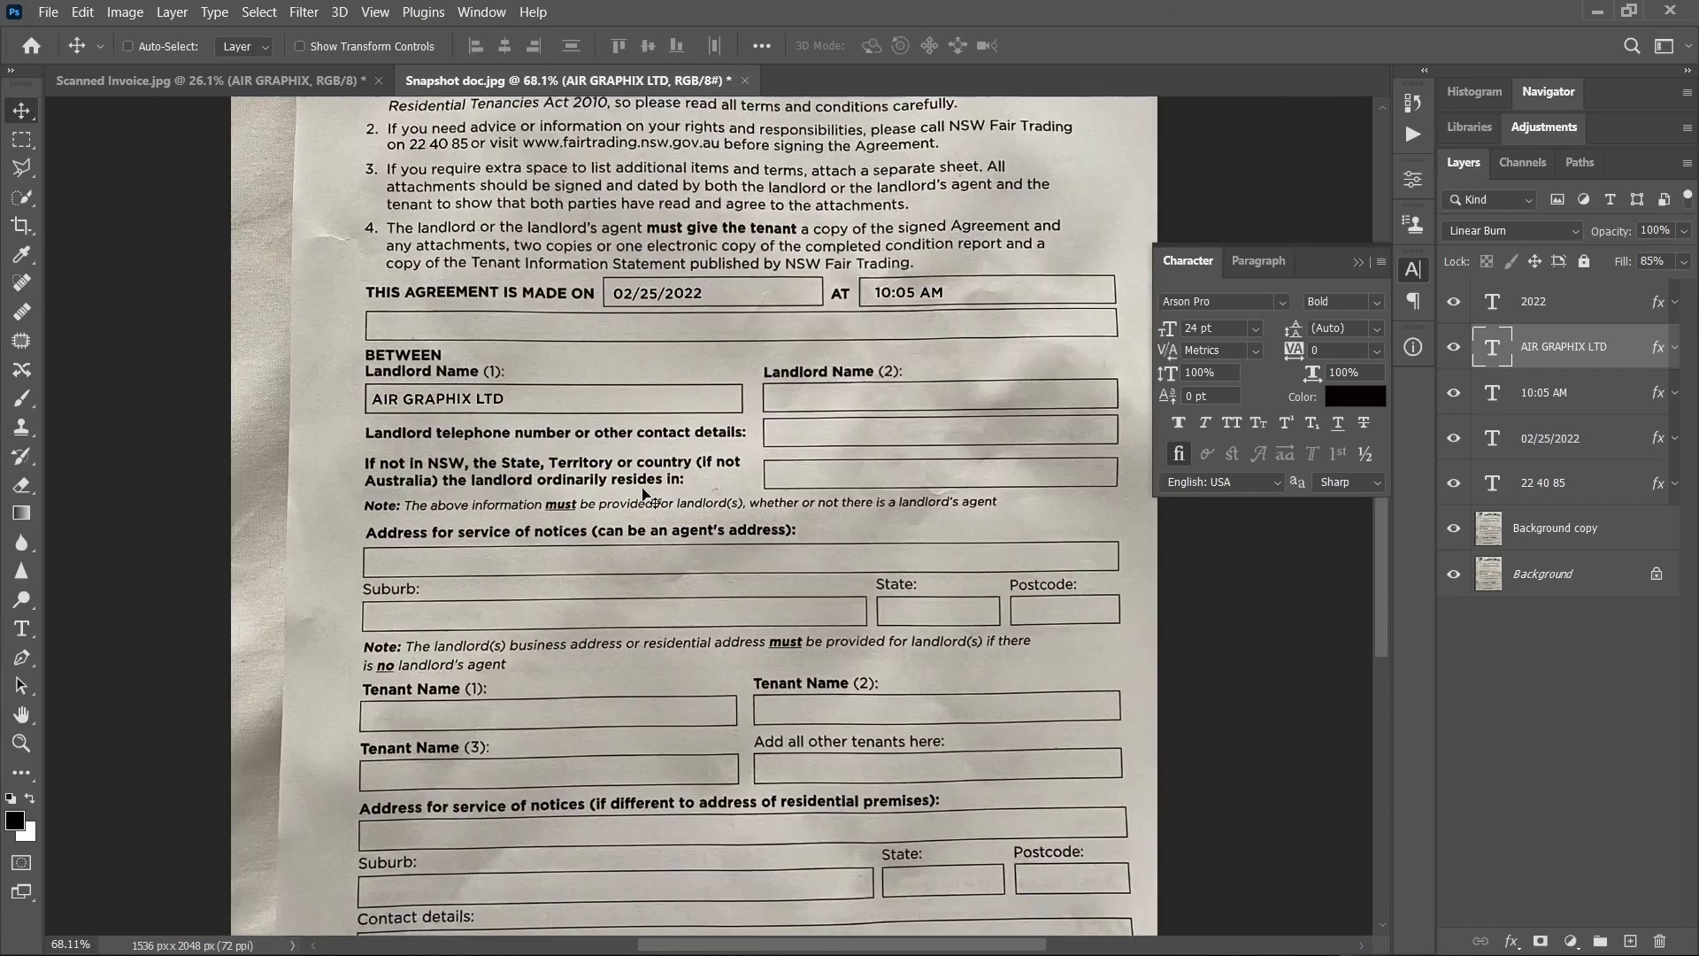
scroll(783, 496, down, 2)
scroll(787, 548, up, 4)
scroll(790, 598, up, 2)
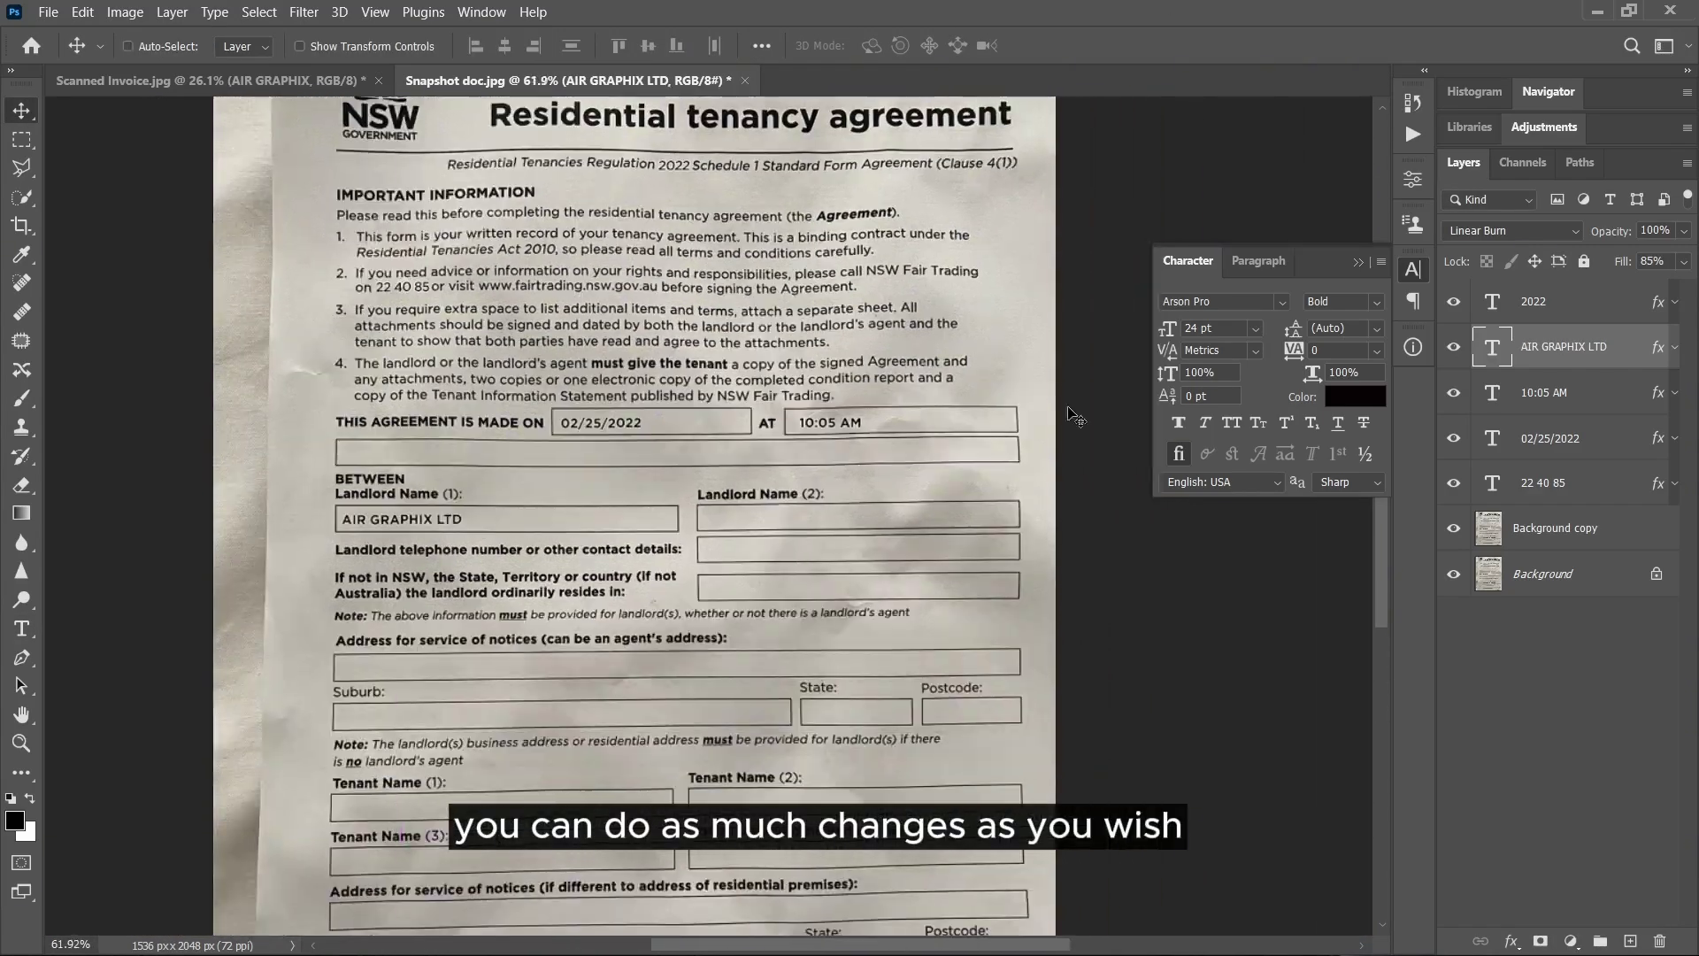
scroll(425, 566, up, 8)
scroll(425, 566, down, 6)
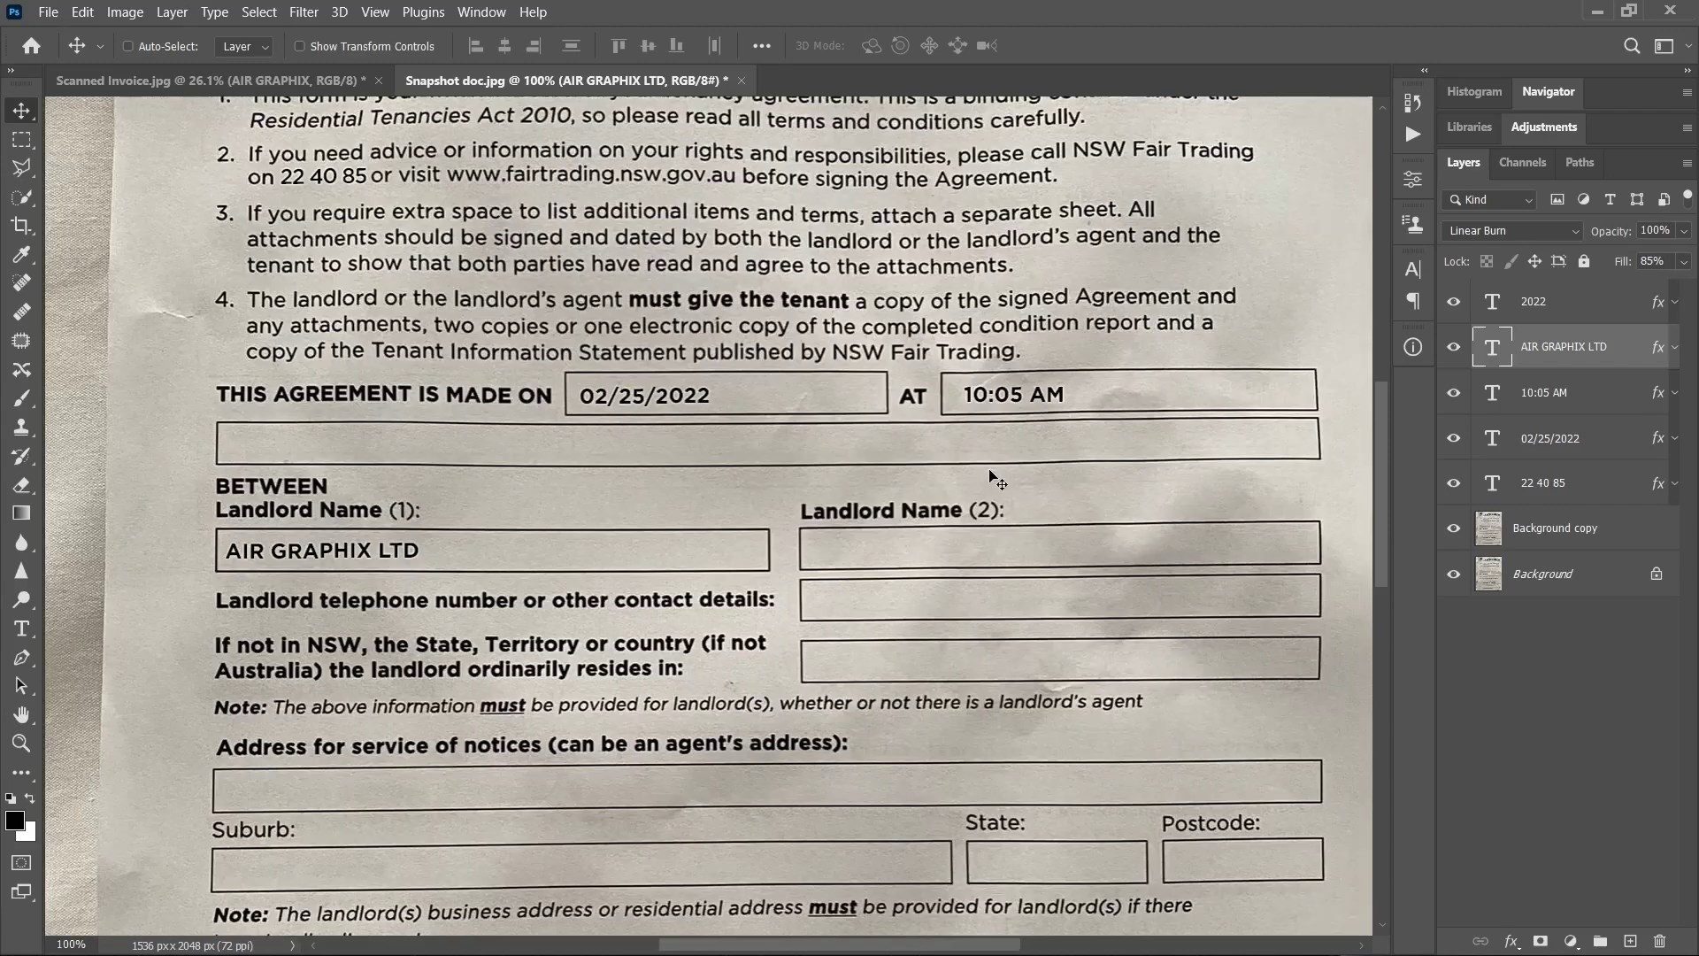
Export the image via File > Export > Export As, keeping JPG at quality 6.
click(64, 14)
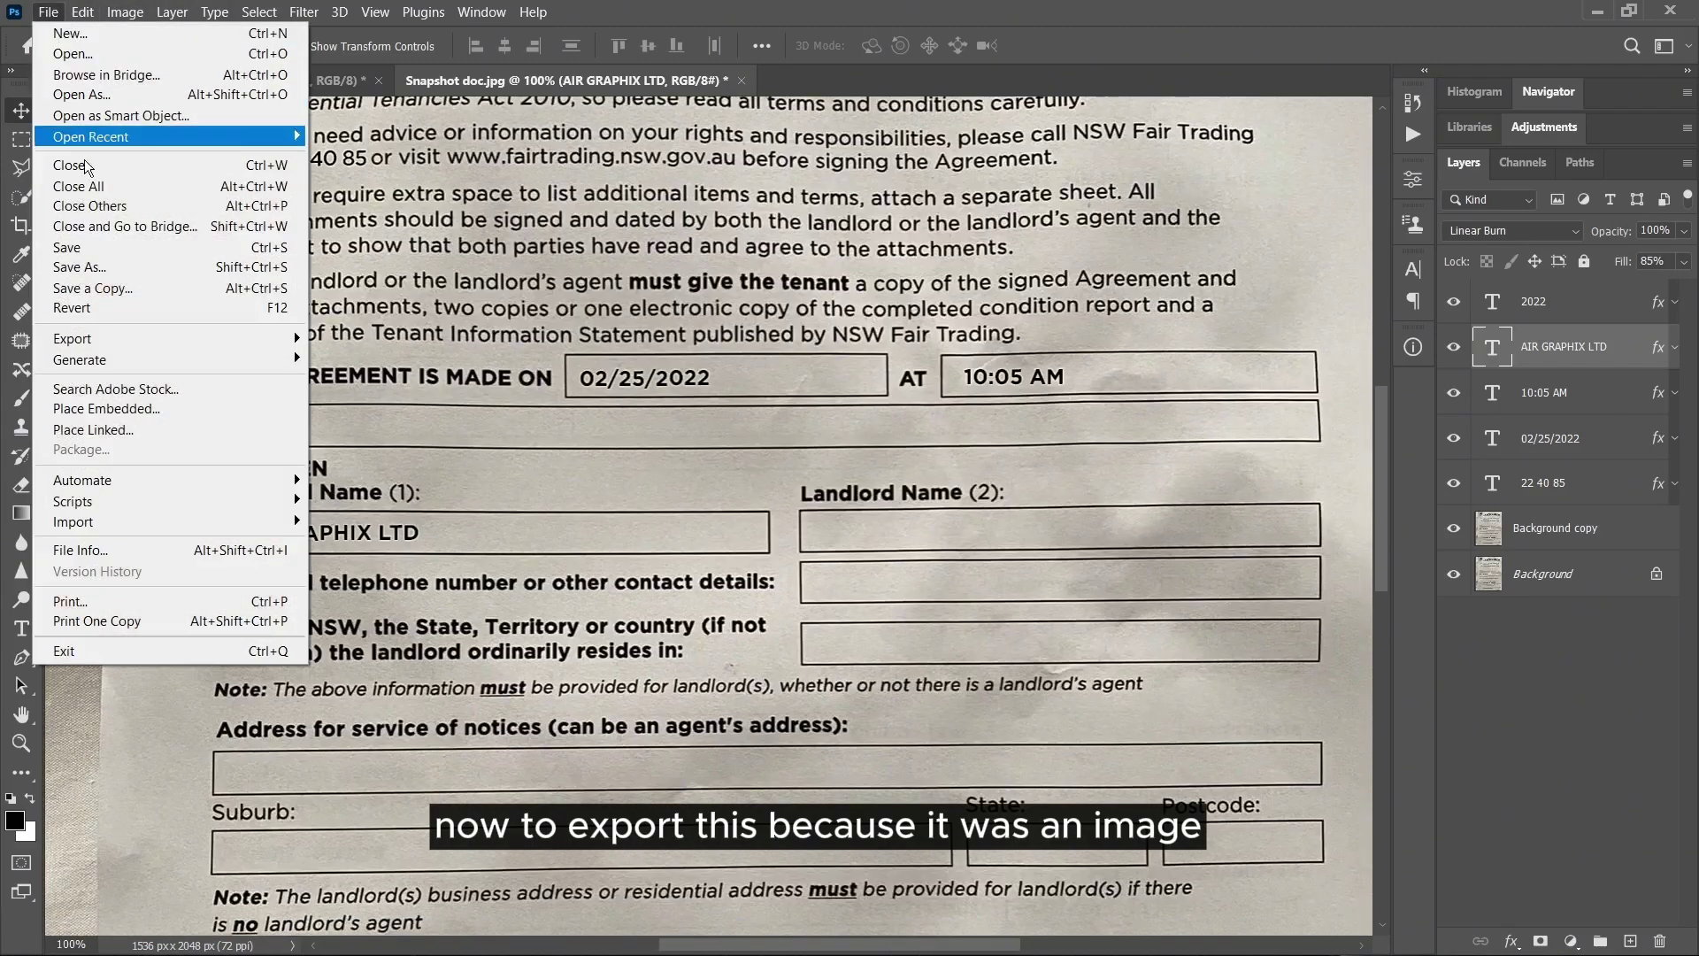
mouse_move(100, 345)
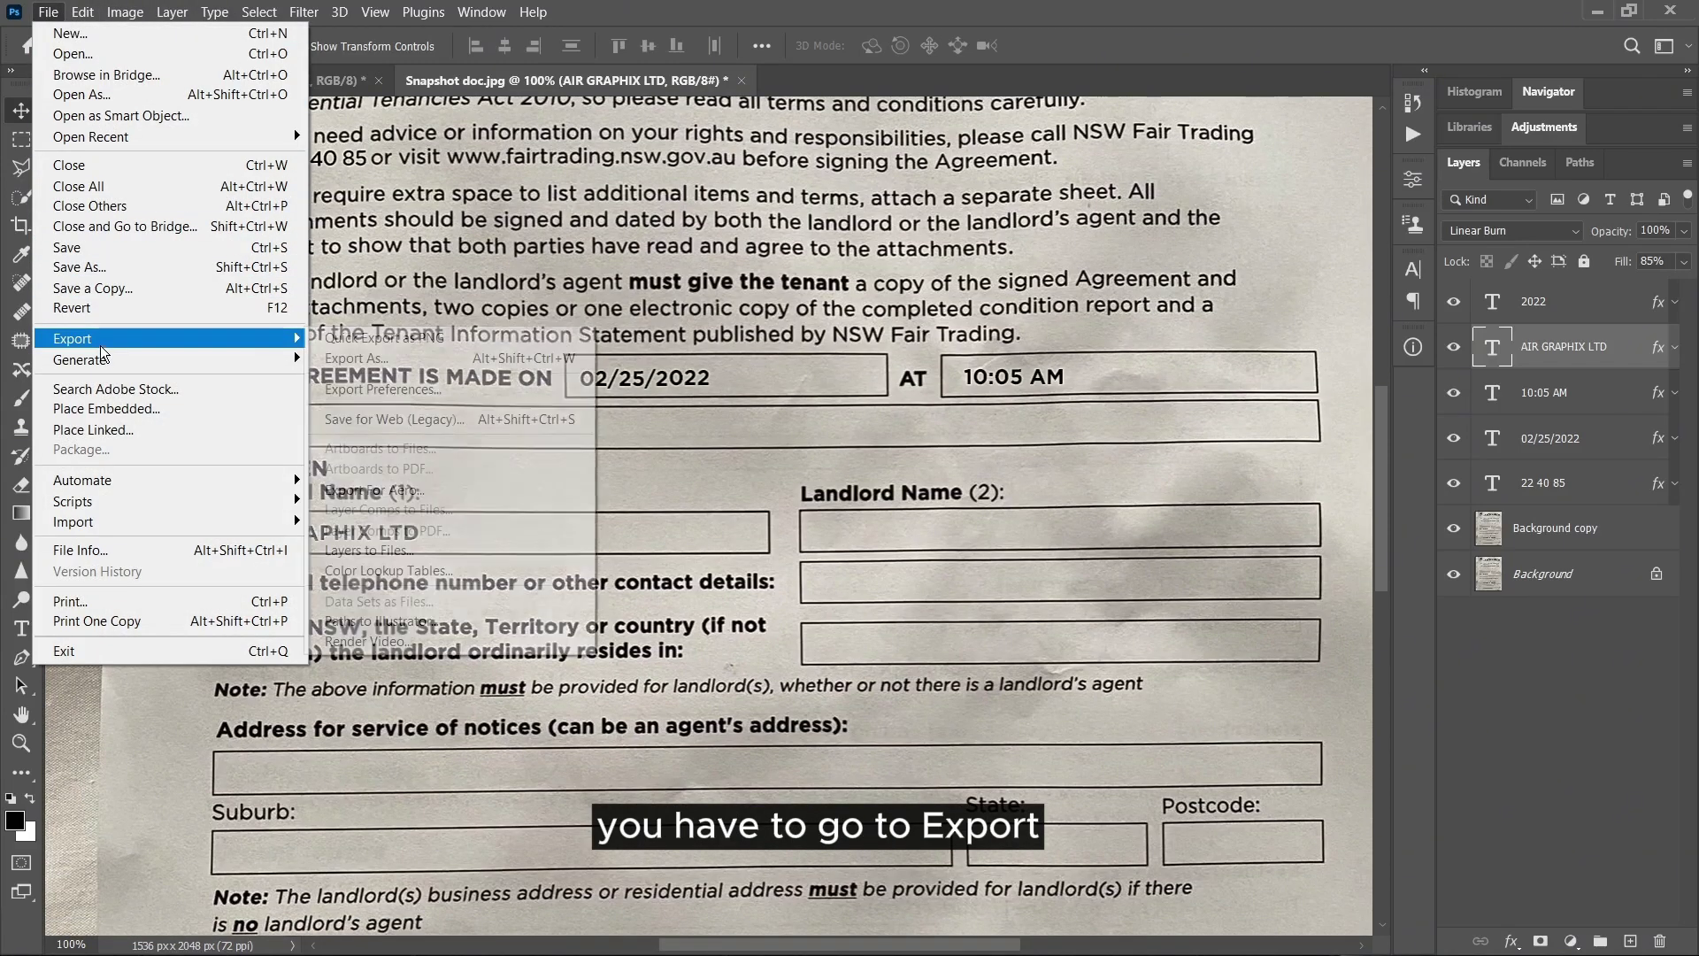
click(348, 357)
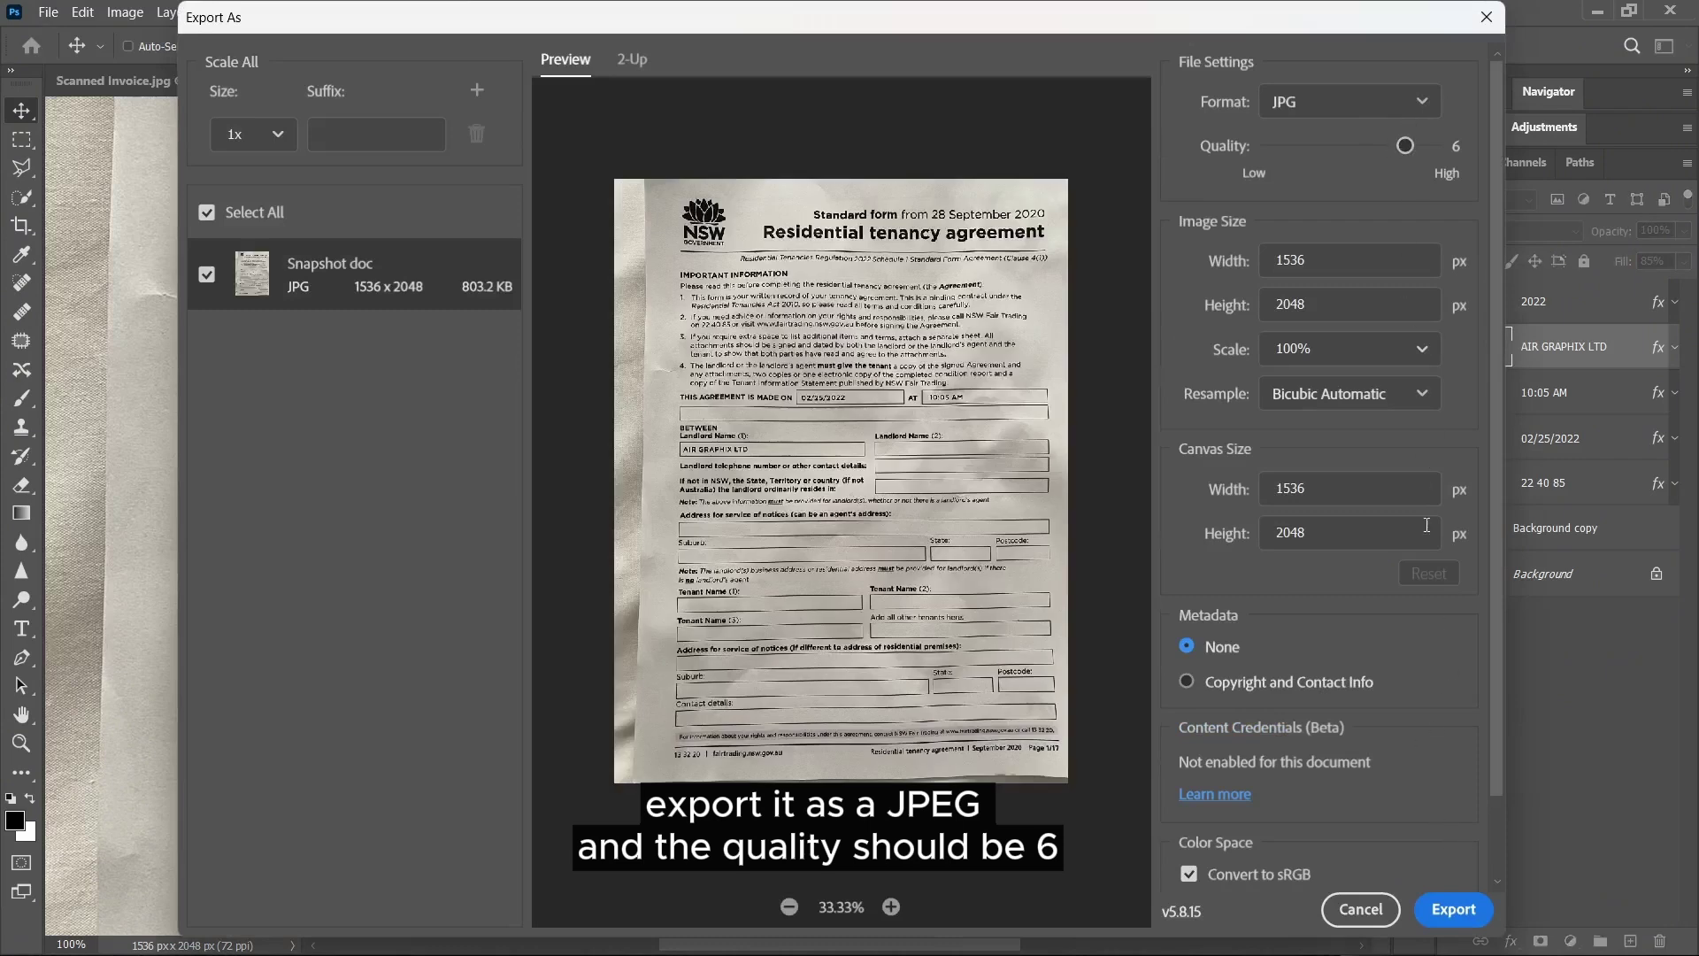
click(1407, 101)
click(1394, 105)
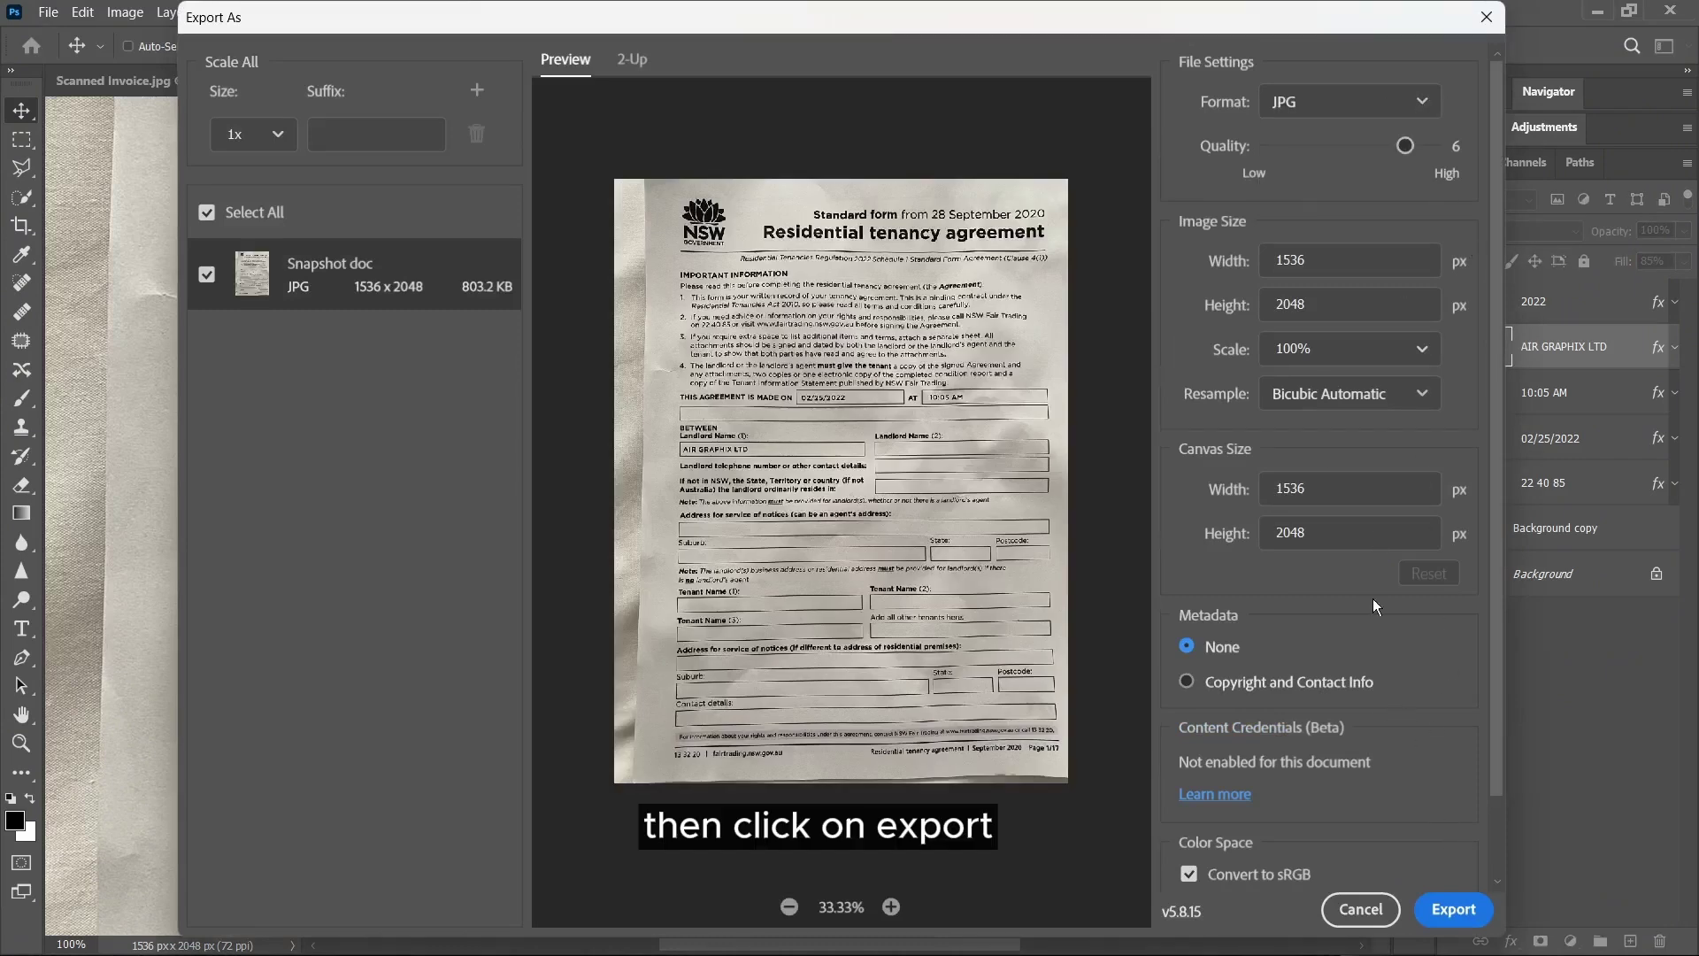
click(1453, 909)
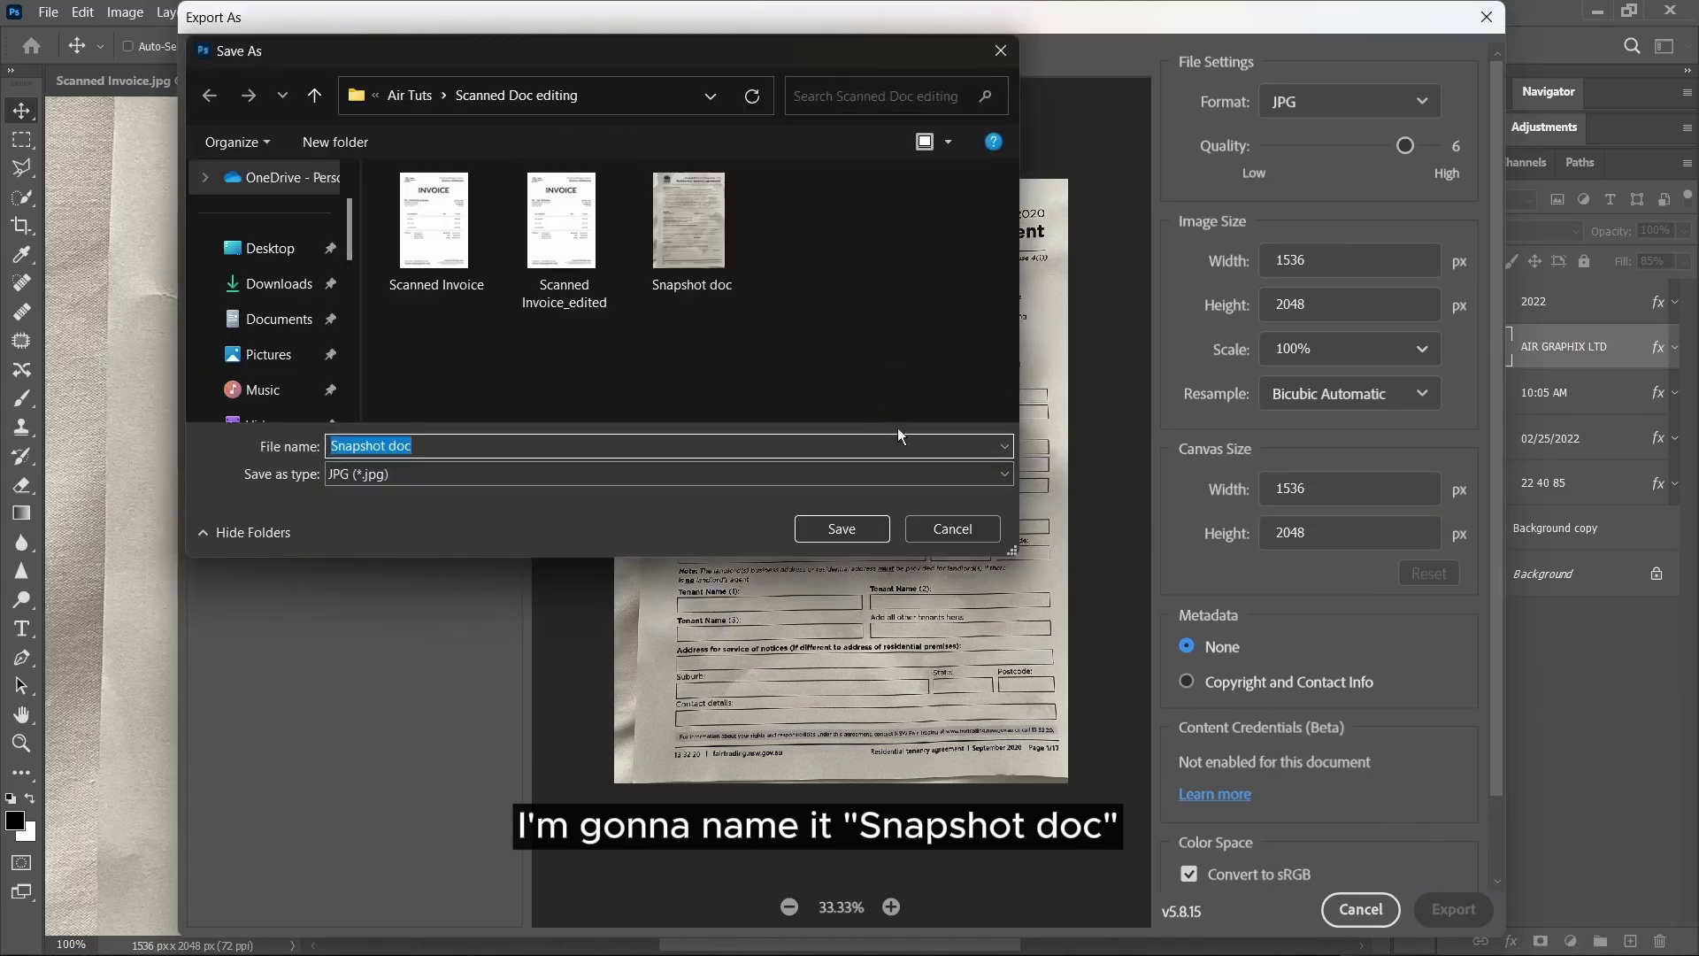
Save the export as Snapshot doc_edited.
click(472, 446)
text(_EDIT)
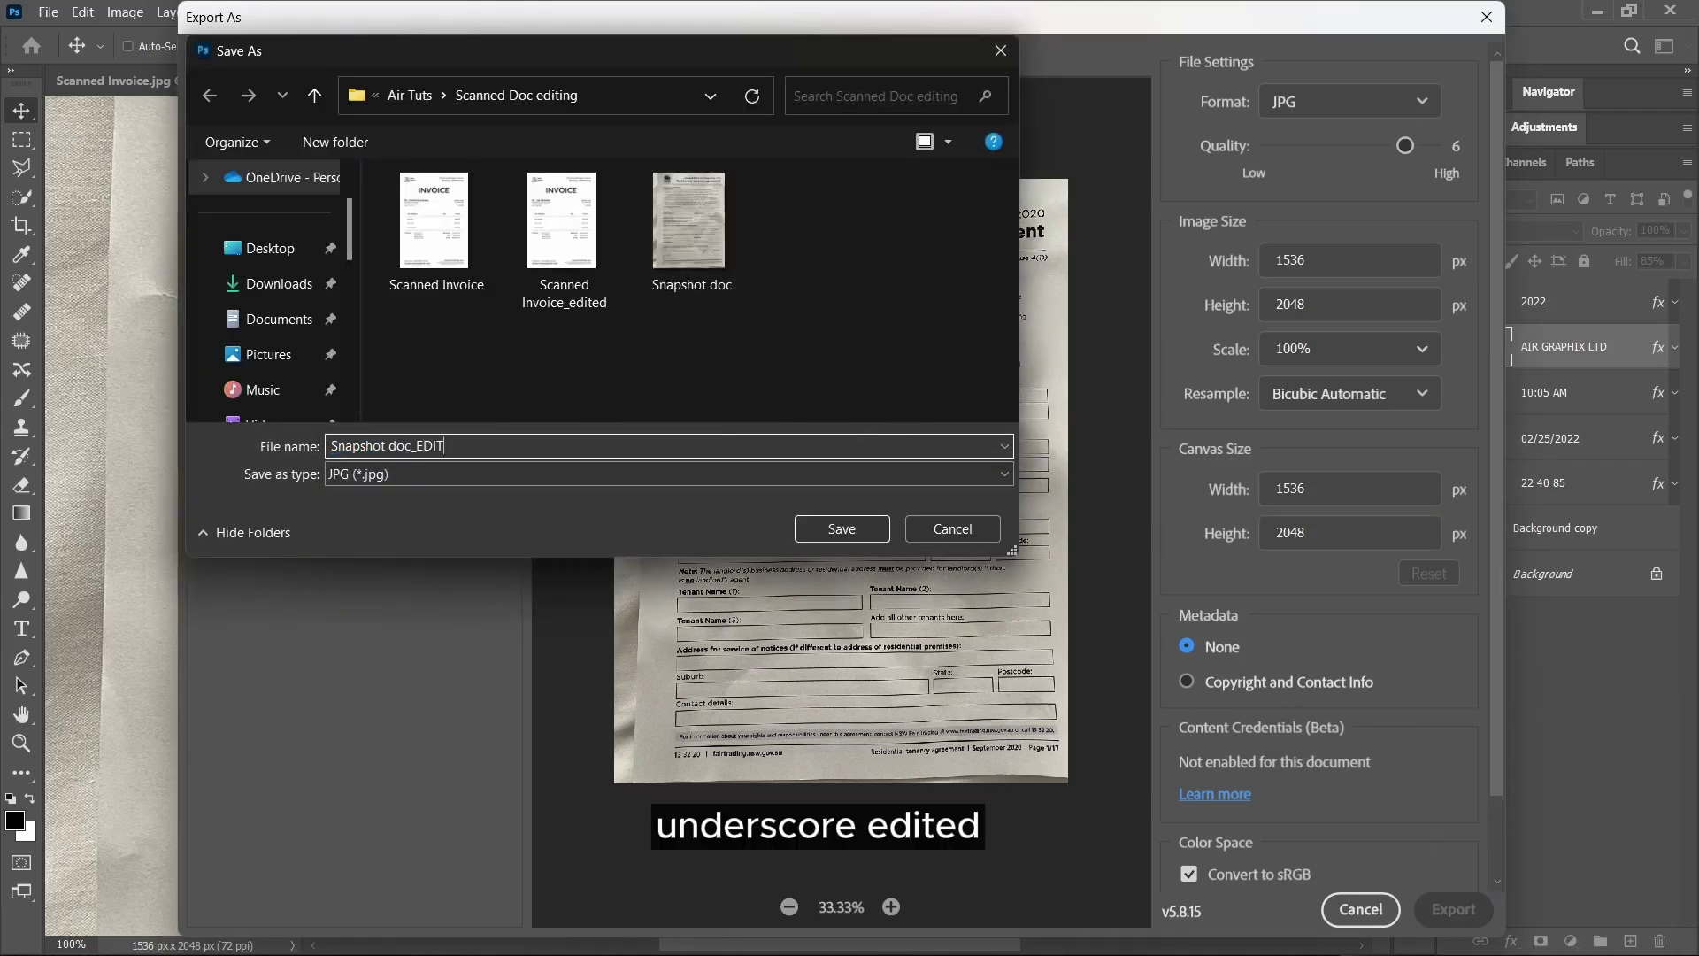
key(BackSpace)
text(edited)
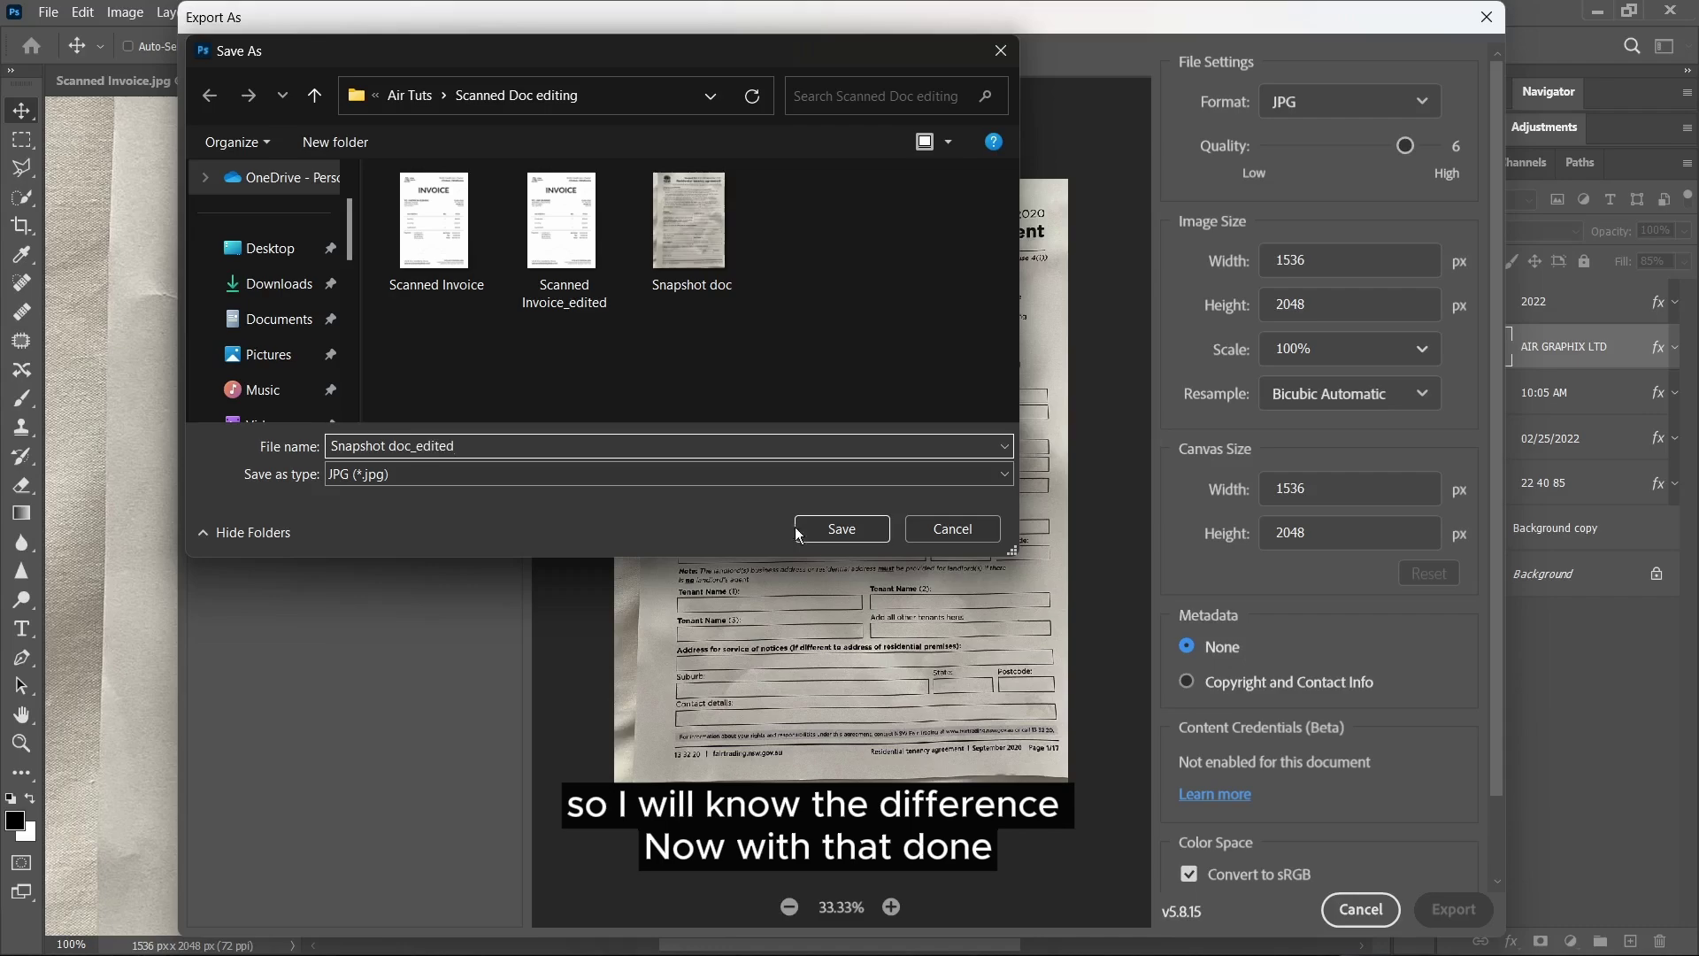
click(828, 534)
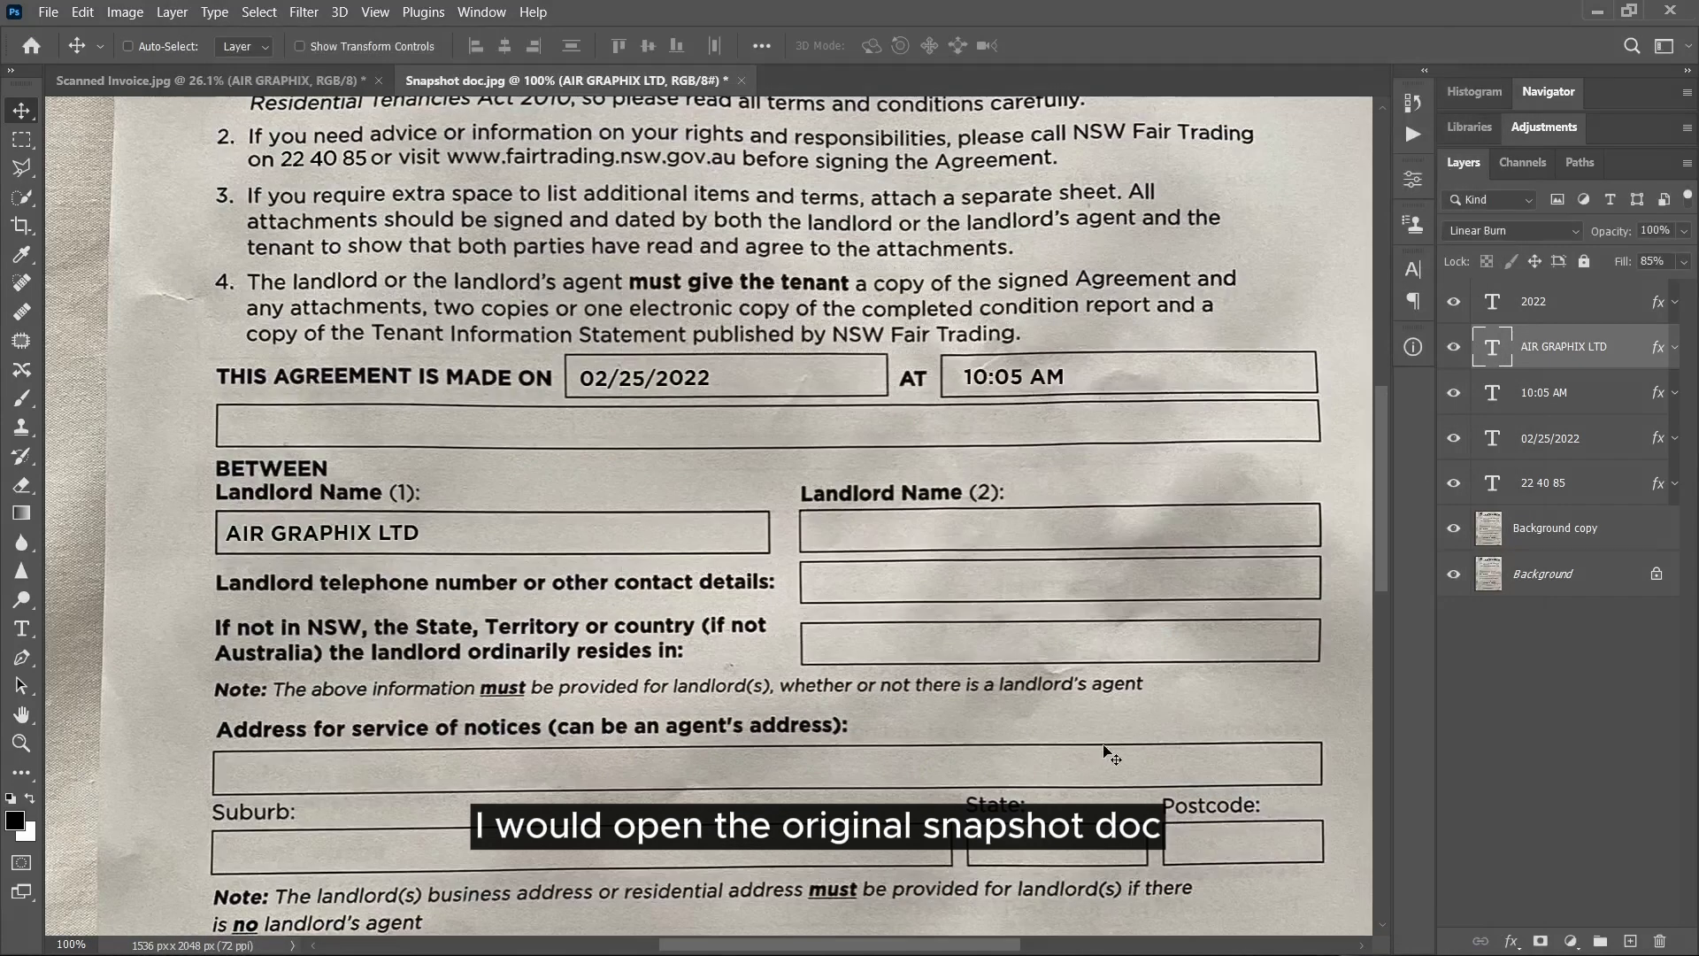
Open Snapshot doc from the Scanned Doc editing folder and advance to Snapshot doc_edited.jpg.
mouse_move(704, 932)
click(591, 778)
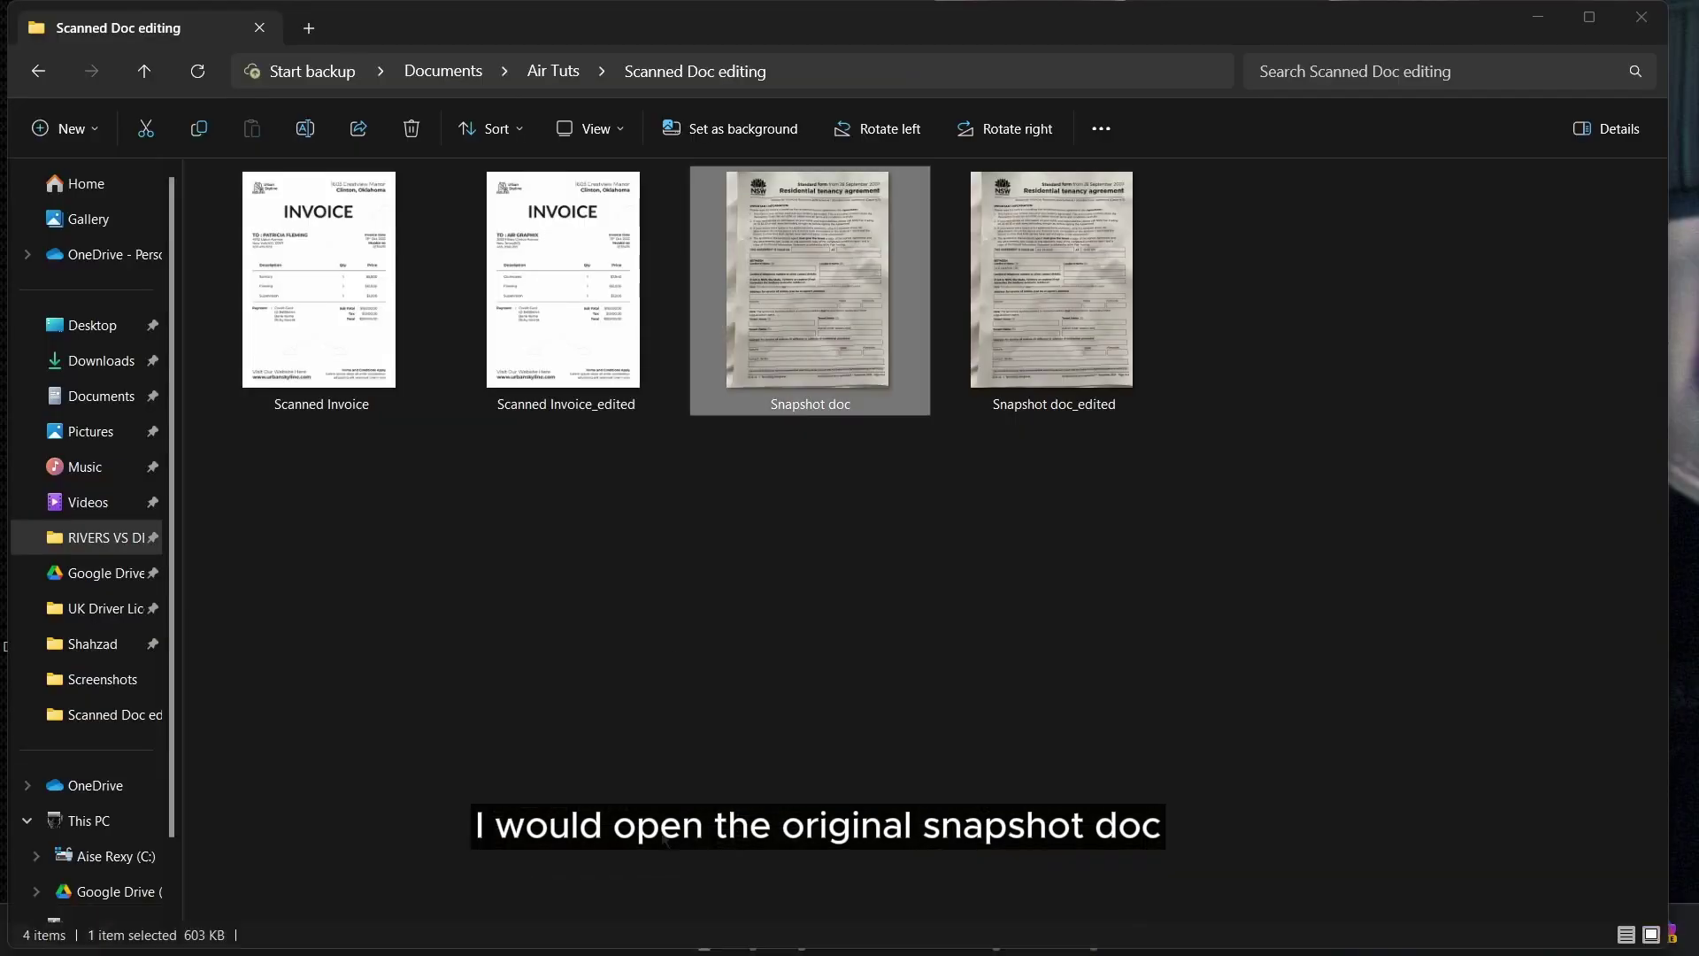
double_click(837, 374)
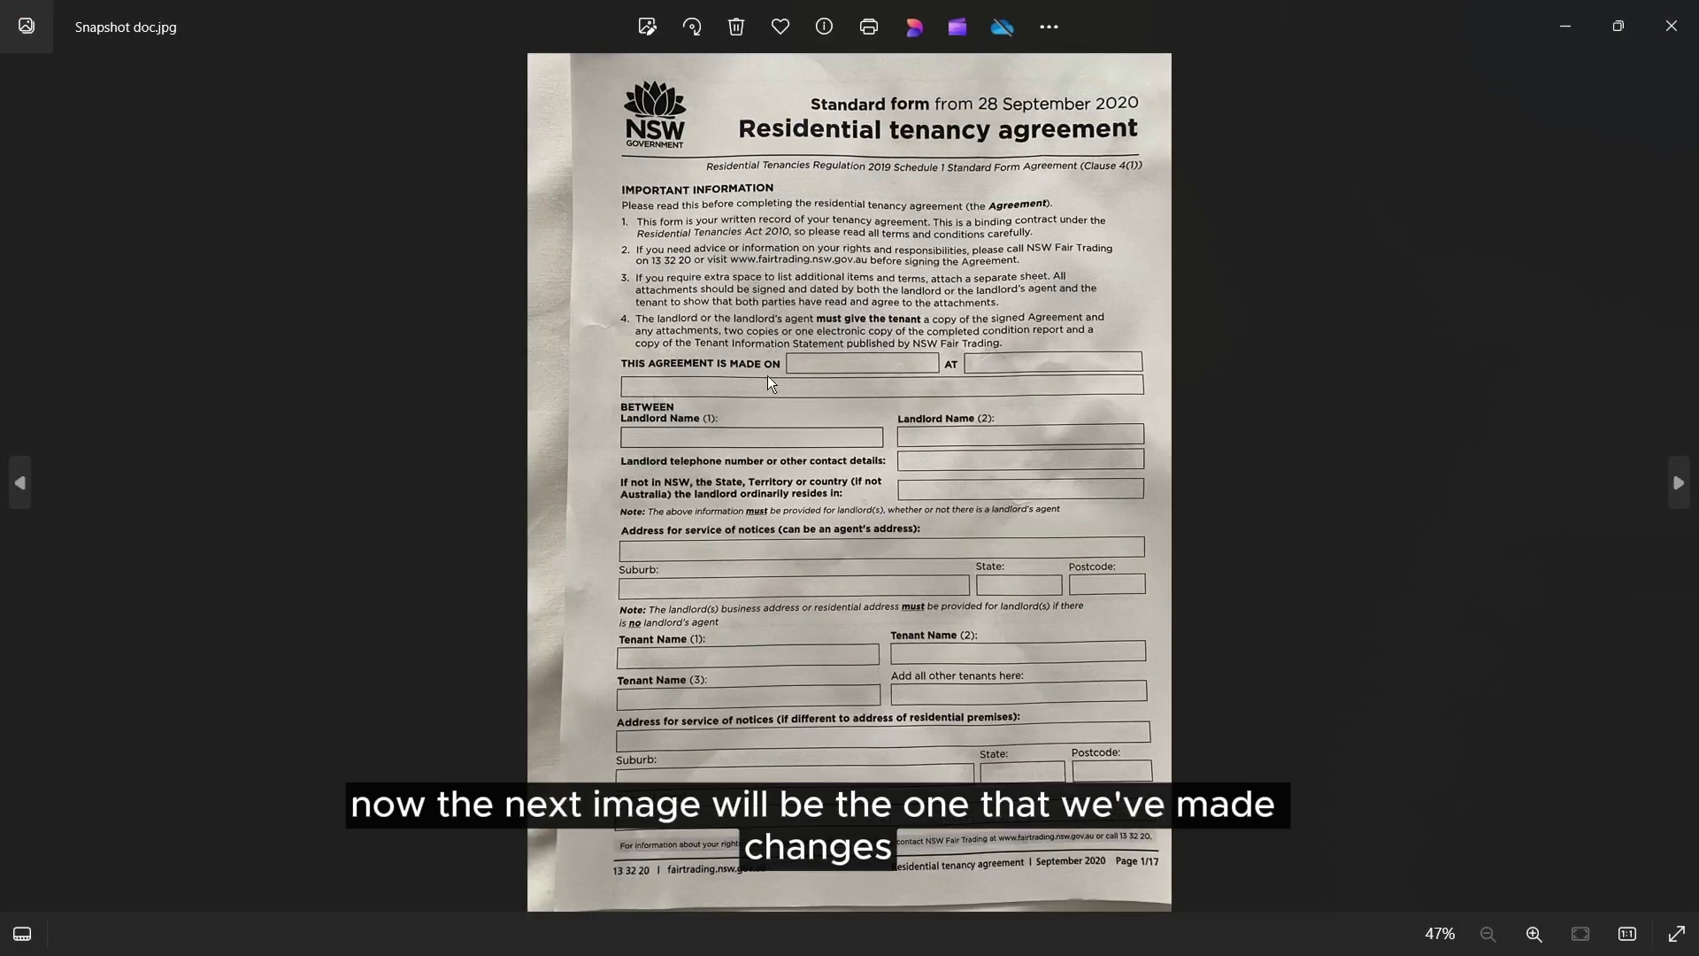
key(Right)
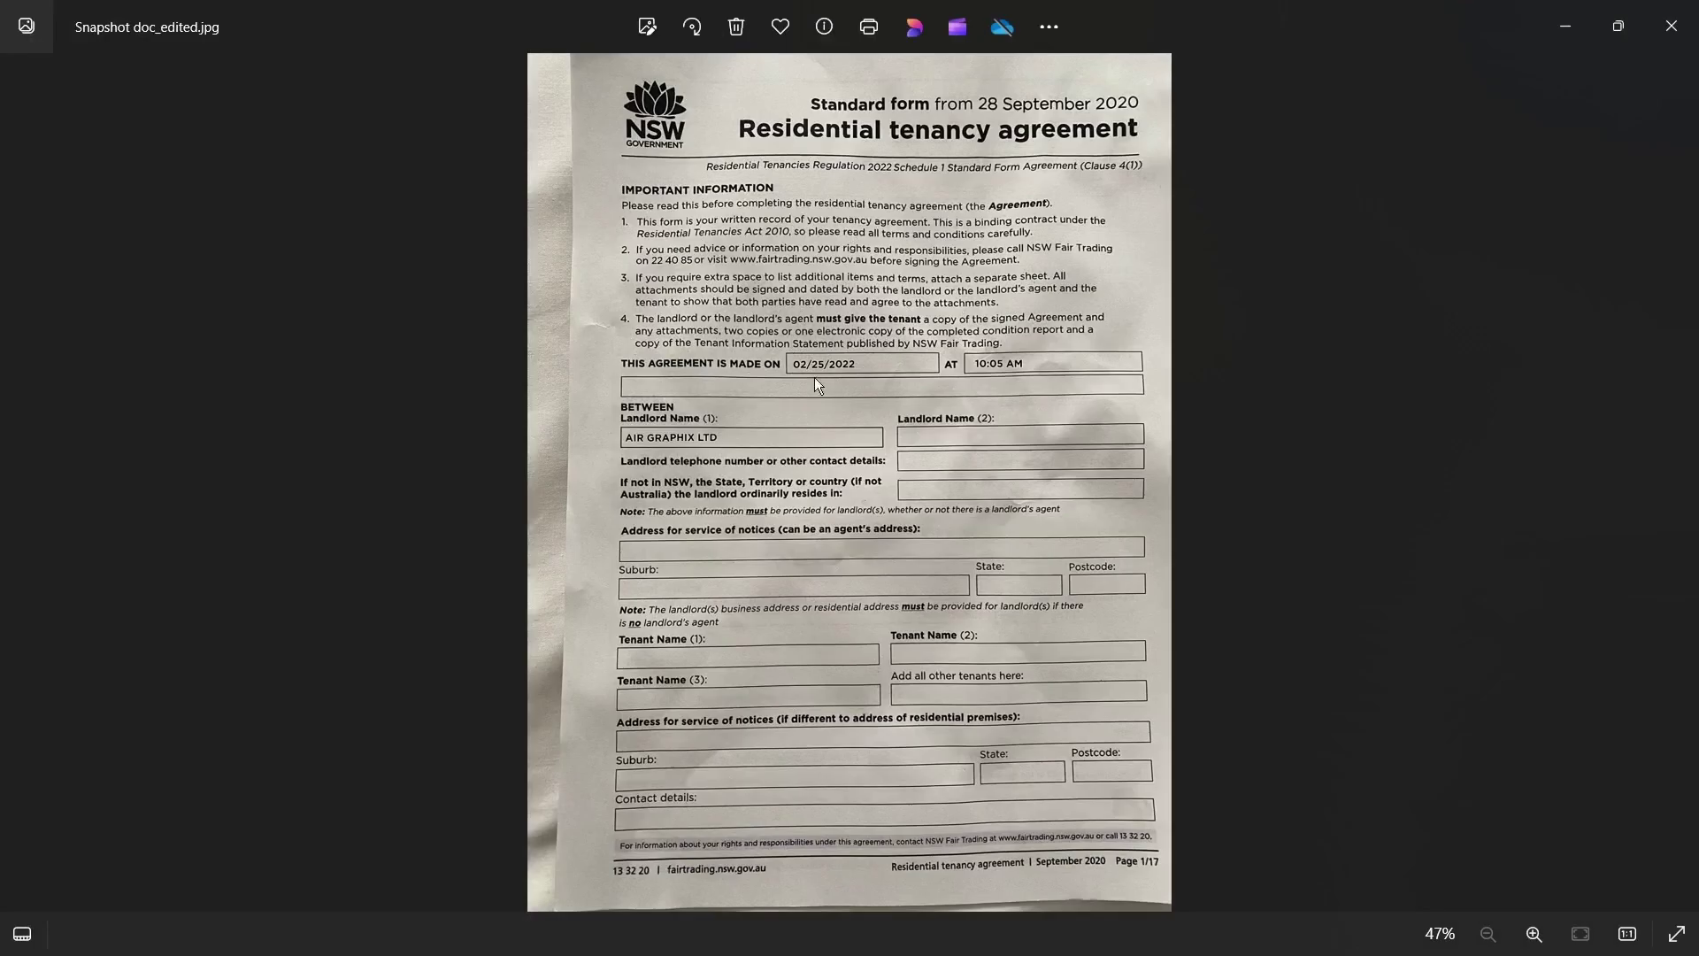
scroll(862, 364, up, 15)
scroll(865, 625, down, 10)
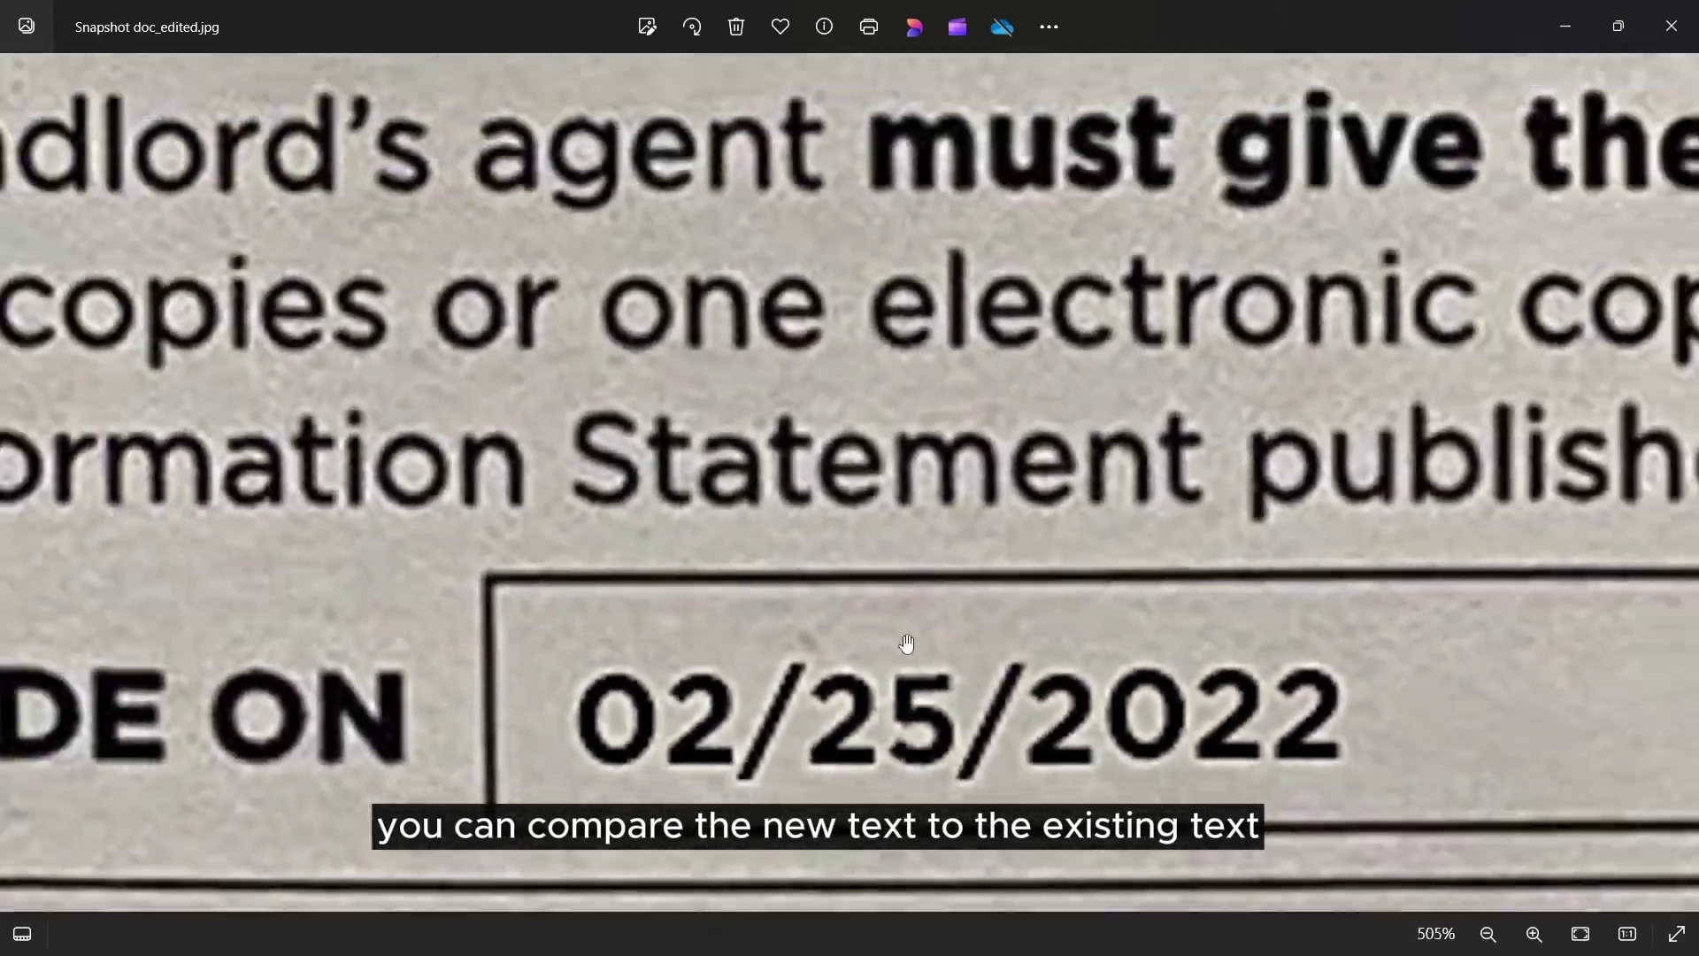
scroll(1359, 662, up, 5)
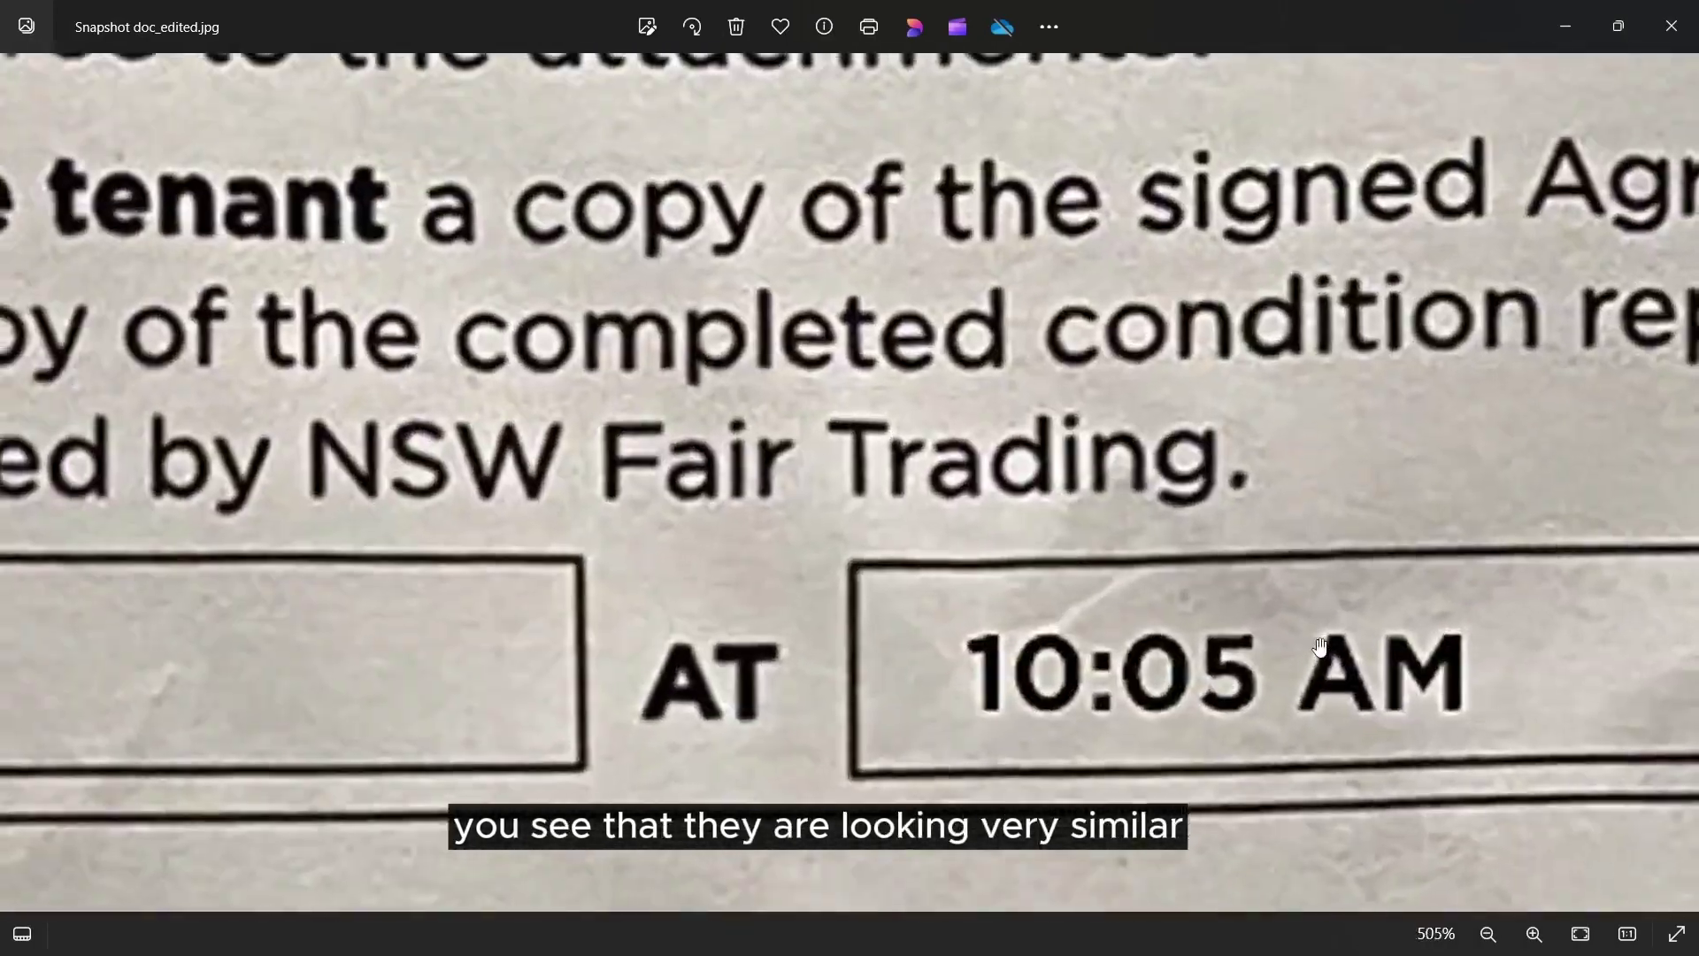
scroll(1360, 662, down, 8)
scroll(351, 542, up, 4)
scroll(351, 542, up, 10)
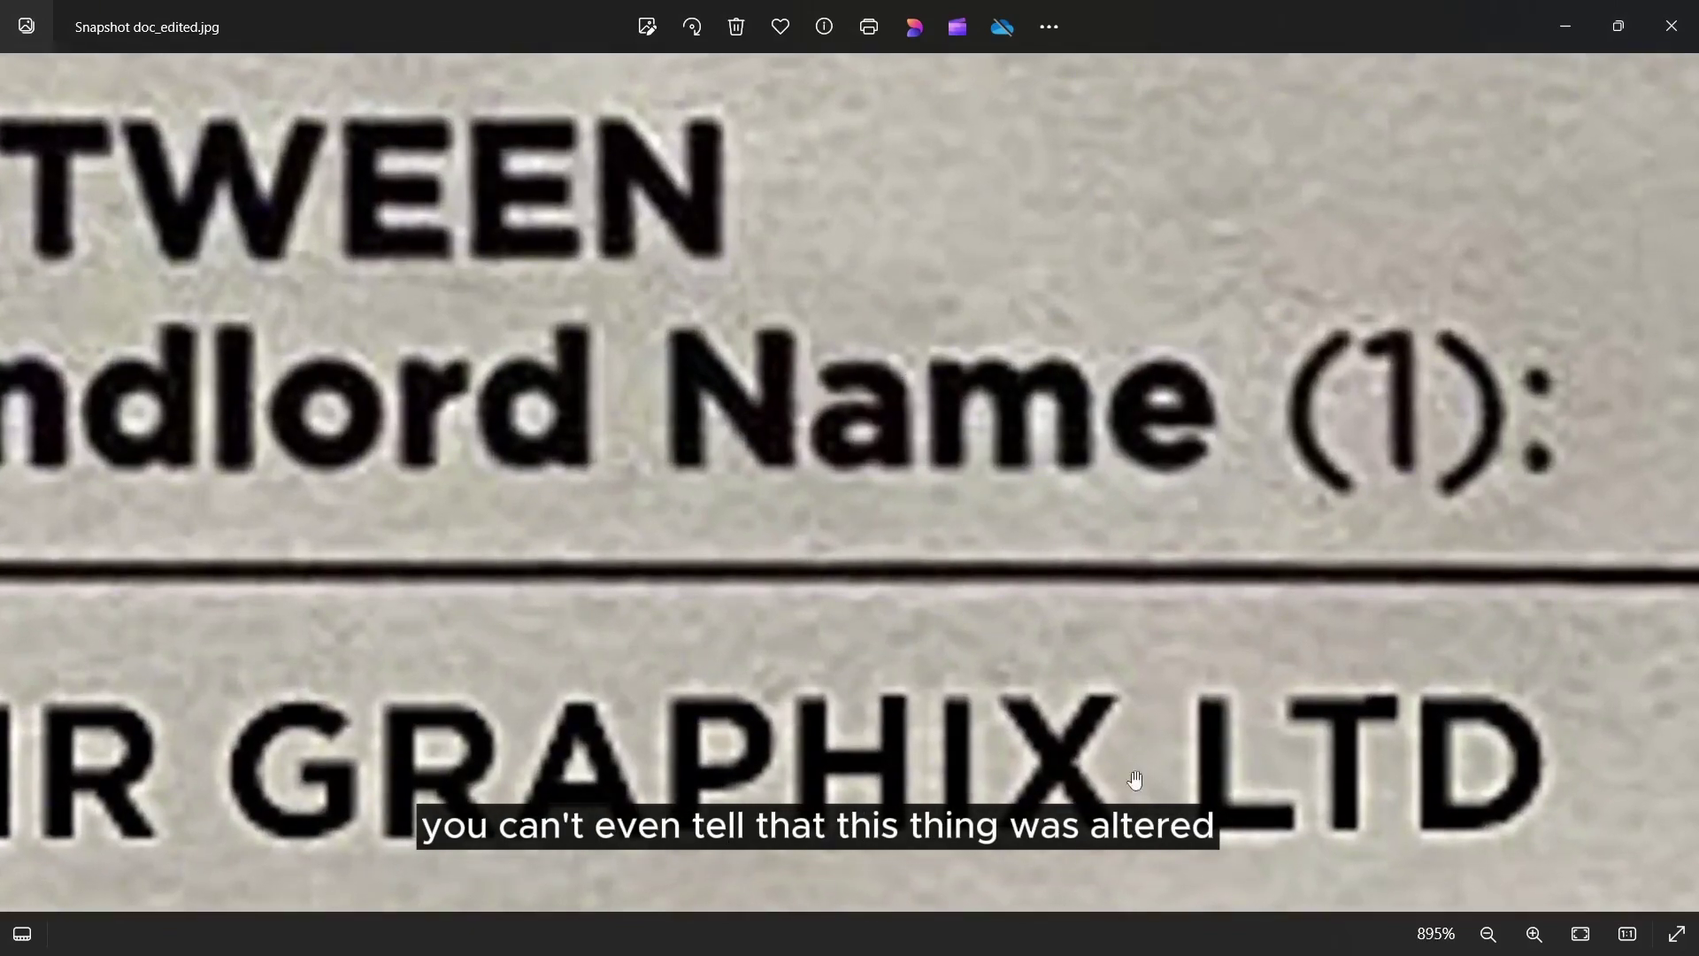
scroll(796, 845, down, 8)
scroll(494, 578, up, 6)
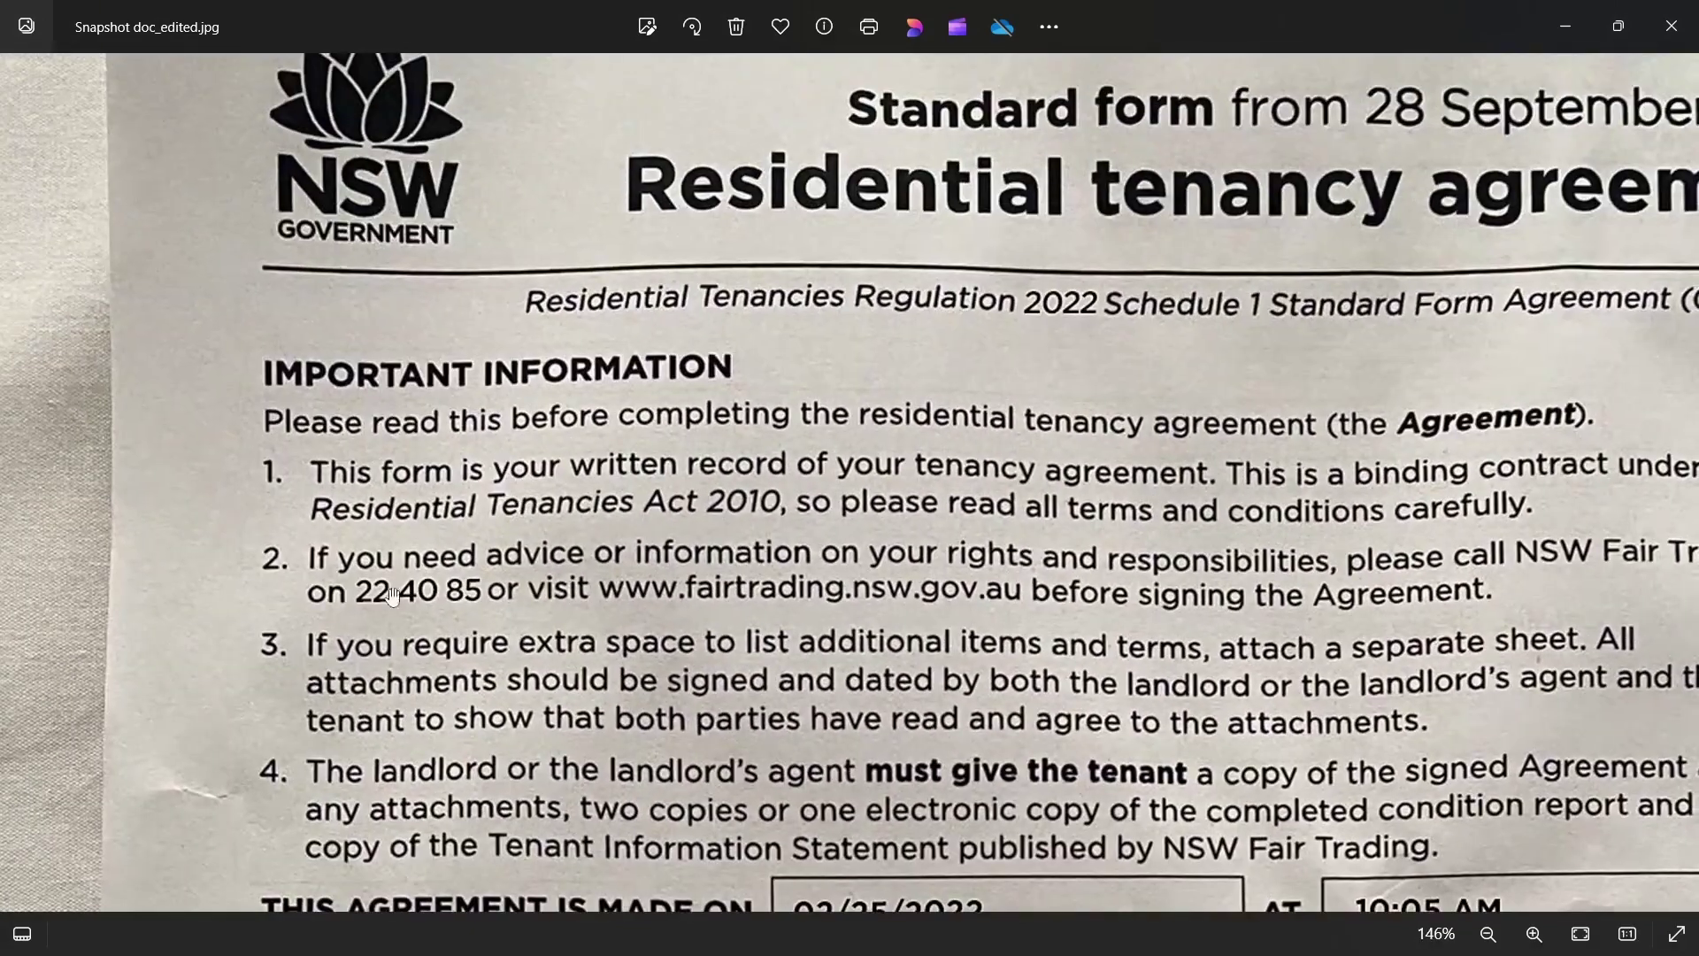
scroll(495, 578, up, 5)
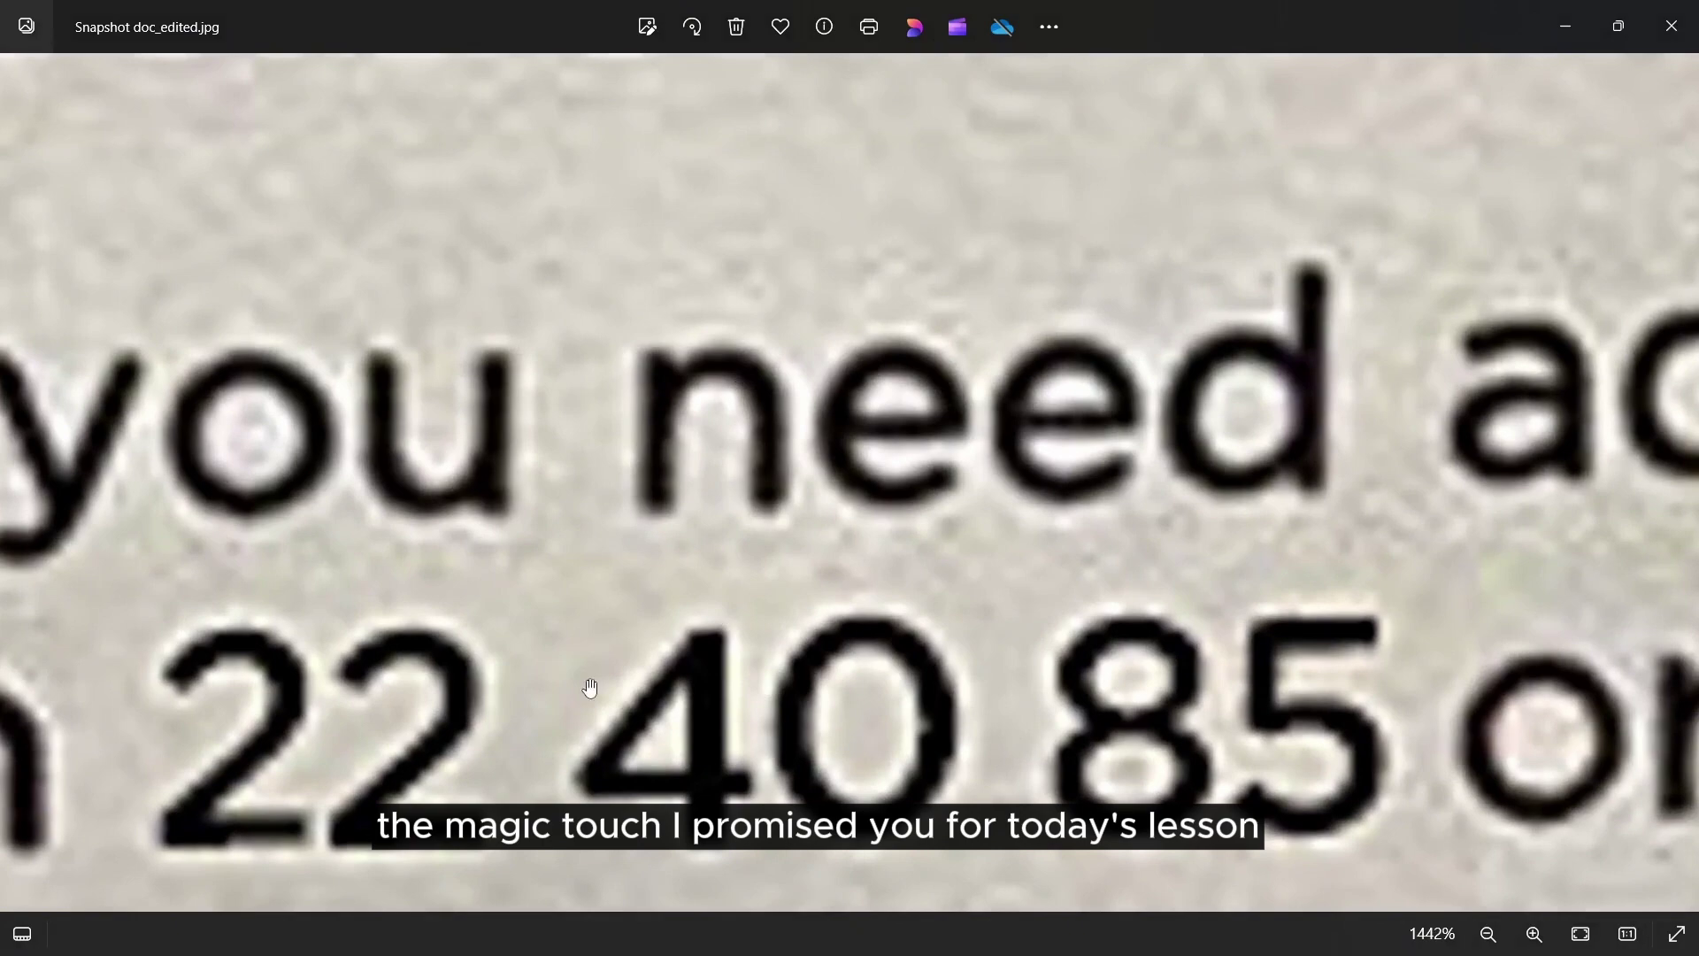
scroll(590, 688, down, 10)
scroll(992, 369, up, 6)
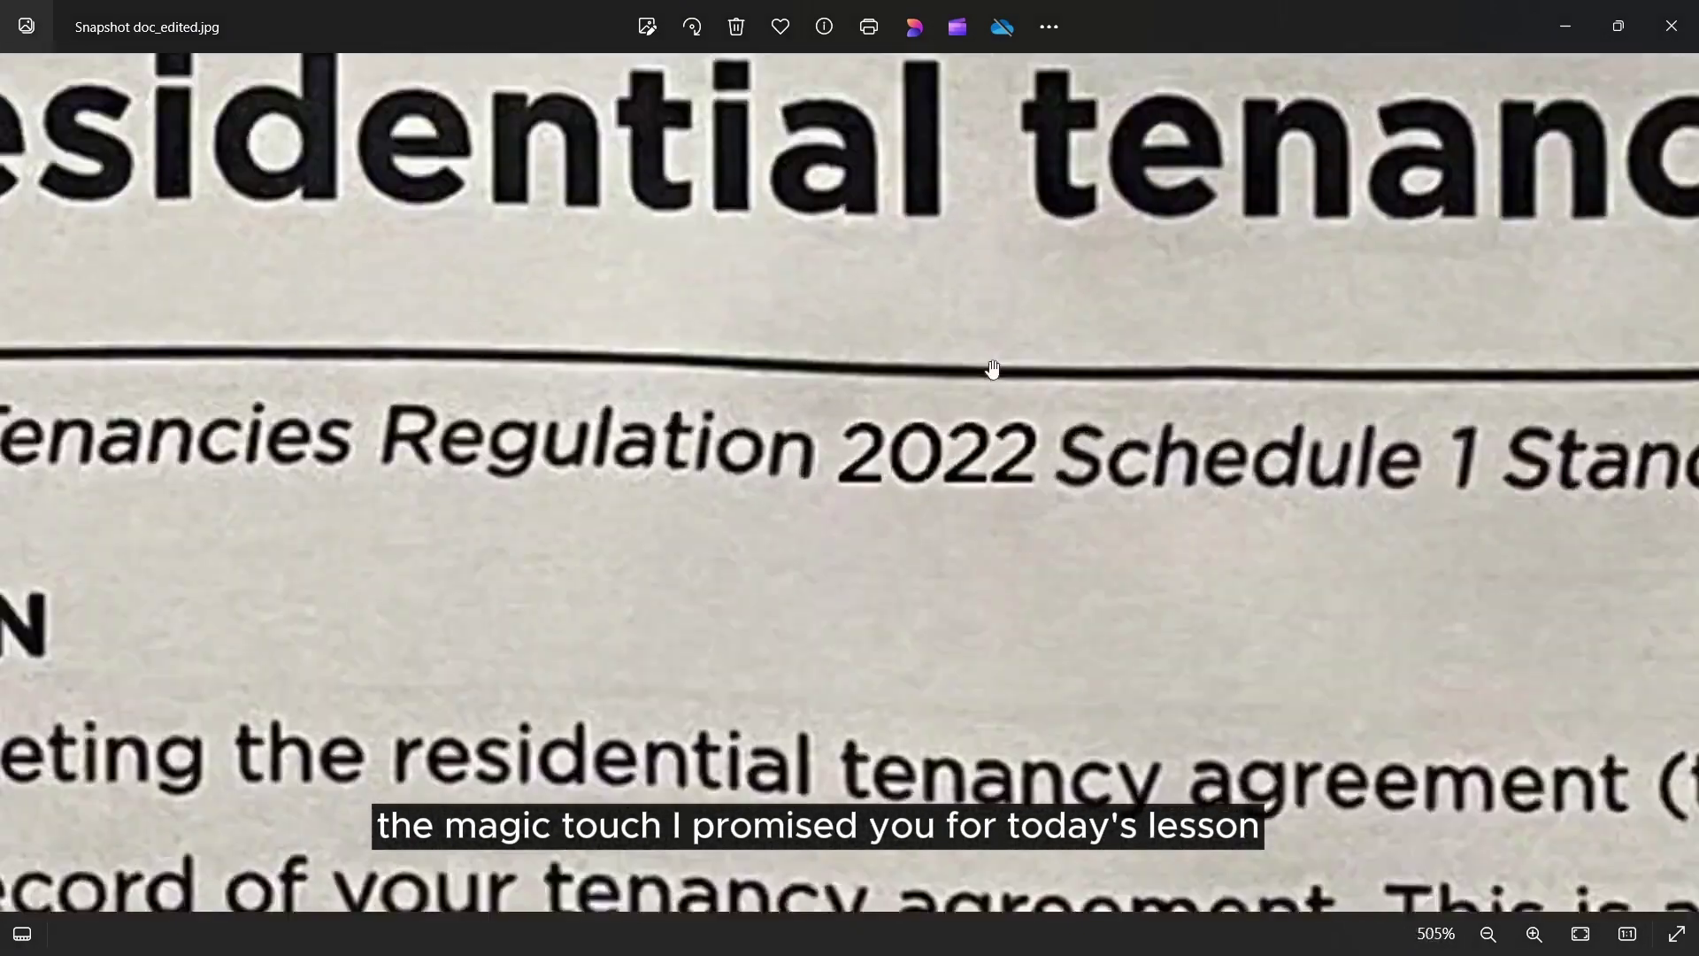
scroll(1027, 393, up, 4)
scroll(940, 652, down, 8)
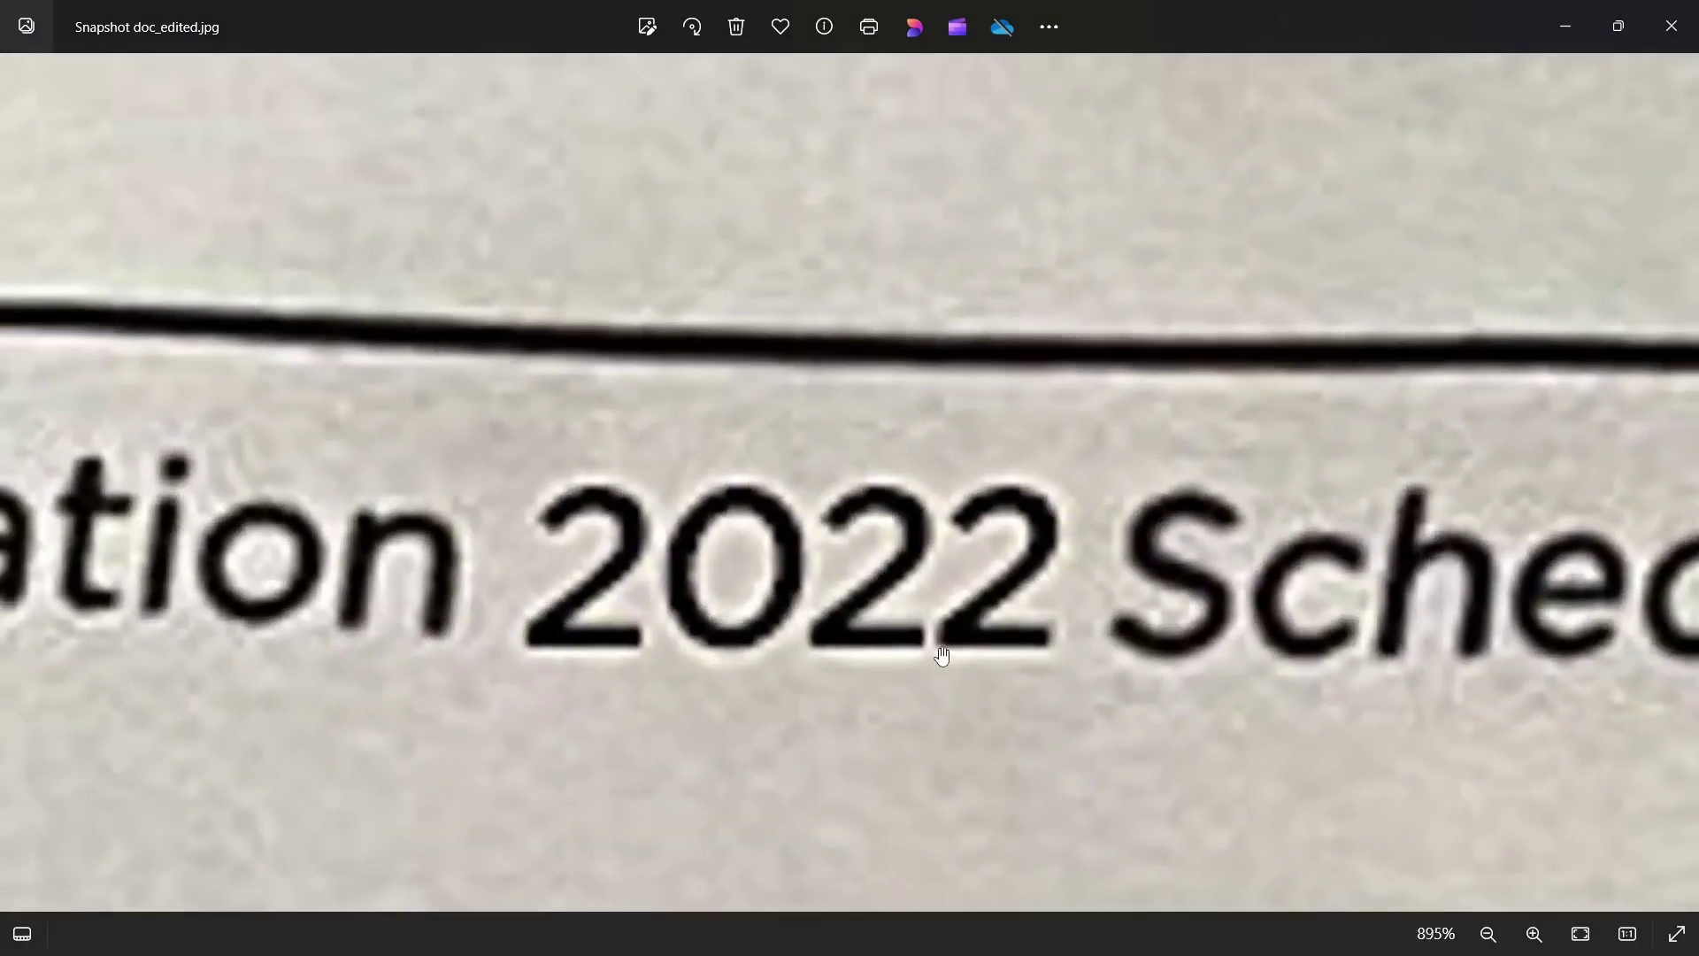